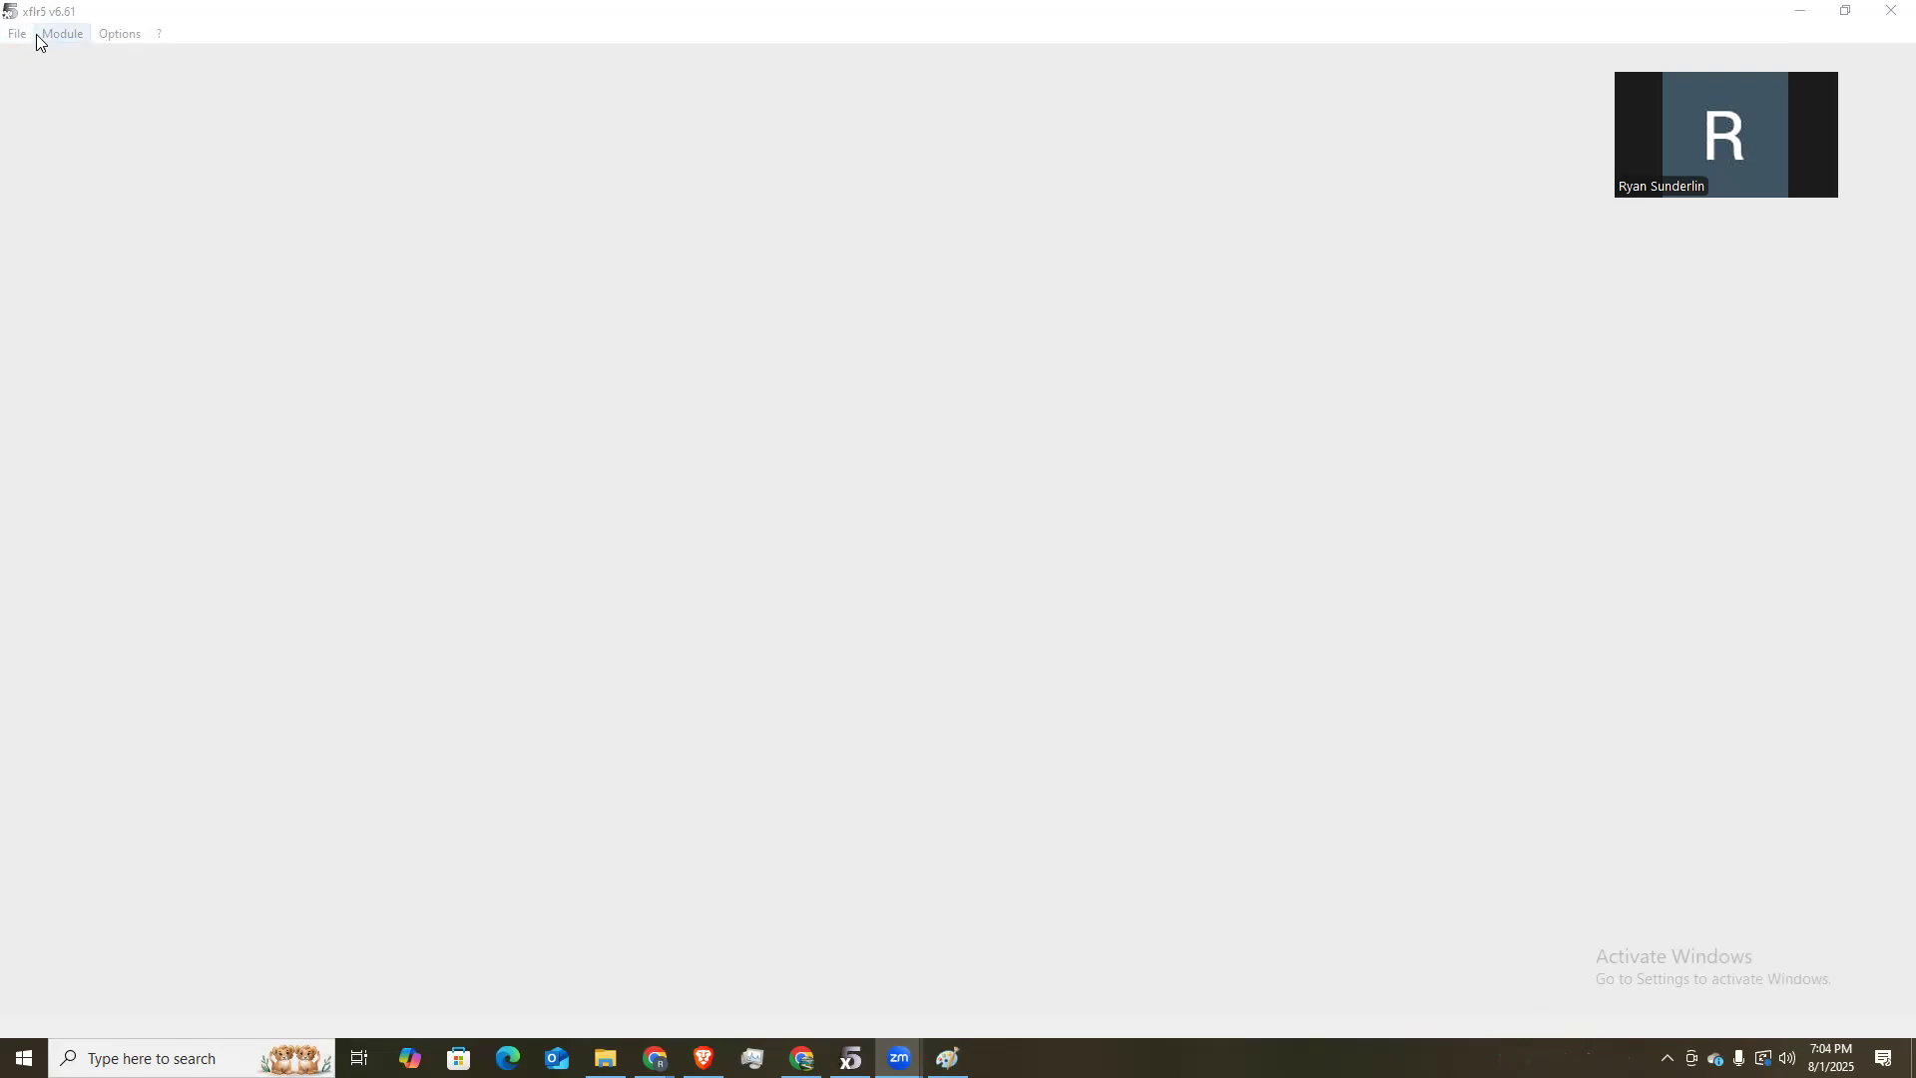
Create a NACA 4412 foil with 100 panels in Direct Foil Design and keep the name NACA 4412.
{"action": "mouse_move", "coordinate": [58, 36]}
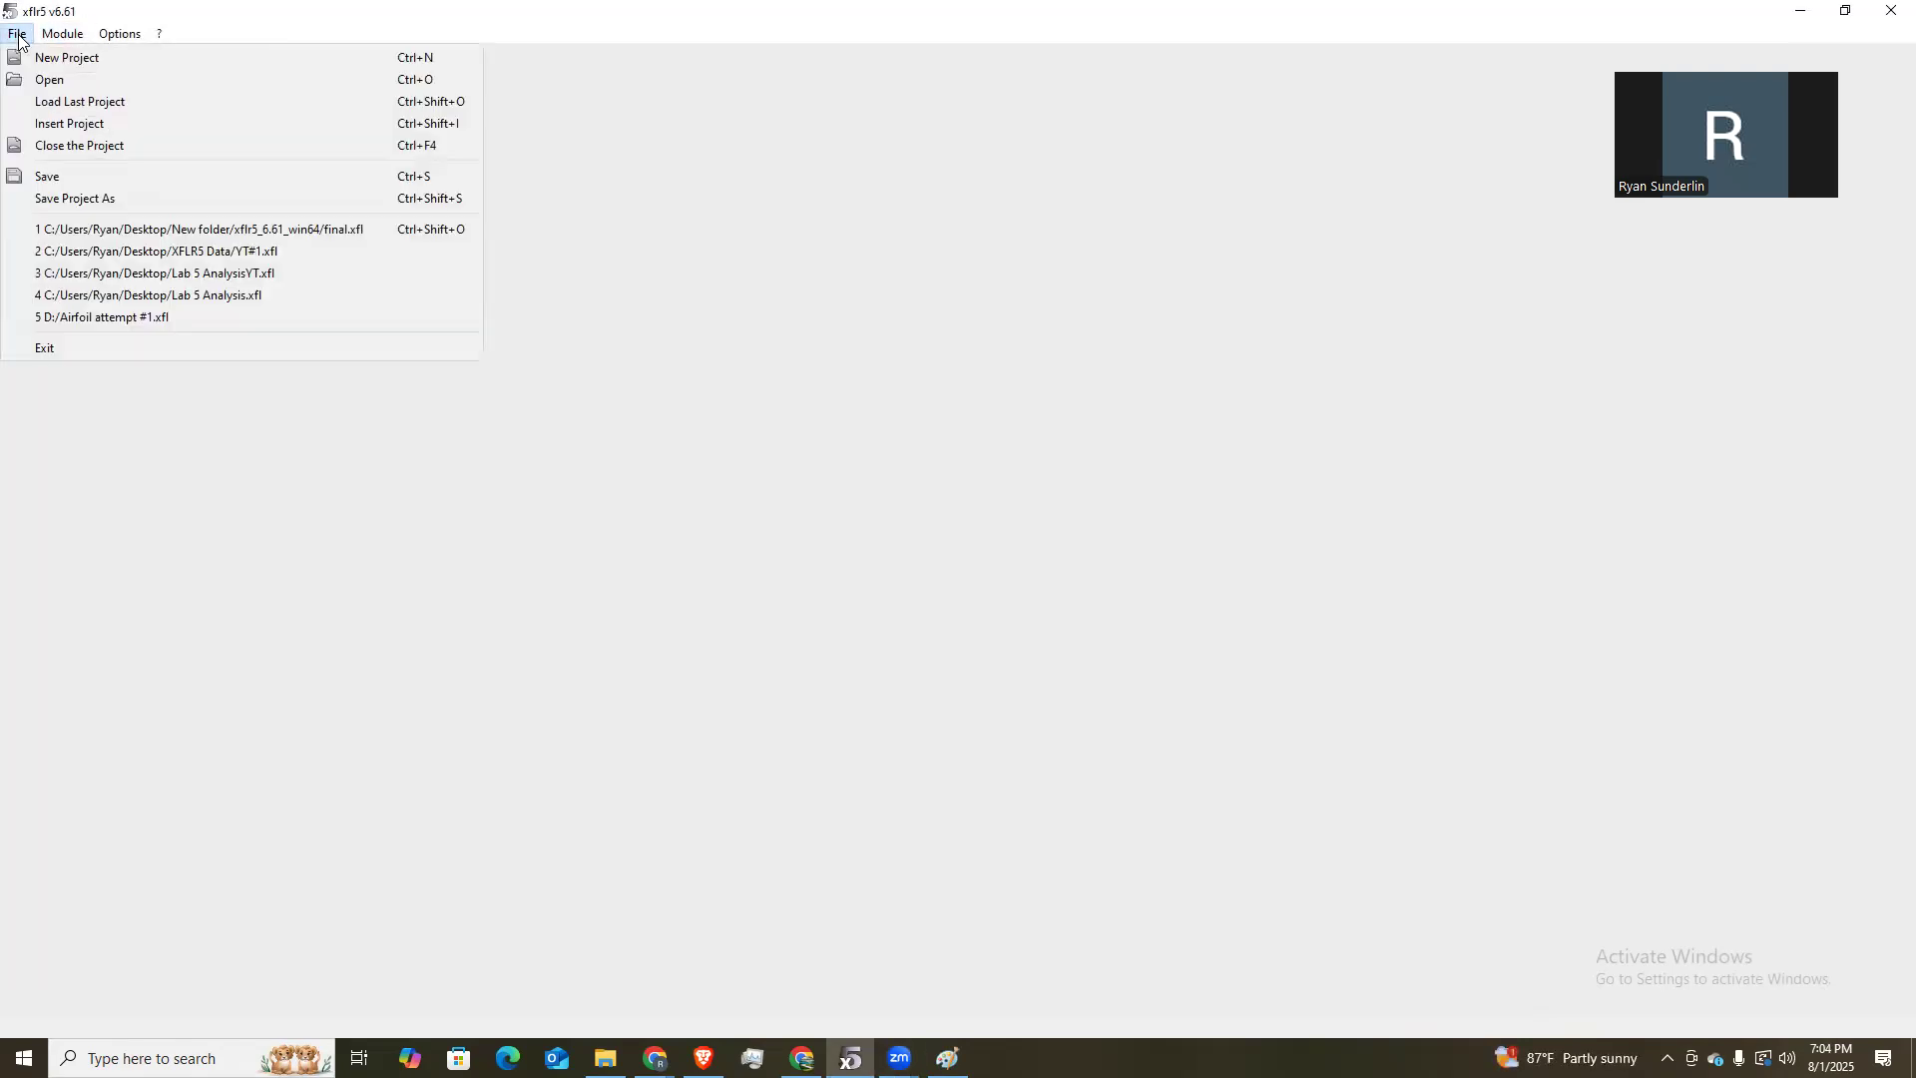
{"action": "left_click", "coordinate": [54, 40]}
{"action": "left_click", "coordinate": [60, 37]}
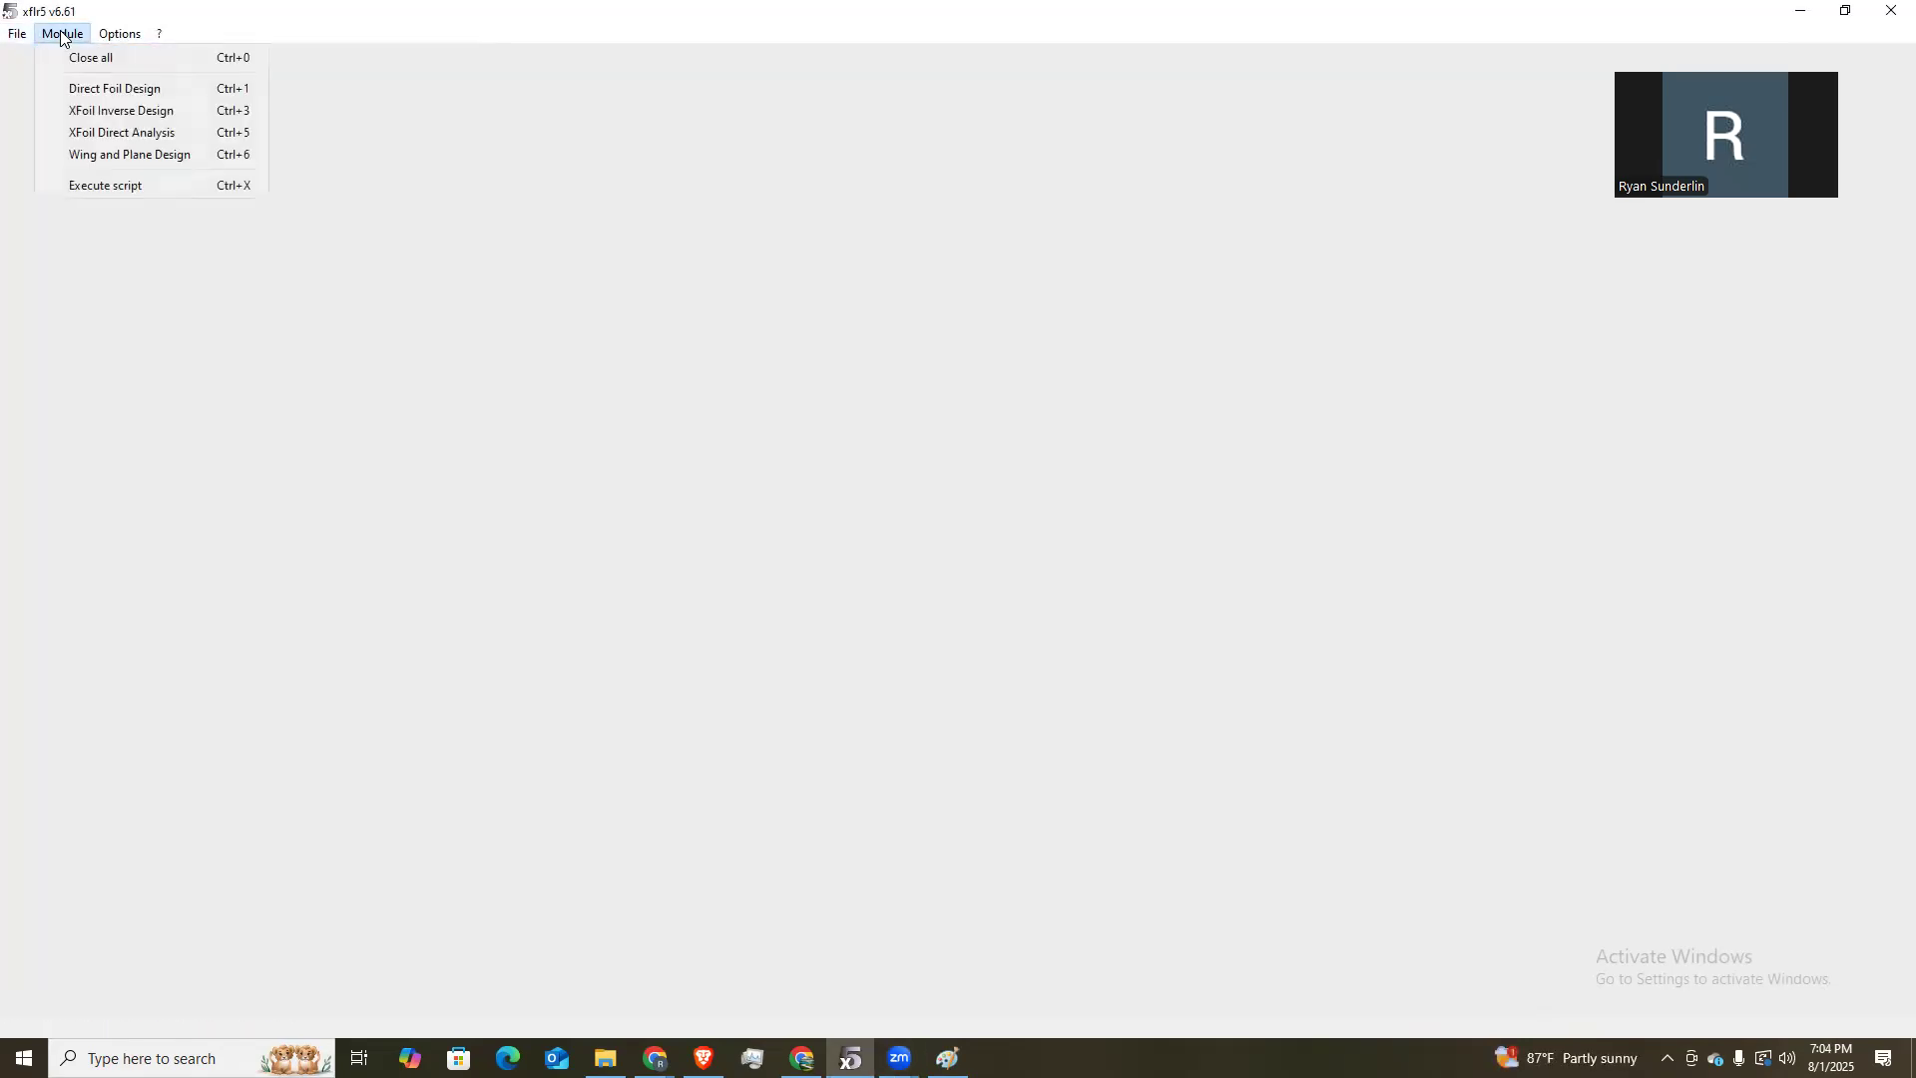
{"action": "left_click", "coordinate": [134, 91]}
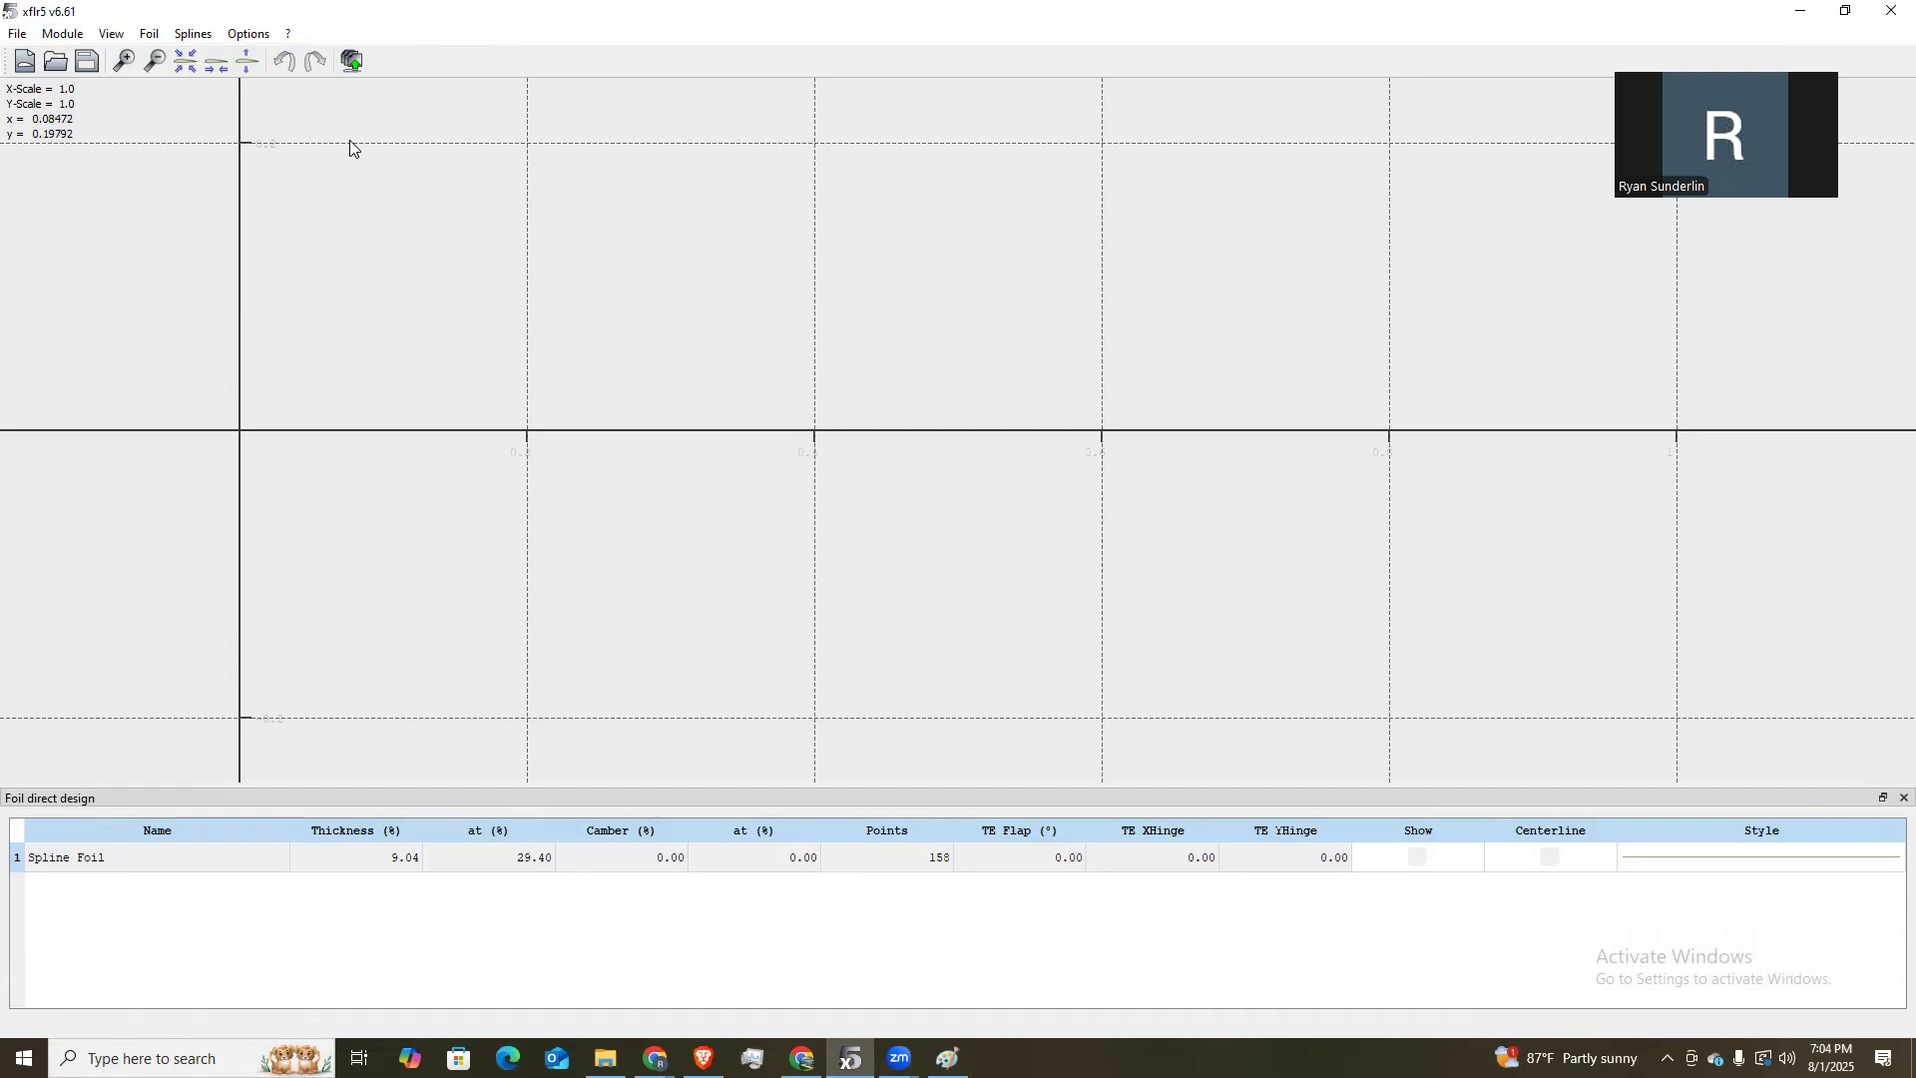
{"action": "left_click", "coordinate": [150, 33]}
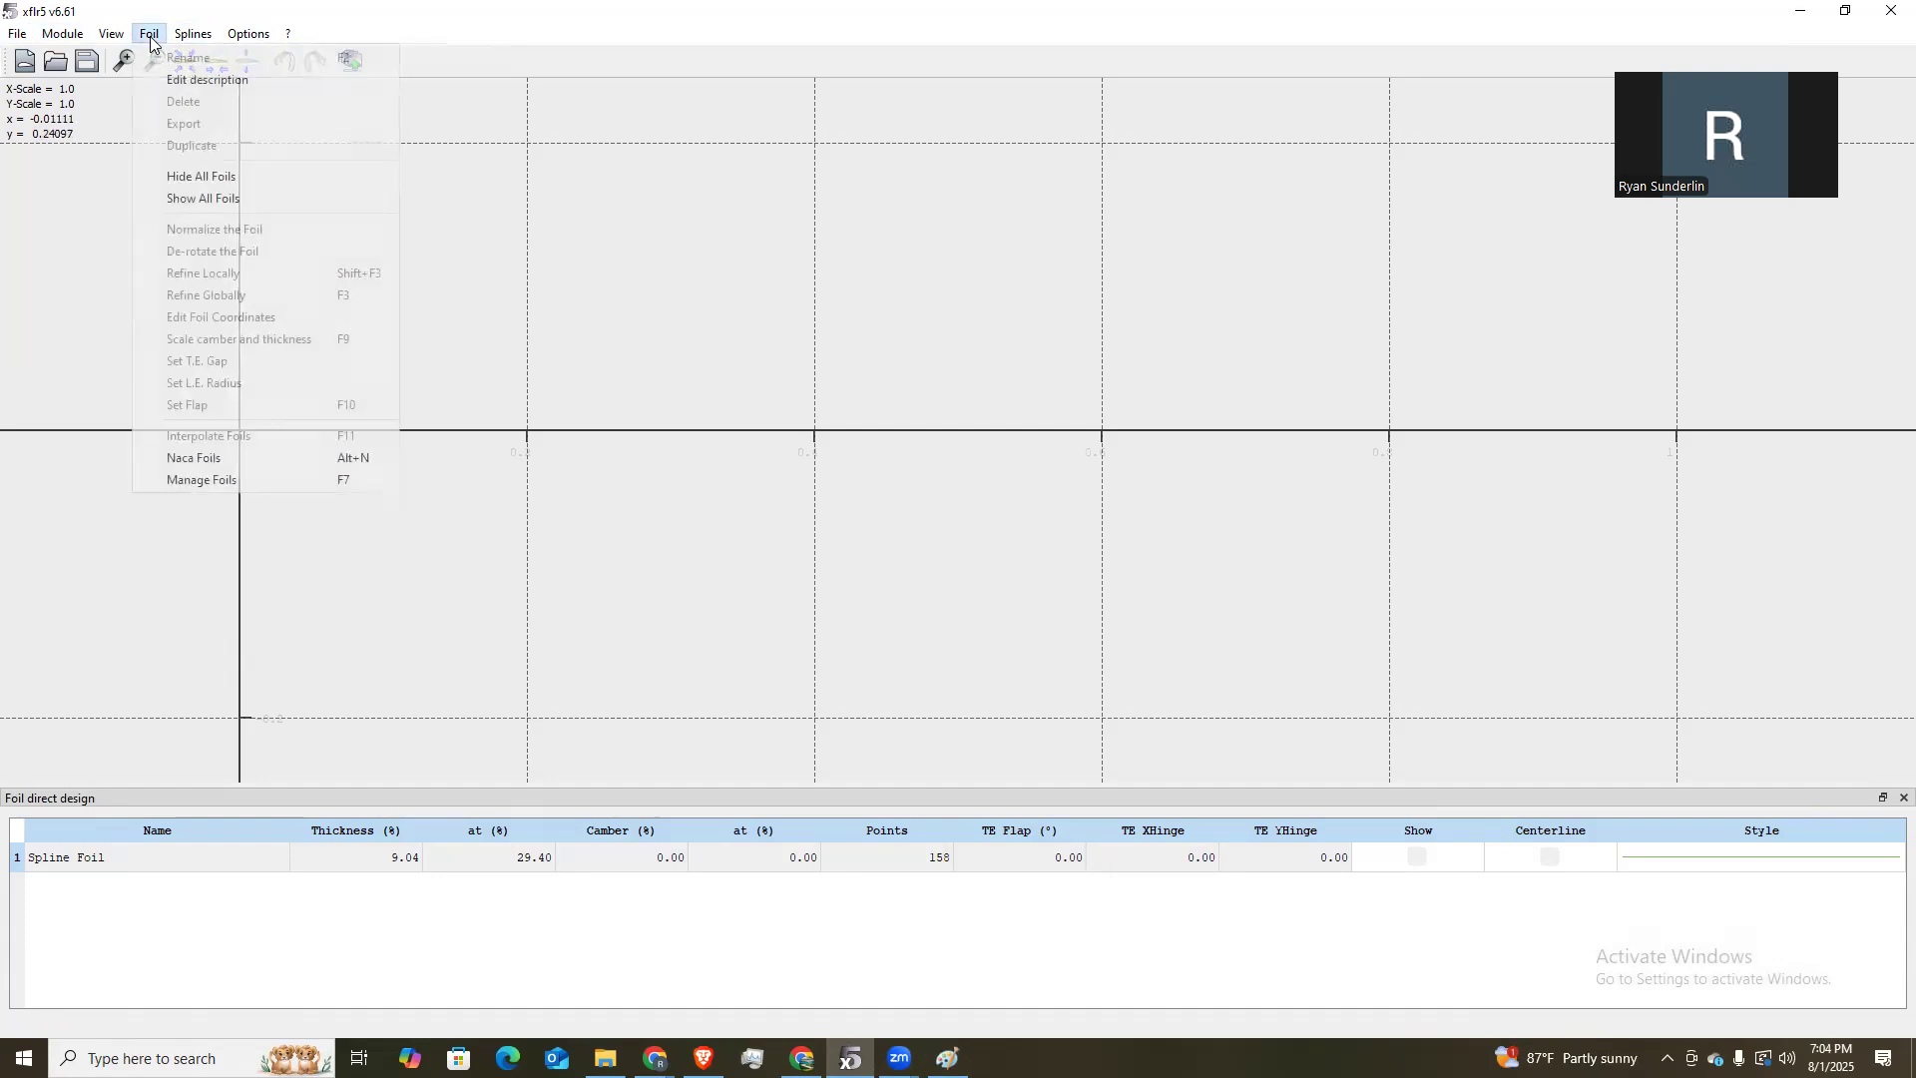
{"action": "left_click", "coordinate": [240, 452]}
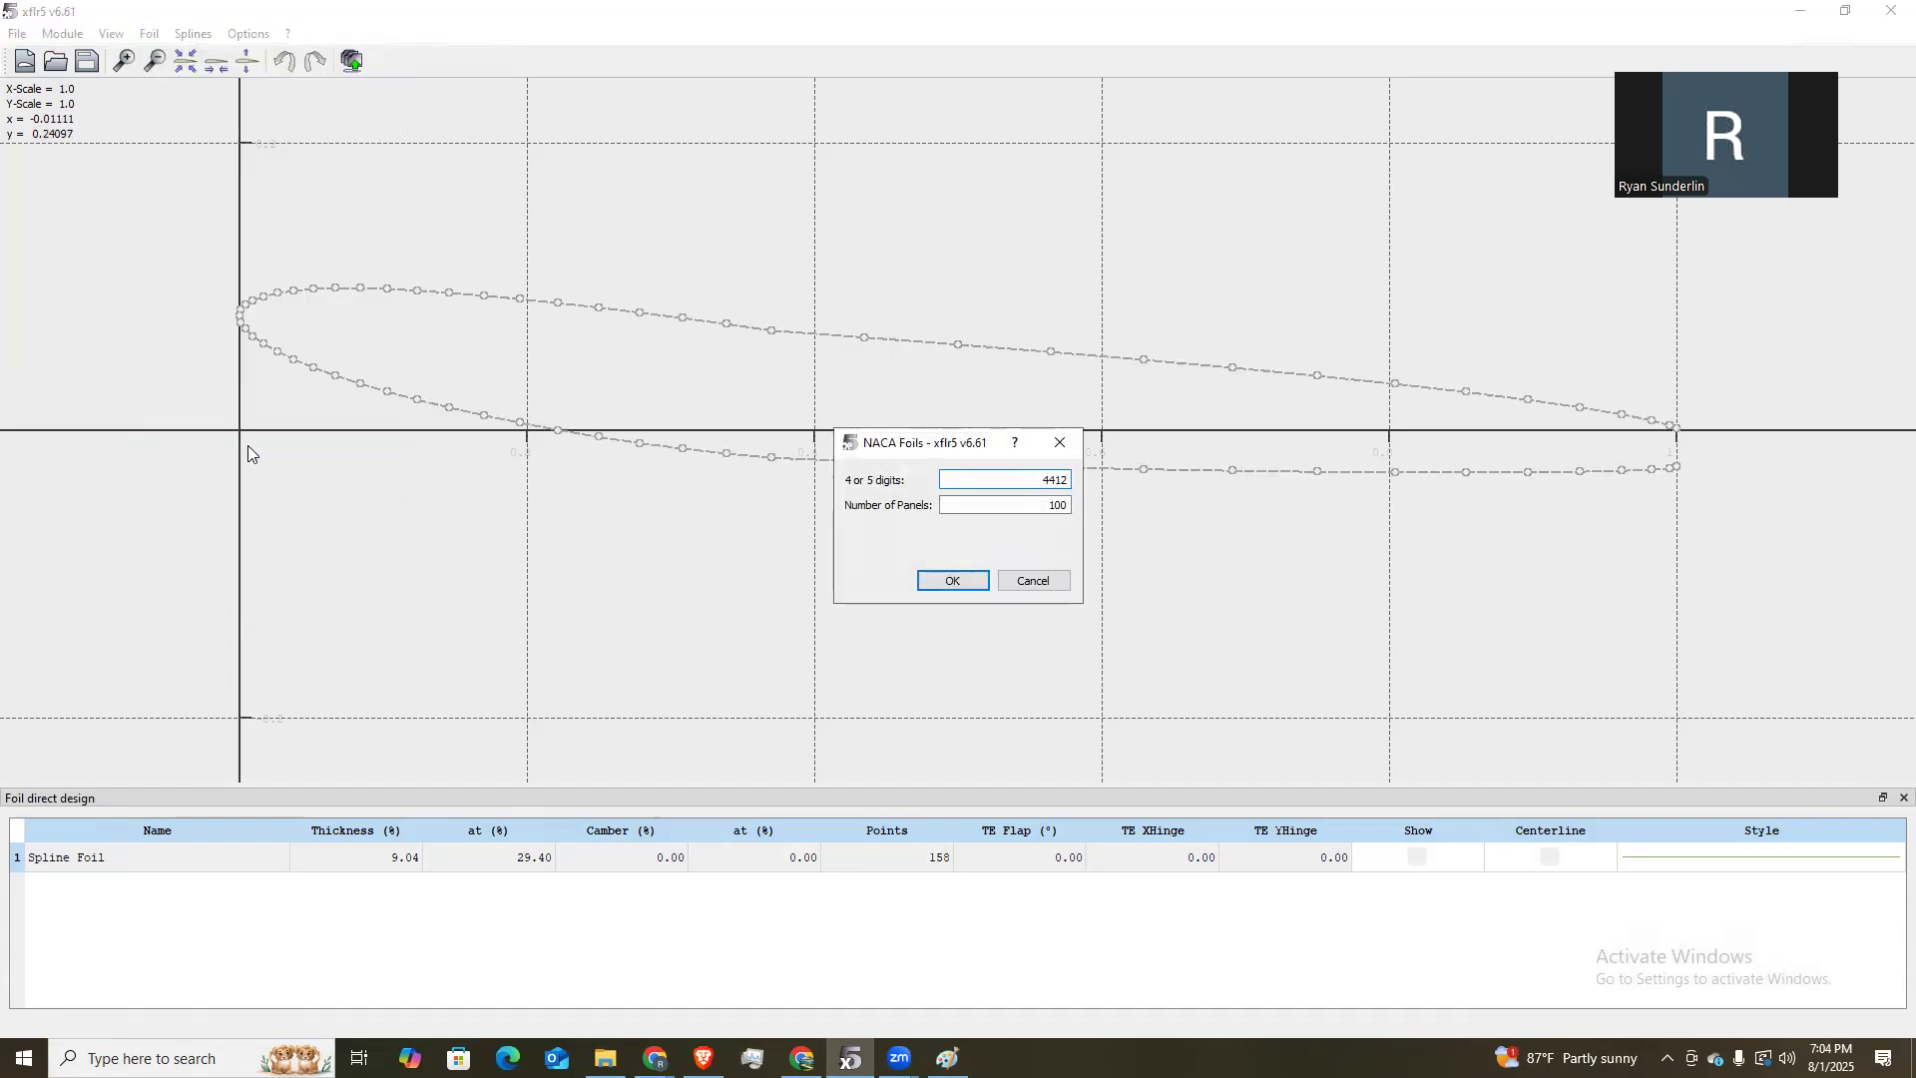
{"action": "left_click", "coordinate": [967, 582]}
{"action": "left_click", "coordinate": [953, 581]}
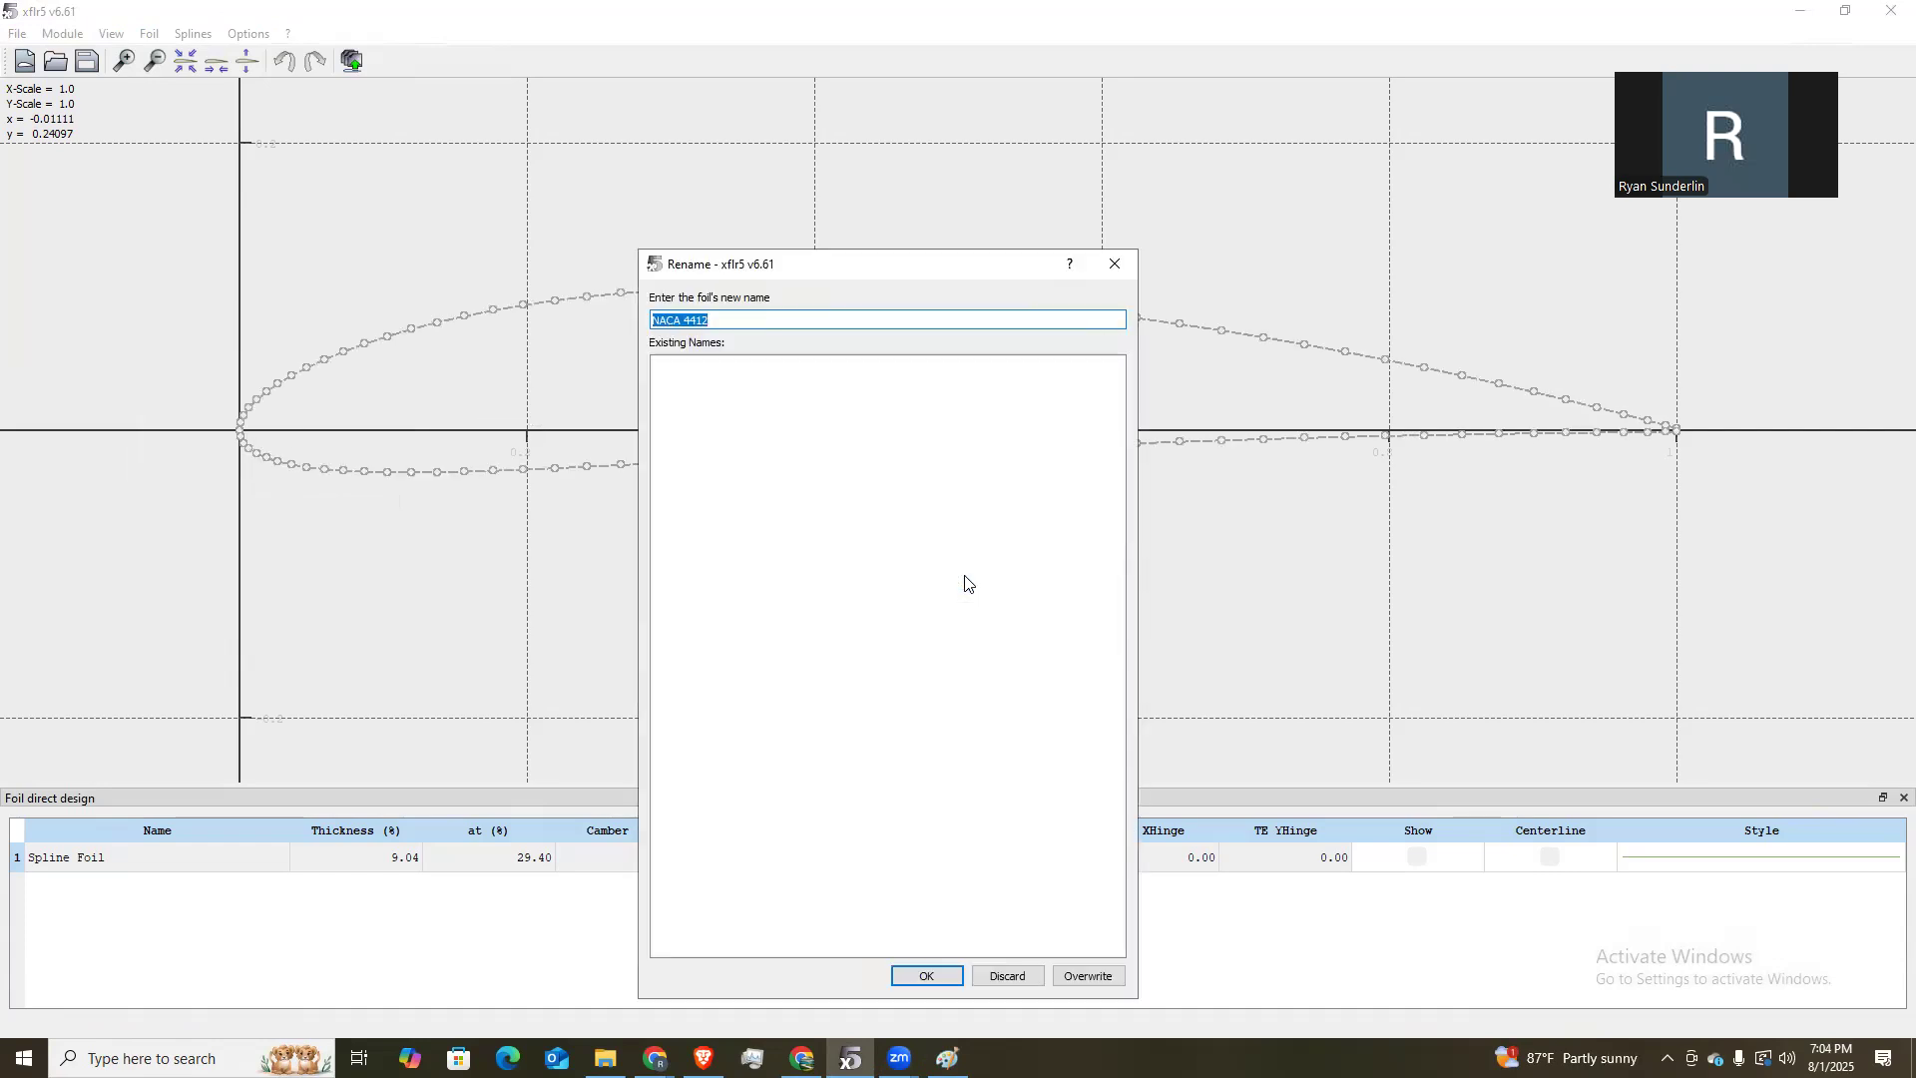
{"action": "left_click", "coordinate": [927, 976]}
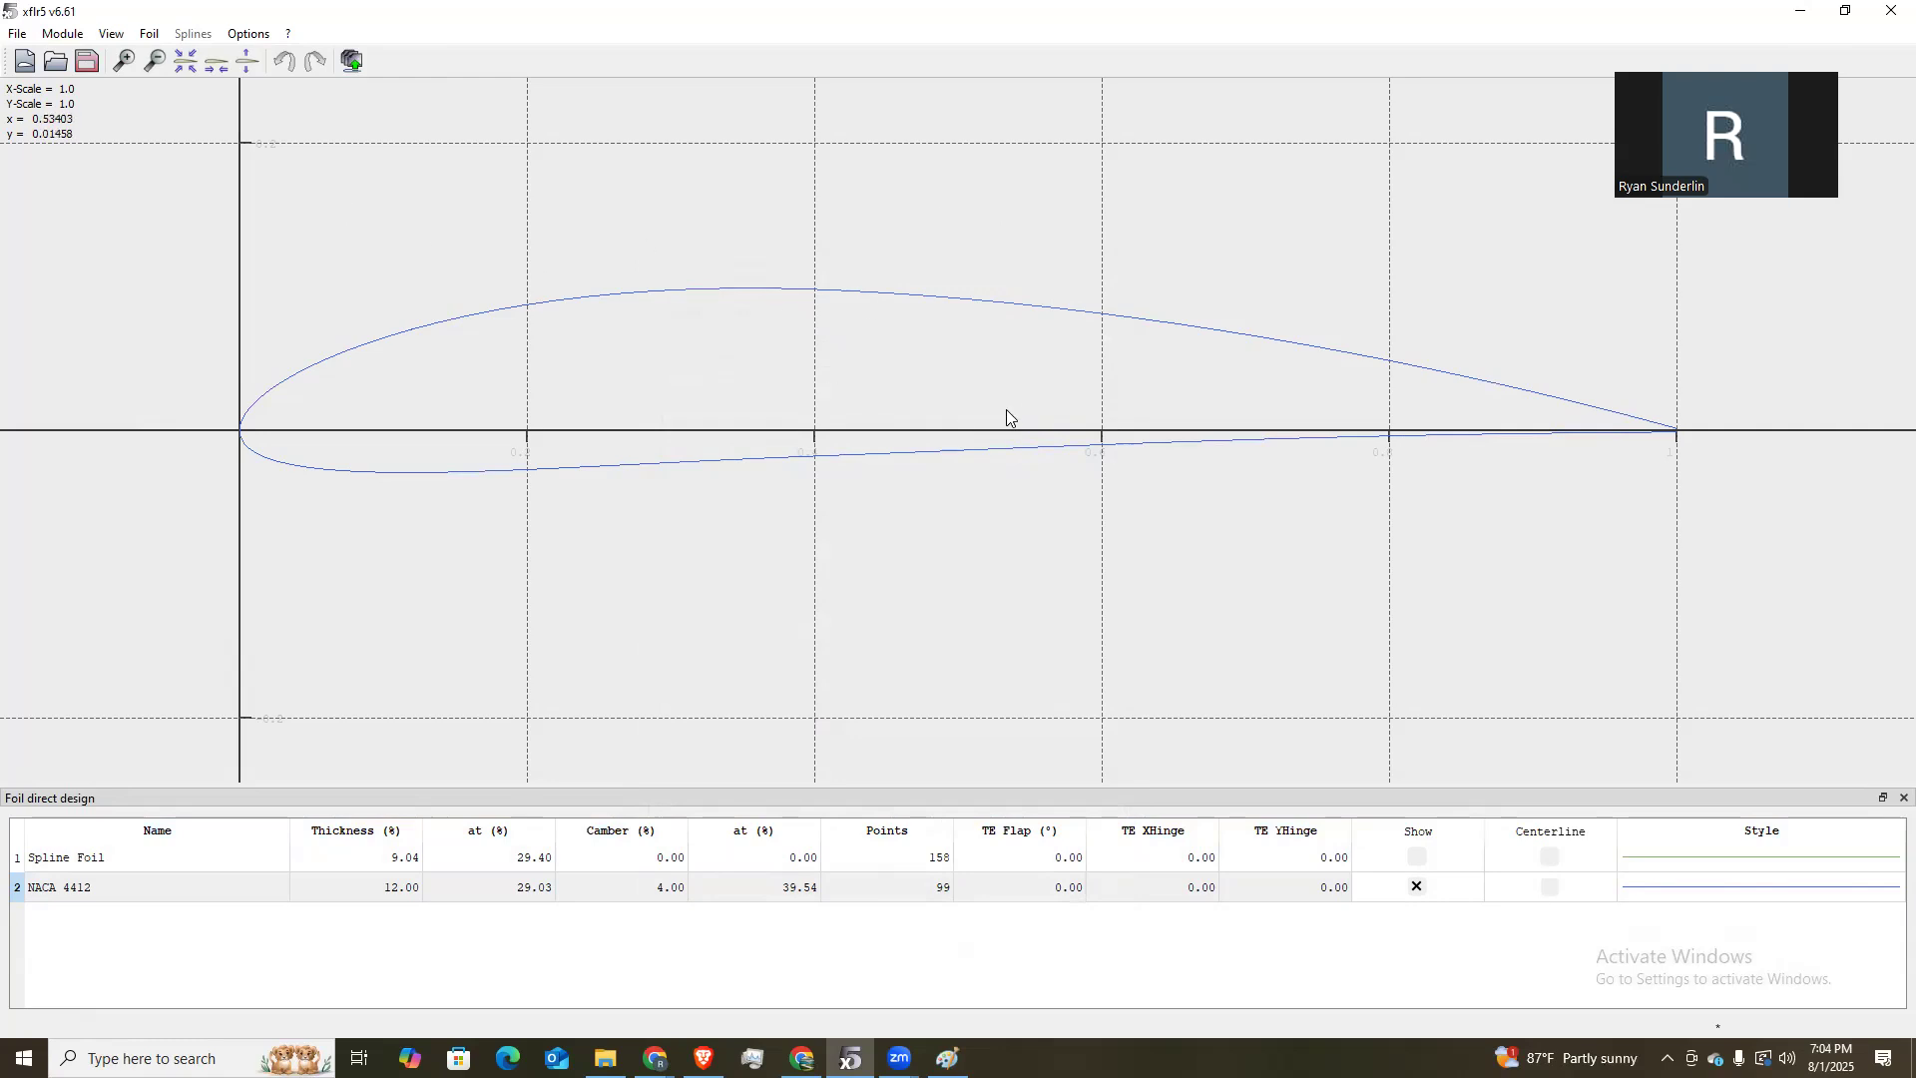
Switch to XFoil Direct Analysis and set up a batch analysis for the NACA 4412 foil.
{"action": "left_click", "coordinate": [149, 33]}
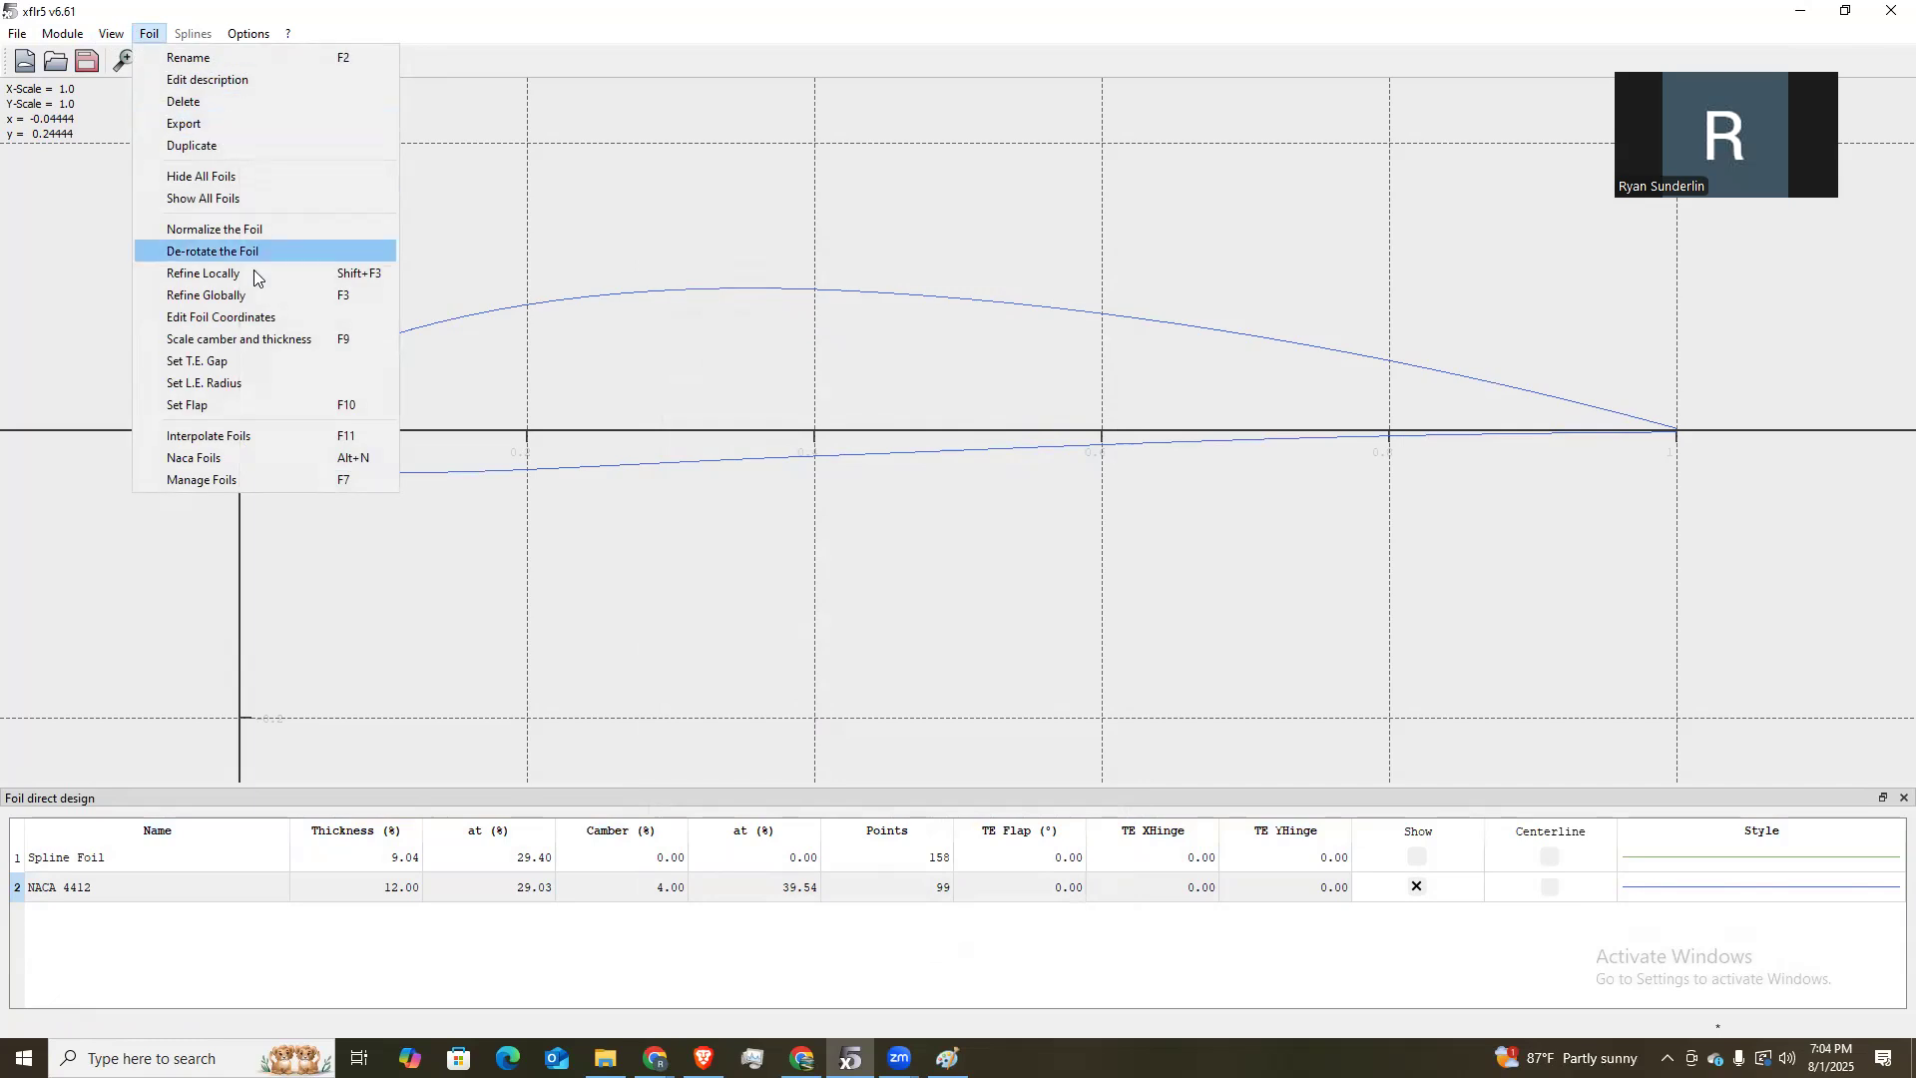
{"action": "mouse_move", "coordinate": [62, 33]}
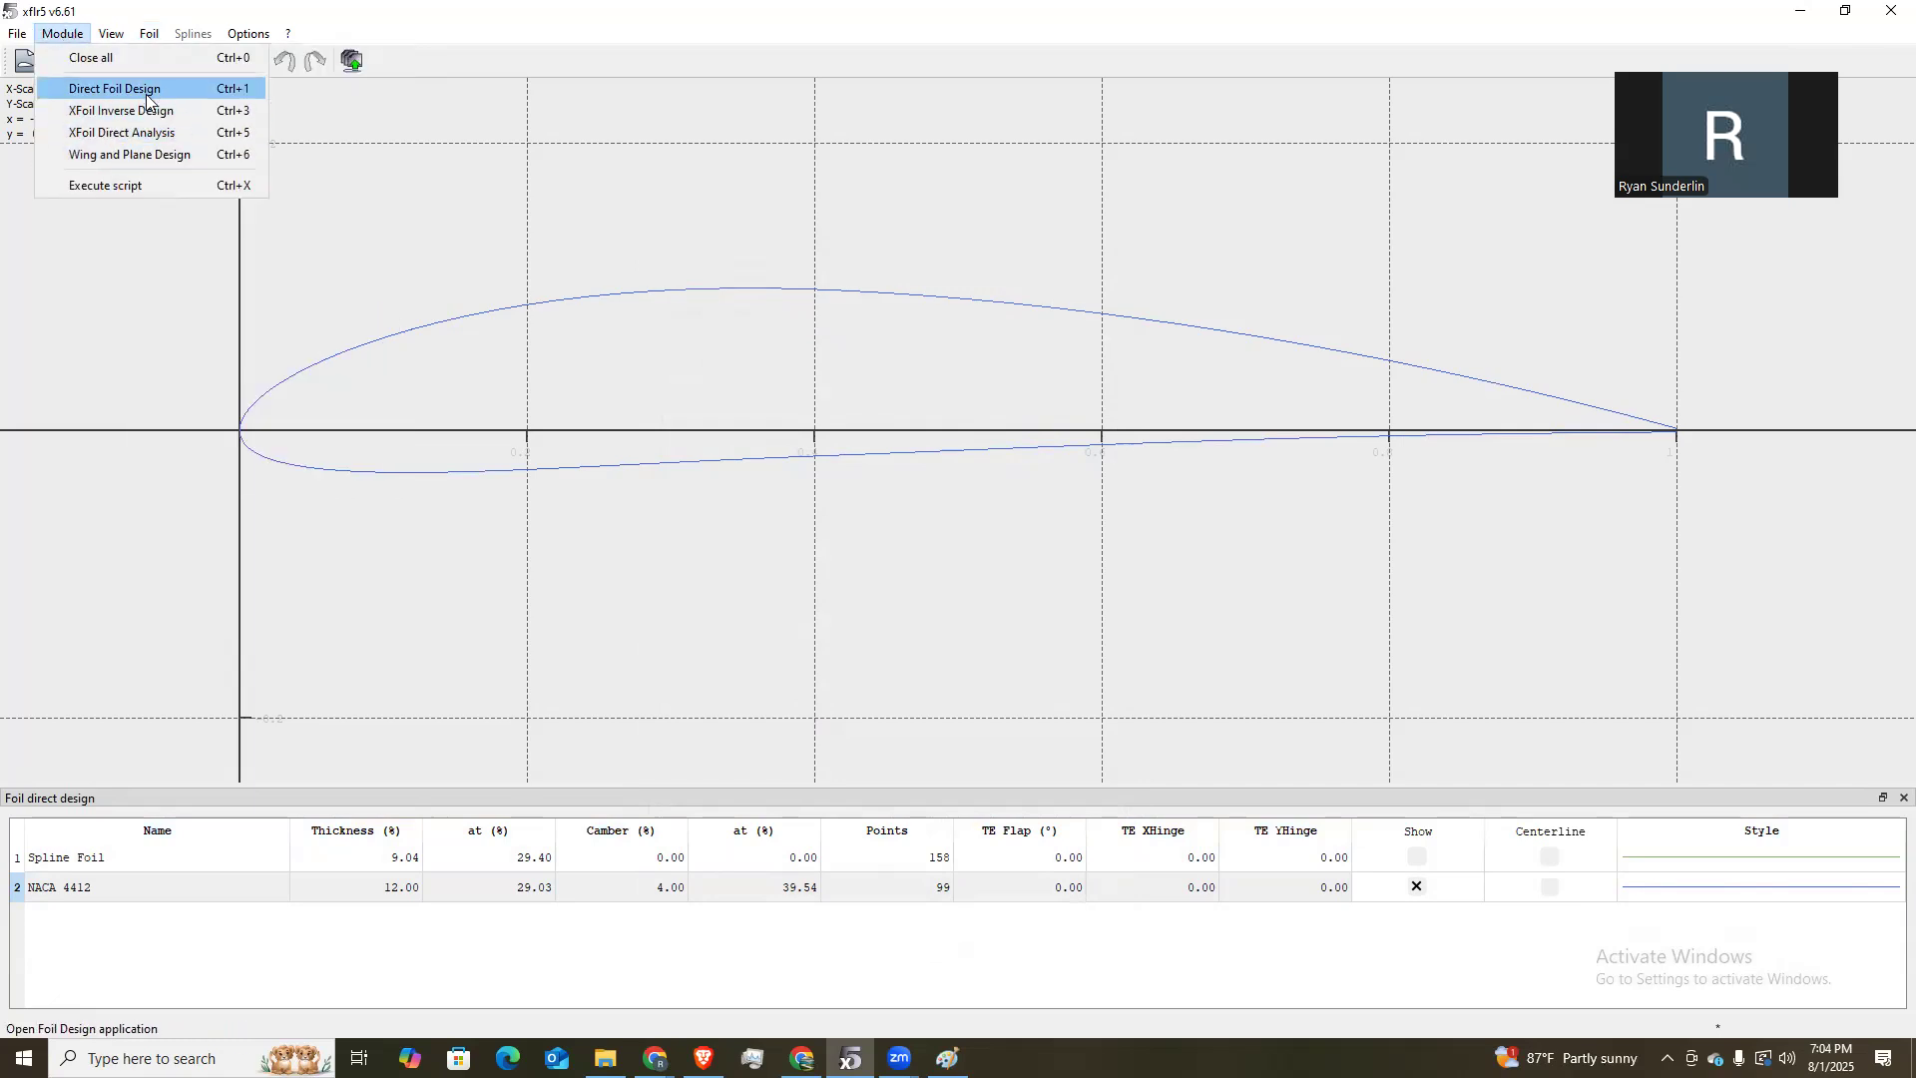
{"action": "left_click", "coordinate": [161, 134]}
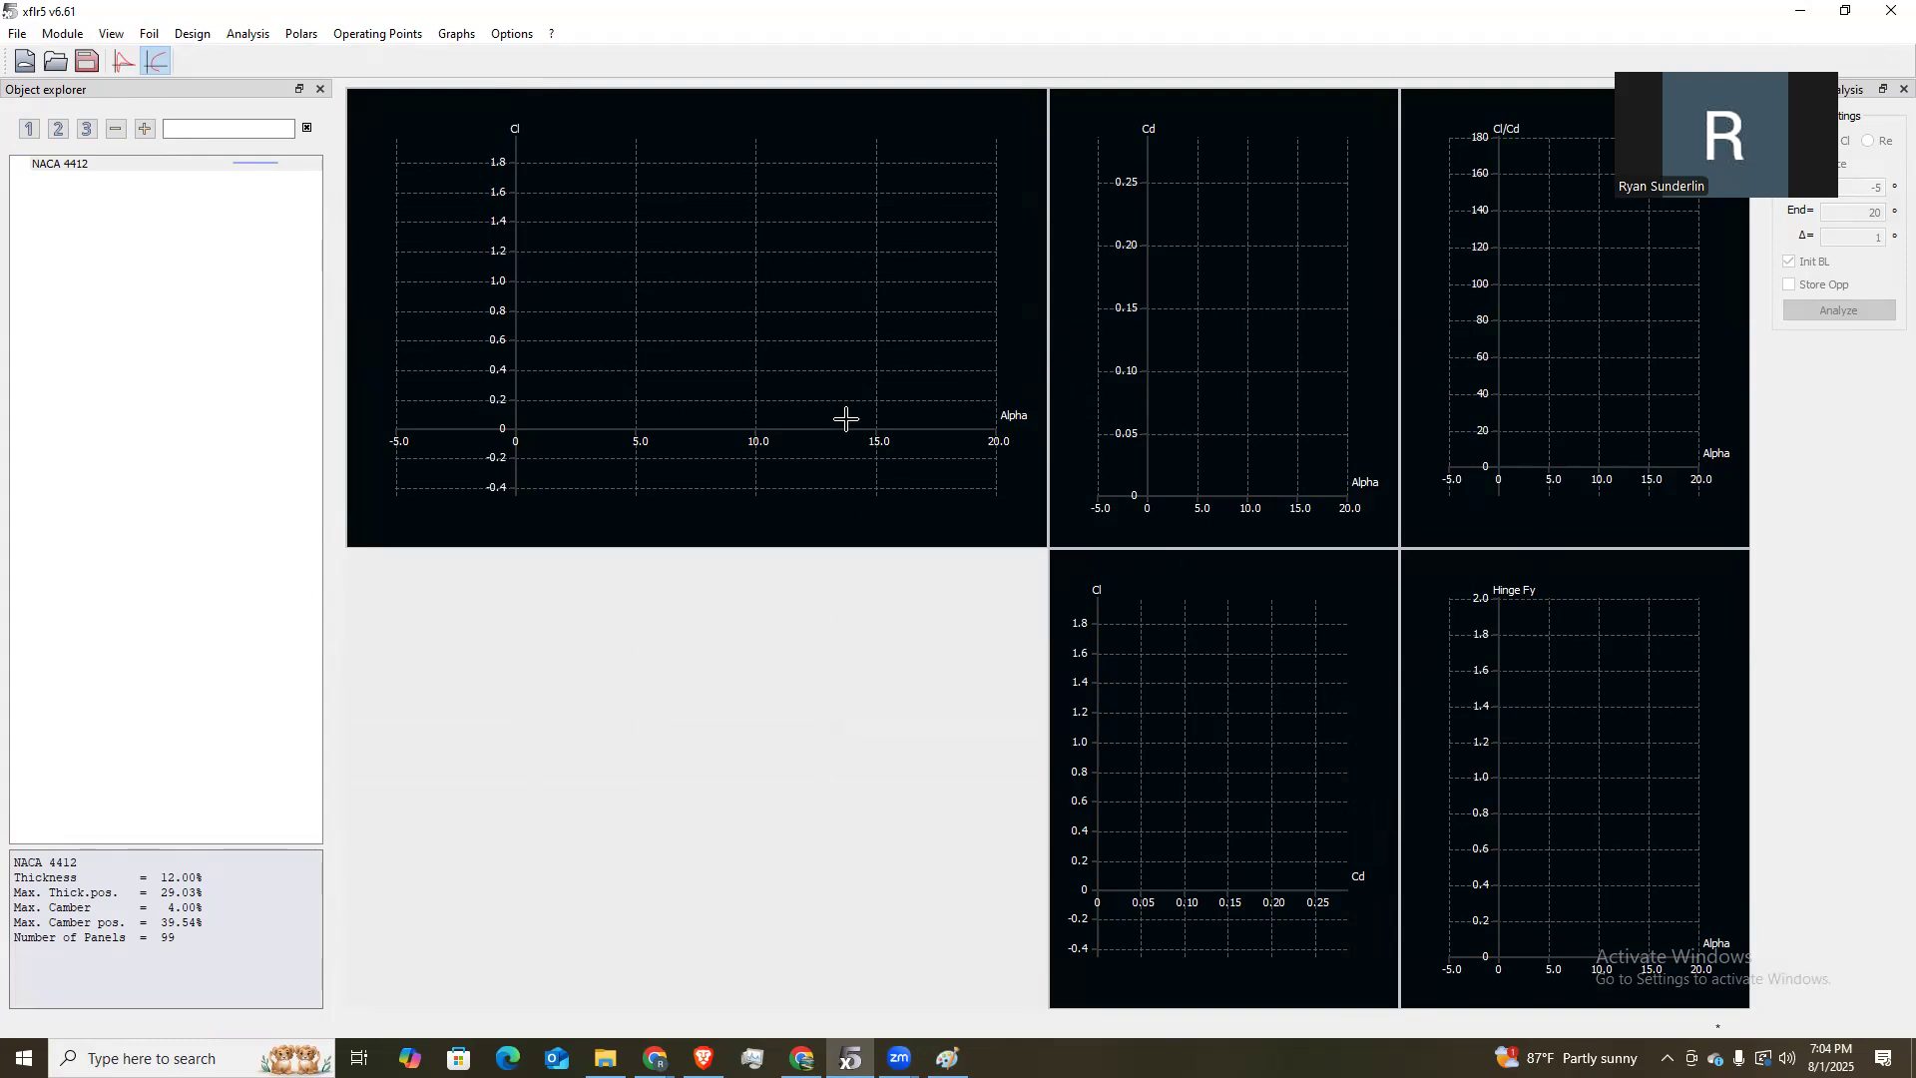
{"action": "left_click", "coordinate": [188, 37]}
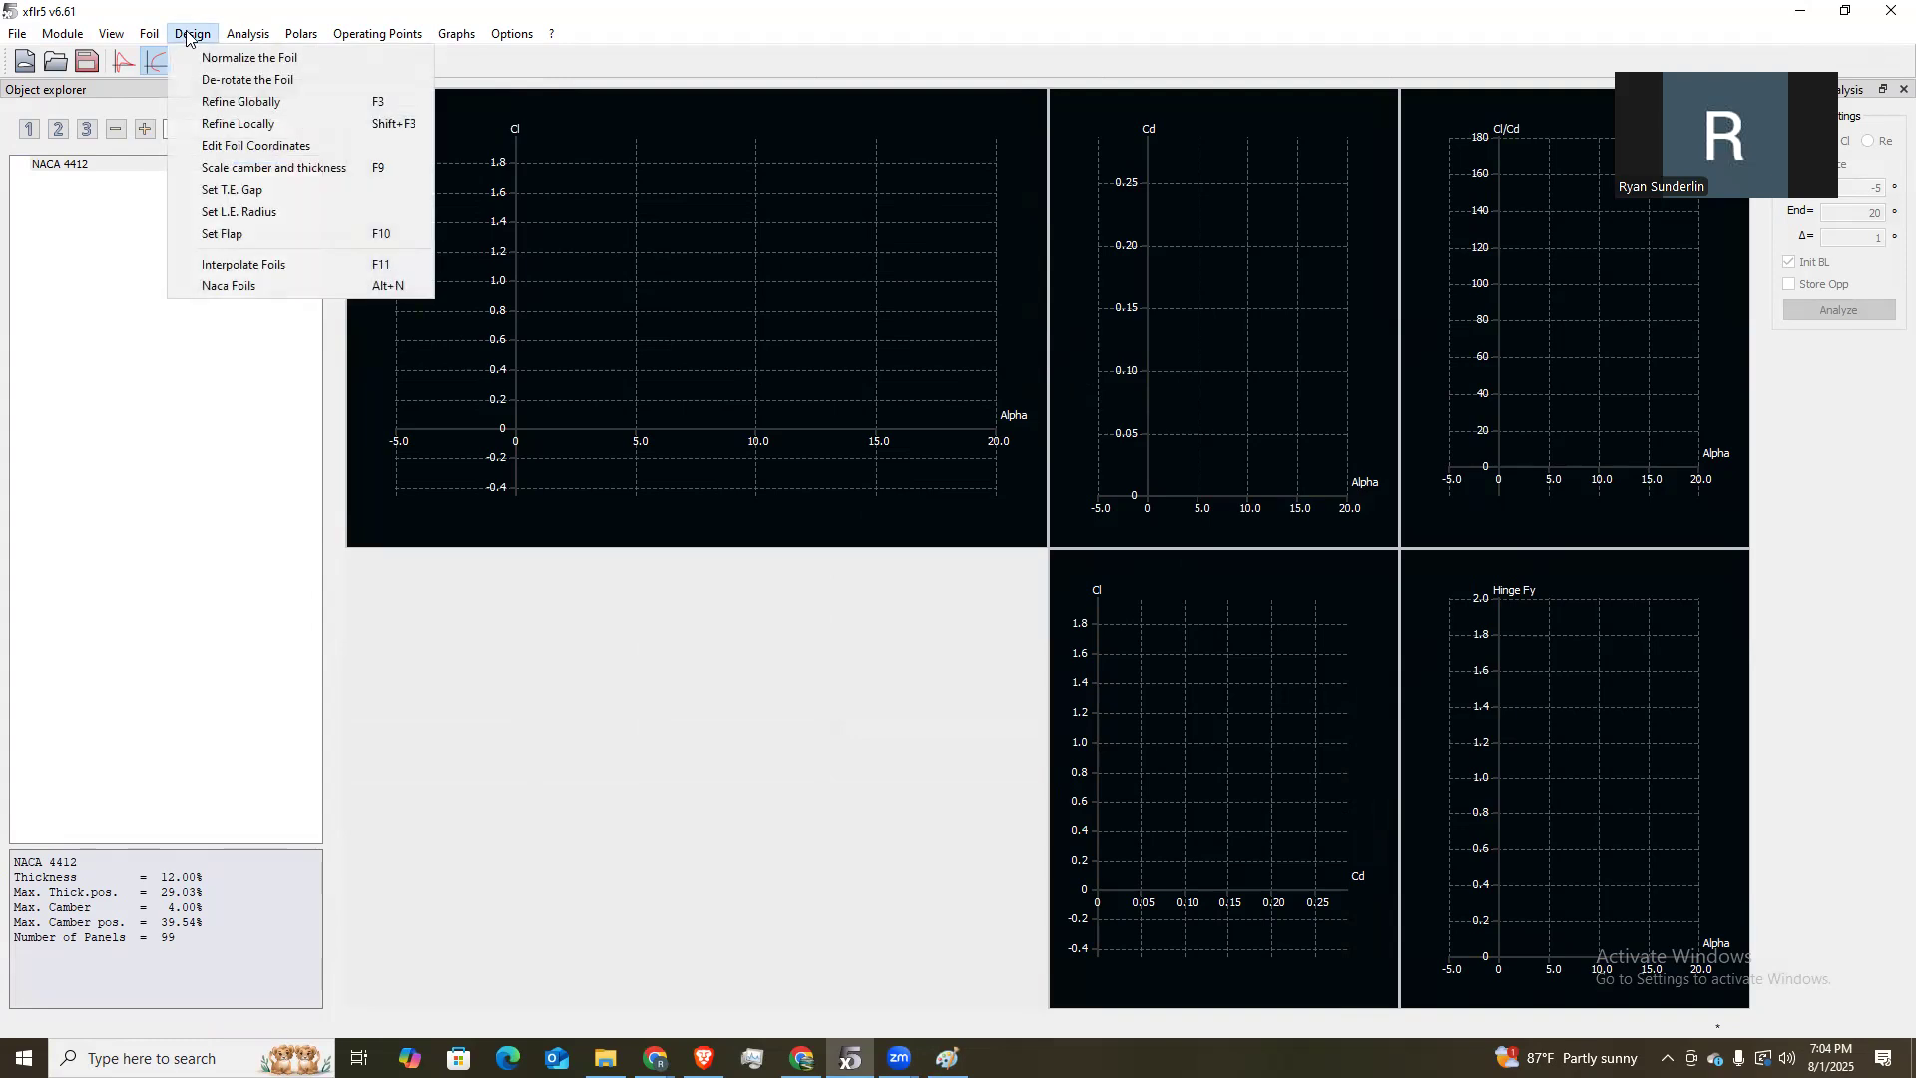
{"action": "mouse_move", "coordinate": [247, 35]}
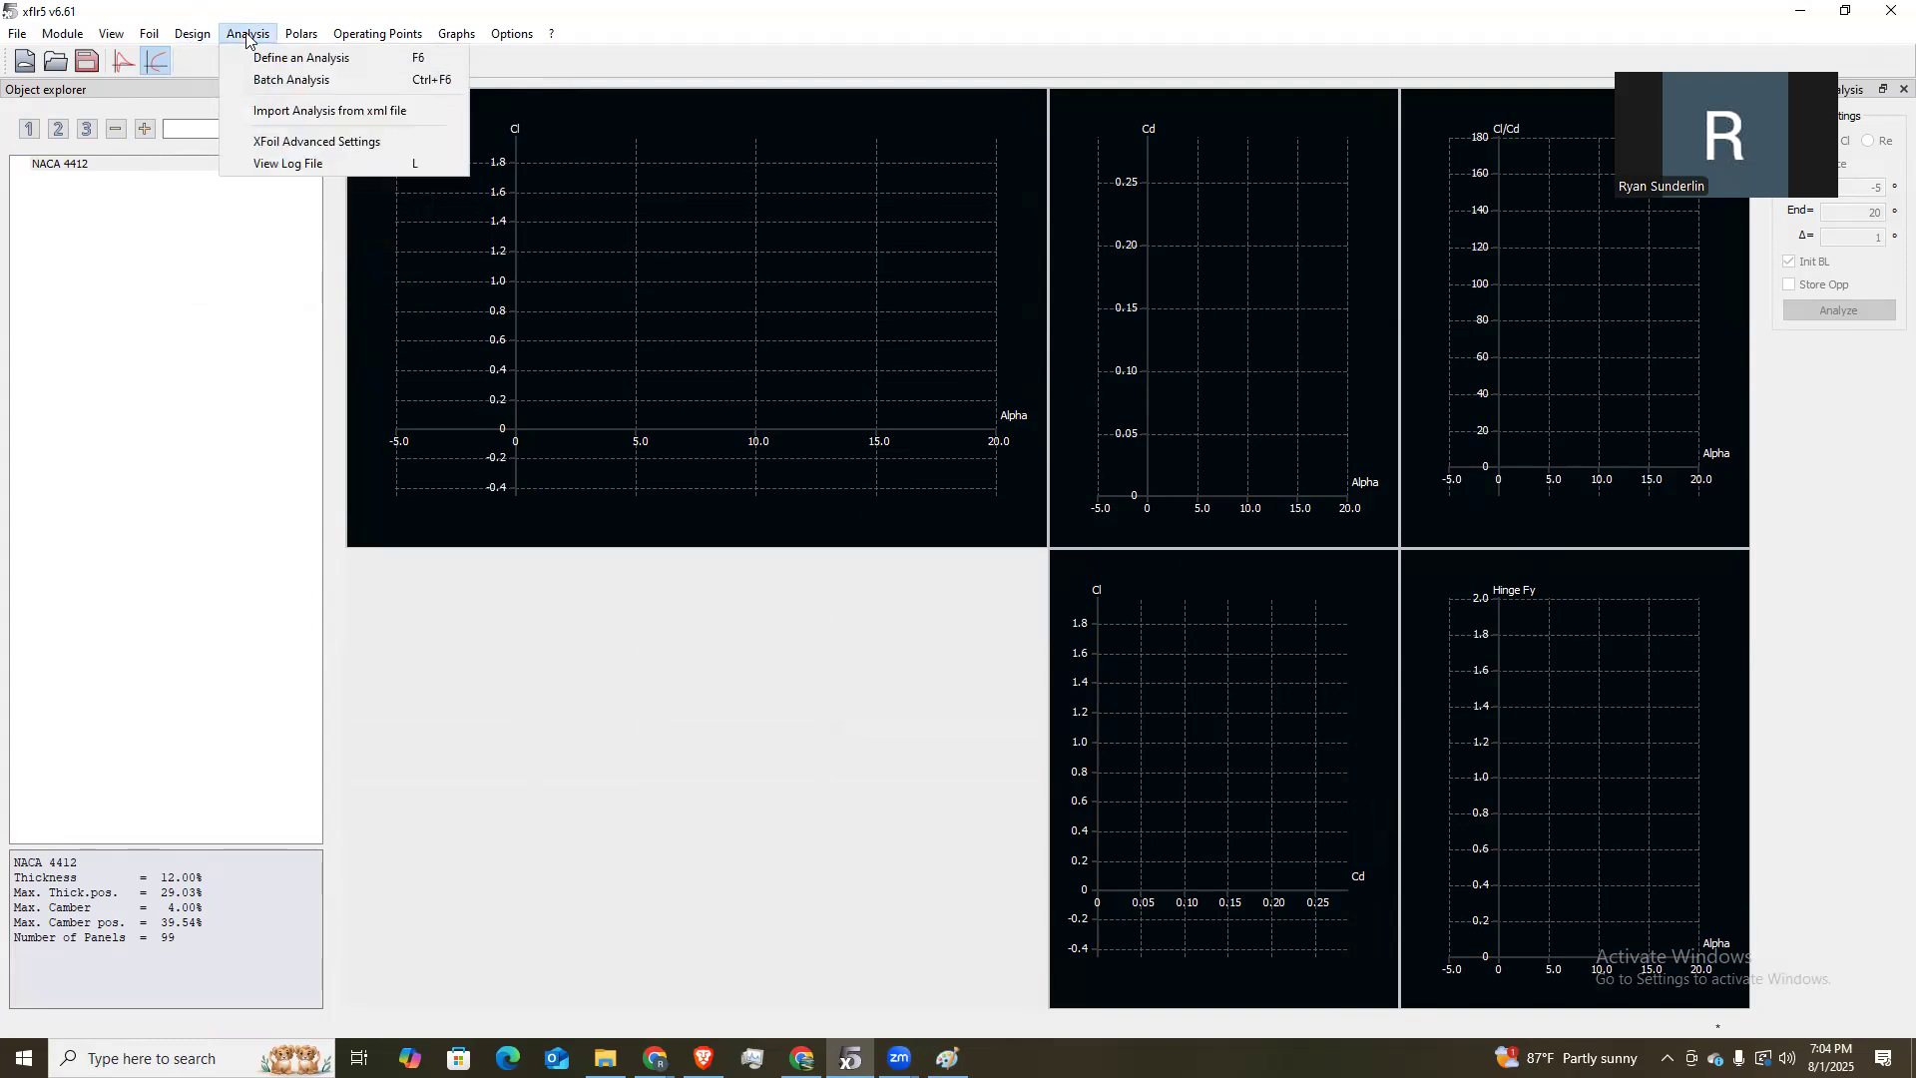
{"action": "left_click", "coordinate": [270, 80]}
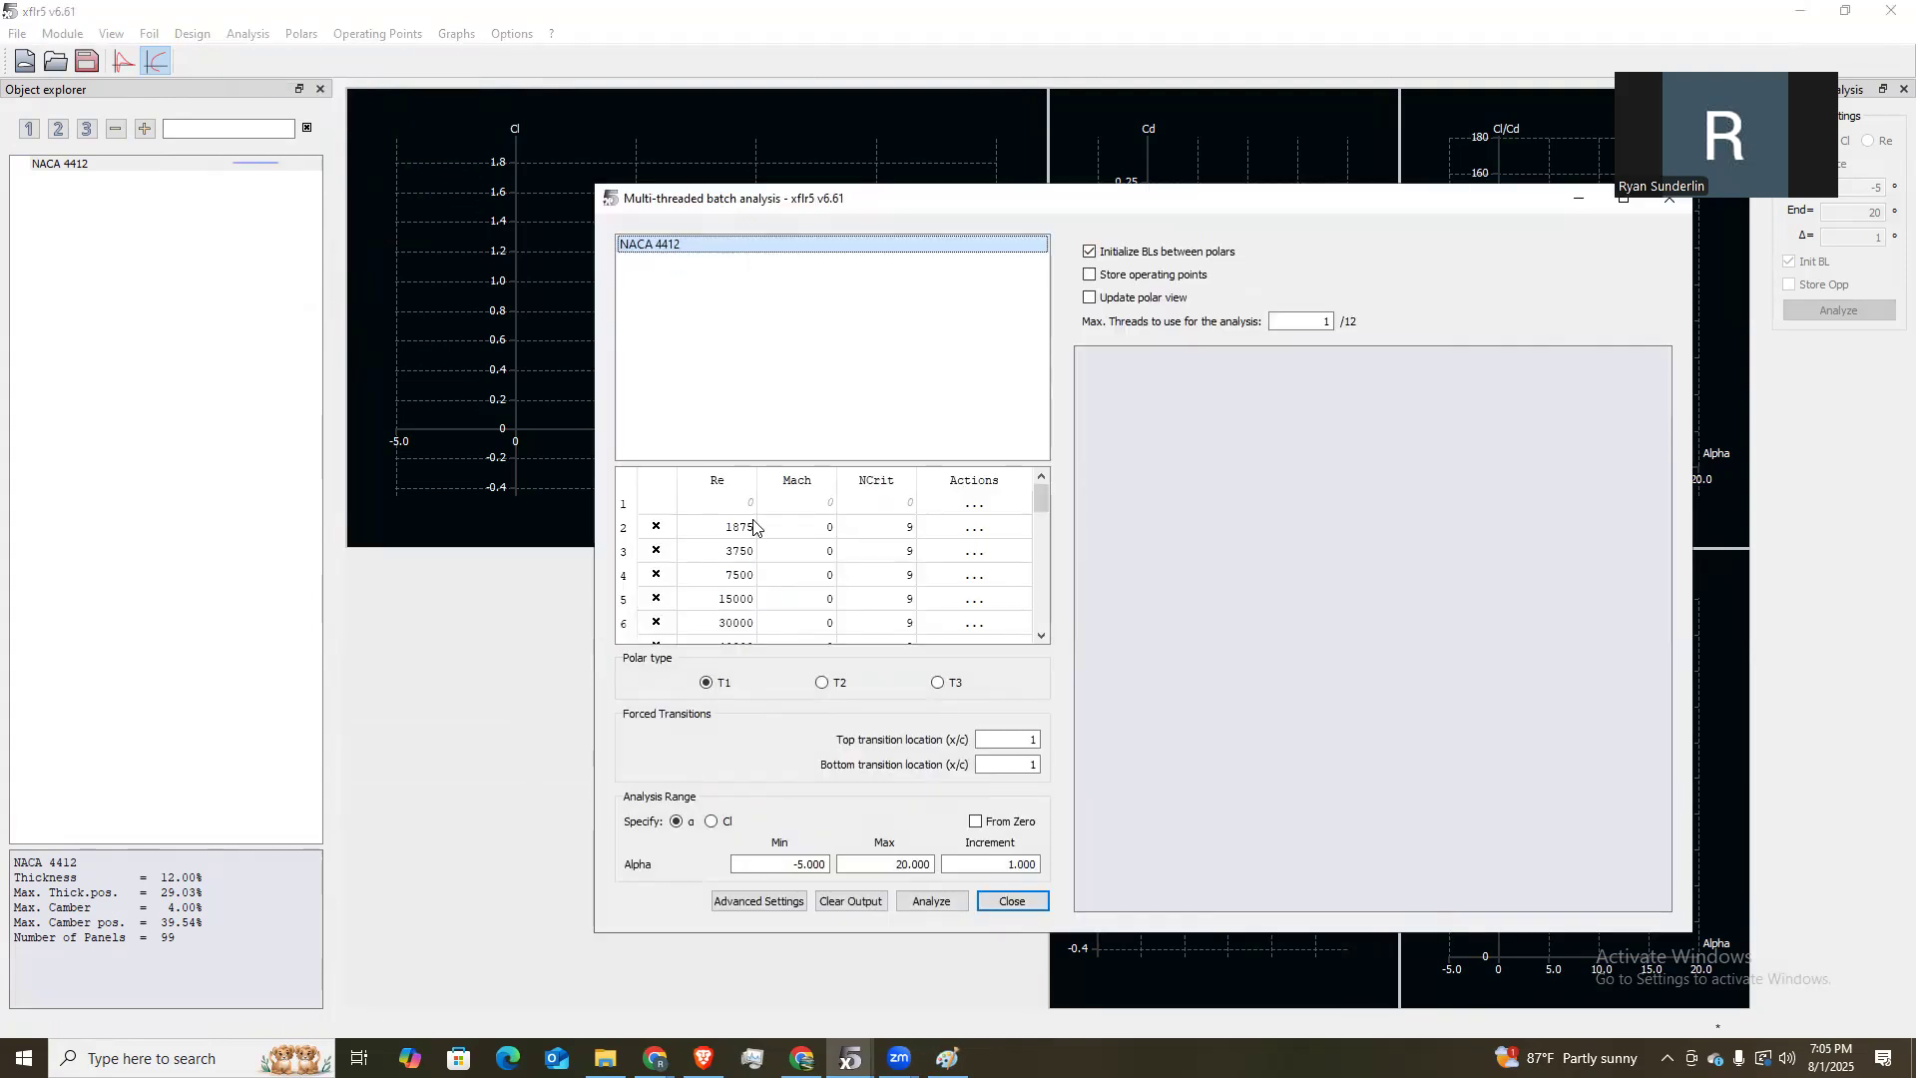
{"action": "left_click", "coordinate": [635, 246]}
{"action": "left_click", "coordinate": [686, 249]}
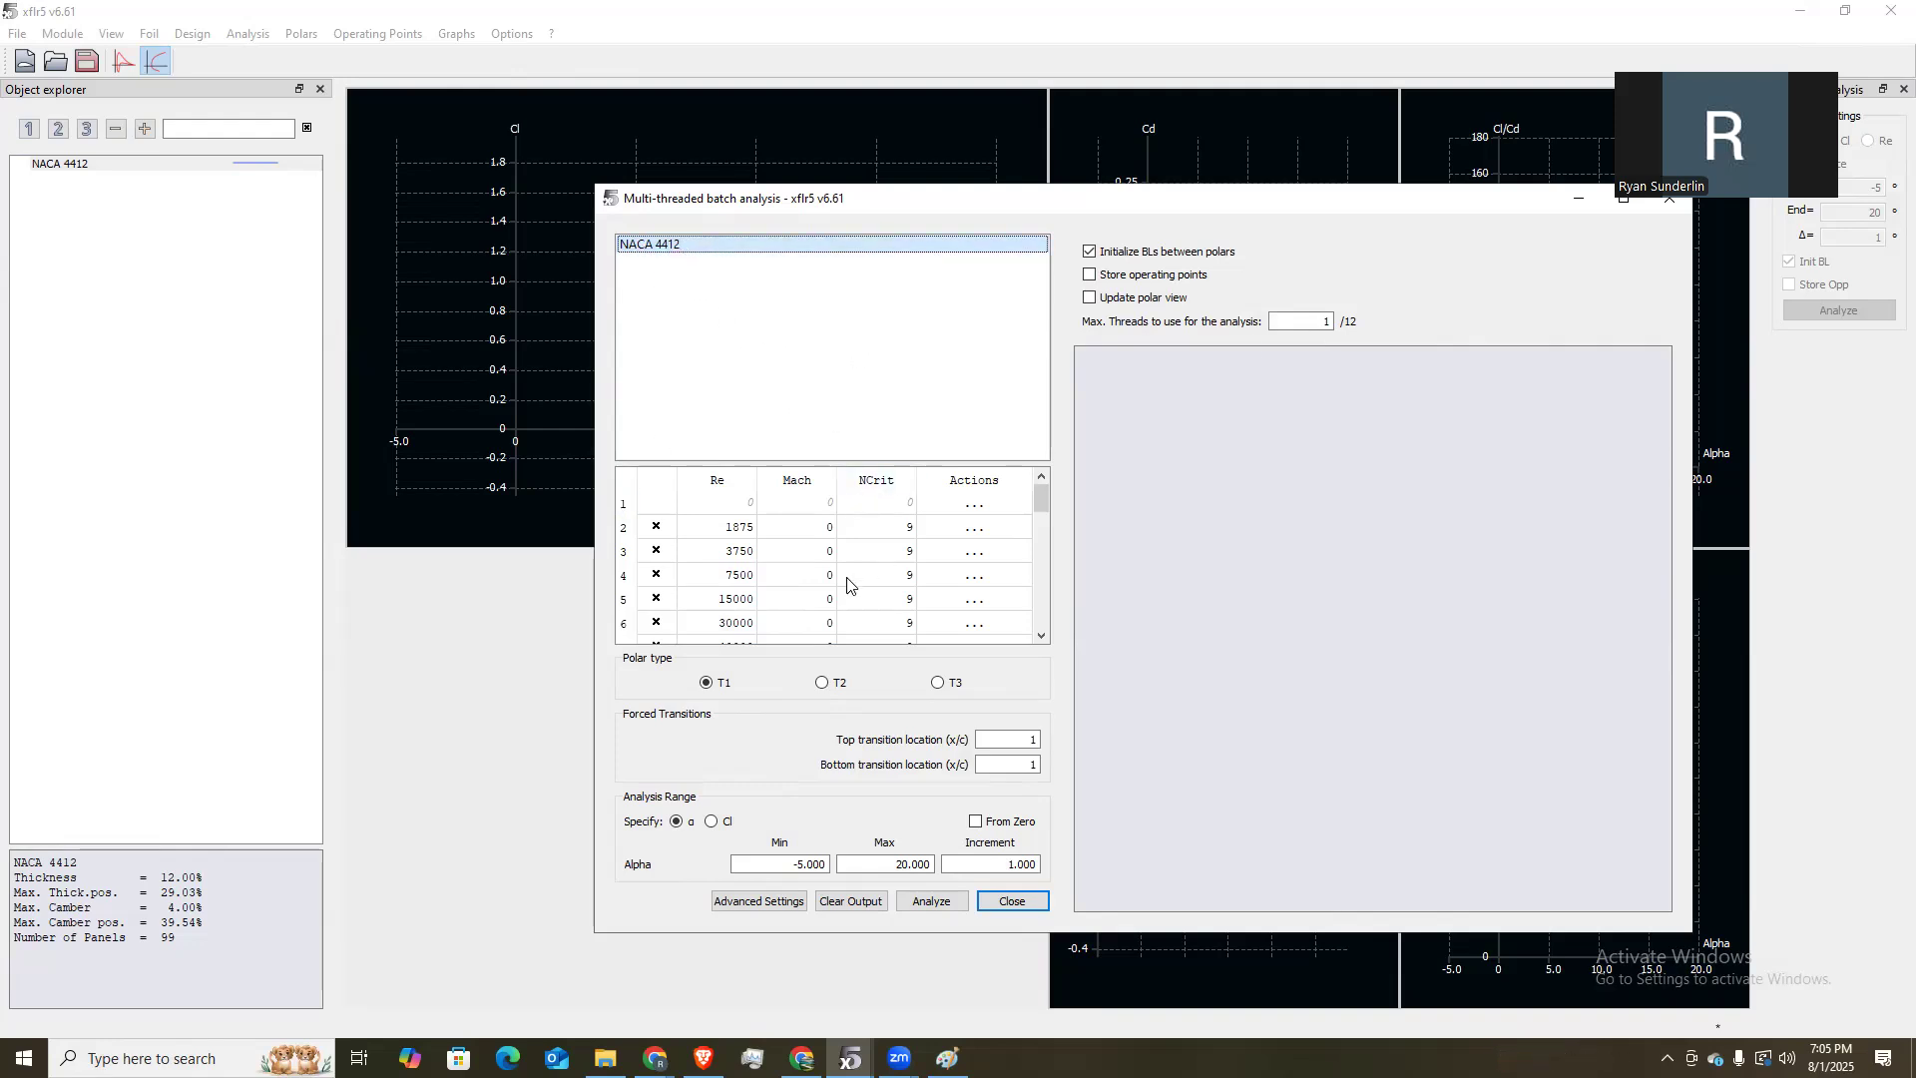
Enable the 7.5e+06 and 8e+06 Reynolds number cases at the end of the batch list.
{"action": "scroll", "coordinate": [736, 539], "scroll_direction": "down", "scroll_amount": 2}
{"action": "scroll", "coordinate": [694, 557], "scroll_direction": "down", "scroll_amount": 7}
{"action": "left_click", "coordinate": [659, 610]}
{"action": "left_click", "coordinate": [655, 632]}
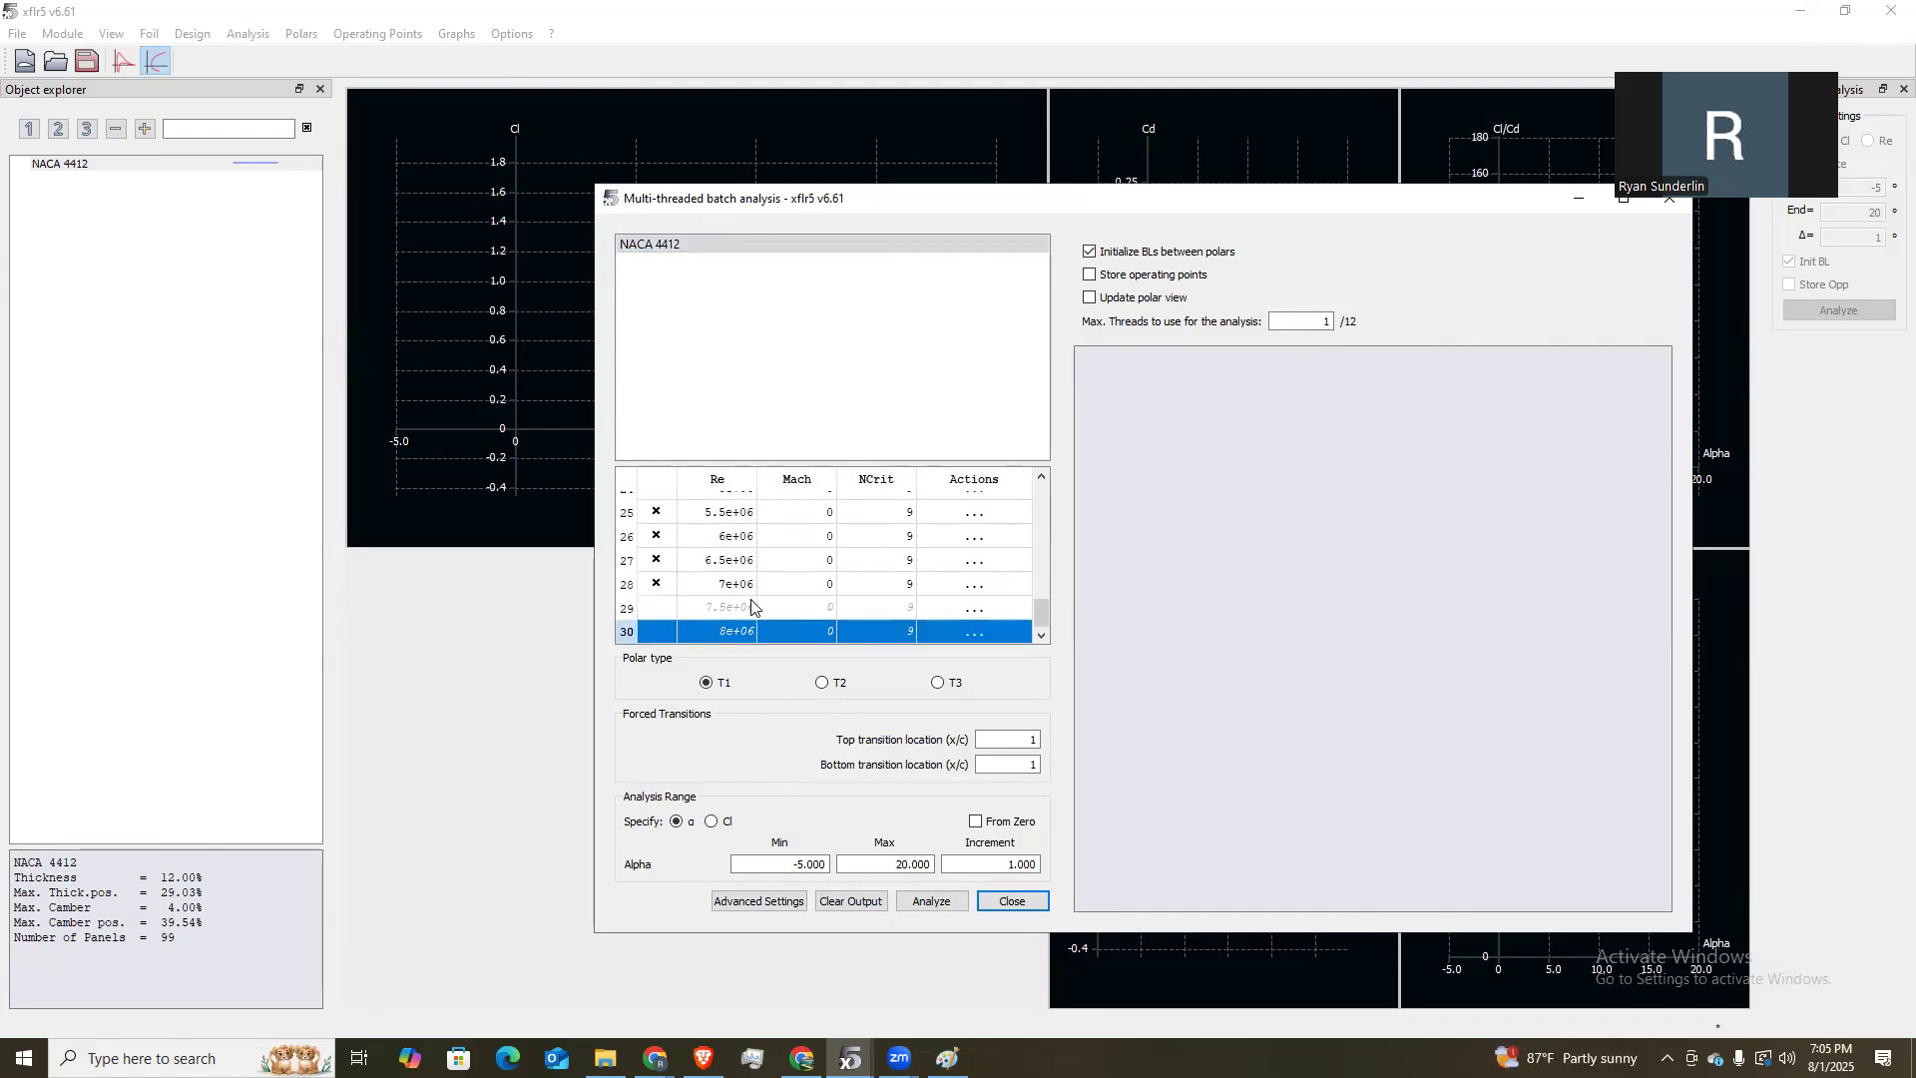
{"action": "left_click", "coordinate": [668, 605]}
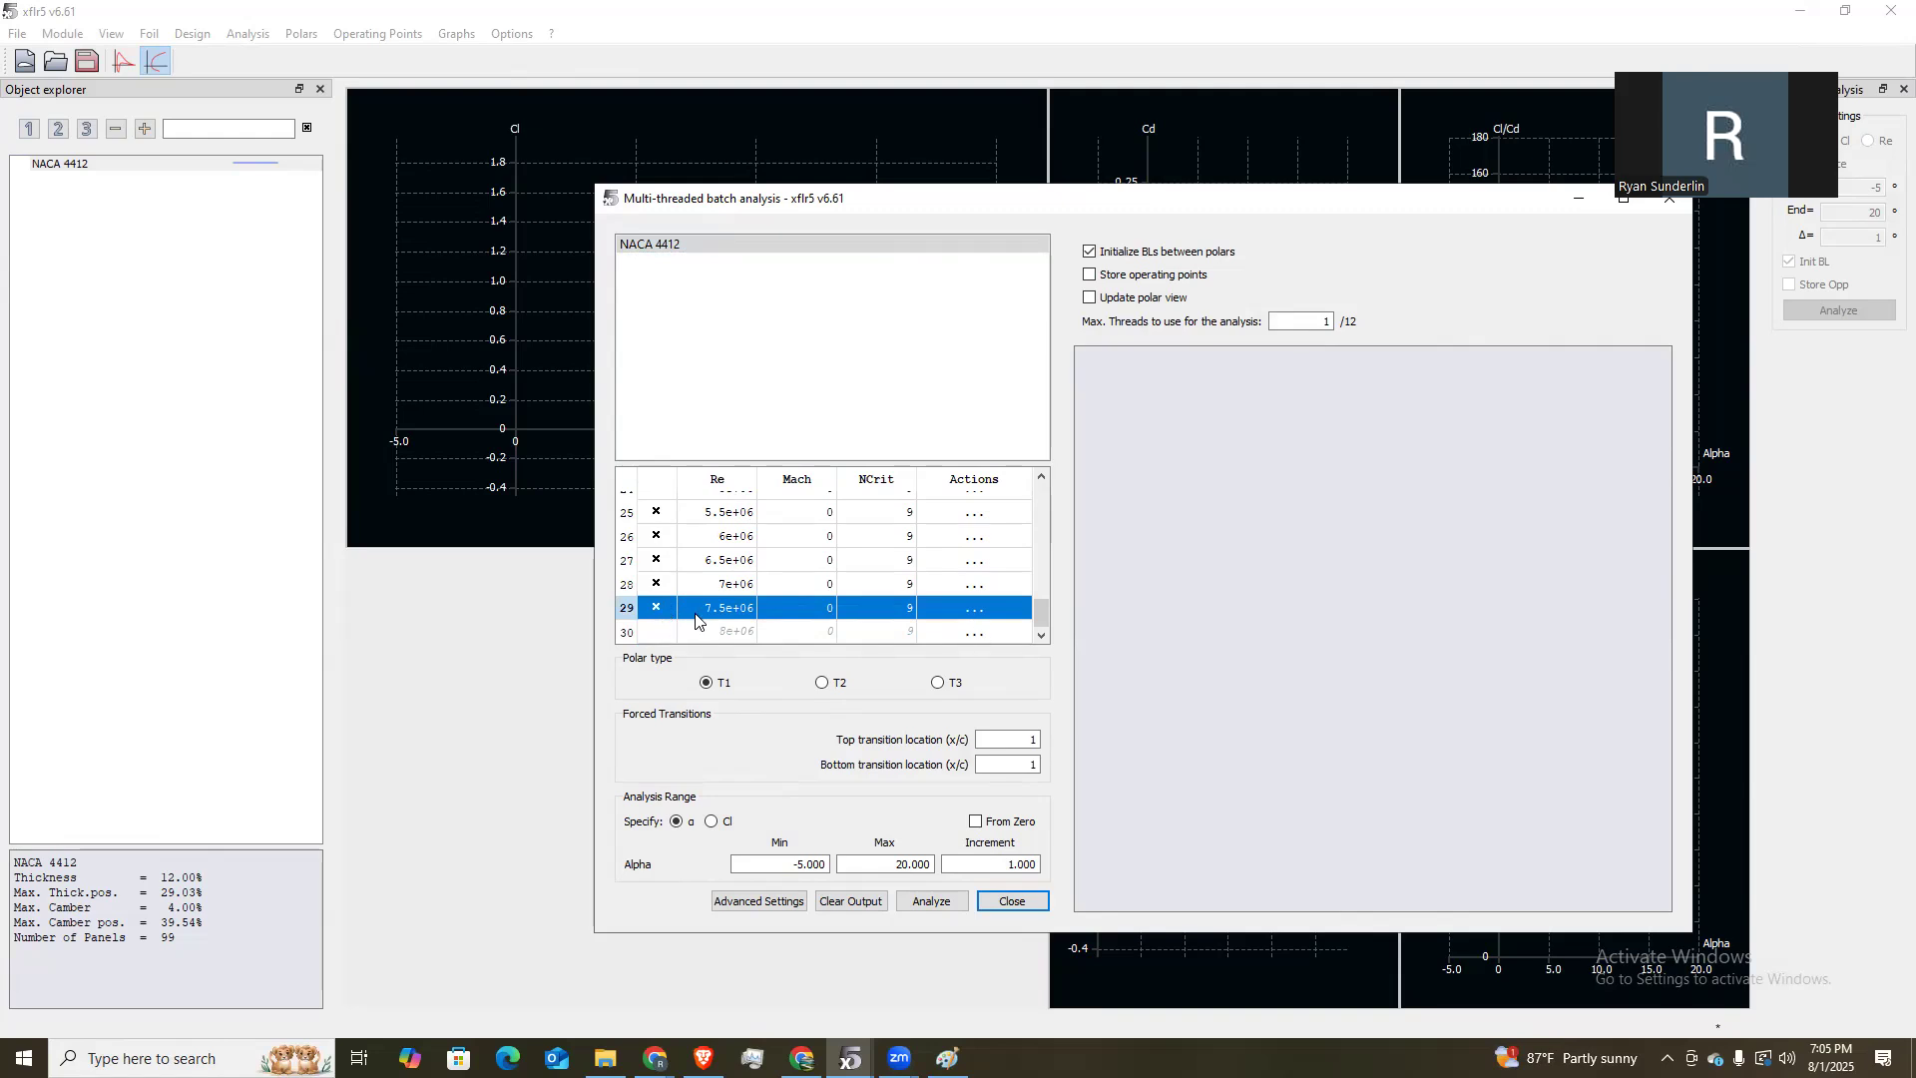
{"action": "double_click", "coordinate": [704, 607]}
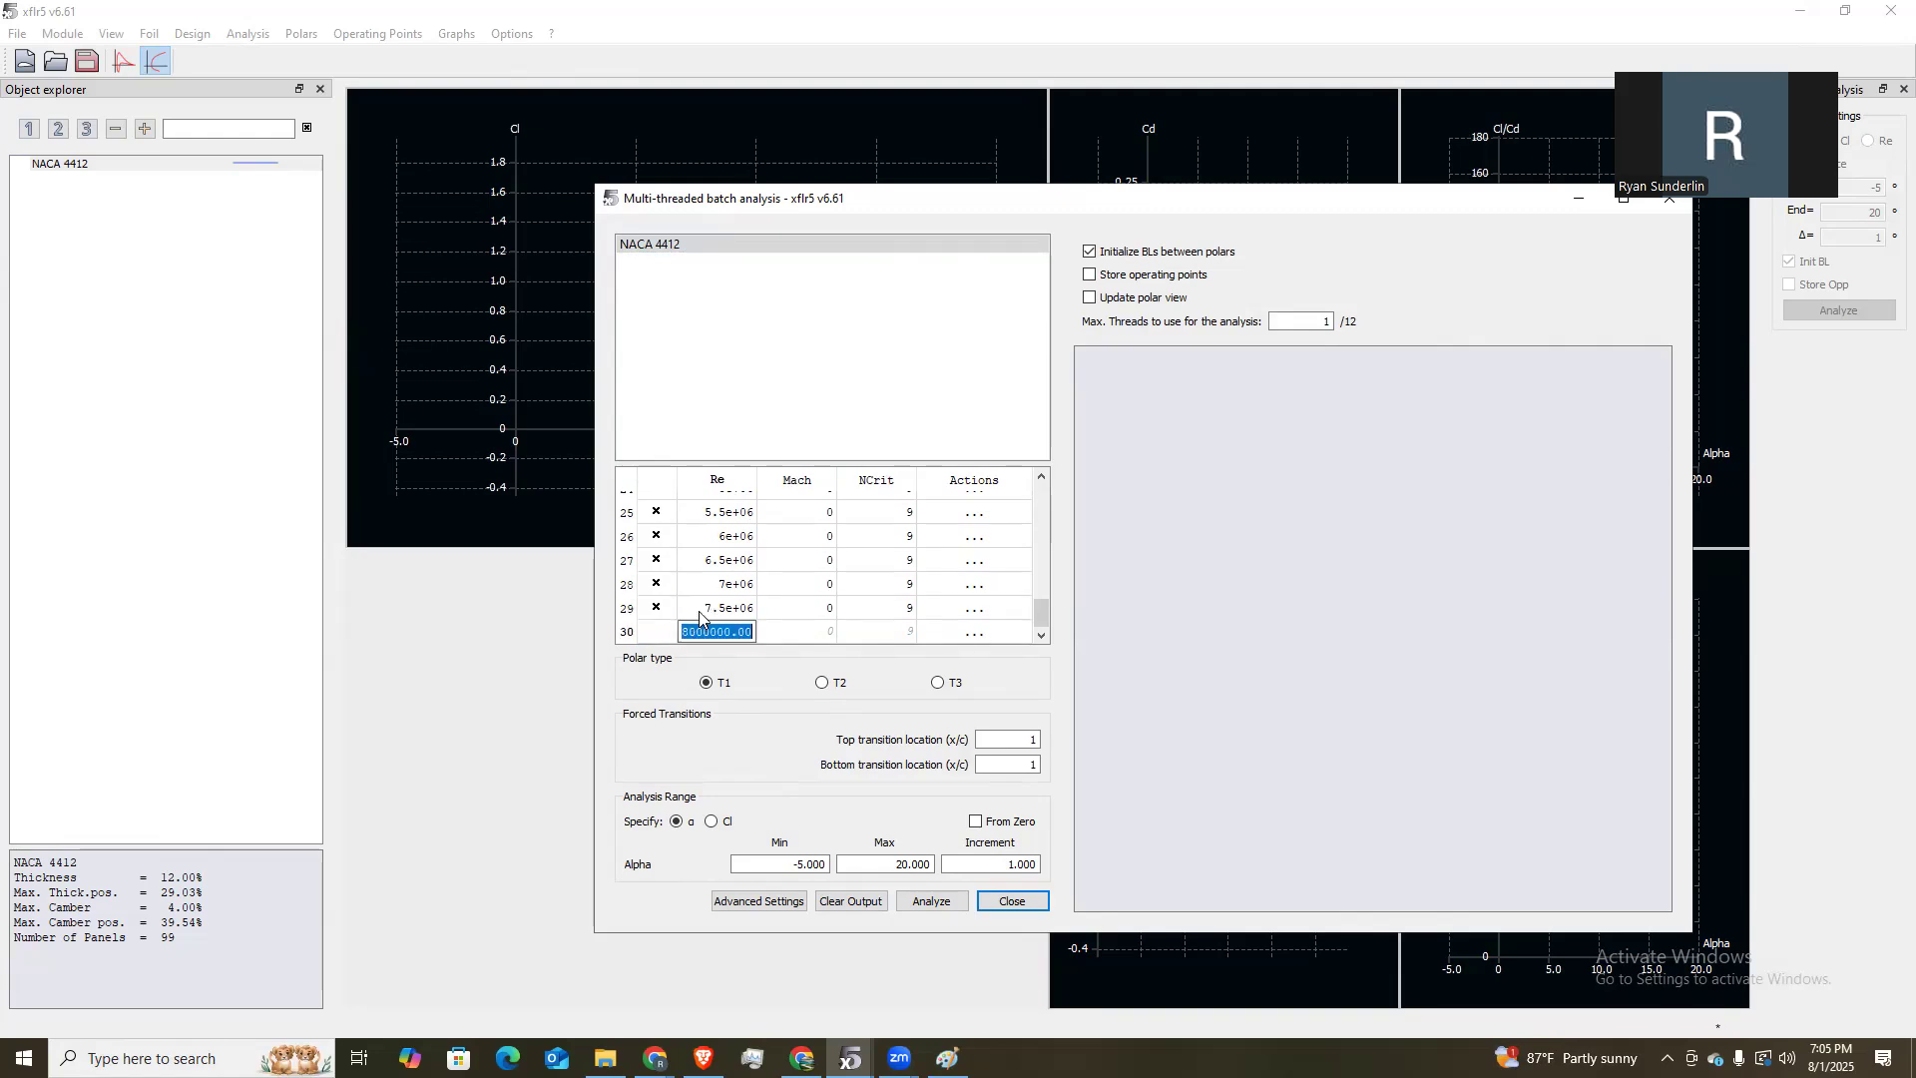
{"action": "left_click", "coordinate": [659, 631]}
{"action": "left_click", "coordinate": [736, 634]}
Insert a new case after the 8e+06 row and set its Reynolds number to 8.5e+06.
{"action": "left_click", "coordinate": [978, 635]}
{"action": "left_click", "coordinate": [978, 637]}
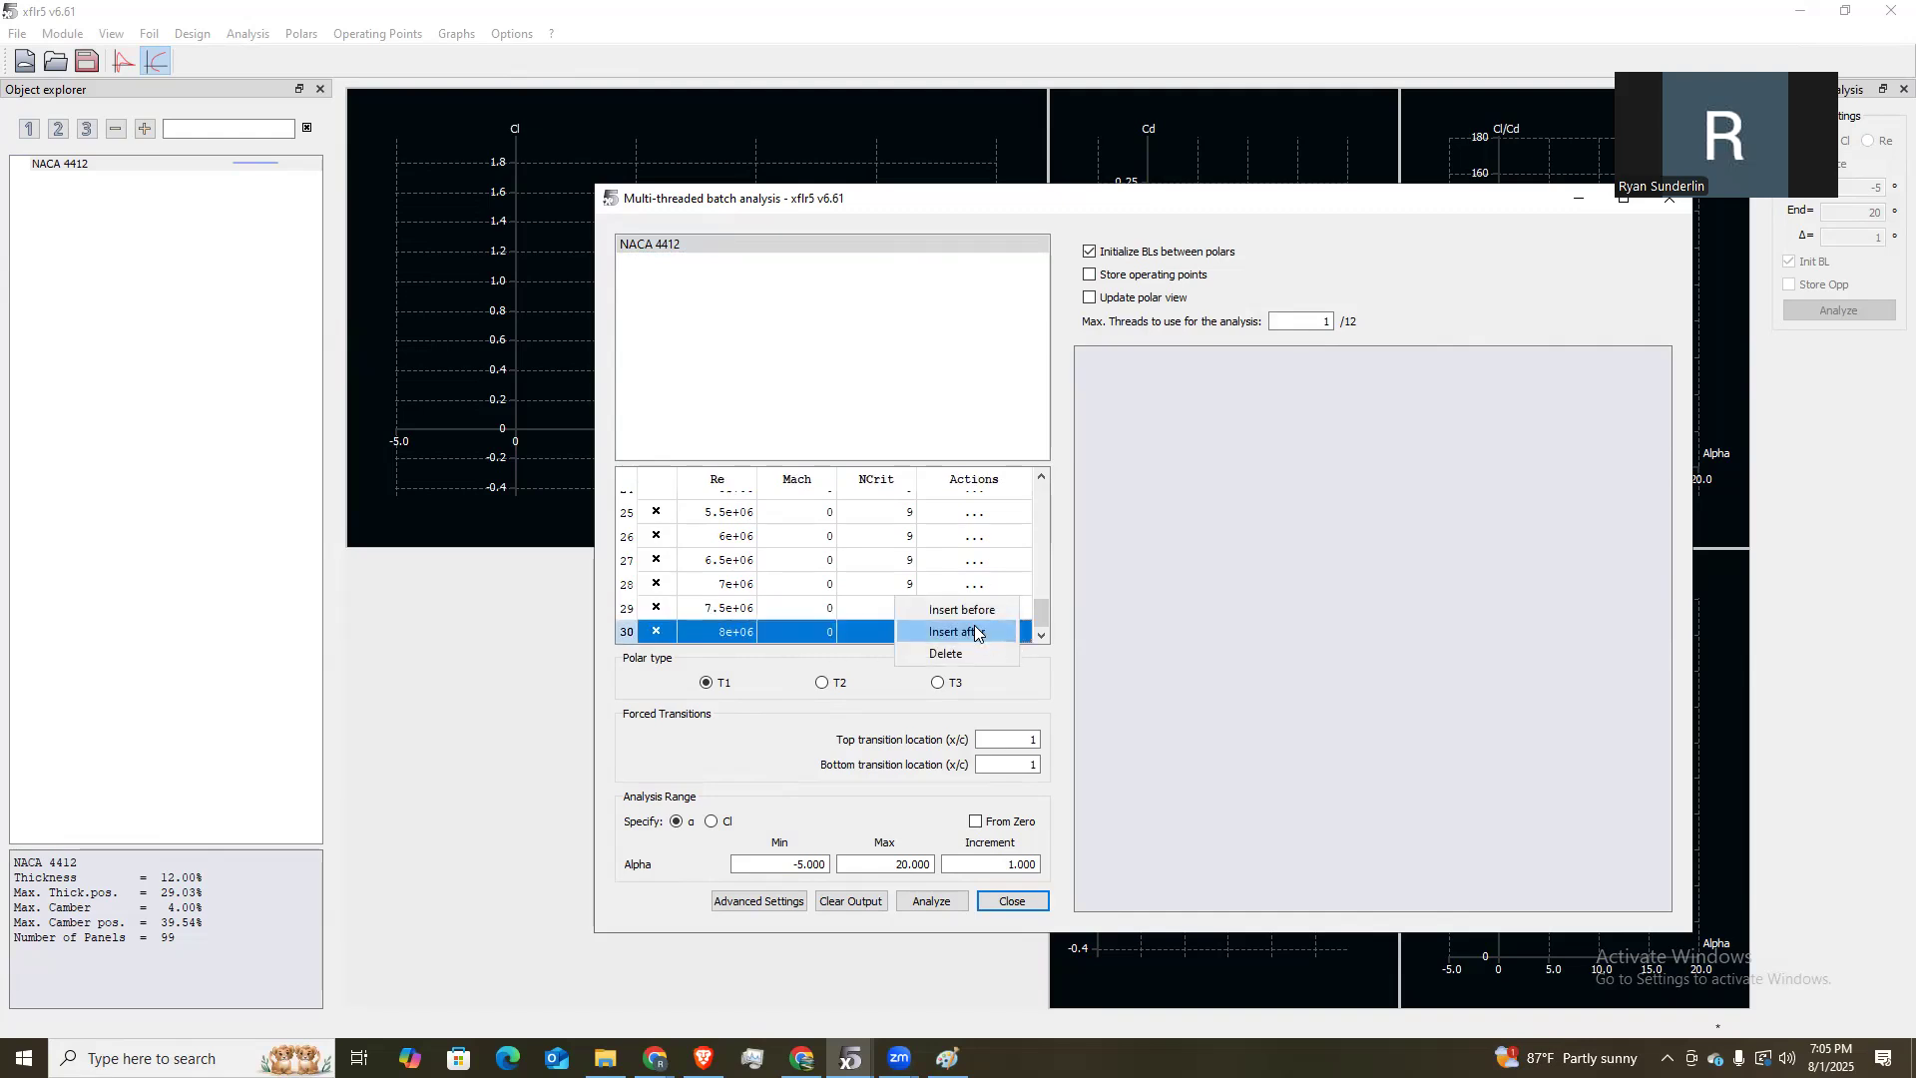
{"action": "left_click", "coordinate": [982, 627]}
{"action": "double_click", "coordinate": [737, 637]}
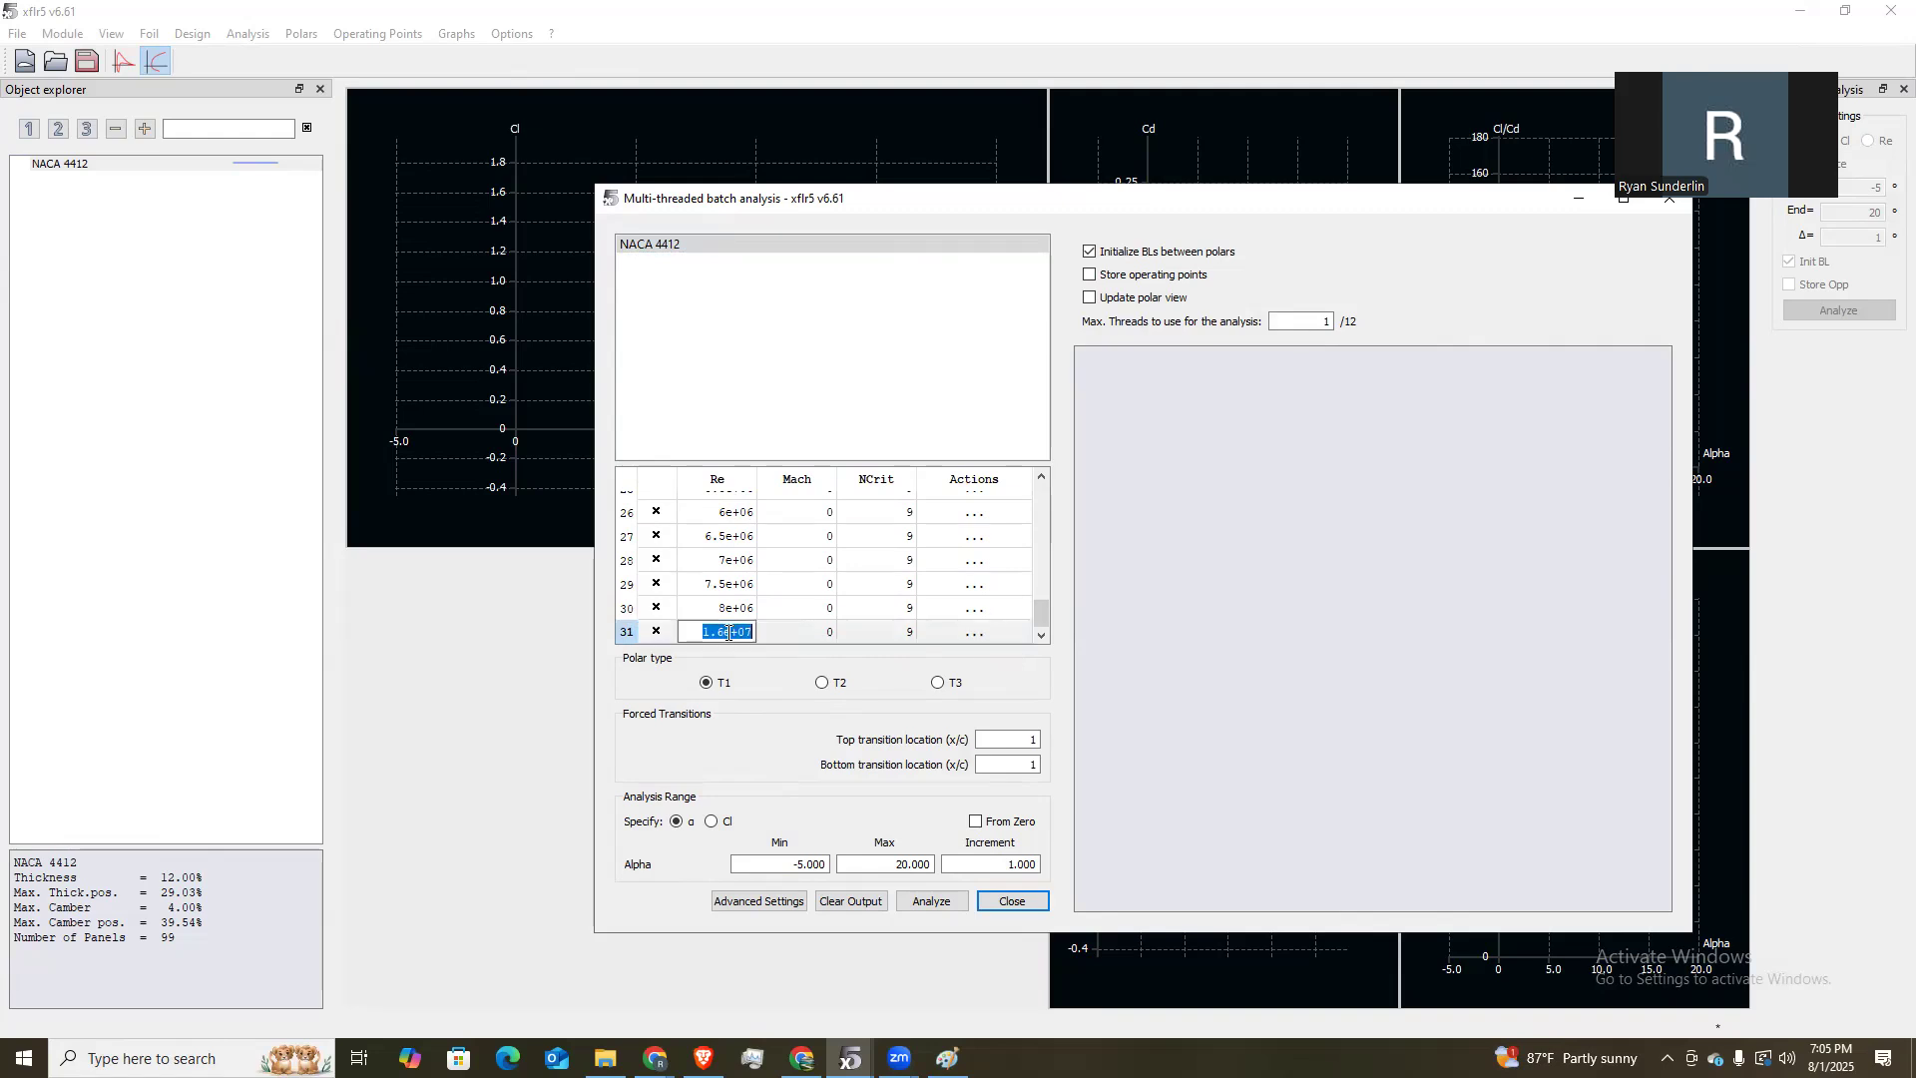
{"action": "key", "text": "End"}
{"action": "key", "text": "BackSpace"}
{"action": "key", "text": "BackSpace"}
{"action": "key", "text": "BackSpace"}
{"action": "type", "text": "87"}
{"action": "key", "text": "BackSpace"}
{"action": "type", "text": ".5"}
{"action": "key", "text": "BackSpace"}
{"action": "type", "text": "6"}
{"action": "key", "text": "Return"}
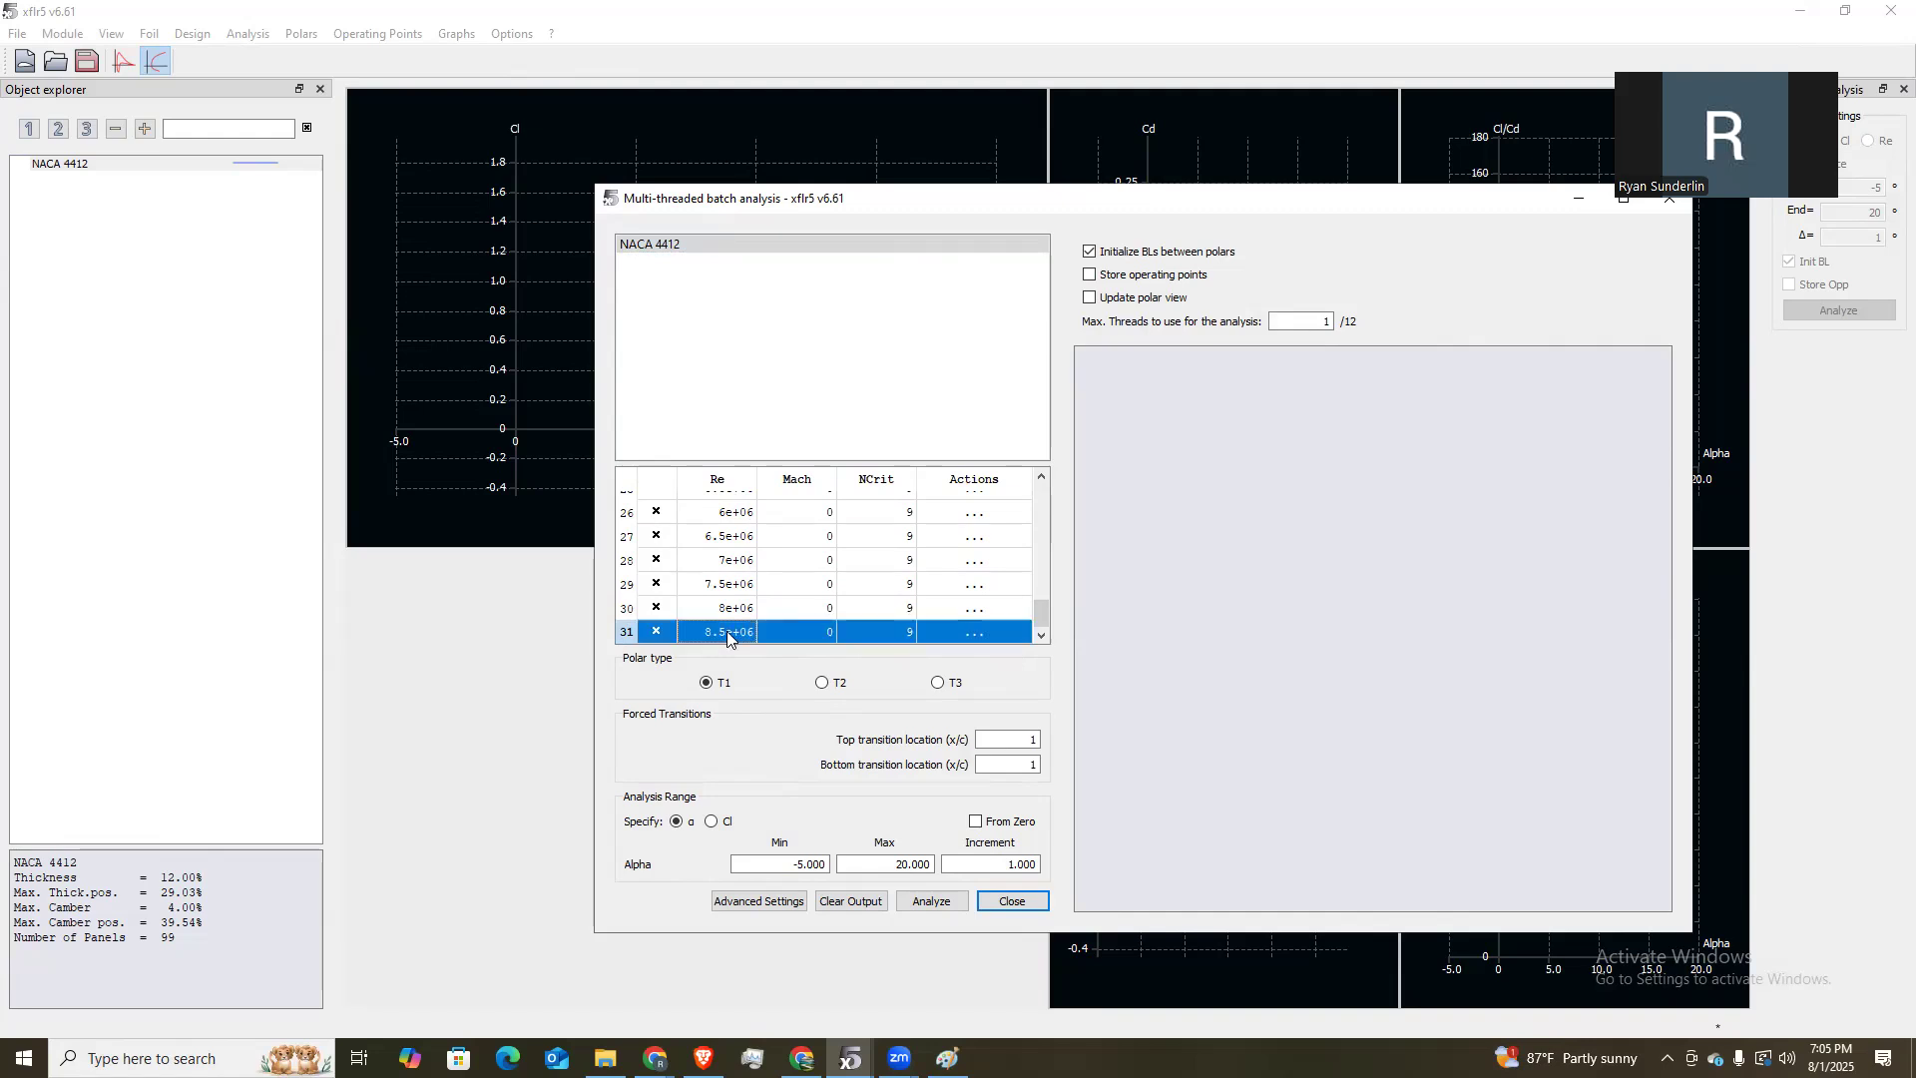
Insert a 9e+06 Reynolds number case after the 8.5e+06 row, run the batch analysis and close it.
{"action": "left_click", "coordinate": [974, 635]}
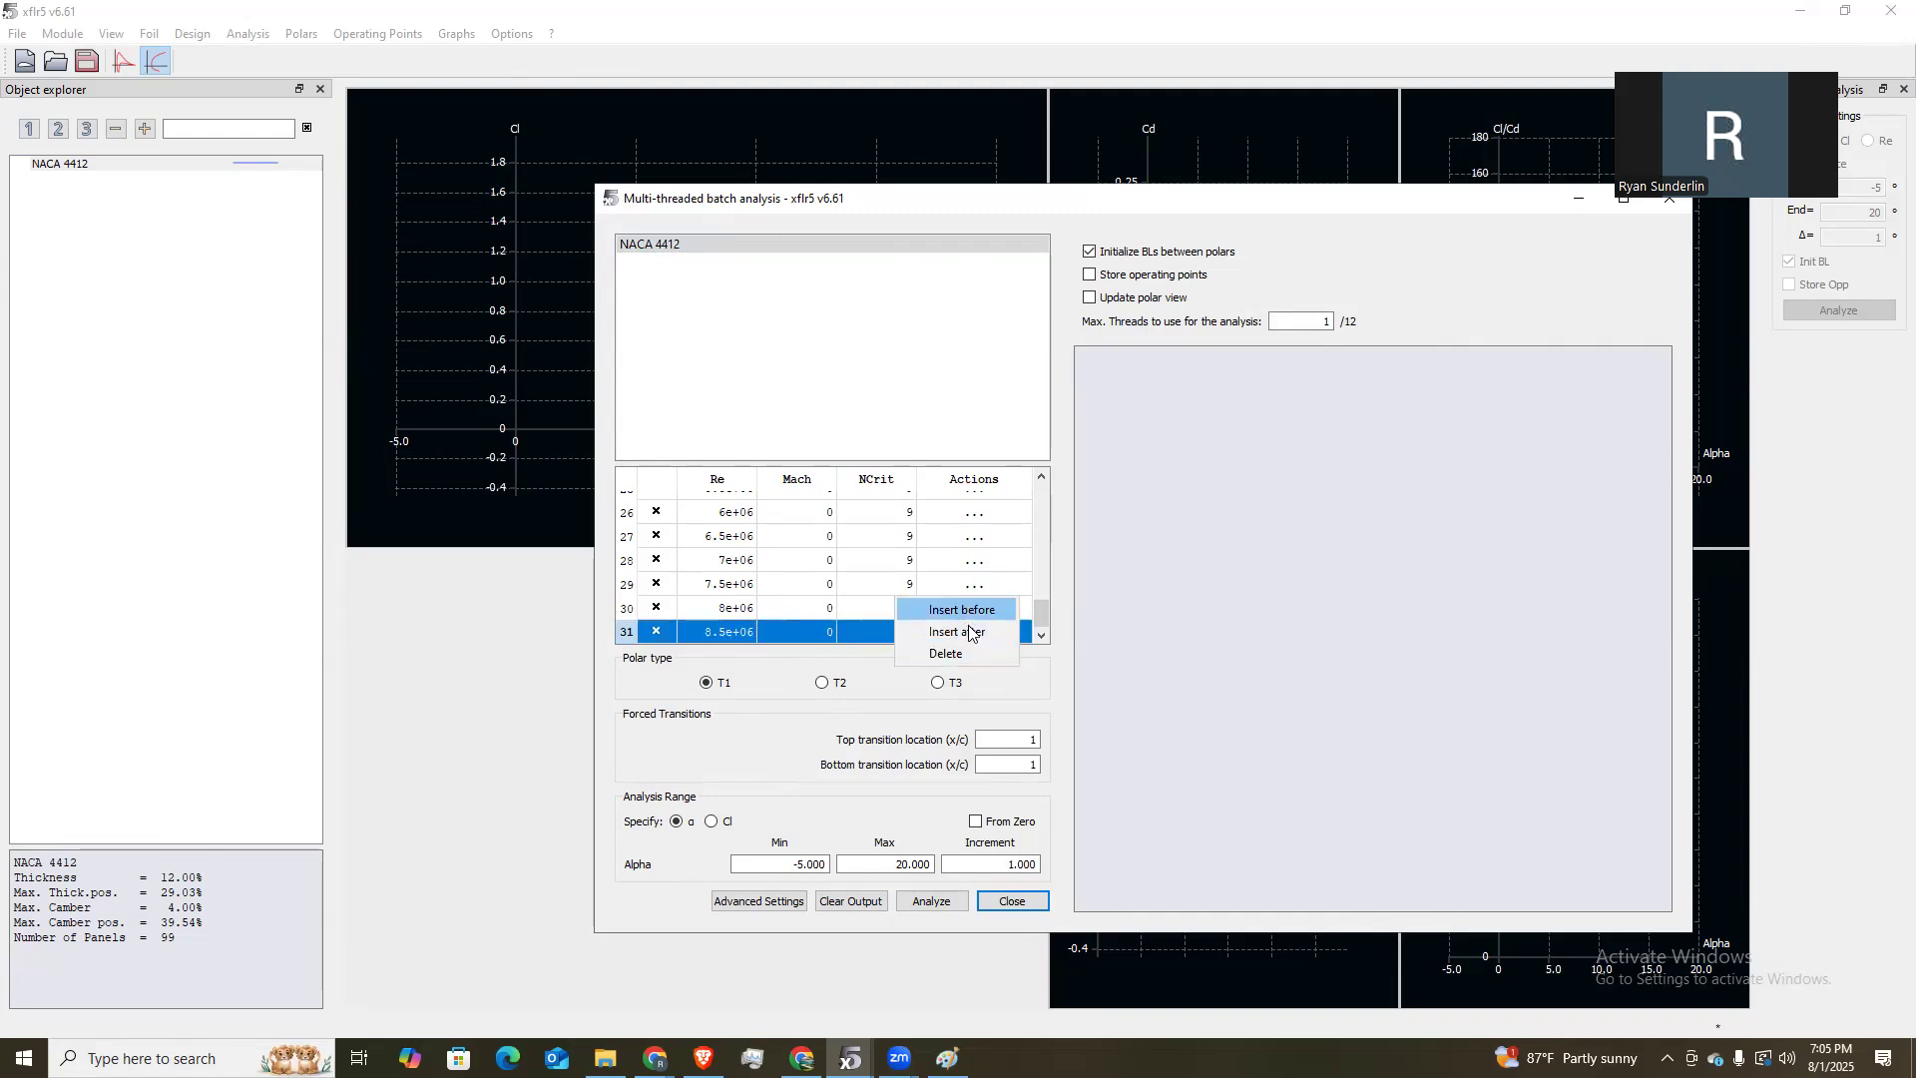
{"action": "left_click", "coordinate": [968, 633]}
{"action": "double_click", "coordinate": [729, 631]}
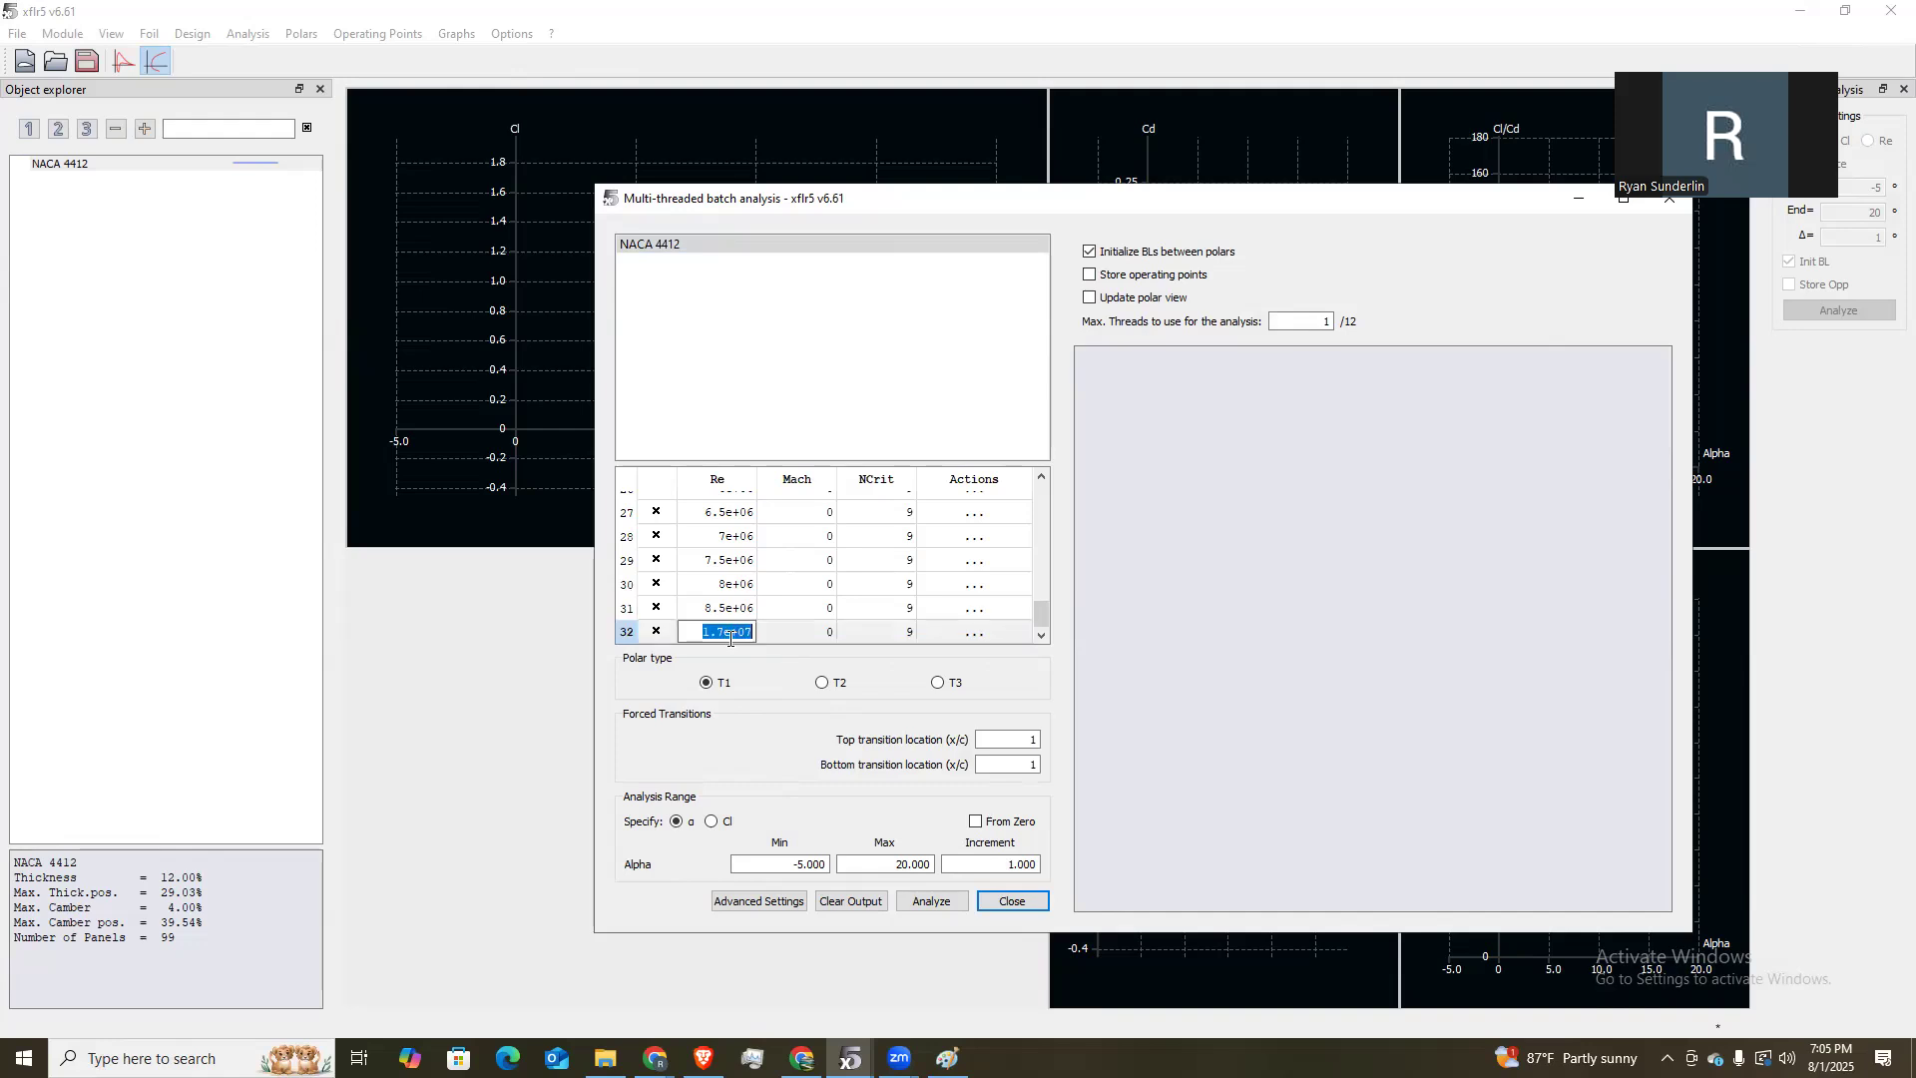
{"action": "key", "text": "BackSpace"}
{"action": "type", "text": "9E+"}
{"action": "key", "text": "BackSpace"}
{"action": "key", "text": "BackSpace"}
{"action": "type", "text": "e"}
{"action": "type", "text": "+07"}
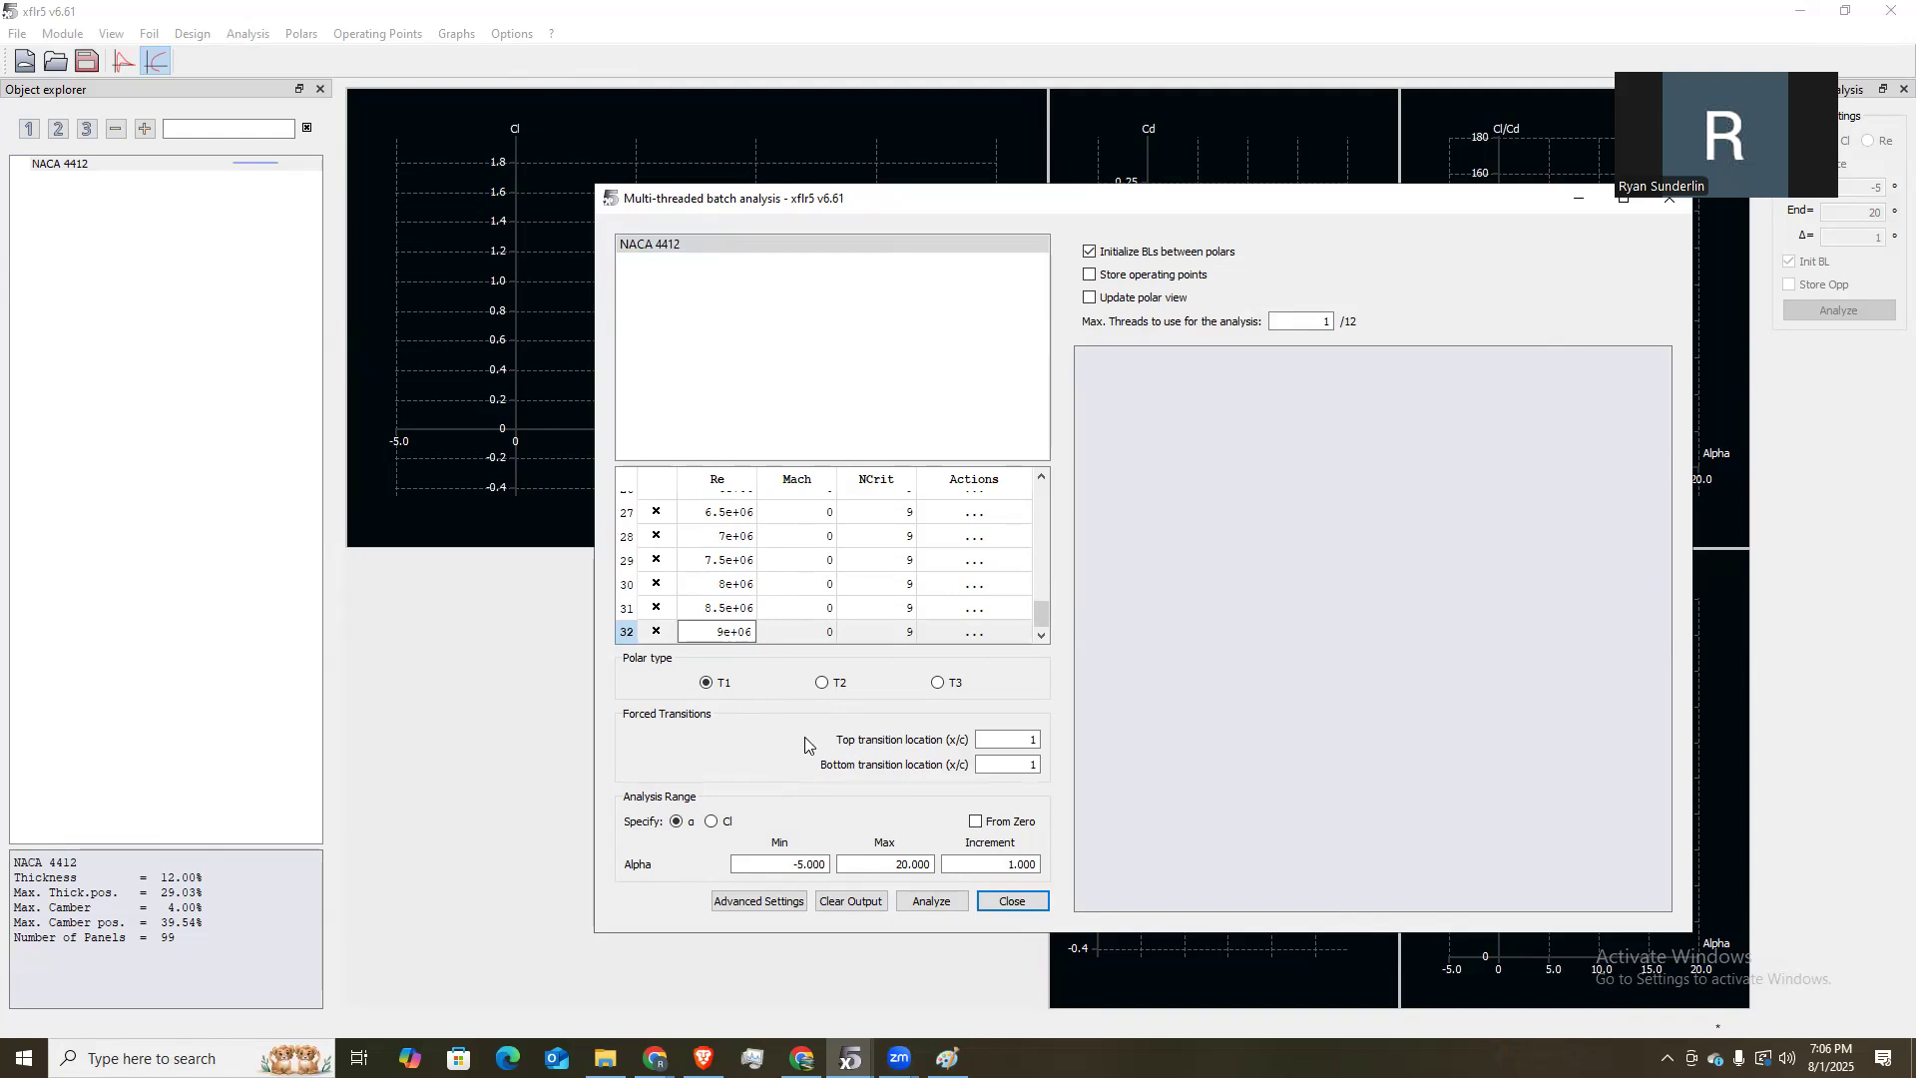
{"action": "left_click", "coordinate": [924, 901]}
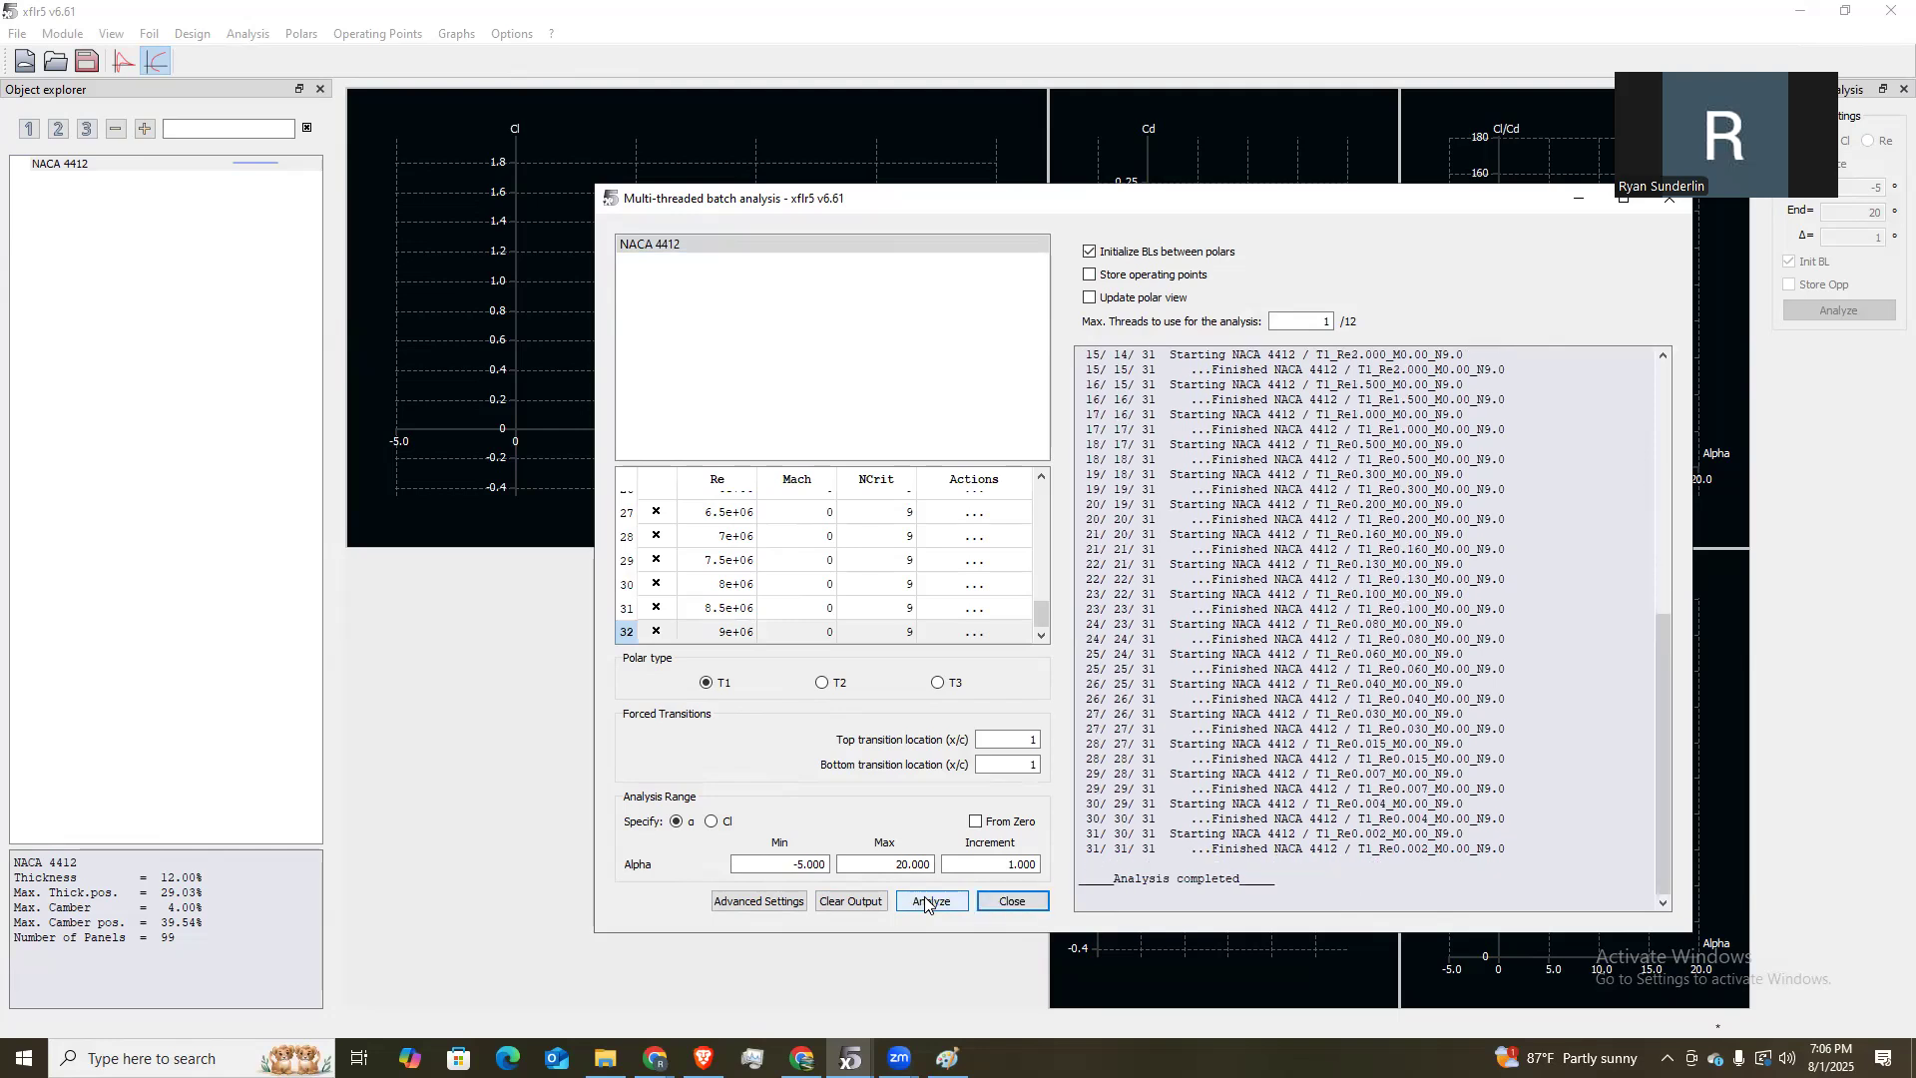
{"action": "left_click", "coordinate": [1017, 902]}
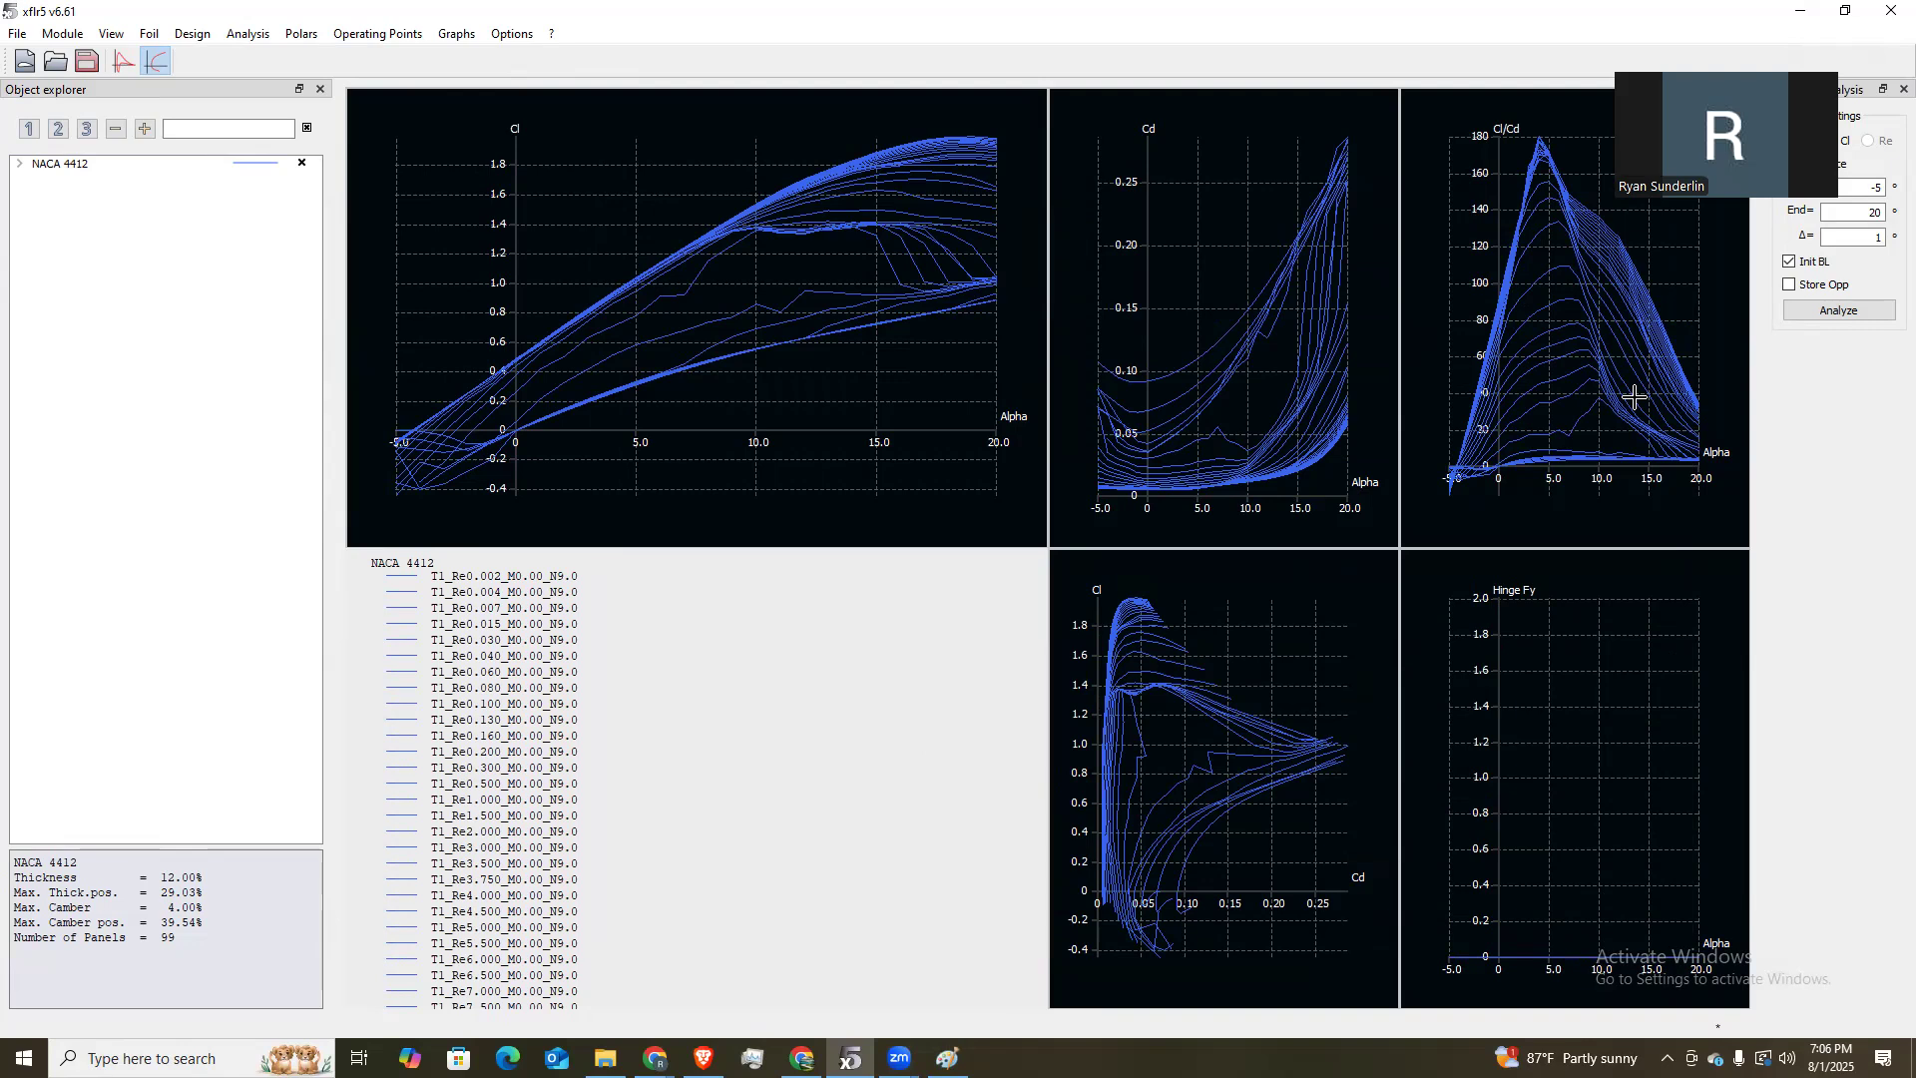
Switch to the Paint sketch and circle the tapered aspect ratio formula and the CT and CR labels on the wing.
{"action": "left_click", "coordinate": [947, 1058]}
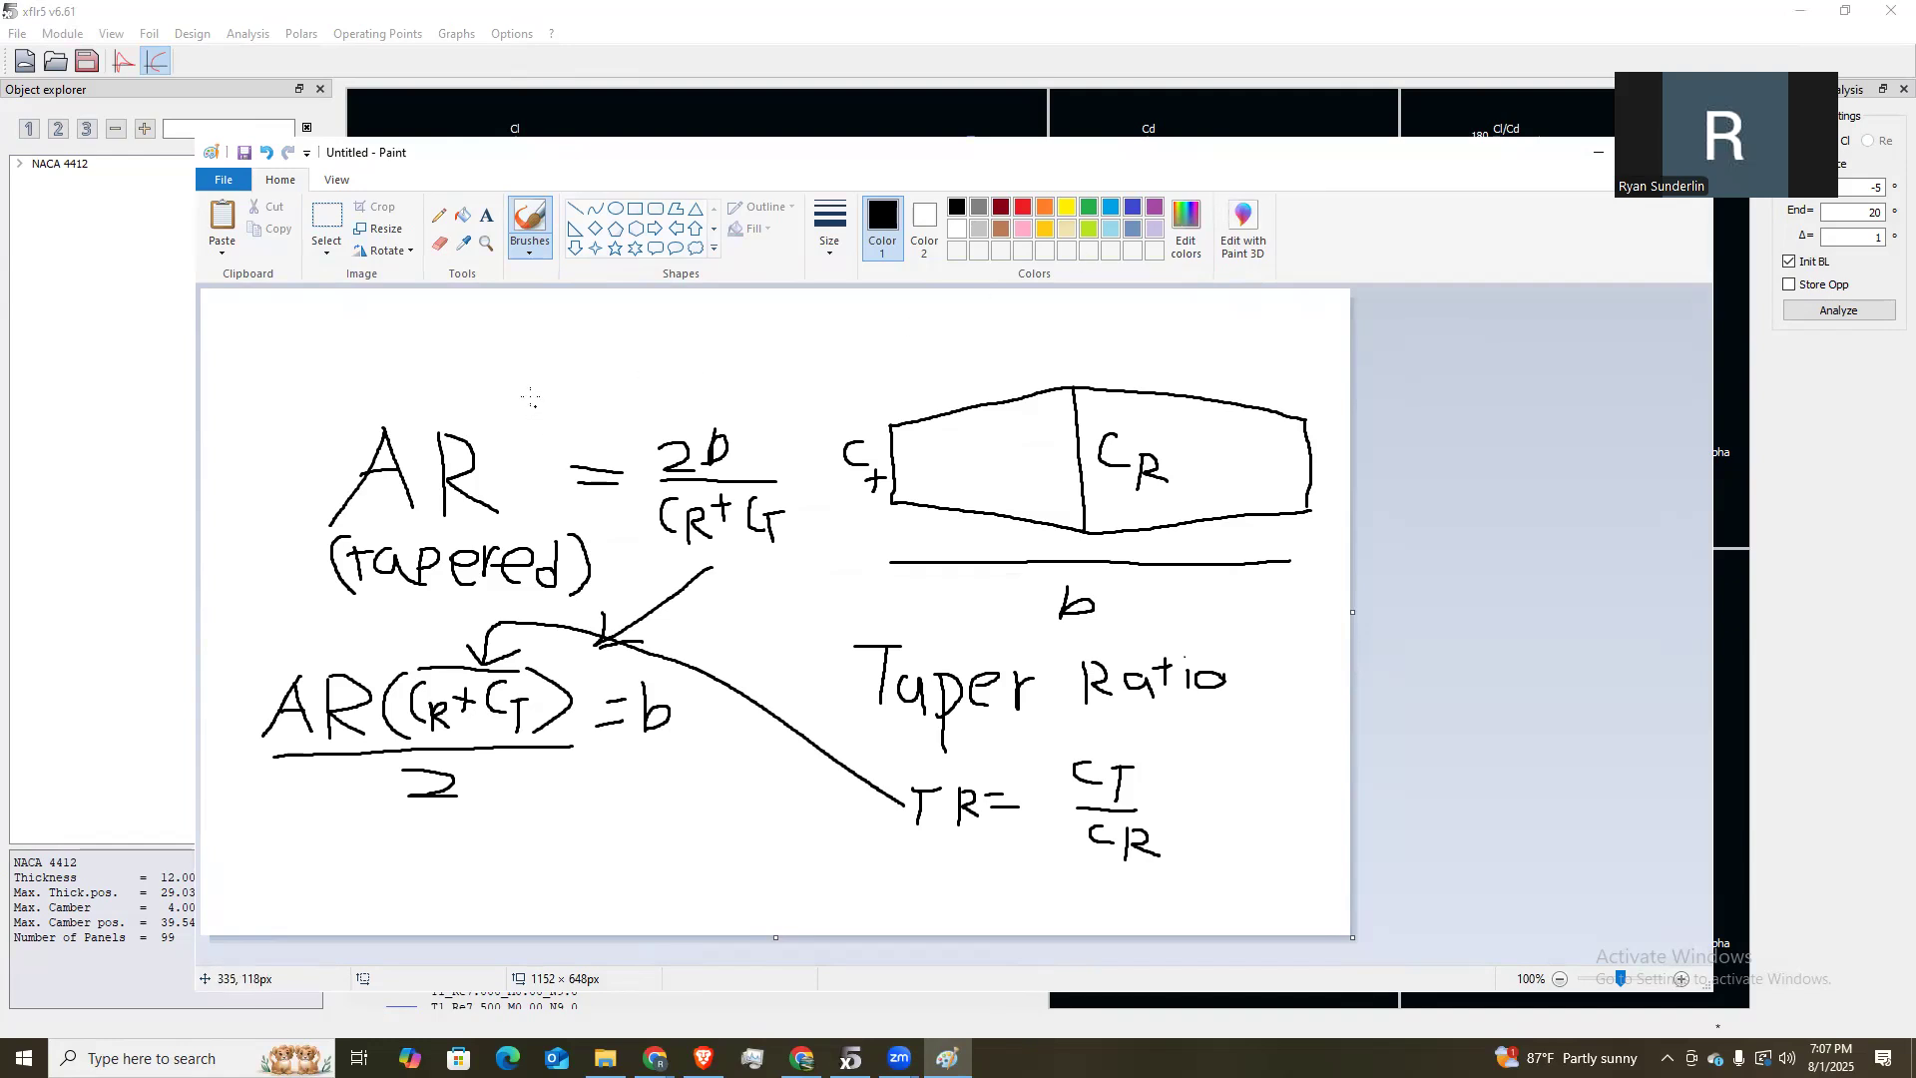
{"action": "mouse_move", "coordinate": [626, 395]}
{"action": "left_mouse_down"}
{"action": "mouse_move", "coordinate": [699, 581]}
{"action": "mouse_move", "coordinate": [849, 461]}
{"action": "mouse_move", "coordinate": [599, 377]}
{"action": "mouse_move", "coordinate": [737, 361]}
{"action": "left_mouse_up"}
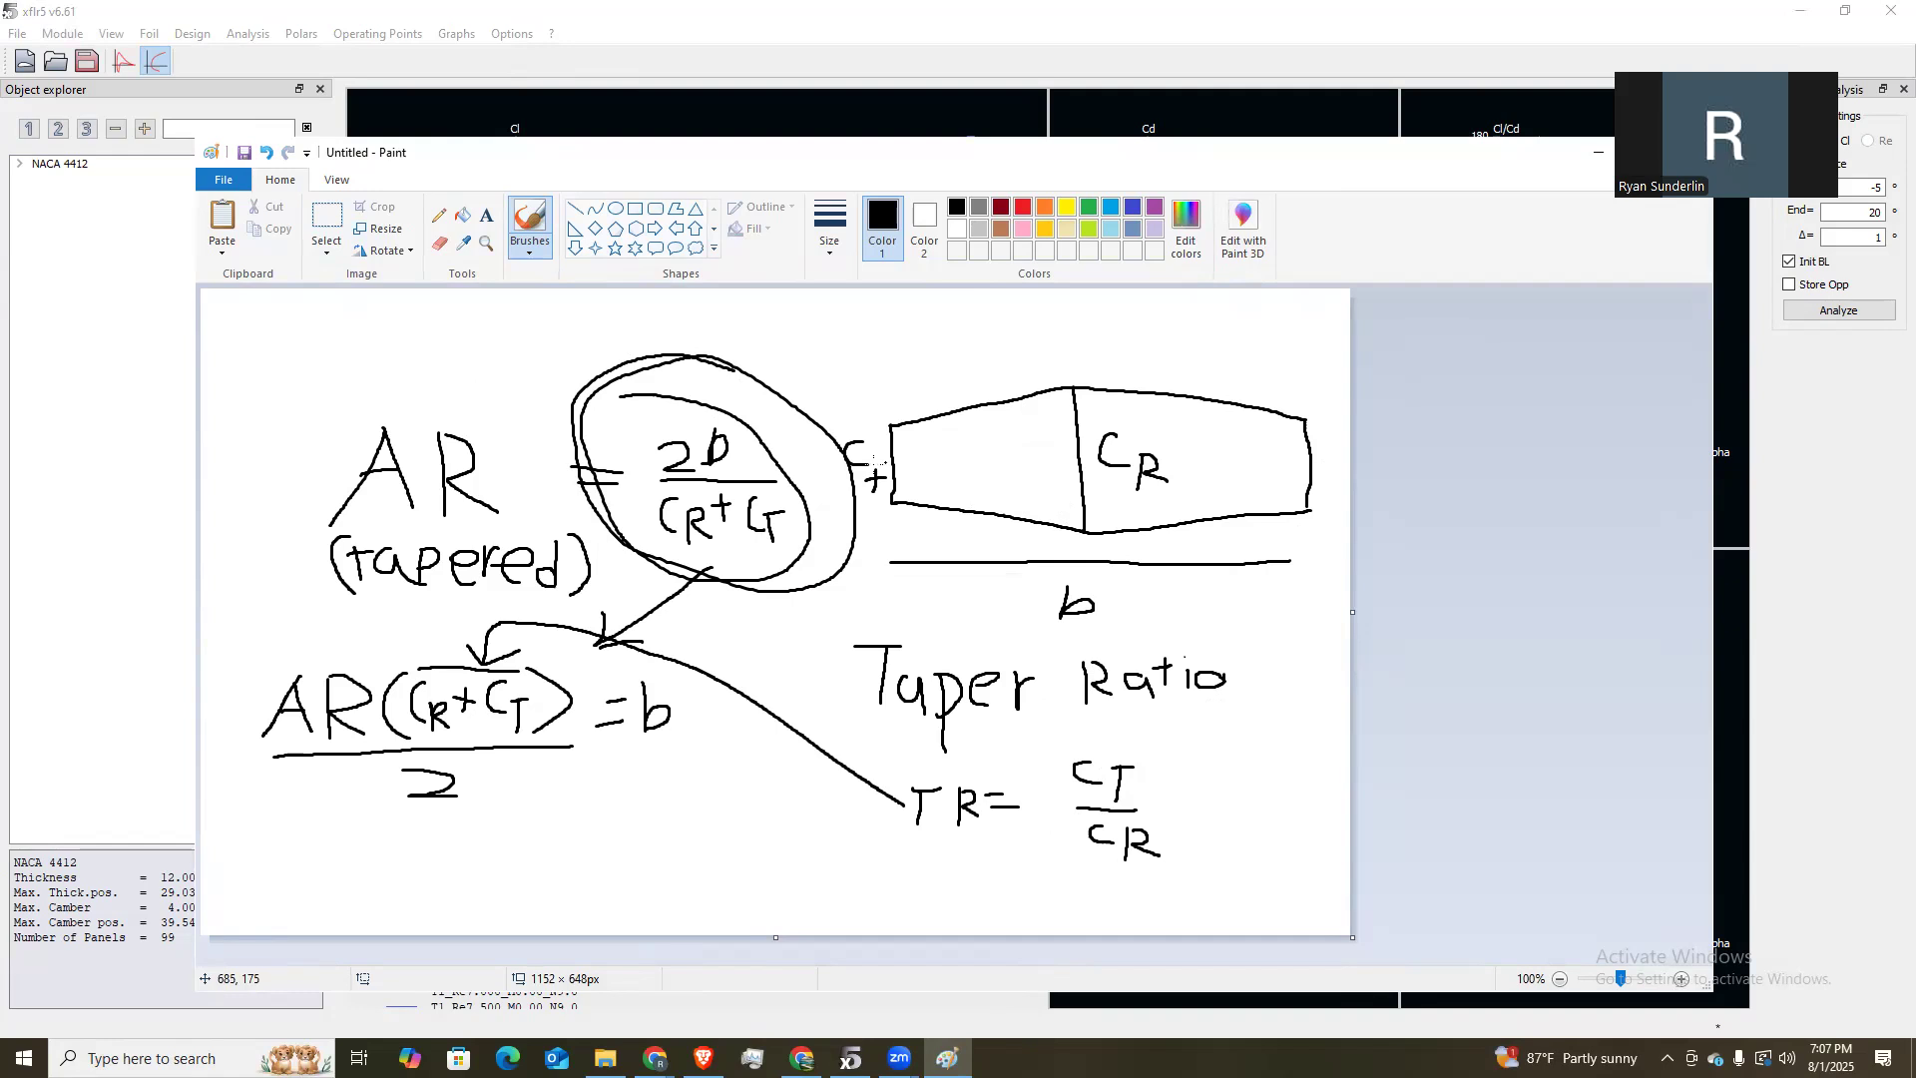
{"action": "mouse_move", "coordinate": [857, 409]}
{"action": "left_mouse_down"}
{"action": "mouse_move", "coordinate": [886, 525]}
{"action": "mouse_move", "coordinate": [878, 426]}
{"action": "left_mouse_up"}
{"action": "mouse_move", "coordinate": [1076, 408]}
{"action": "left_mouse_down"}
{"action": "mouse_move", "coordinate": [1157, 385]}
{"action": "mouse_move", "coordinate": [1078, 379]}
{"action": "left_mouse_up"}
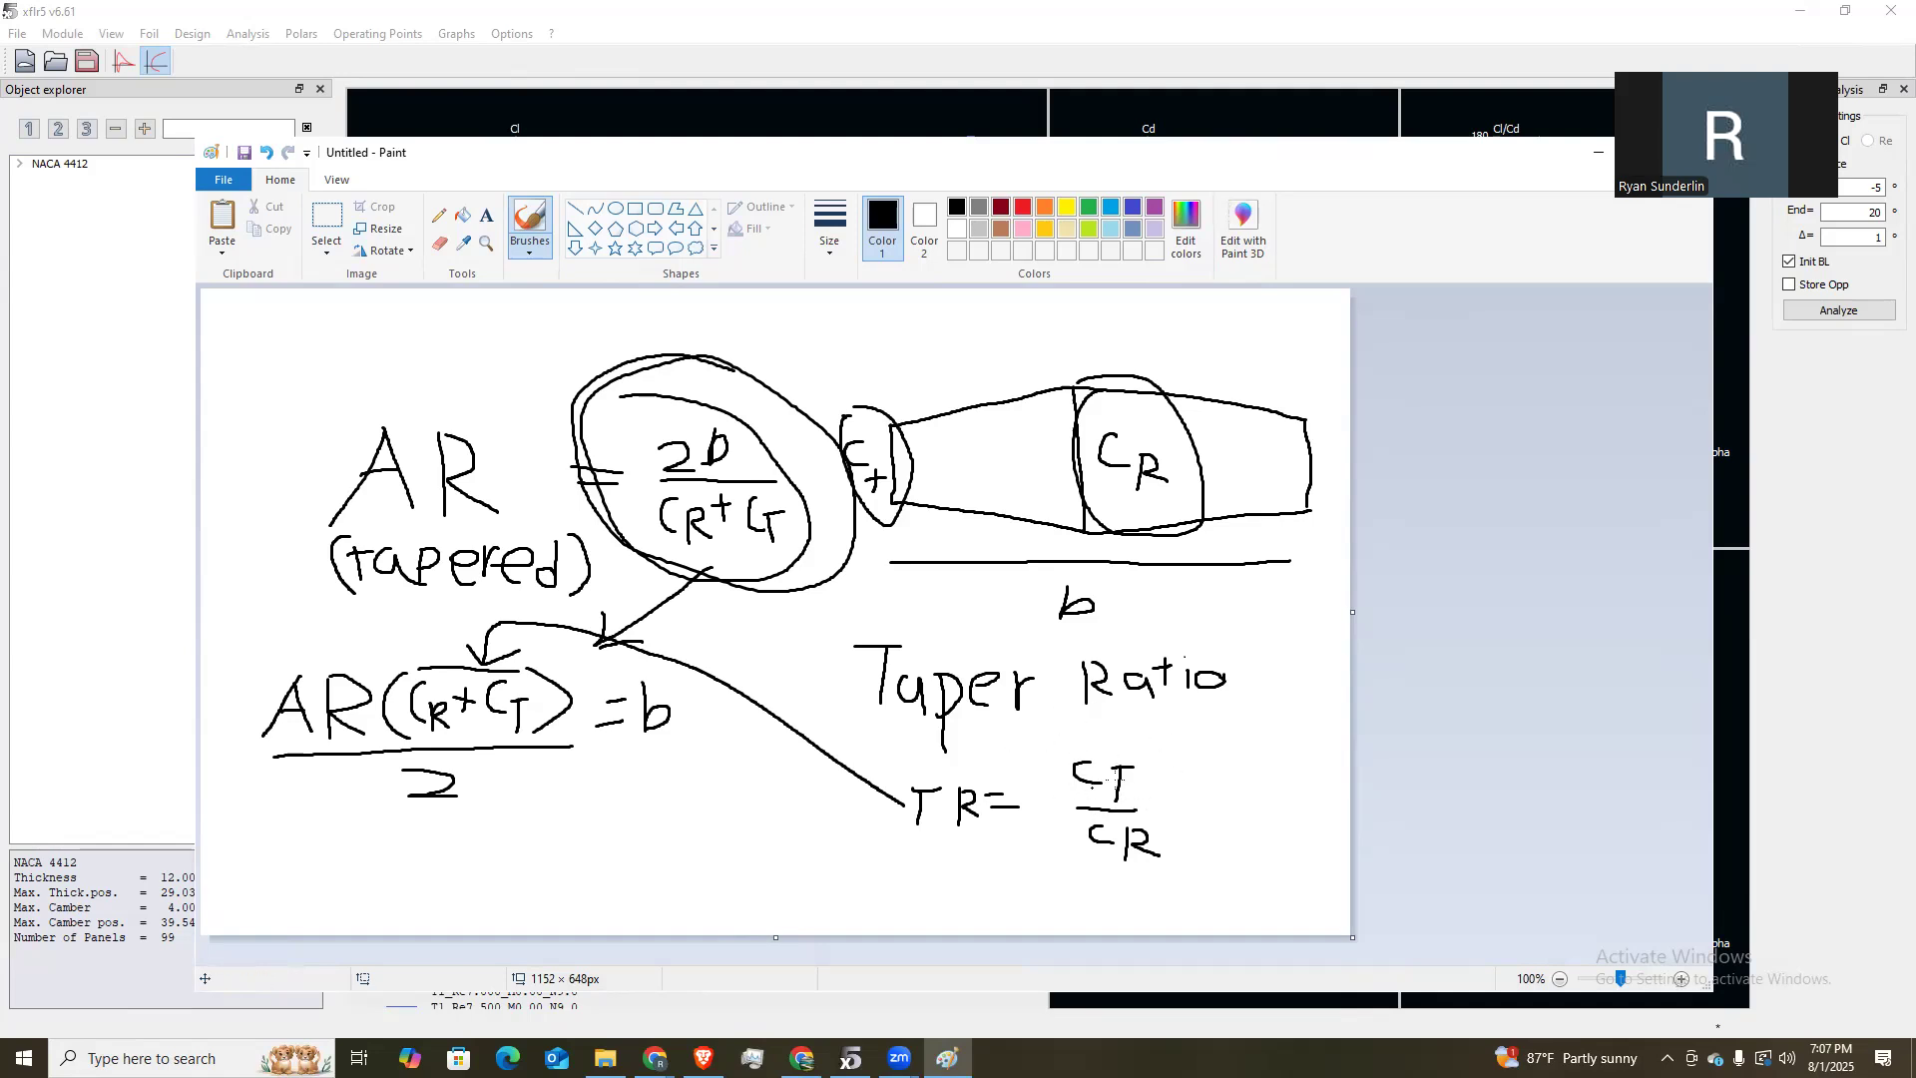
Write = 0.6/2 beside the CT/CR taper ratio formula, undoing the misdrawn strokes of the numerator.
{"action": "left_click_drag", "start_coordinate": [1172, 834], "coordinate": [1337, 856]}
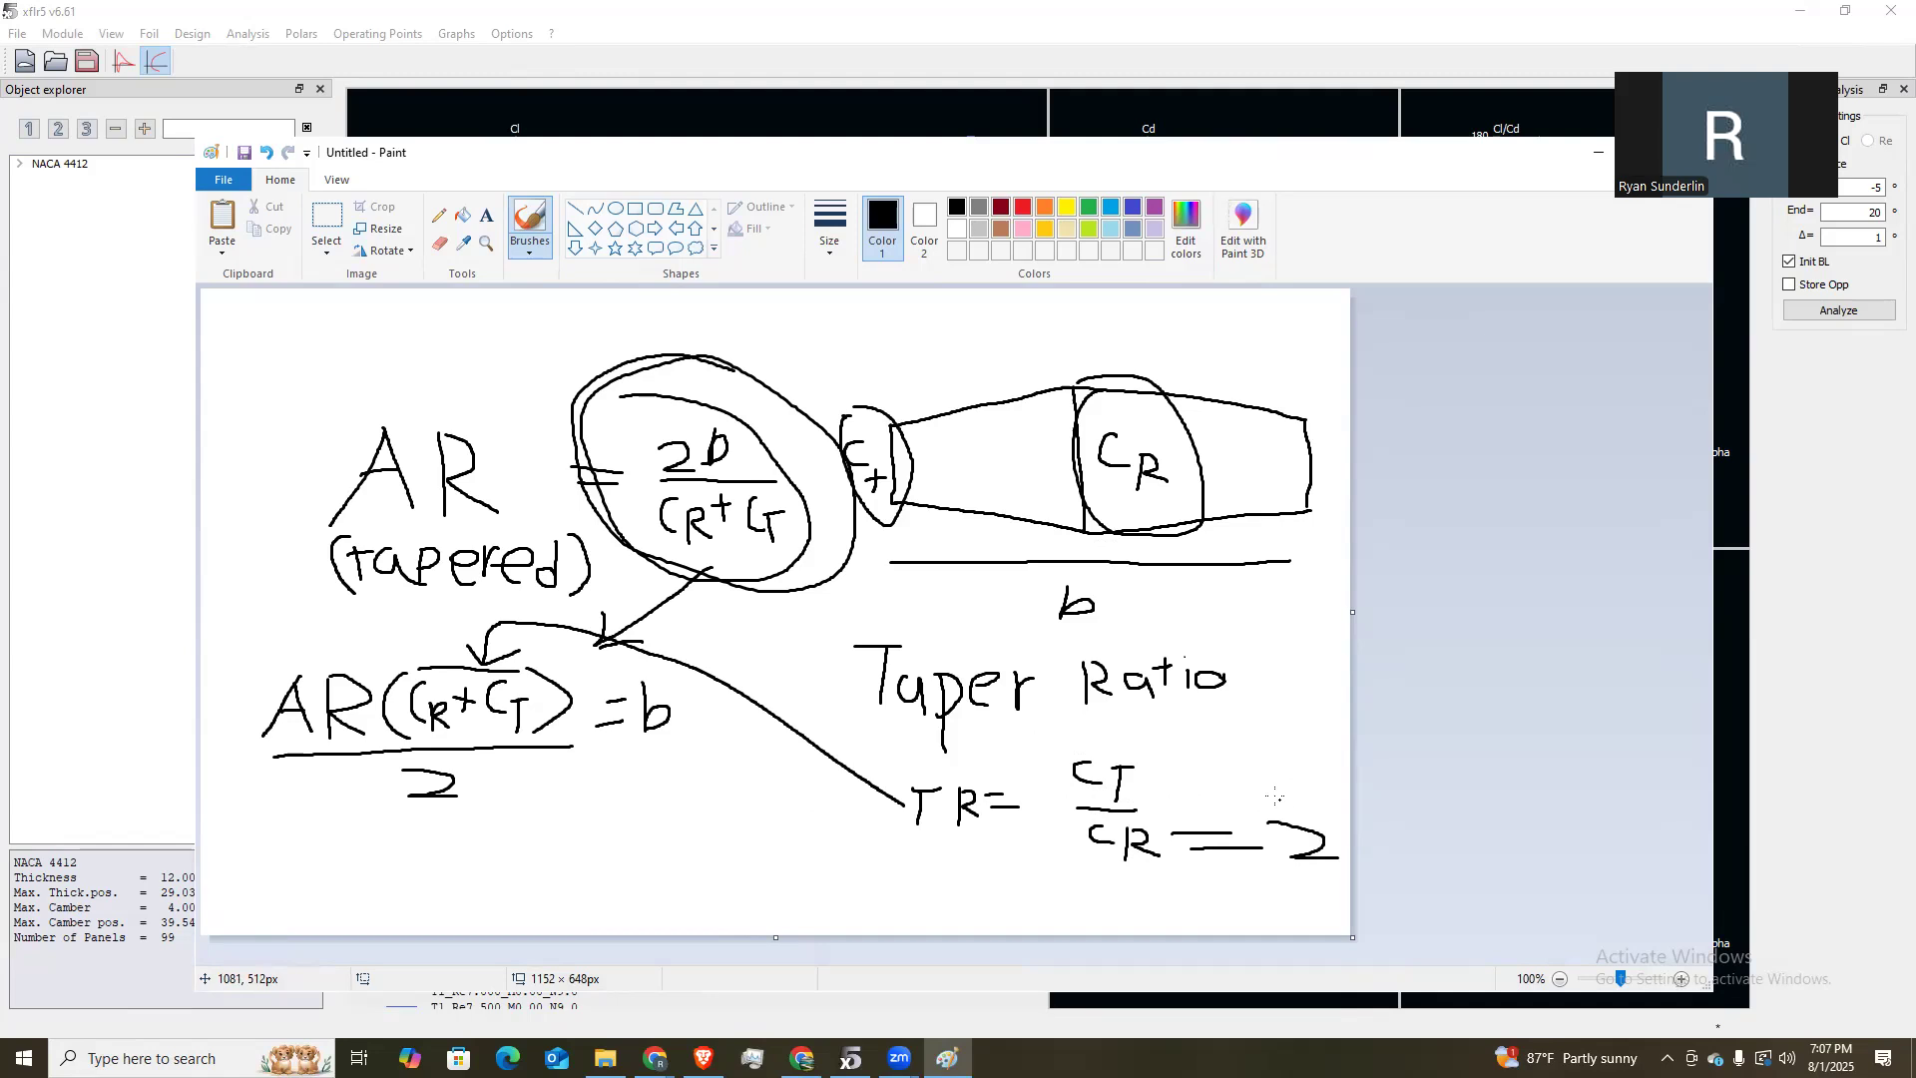
{"action": "mouse_move", "coordinate": [1266, 796]}
{"action": "left_mouse_down"}
{"action": "mouse_move", "coordinate": [1324, 793]}
{"action": "mouse_move", "coordinate": [1260, 761]}
{"action": "mouse_move", "coordinate": [1347, 754]}
{"action": "left_mouse_up"}
{"action": "key", "text": "ctrl+z"}
{"action": "key", "text": "ctrl+z"}
{"action": "key", "text": "ctrl+z"}
{"action": "key", "text": "ctrl+z"}
{"action": "key", "text": "ctrl+z"}
{"action": "mouse_move", "coordinate": [1290, 727]}
{"action": "left_mouse_down"}
{"action": "mouse_move", "coordinate": [1259, 748]}
{"action": "mouse_move", "coordinate": [1315, 735]}
{"action": "left_mouse_up"}
Write = 15.6 beneath the span formula's b and return to xflr5.
{"action": "mouse_move", "coordinate": [620, 760]}
{"action": "left_mouse_down"}
{"action": "mouse_move", "coordinate": [667, 797]}
{"action": "mouse_move", "coordinate": [688, 756]}
{"action": "mouse_move", "coordinate": [706, 780]}
{"action": "mouse_move", "coordinate": [687, 795]}
{"action": "mouse_move", "coordinate": [742, 780]}
{"action": "left_mouse_up"}
{"action": "left_click", "coordinate": [732, 794]}
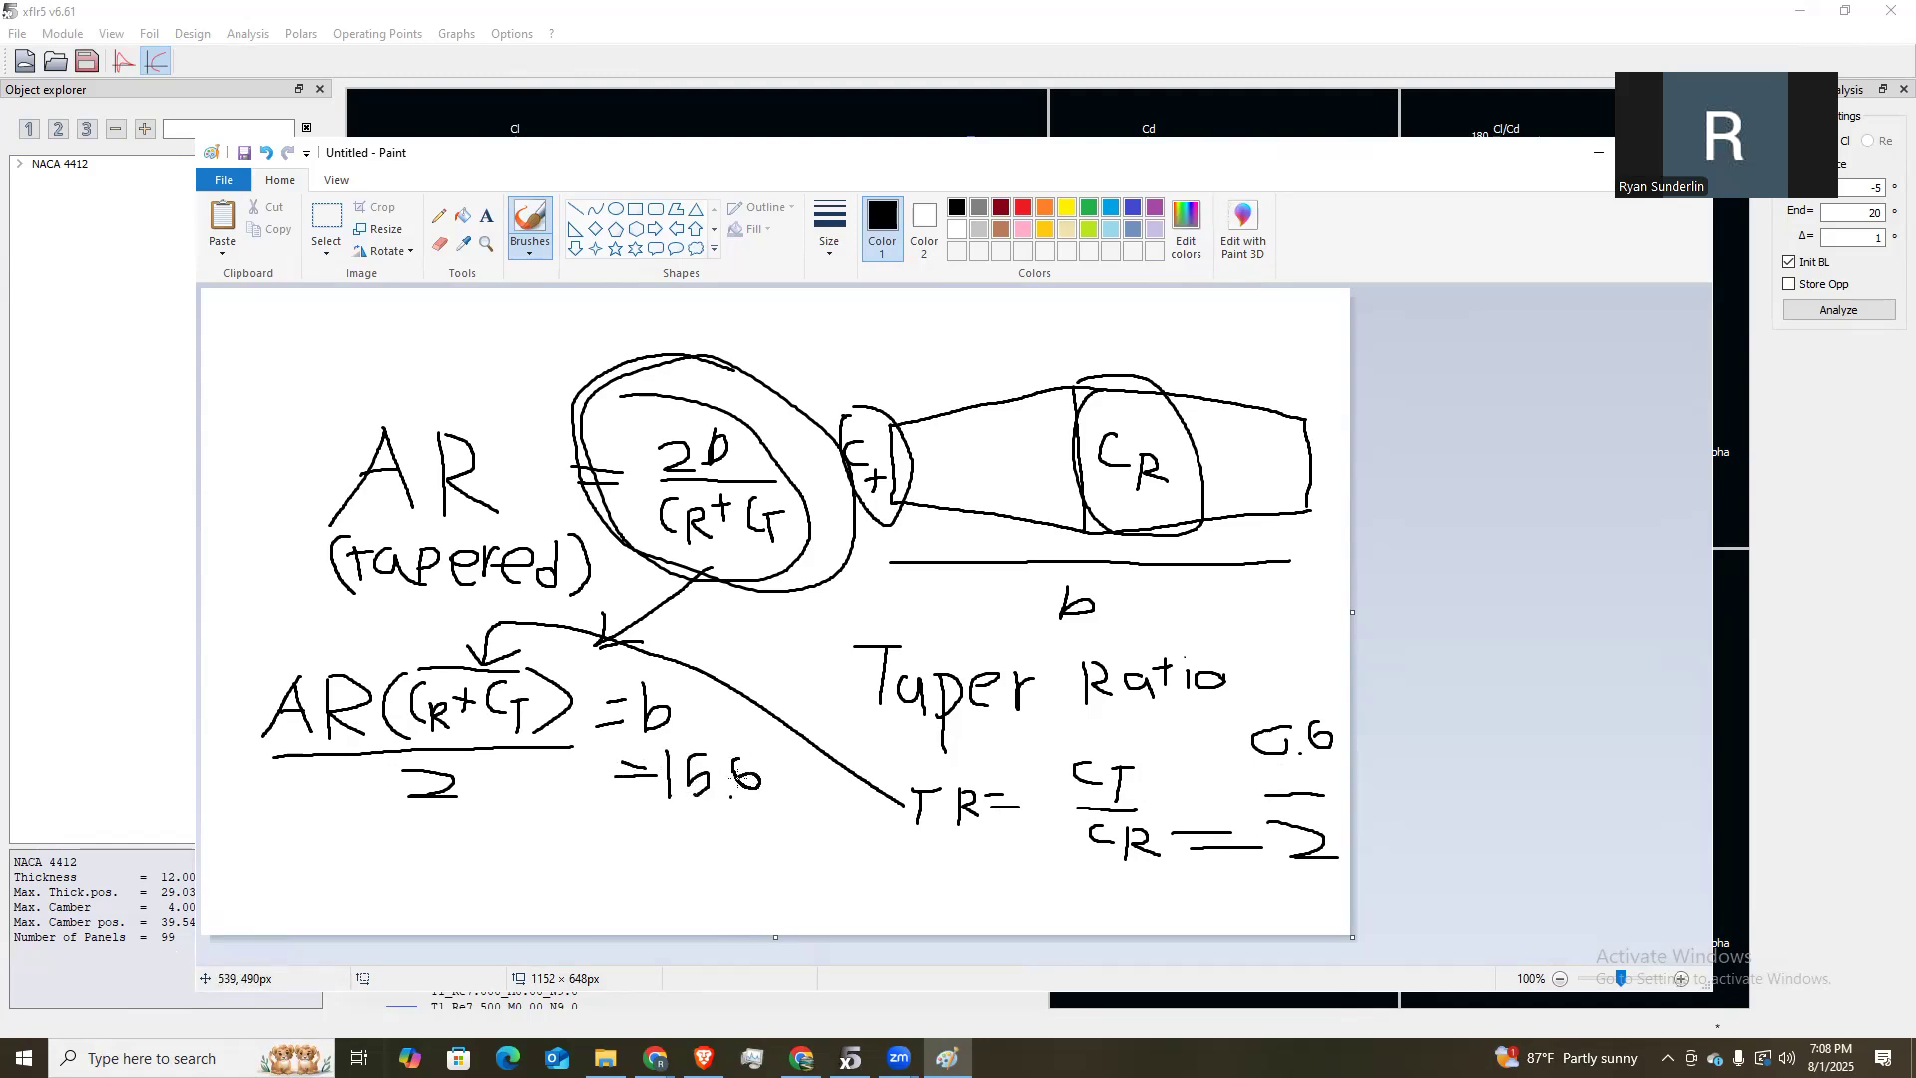
{"action": "left_click", "coordinate": [1594, 157]}
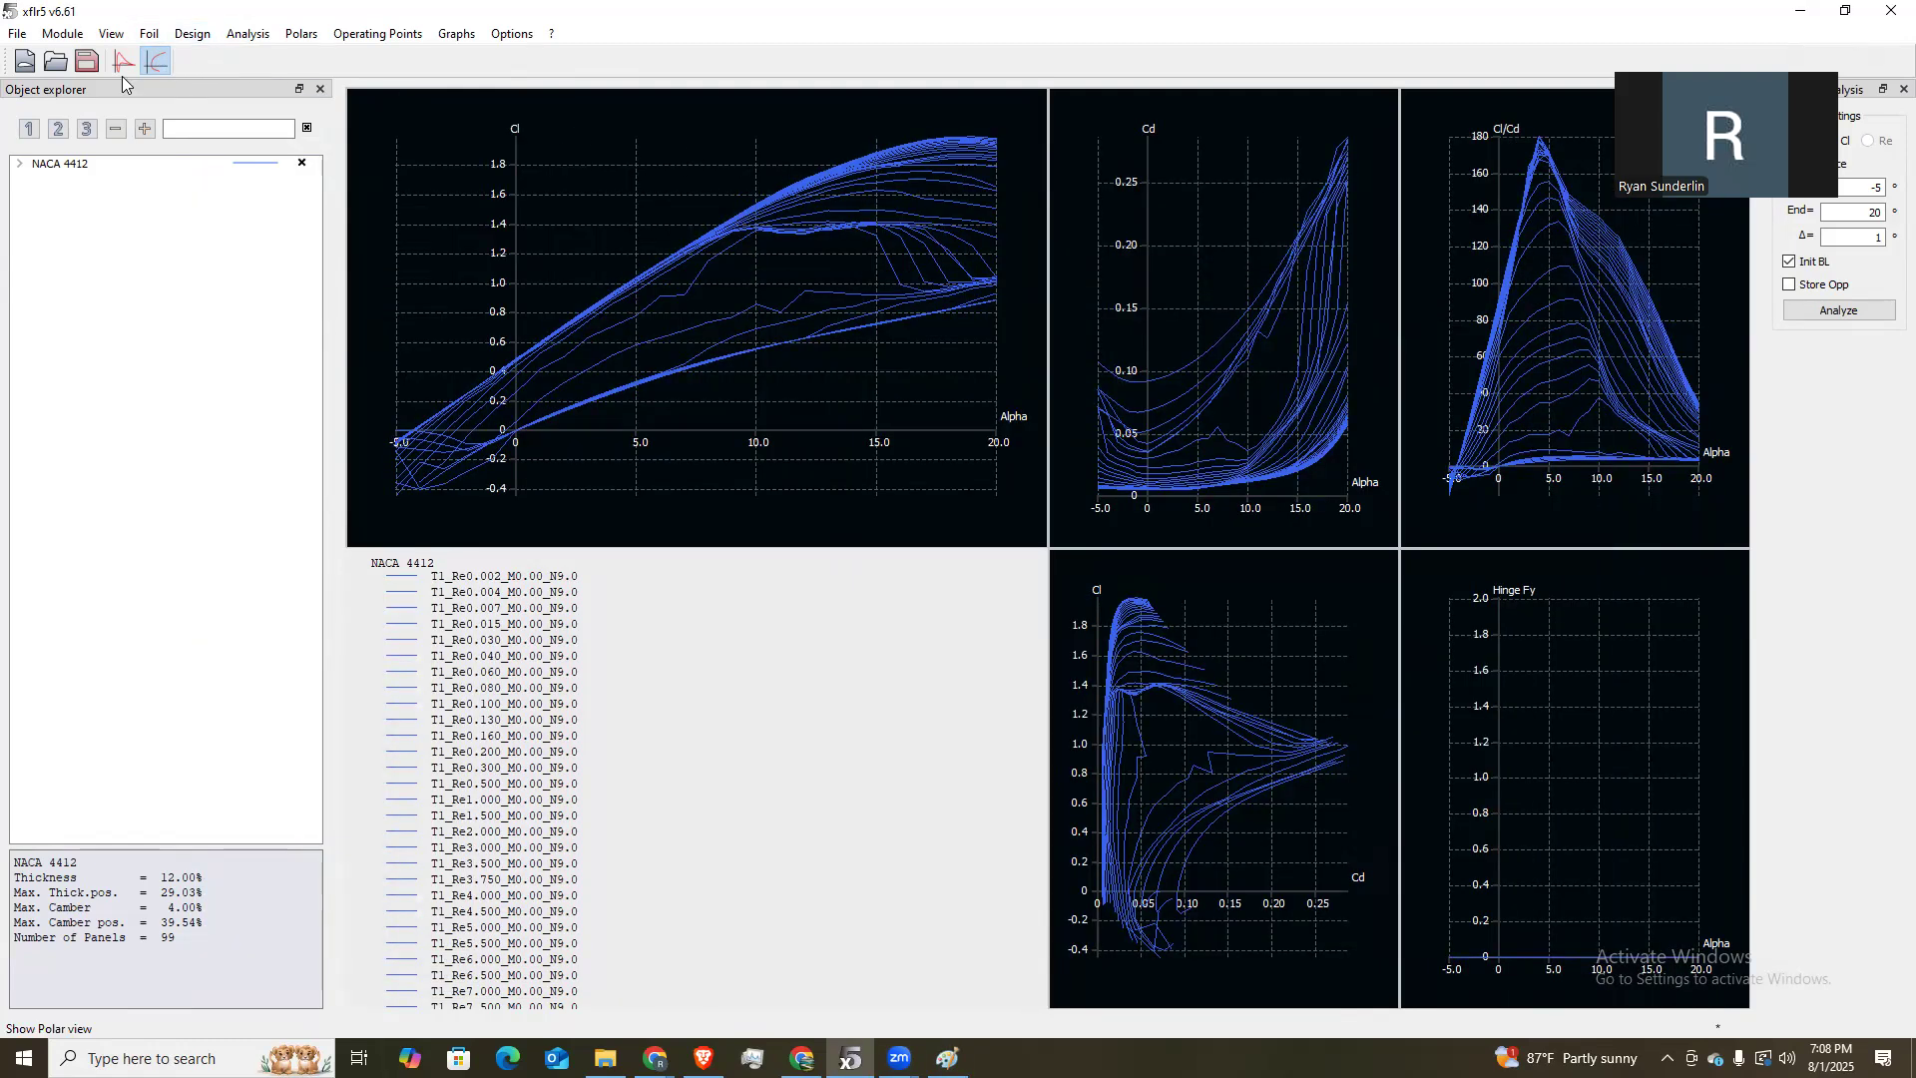
Switch to the Wing and Plane Design module and show its 3D view.
{"action": "left_click", "coordinate": [62, 32]}
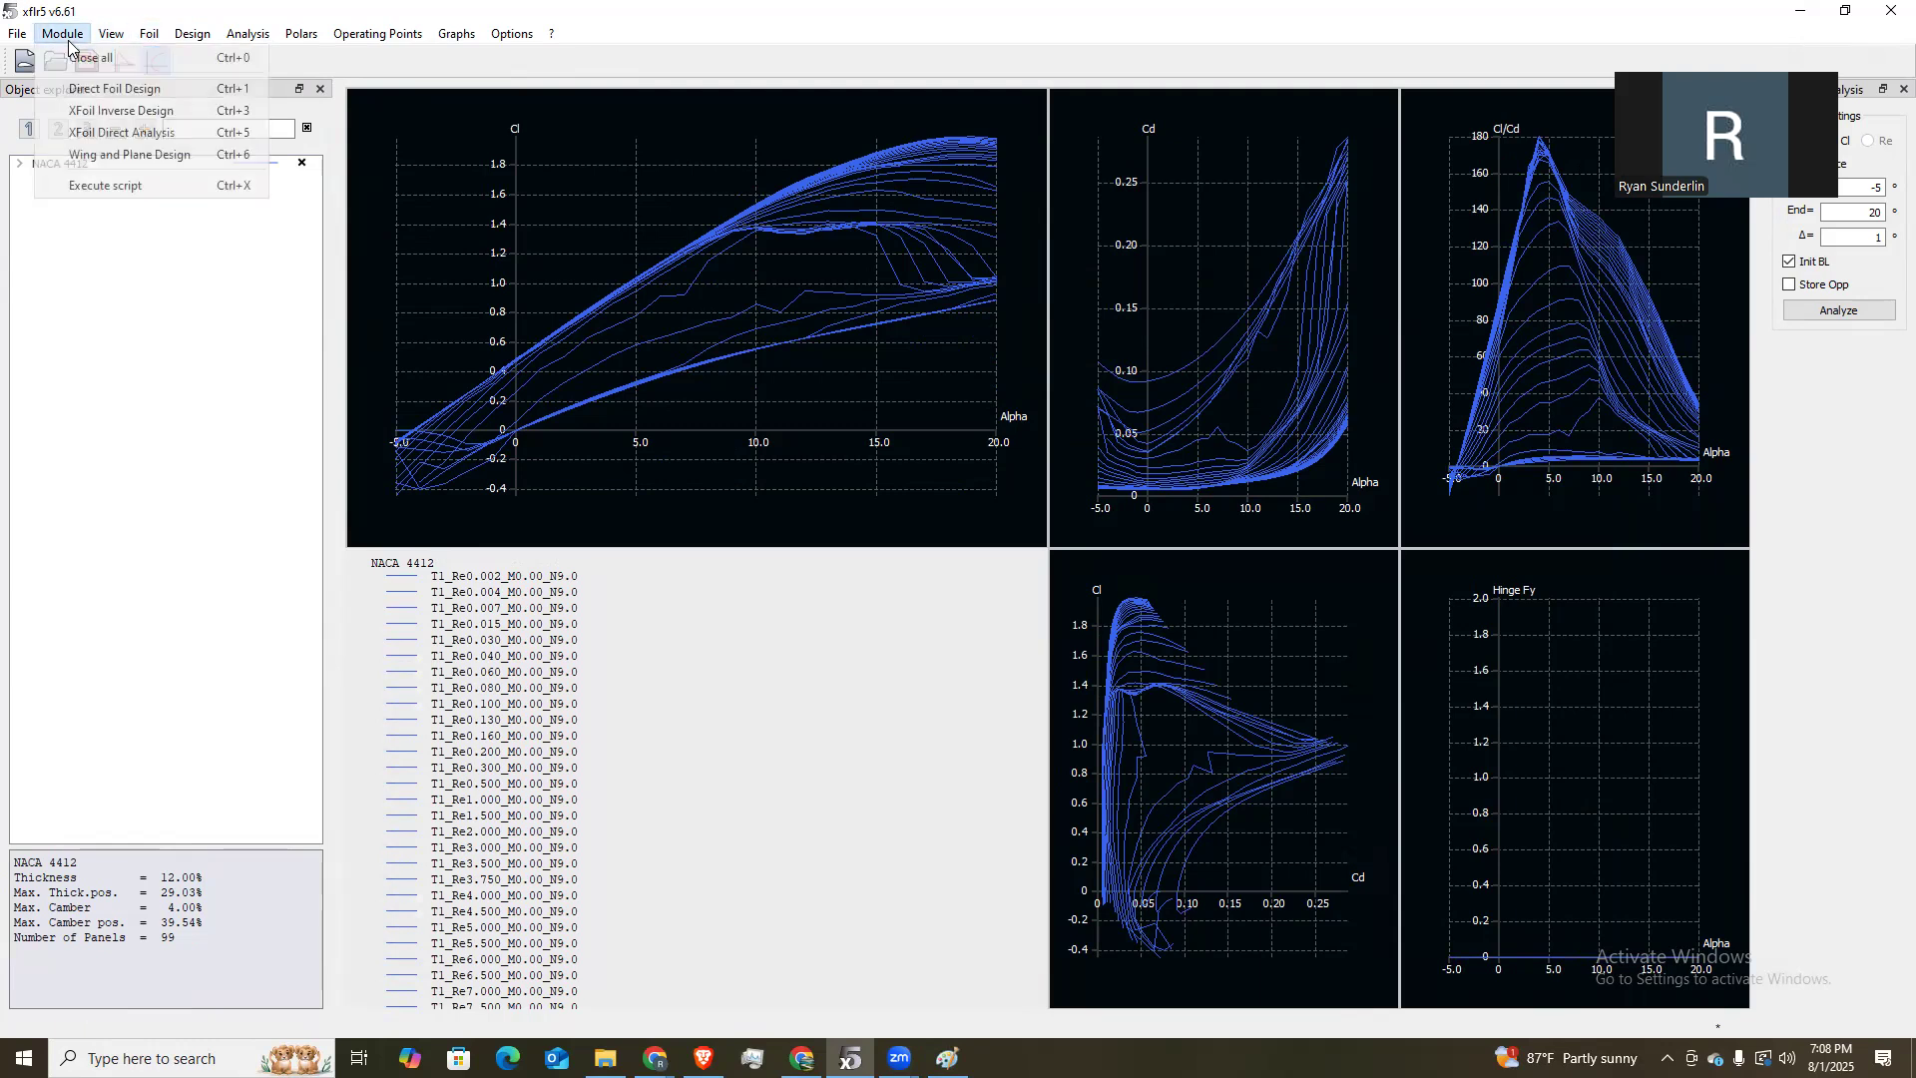
{"action": "left_click", "coordinate": [134, 157]}
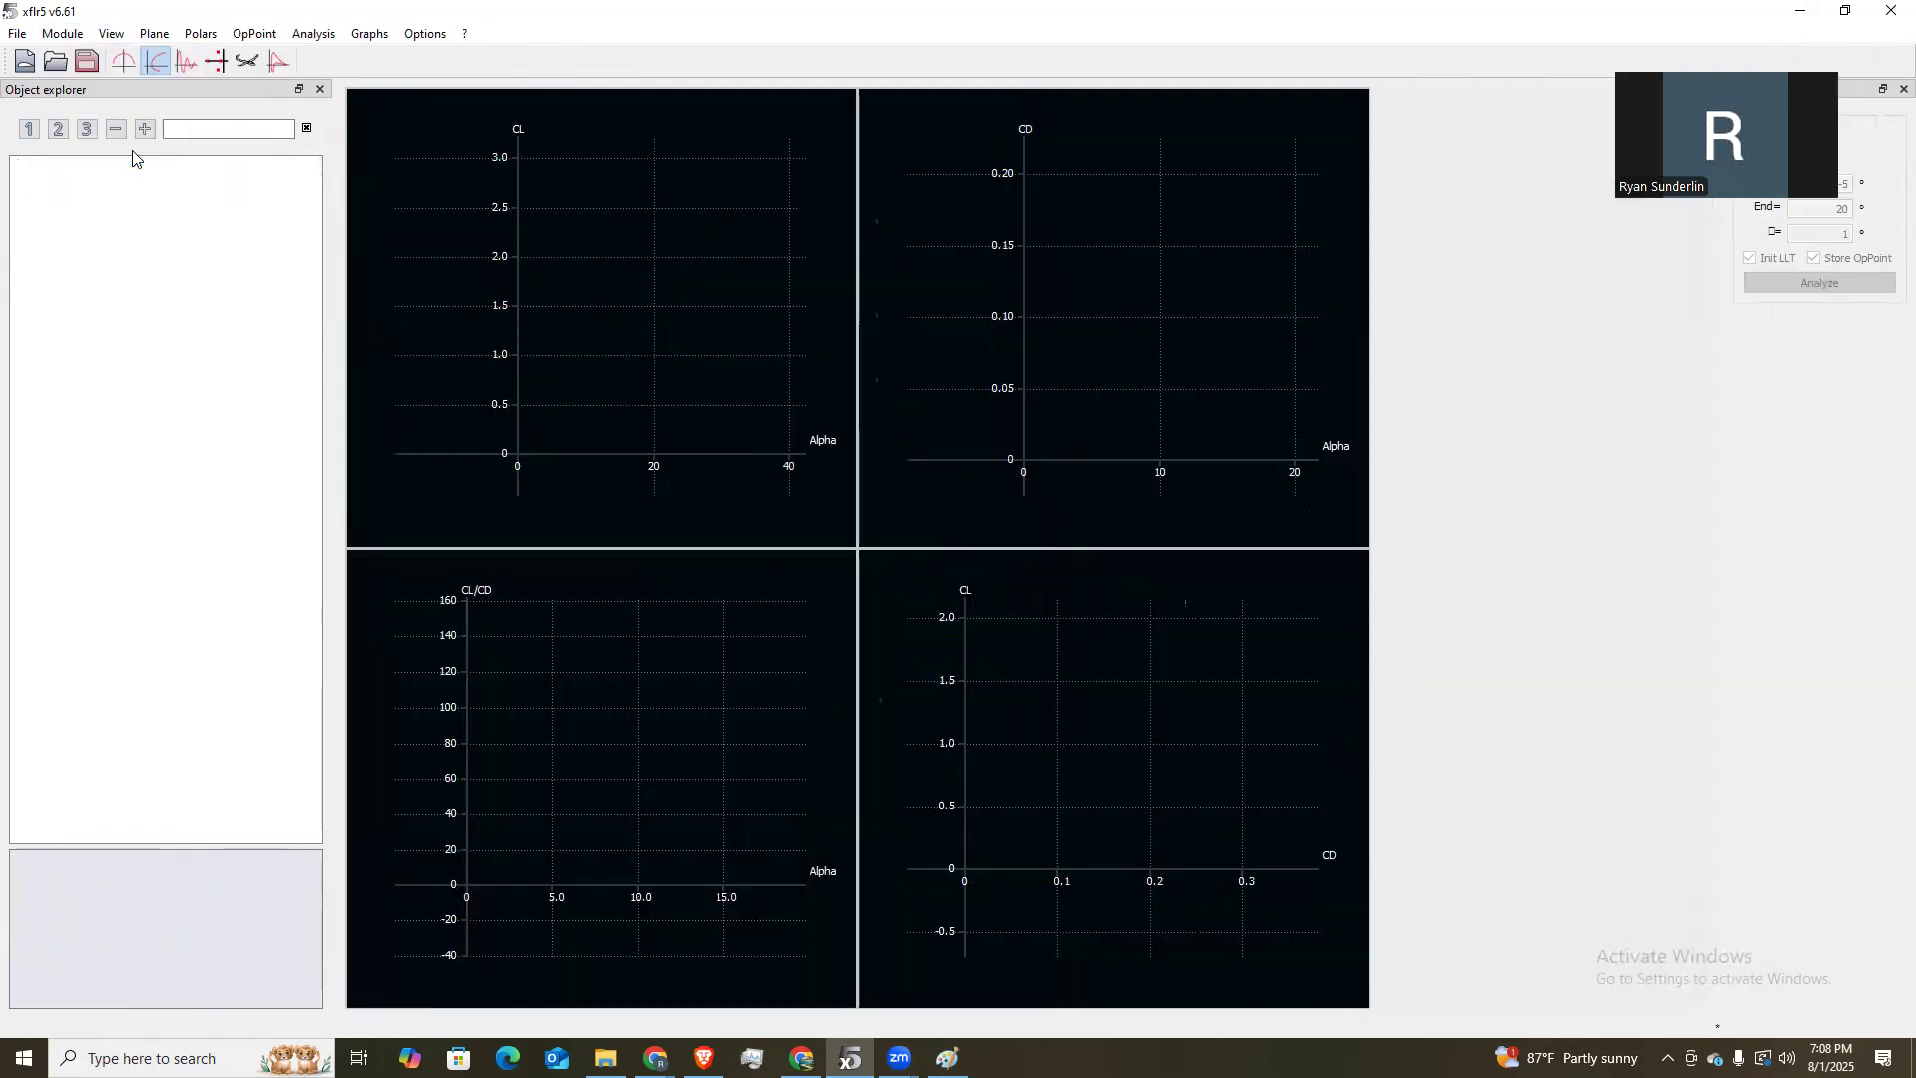
{"action": "left_click", "coordinate": [247, 61]}
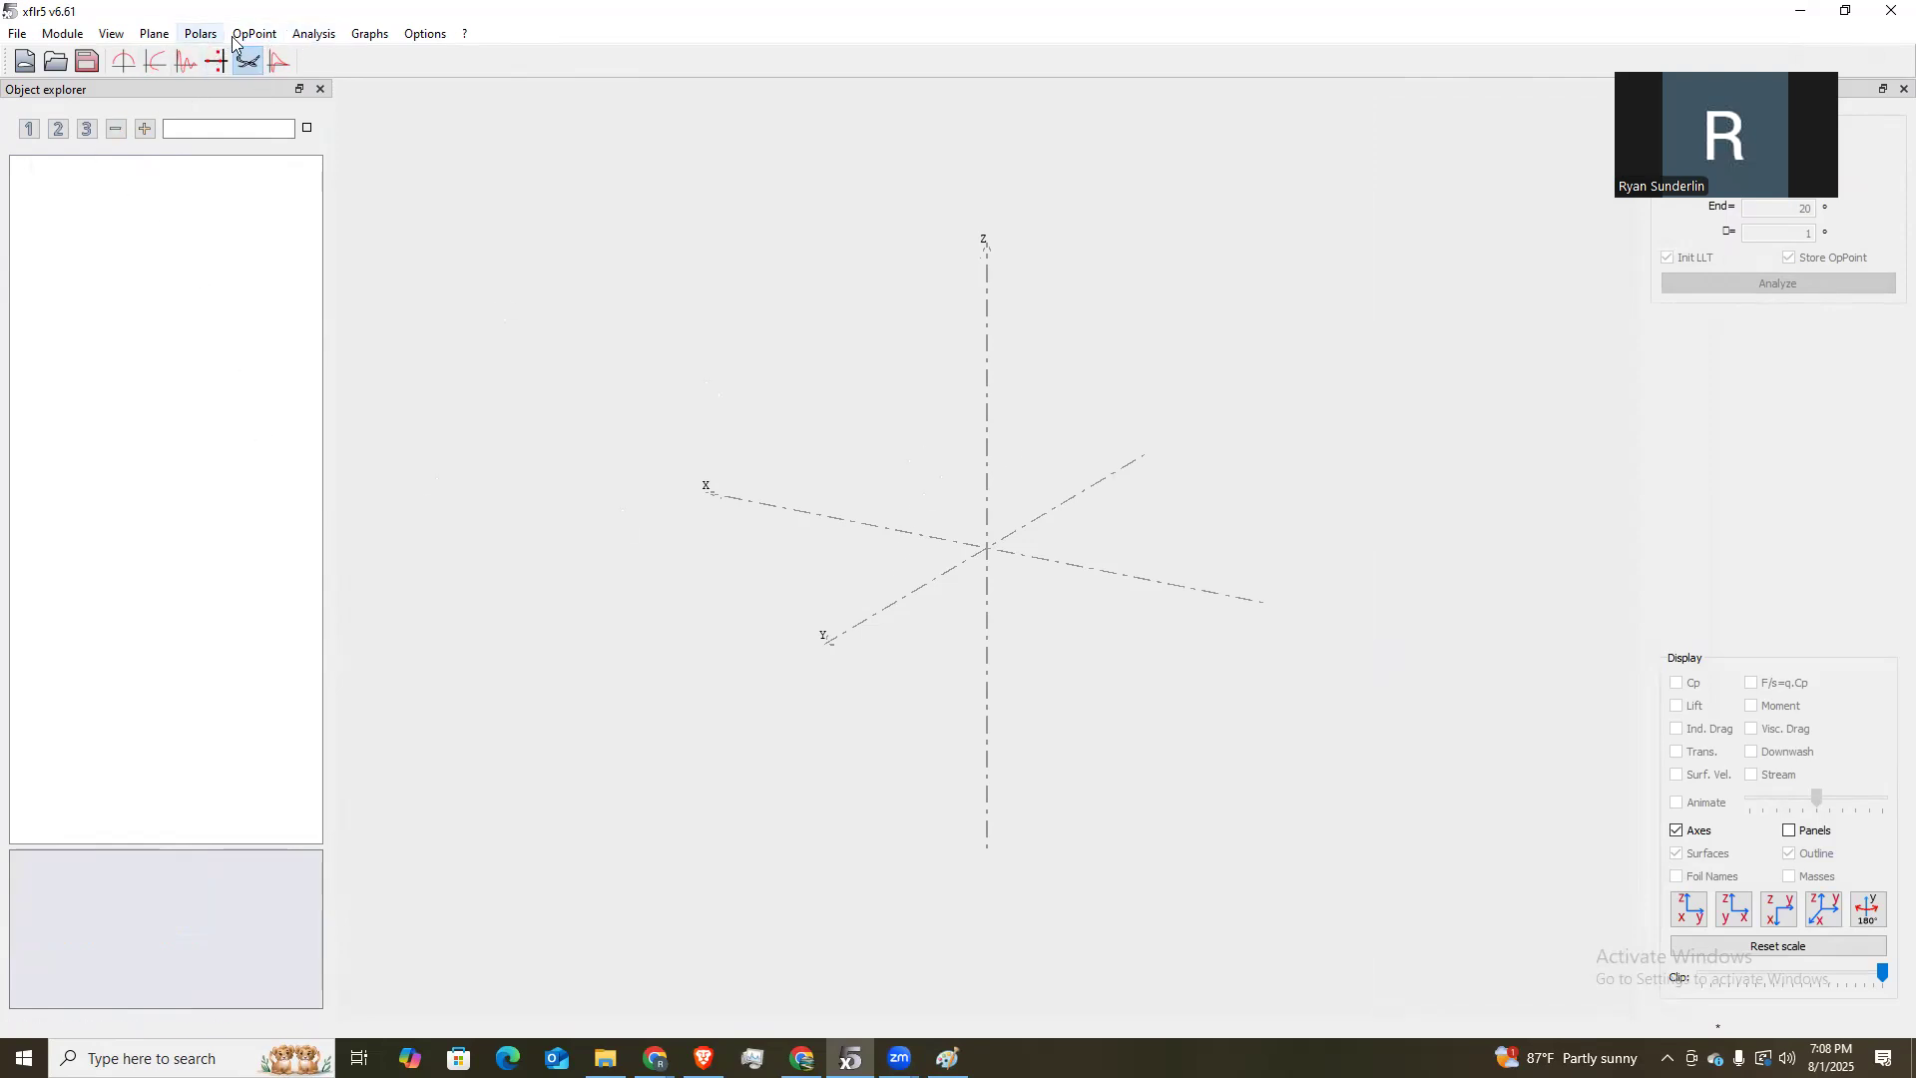
{"action": "left_click", "coordinate": [86, 40]}
{"action": "mouse_move", "coordinate": [327, 36]}
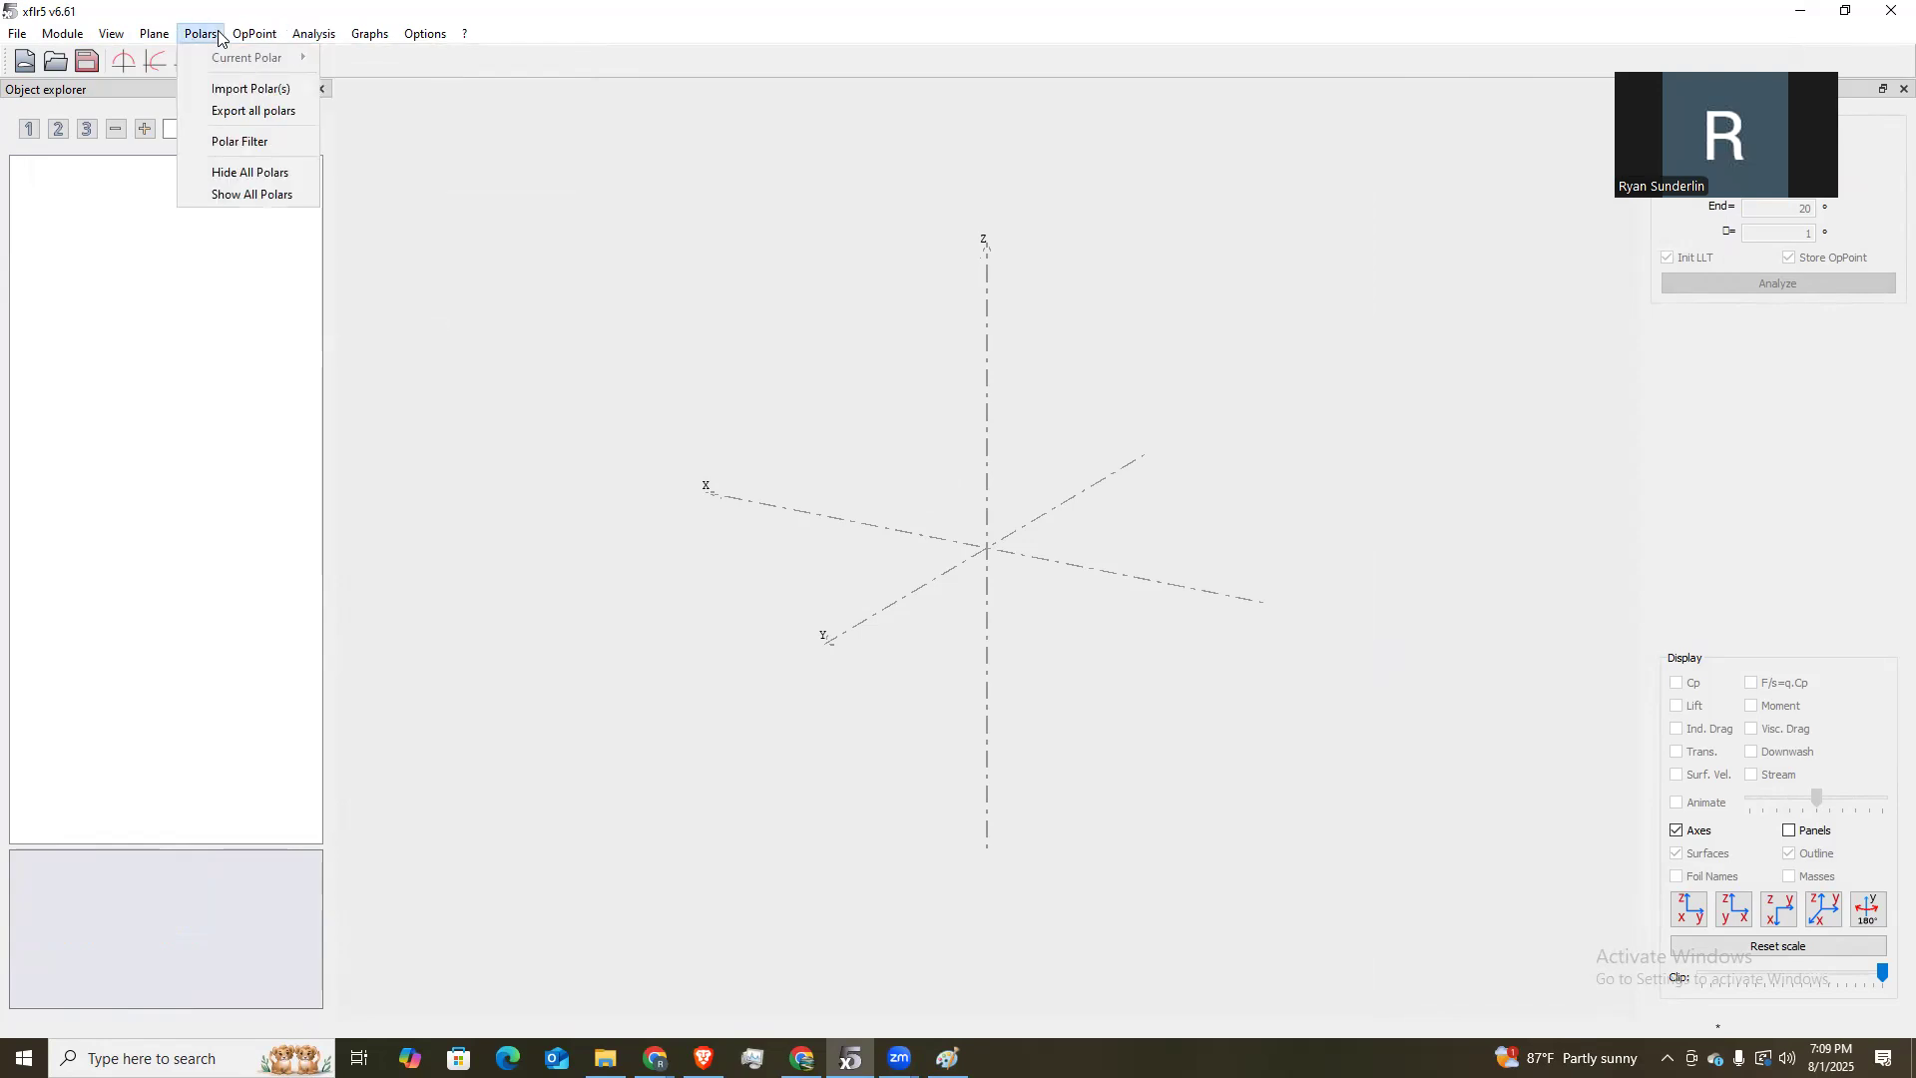
Create a new plane named "Tapered - 12" and remove its elevator and fin.
{"action": "mouse_move", "coordinate": [163, 38]}
{"action": "left_click", "coordinate": [248, 58]}
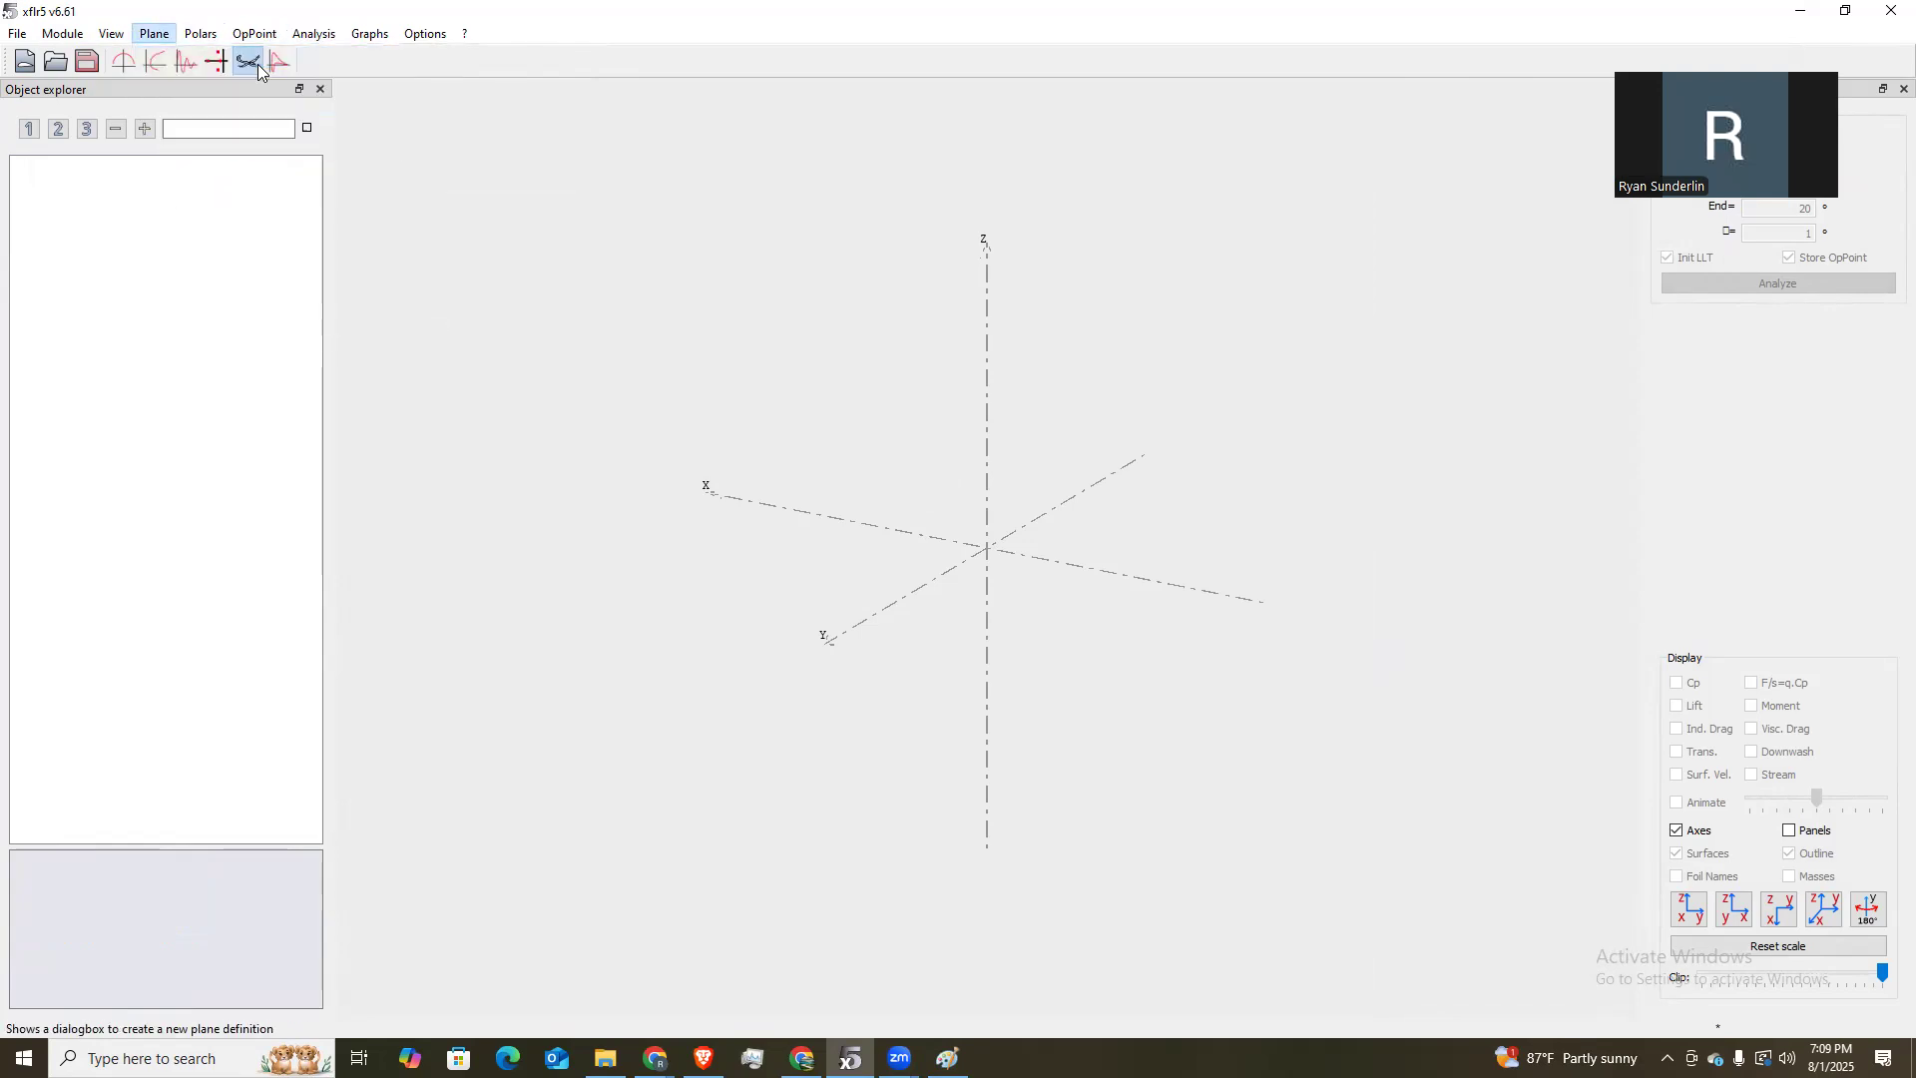
{"action": "left_click", "coordinate": [565, 149]}
{"action": "key", "text": "BackSpace"}
{"action": "key", "text": "BackSpace"}
{"action": "key", "text": "BackSpace"}
{"action": "key", "text": "BackSpace"}
{"action": "key", "text": "BackSpace"}
{"action": "key", "text": "BackSpace"}
{"action": "key", "text": "BackSpace"}
{"action": "key", "text": "BackSpace"}
{"action": "key", "text": "BackSpace"}
{"action": "key", "text": "BackSpace"}
{"action": "type", "text": "Tapered - 12"}
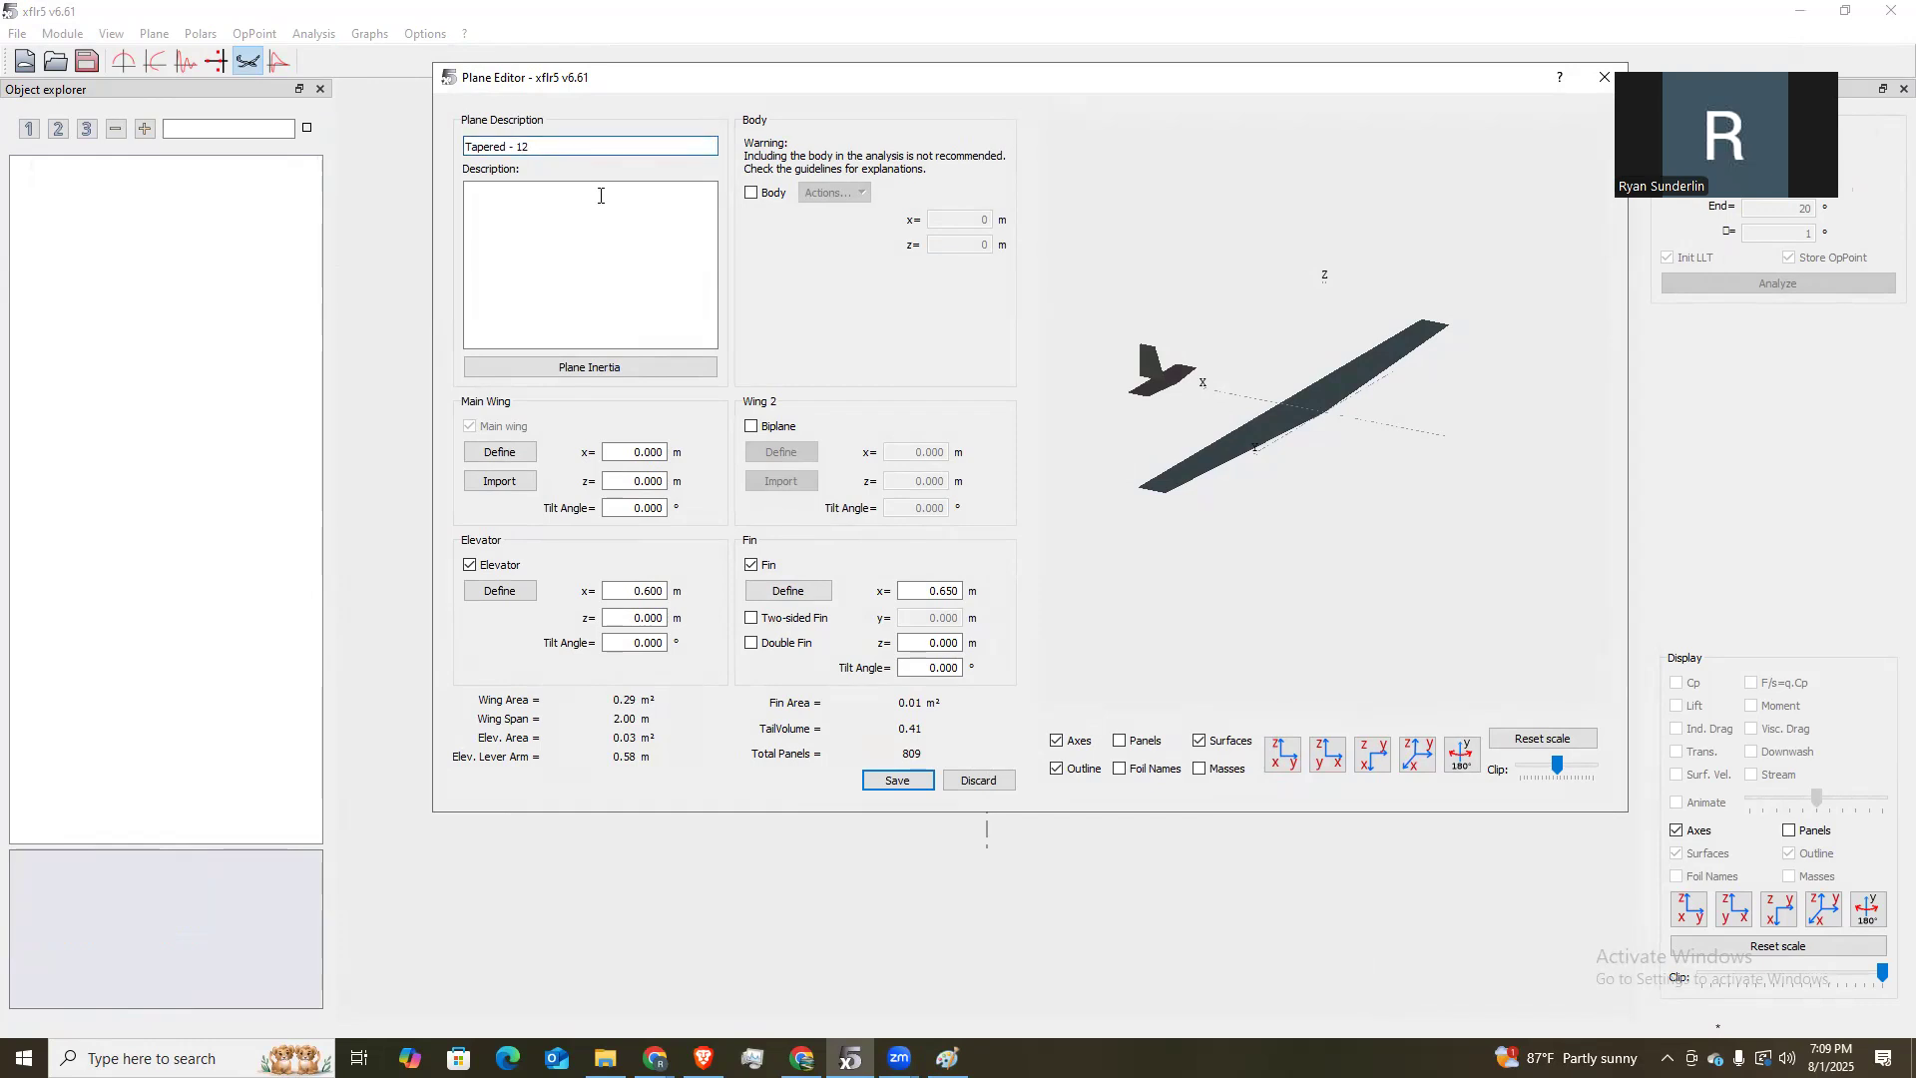
{"action": "left_click", "coordinate": [471, 565]}
{"action": "left_click", "coordinate": [752, 565]}
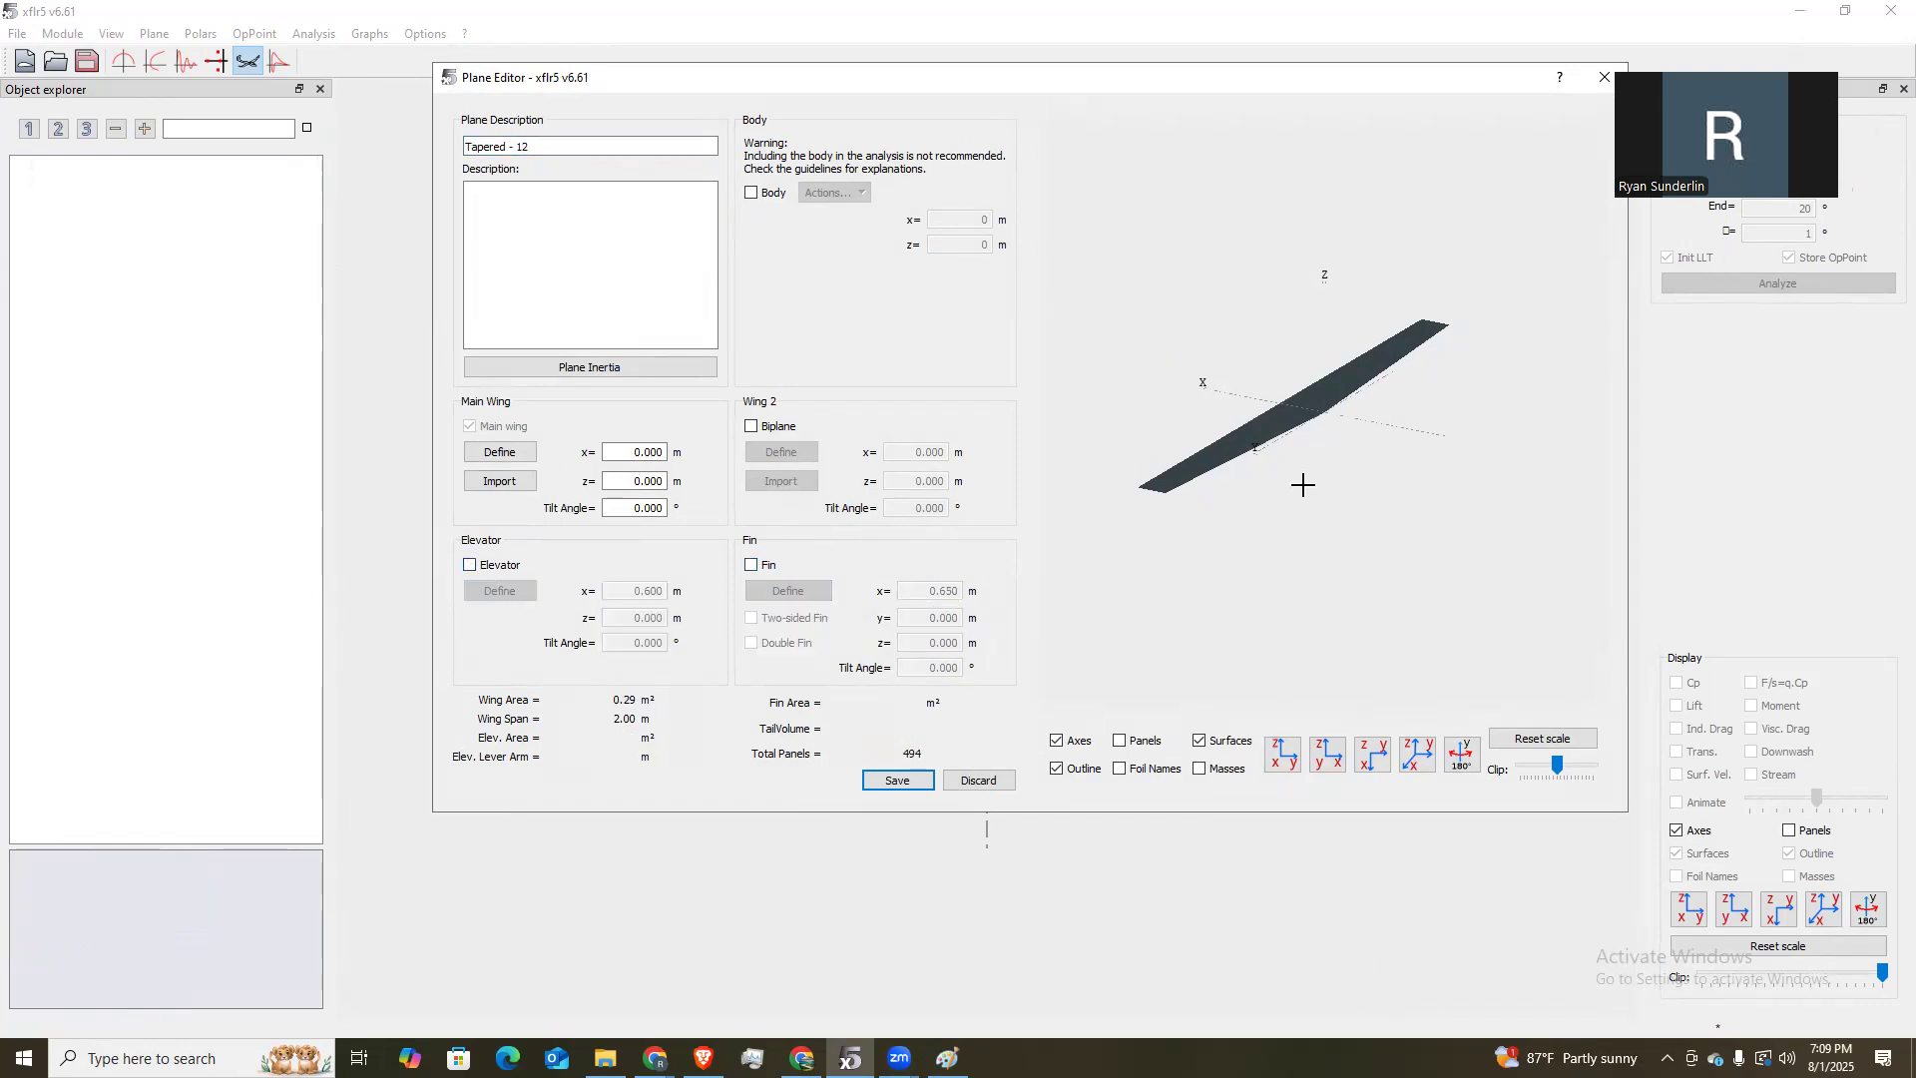
Open the main wing definition and assign the NACA 4412 foil to both wing sections.
{"action": "left_click", "coordinate": [514, 454]}
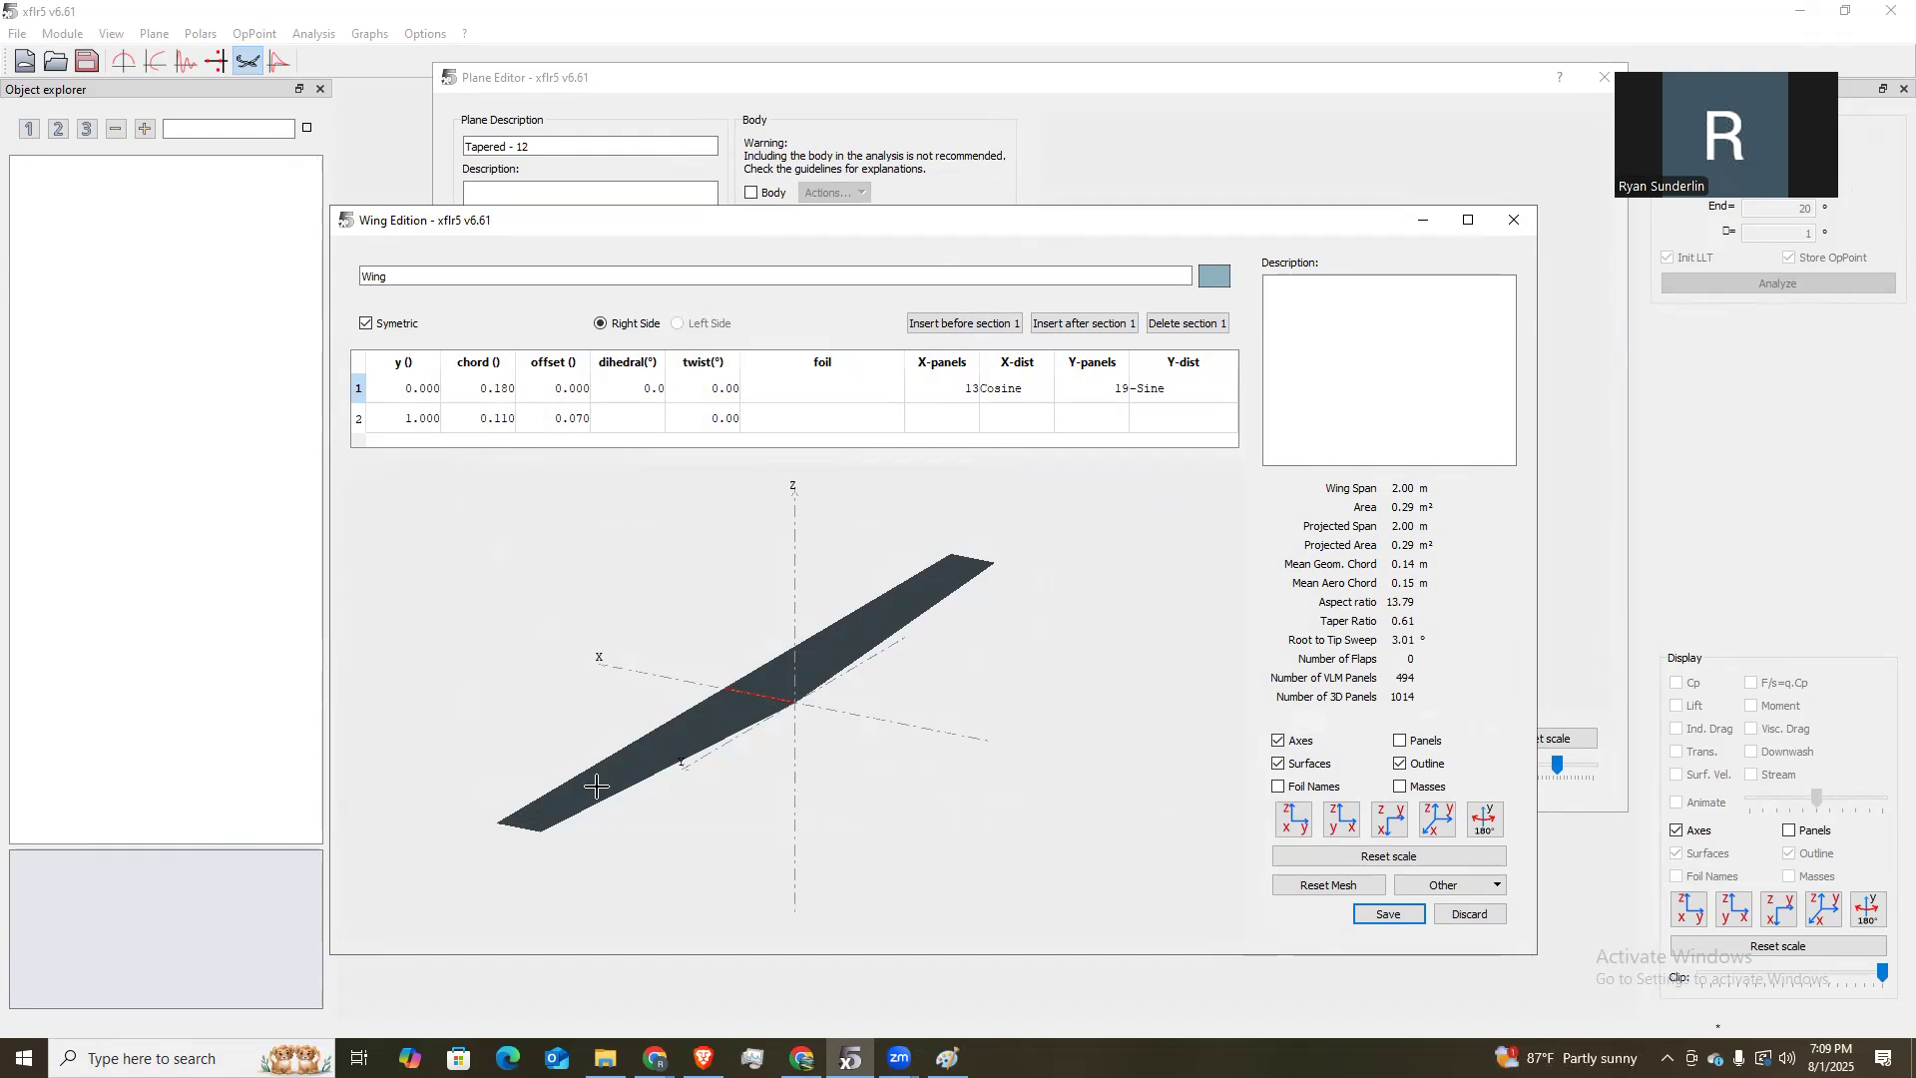
{"action": "left_click", "coordinate": [837, 395]}
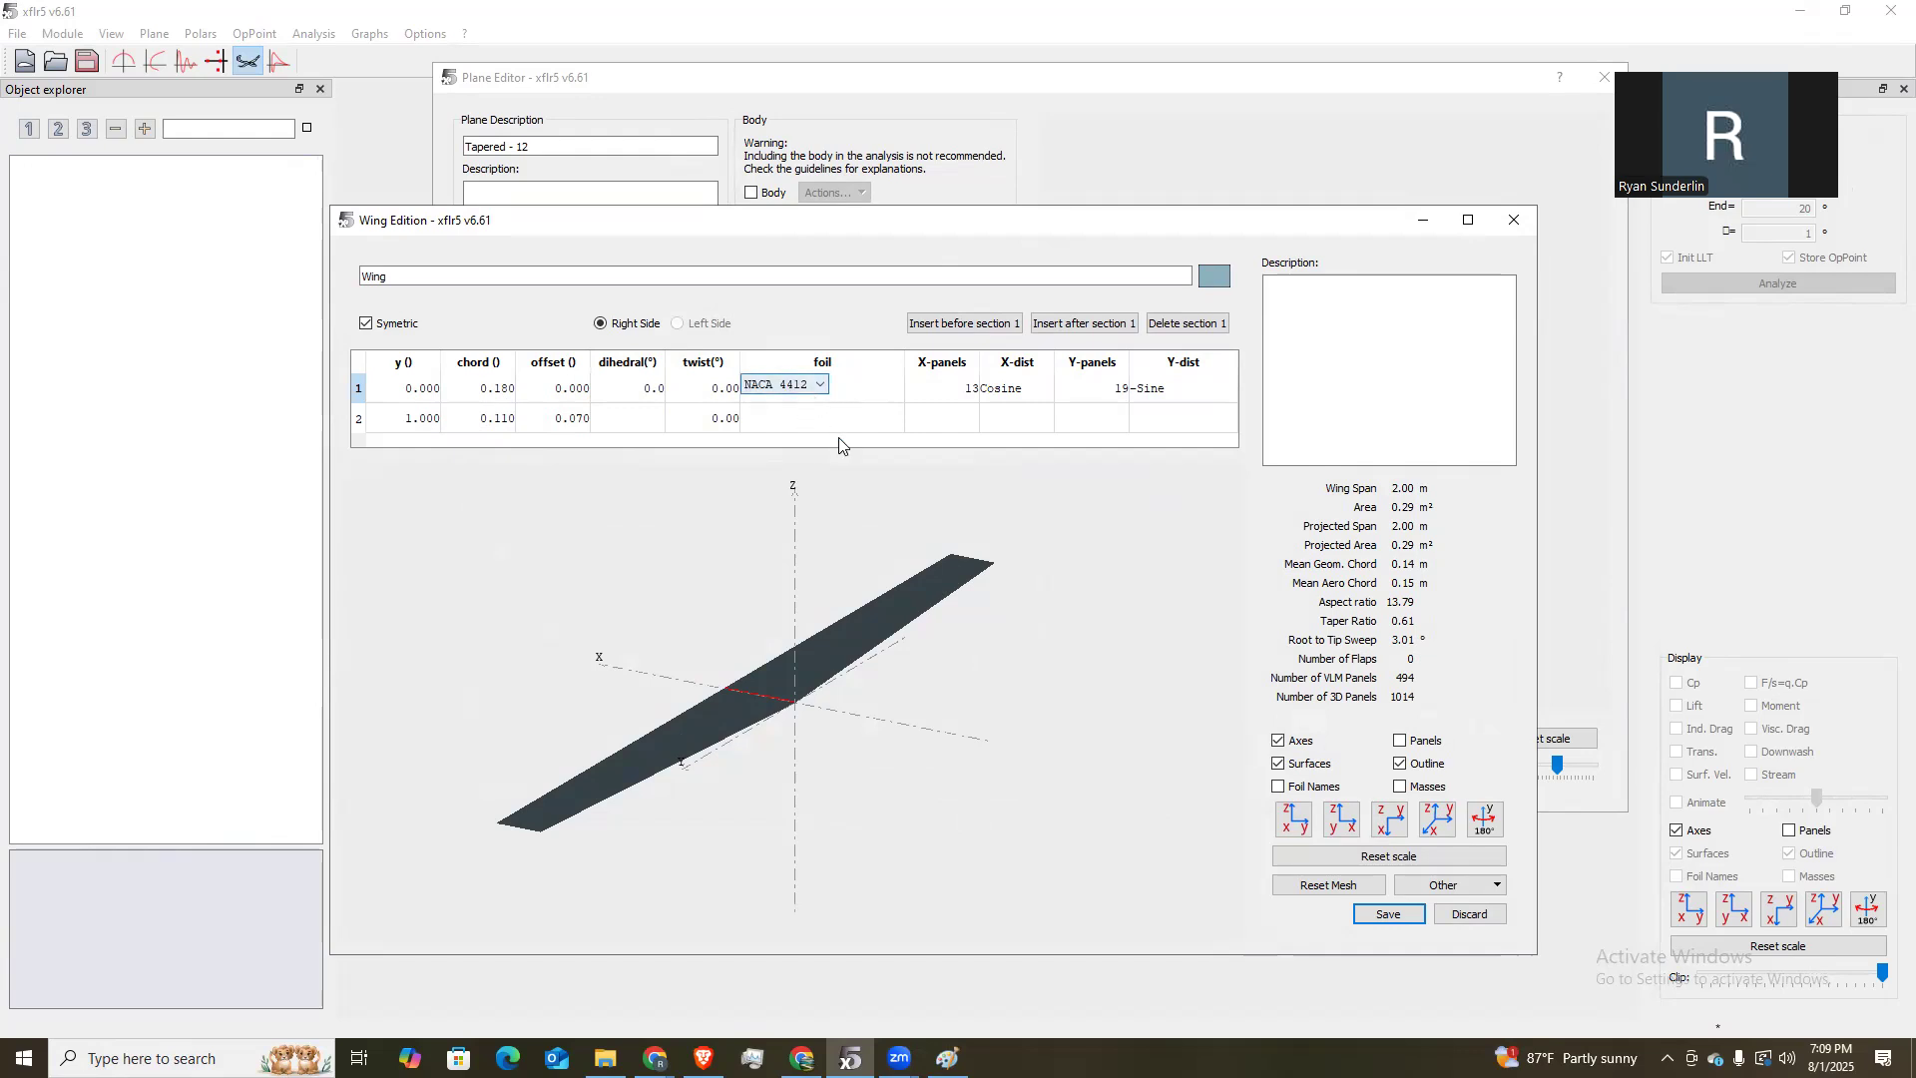
{"action": "left_click", "coordinate": [807, 419]}
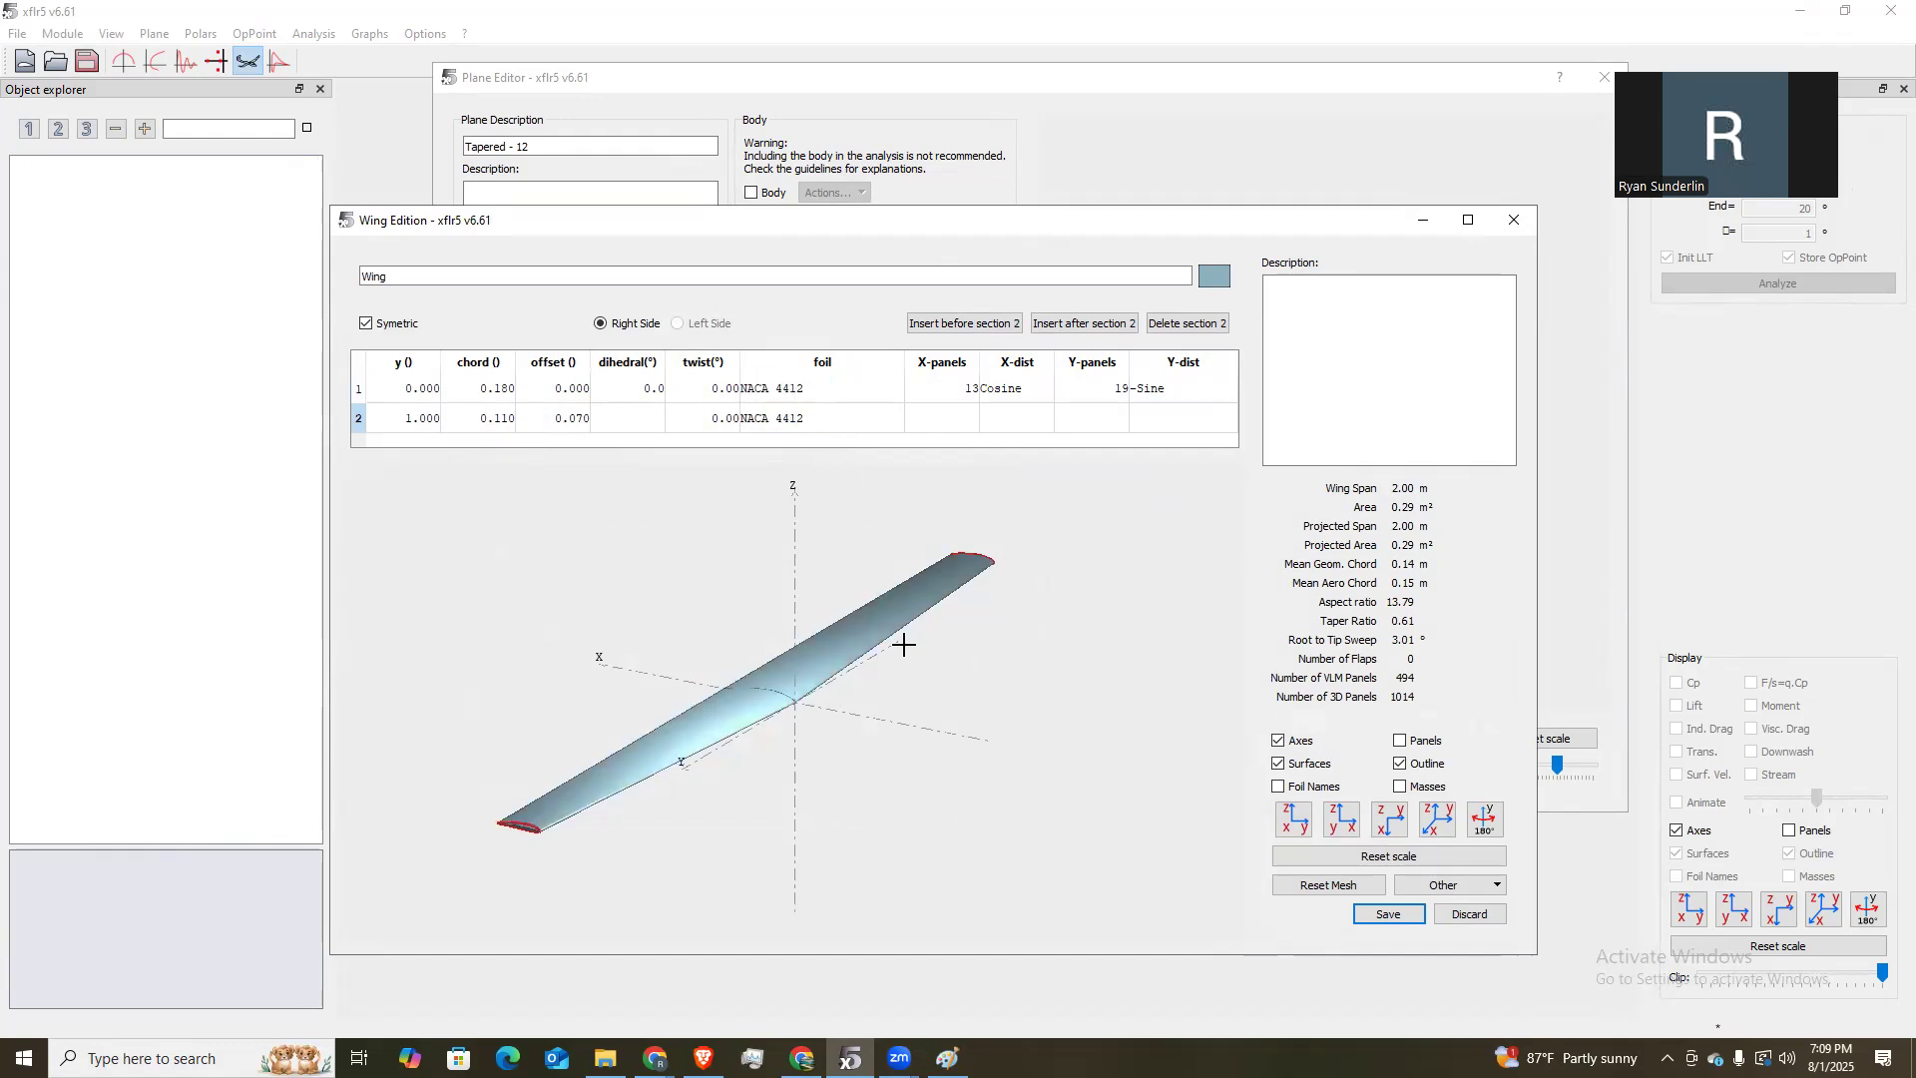
Set the offset of the wing's tip section to 0.
{"action": "left_click_drag", "start_coordinate": [500, 818], "coordinate": [854, 686]}
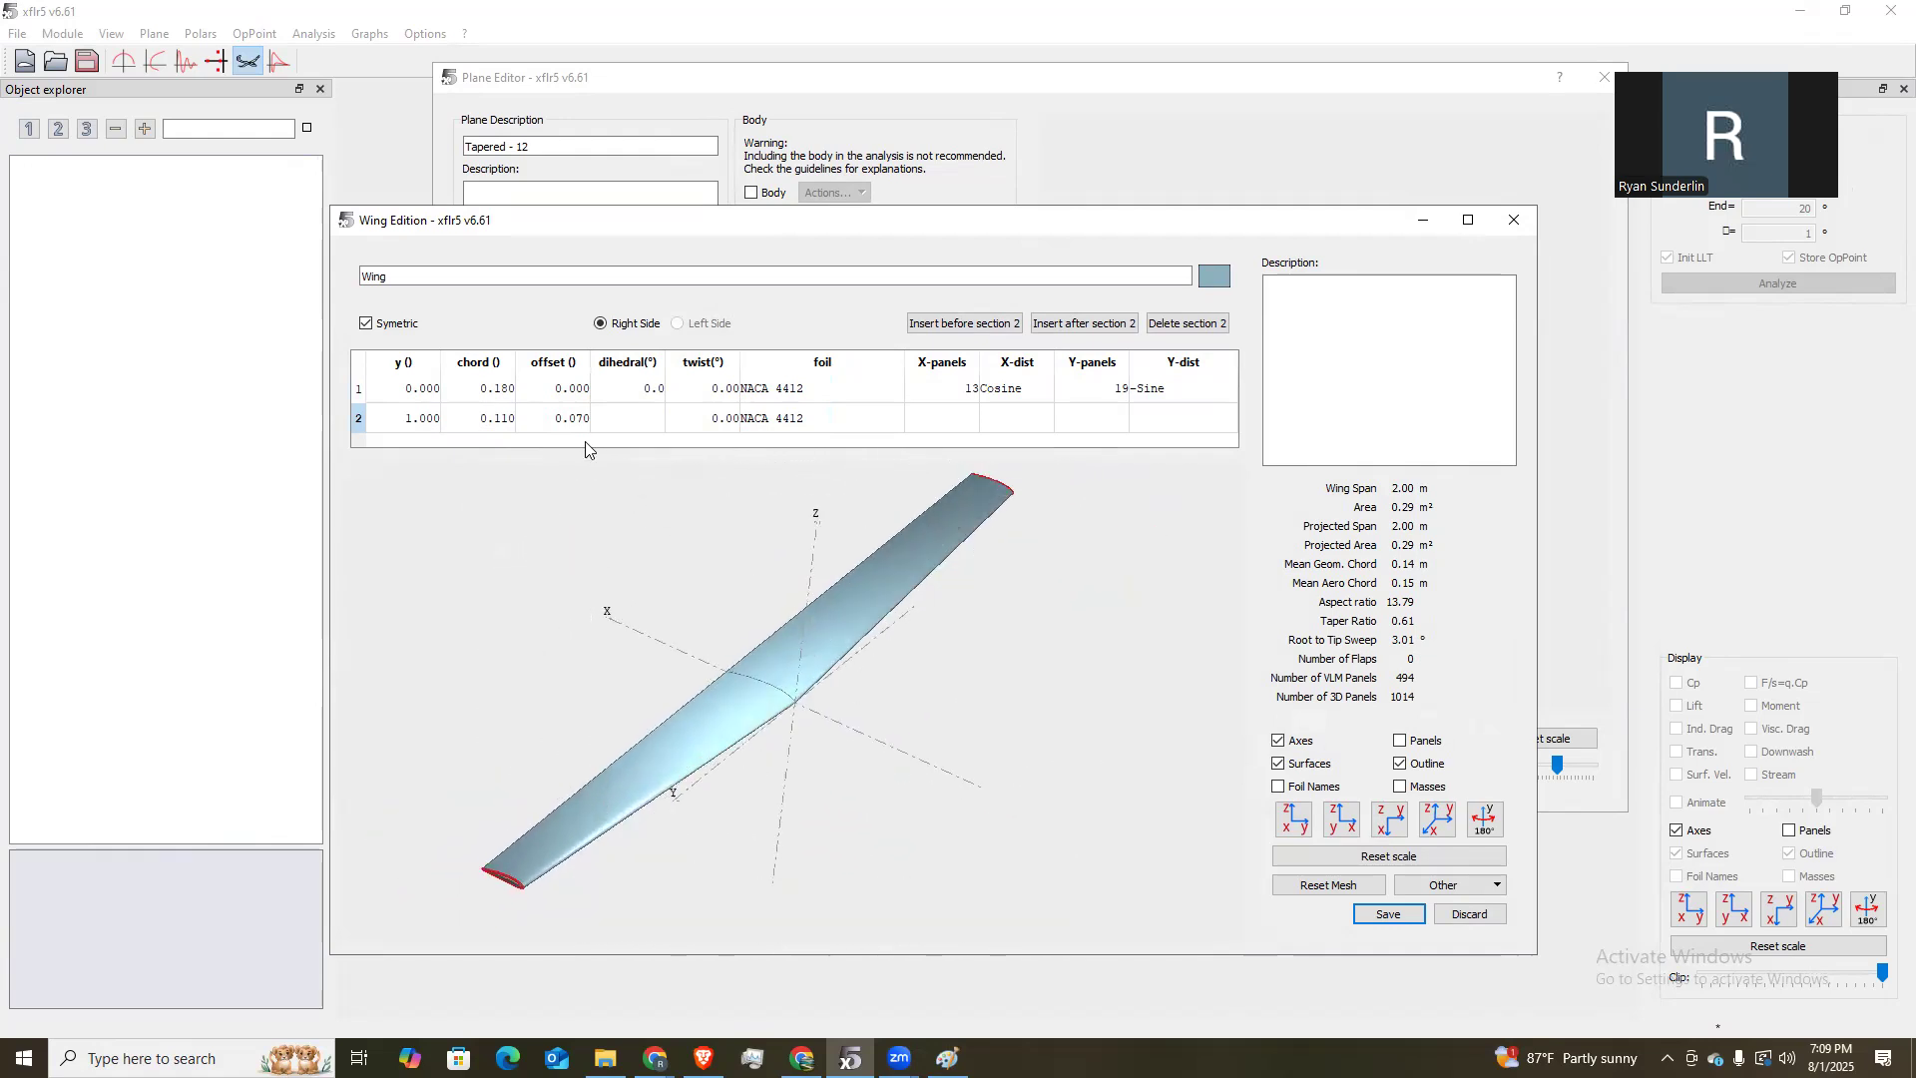
{"action": "double_click", "coordinate": [572, 420]}
{"action": "type", "text": "0"}
{"action": "key", "text": "Return"}
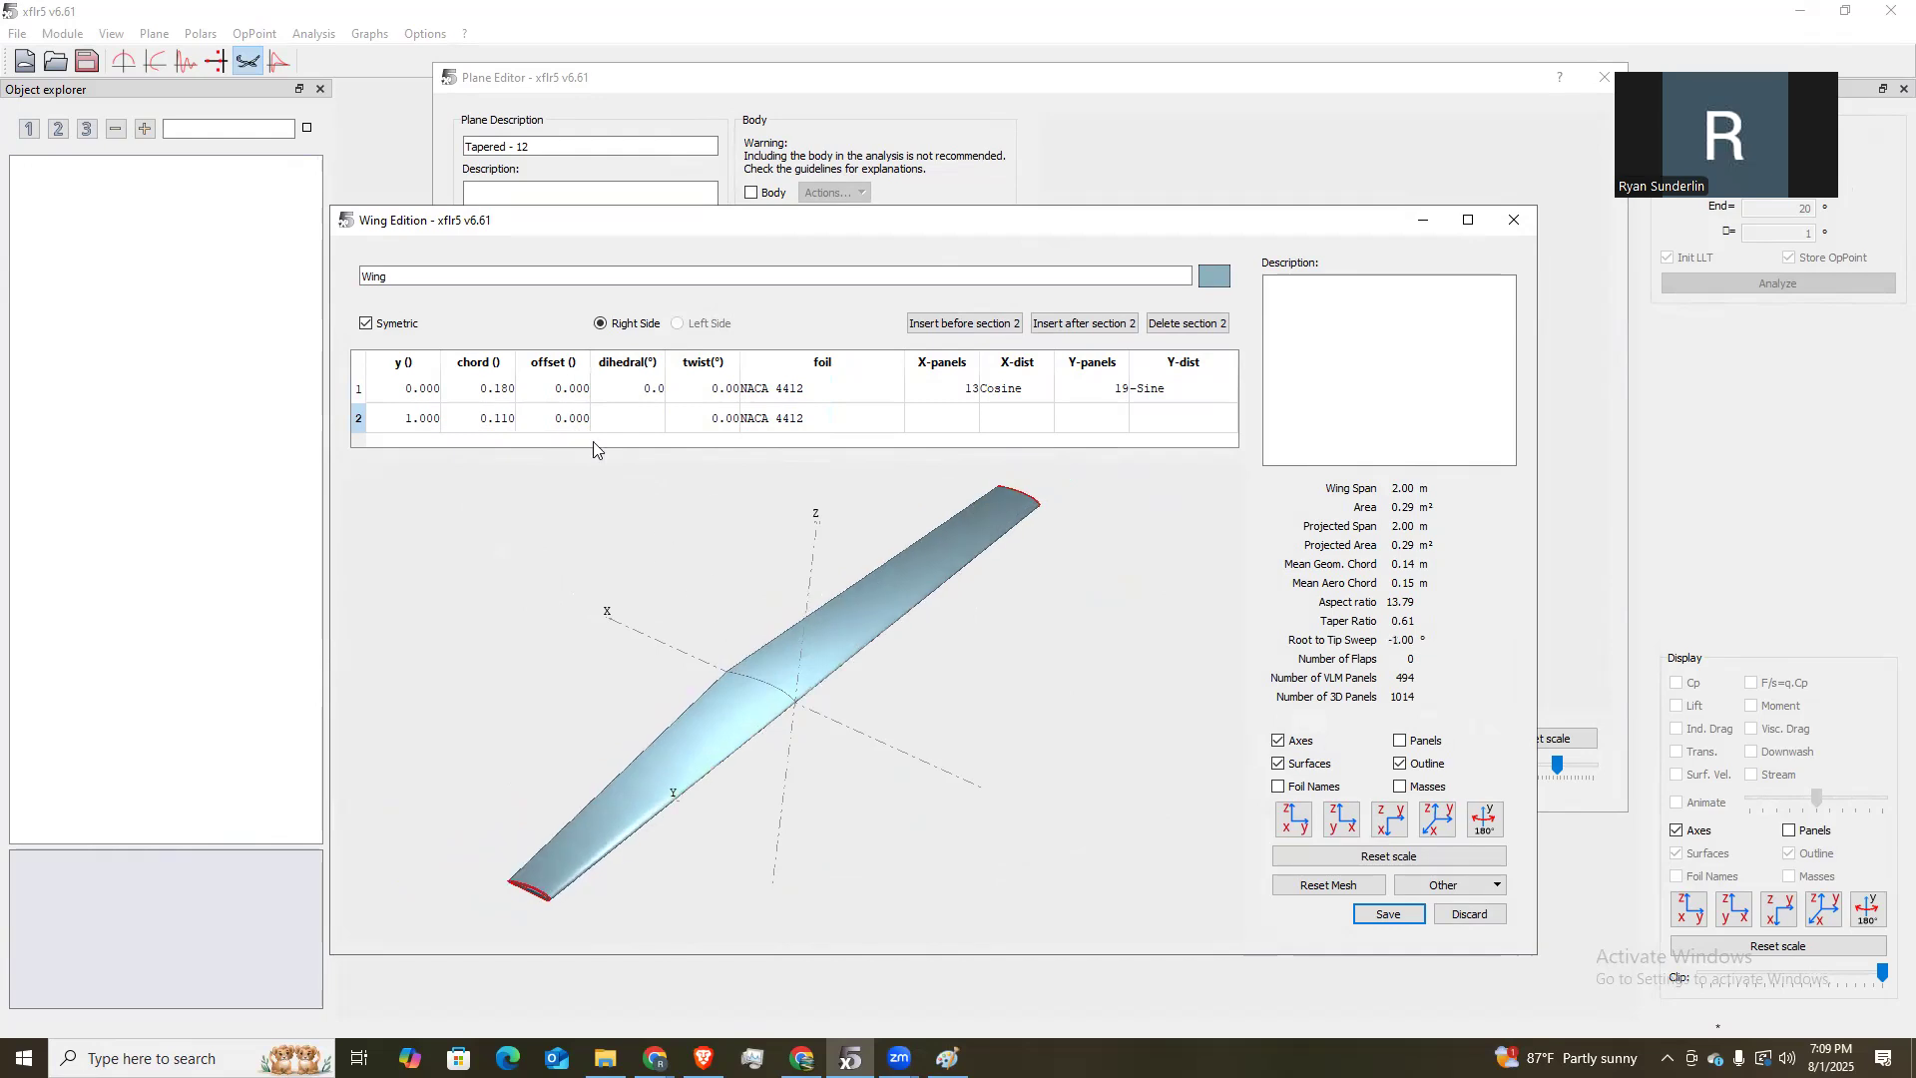
Set the wing's root chord to 2 m and its tip chord to 0.6 m.
{"action": "double_click", "coordinate": [503, 389]}
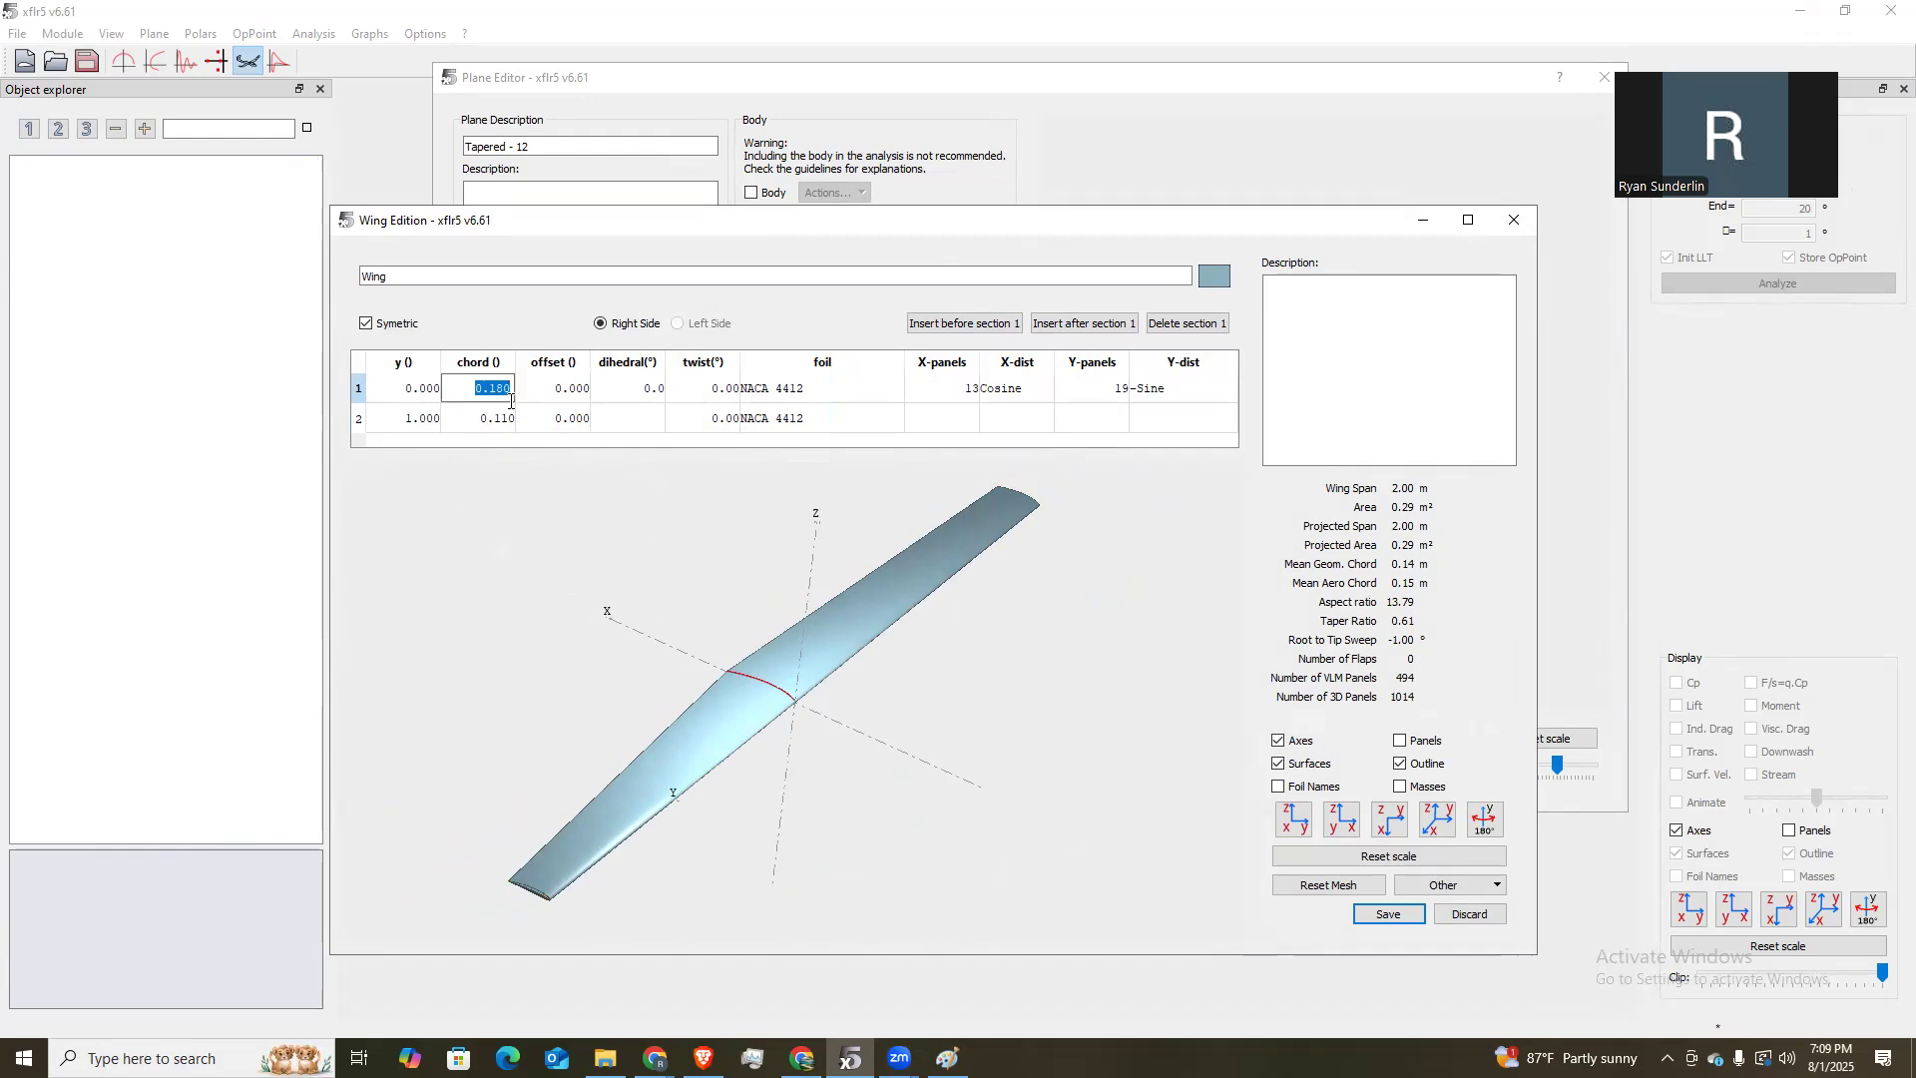
{"action": "left_click", "coordinate": [547, 543]}
{"action": "double_click", "coordinate": [503, 389]}
{"action": "type", "text": "2"}
{"action": "key", "text": "Return"}
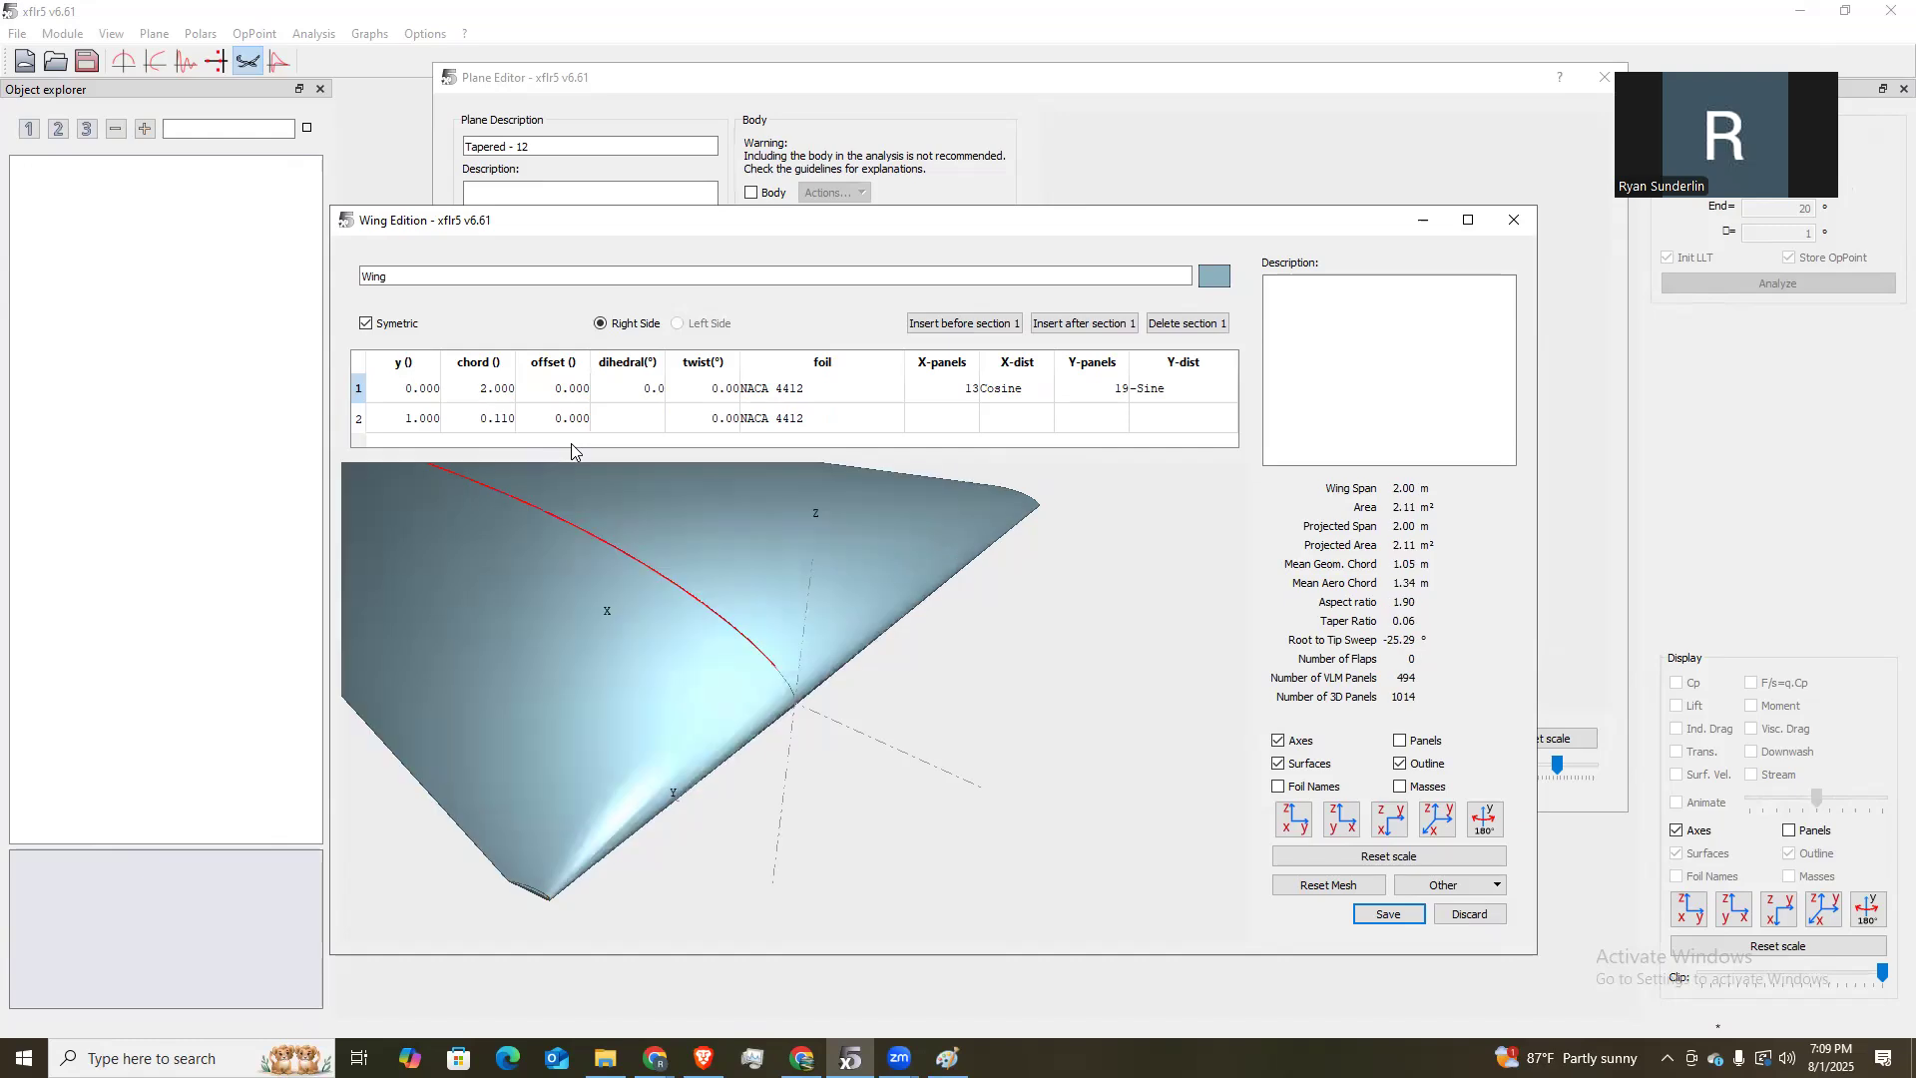
{"action": "left_click_drag", "start_coordinate": [918, 639], "coordinate": [869, 629]}
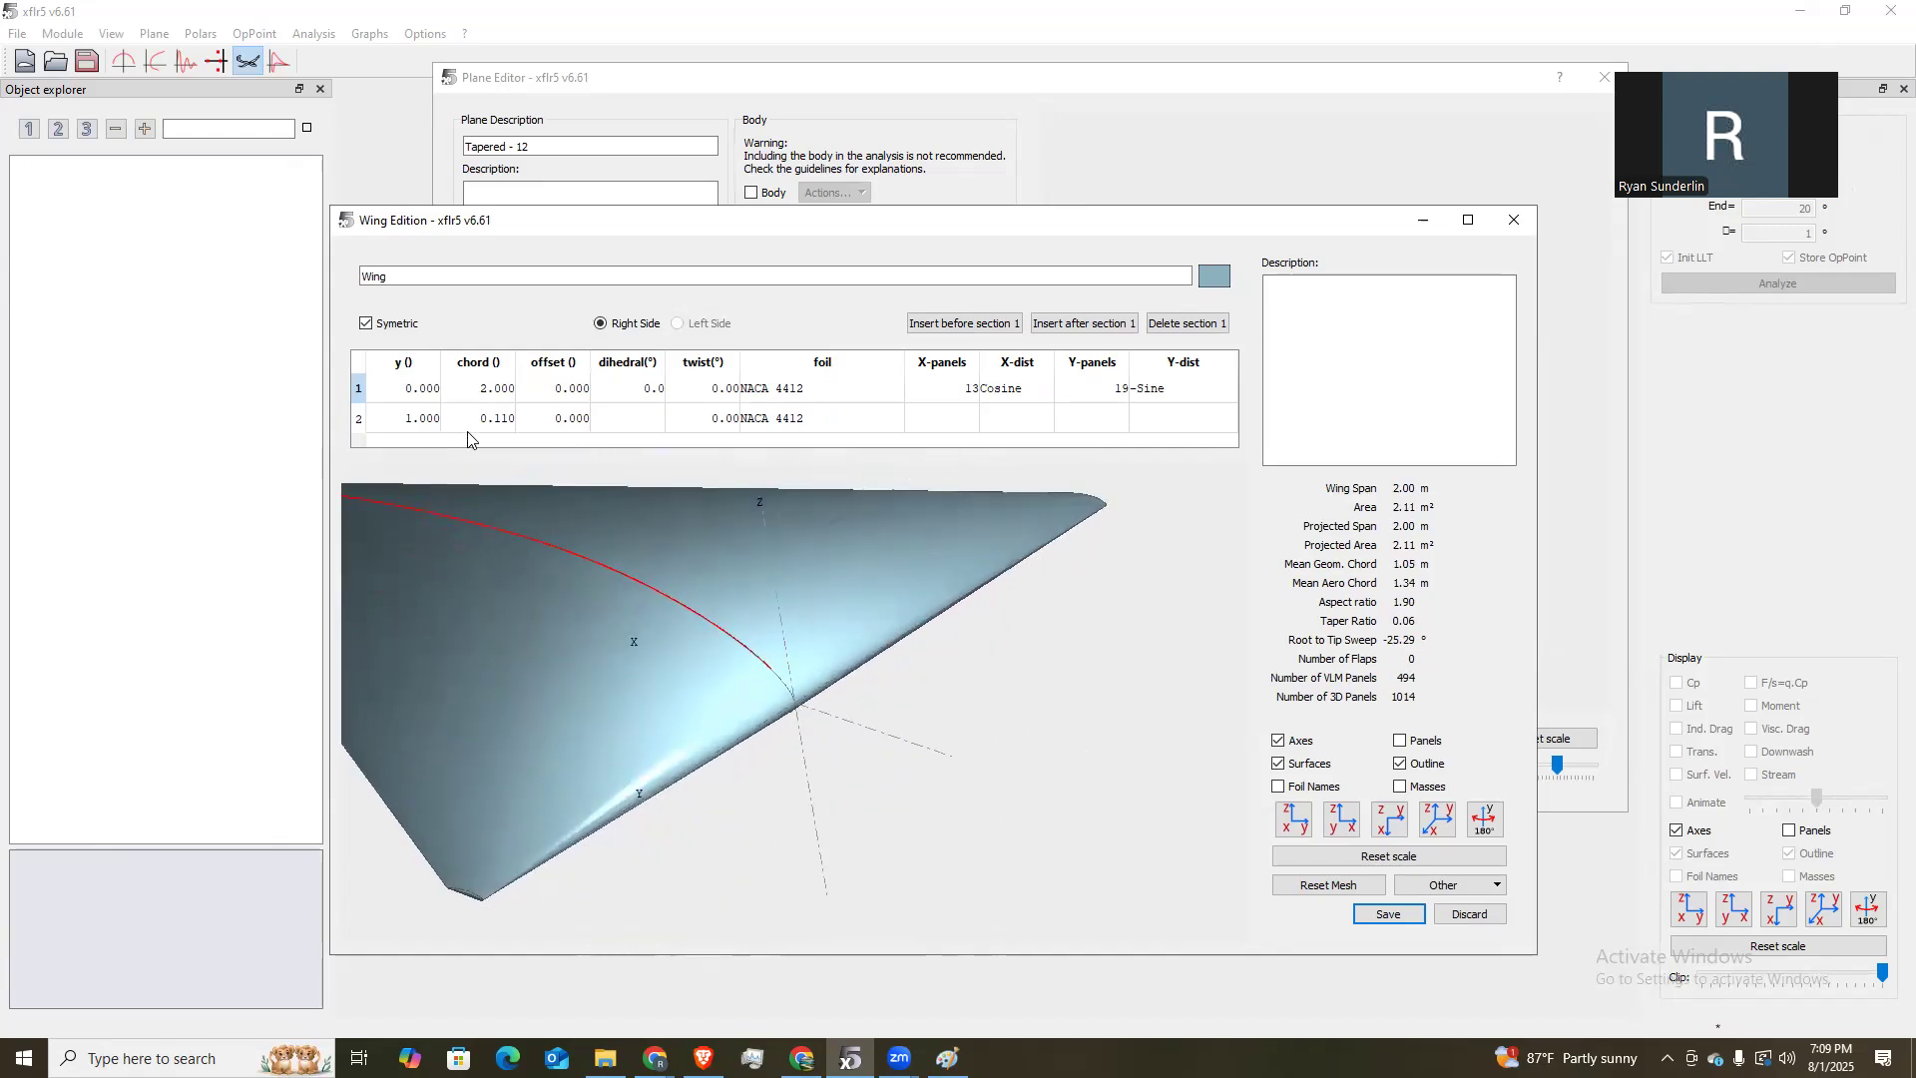
{"action": "double_click", "coordinate": [492, 419]}
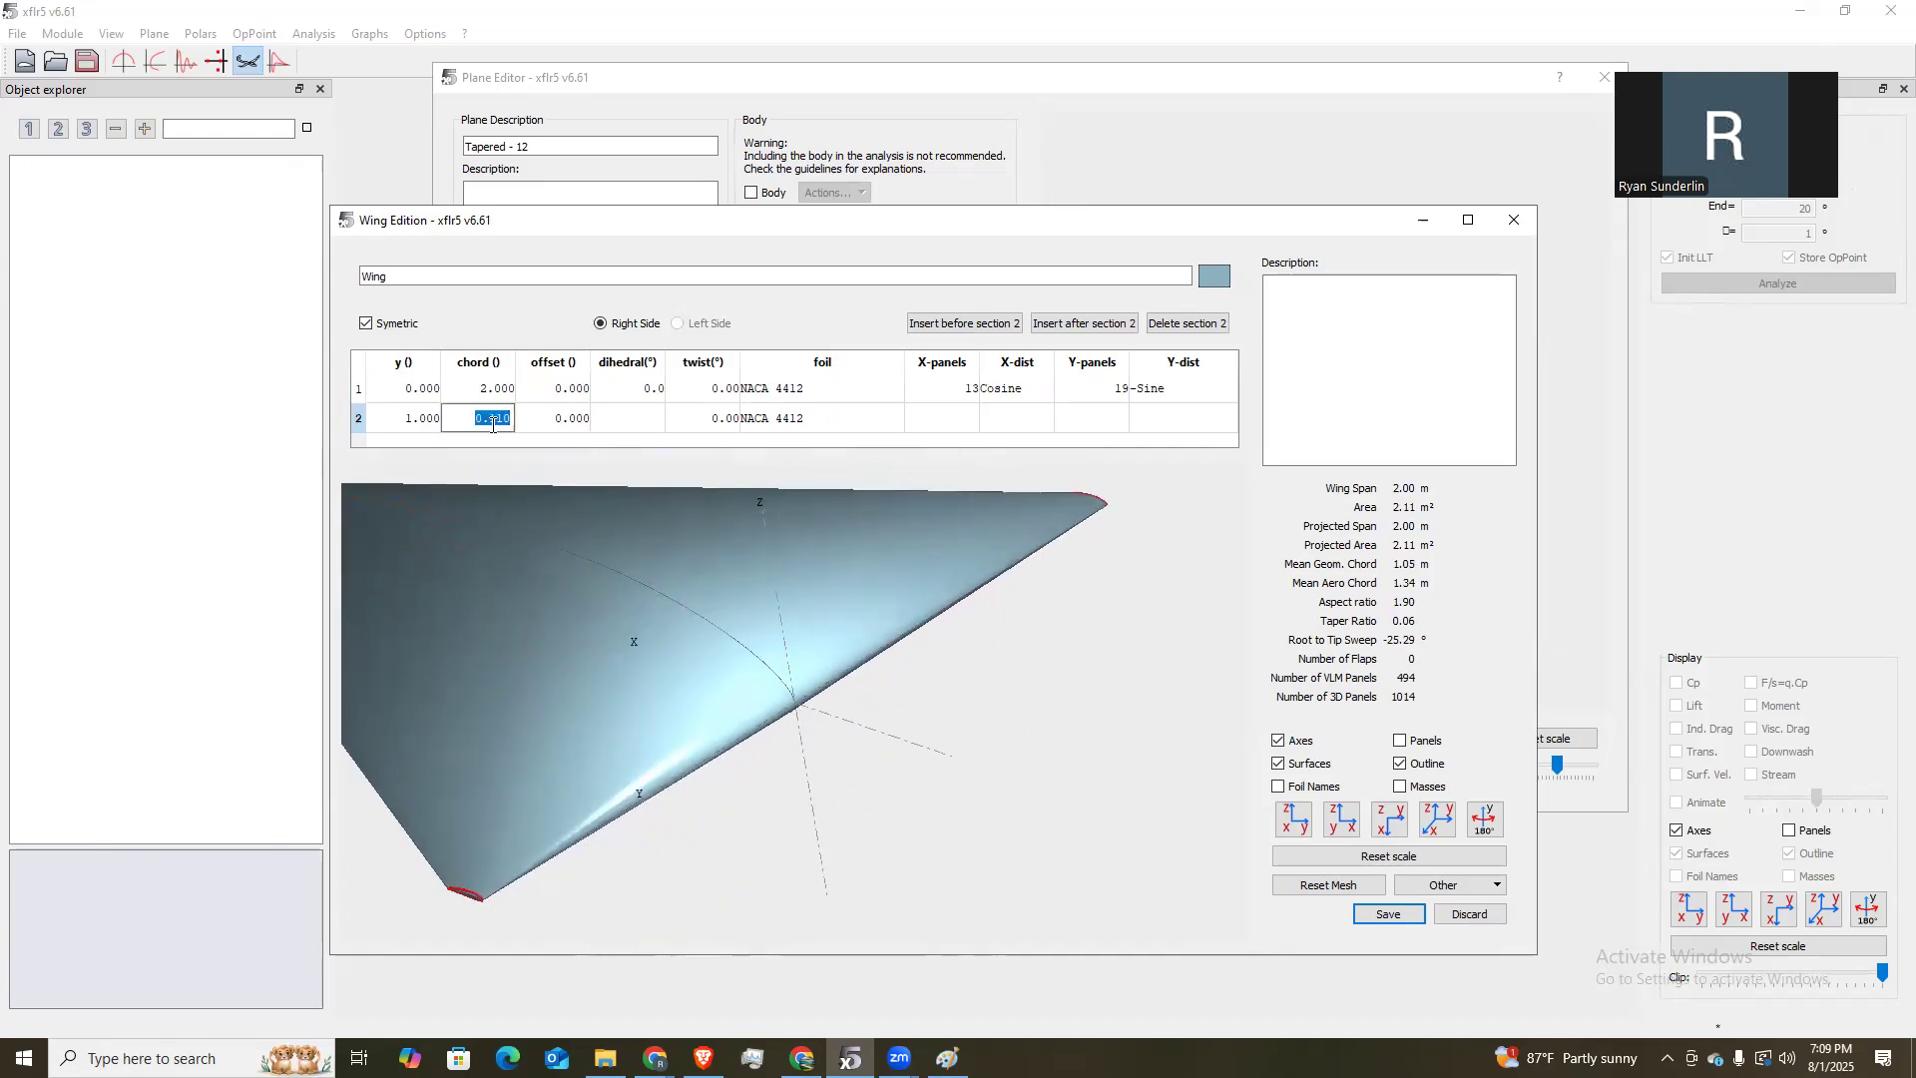
{"action": "type", "text": "0.6"}
{"action": "key", "text": "Return"}
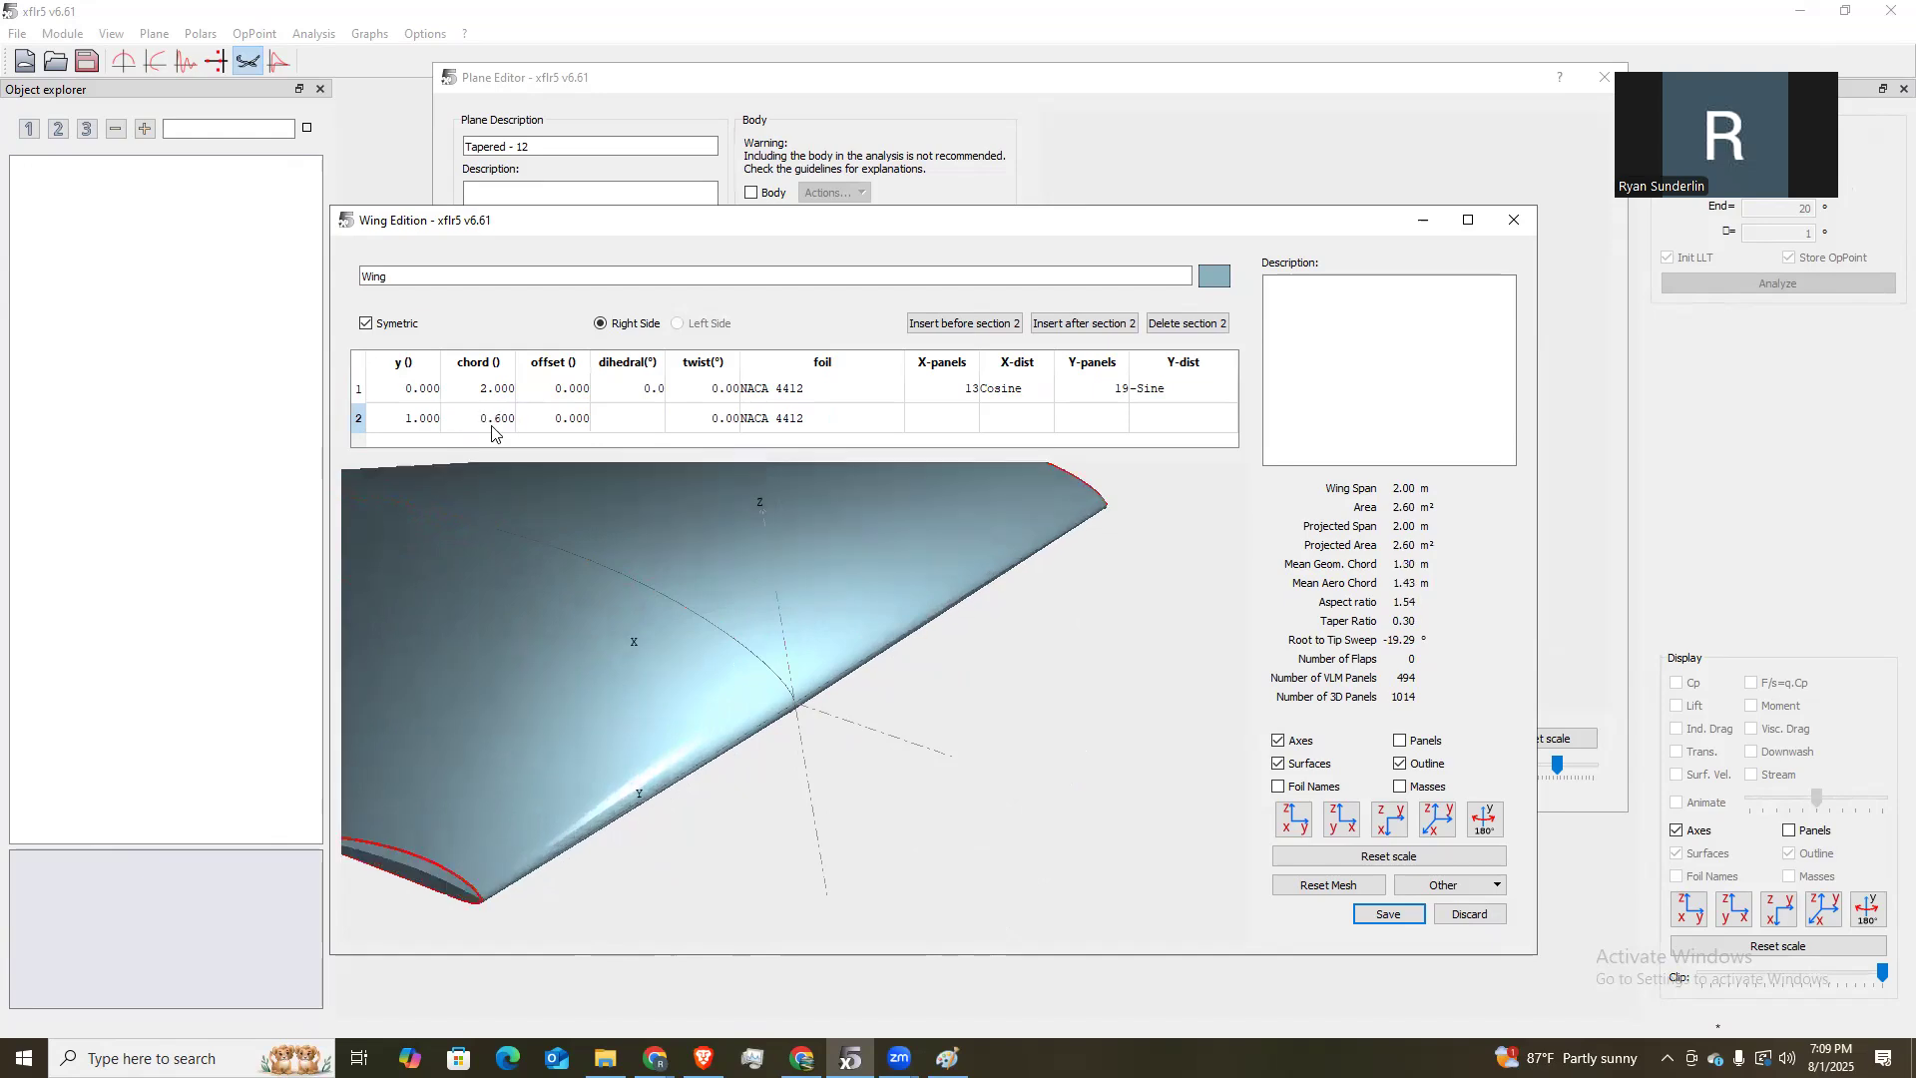
Set the y position of the wing's tip section to 7.8 m.
{"action": "scroll", "coordinate": [622, 739], "scroll_direction": "down", "scroll_amount": 4}
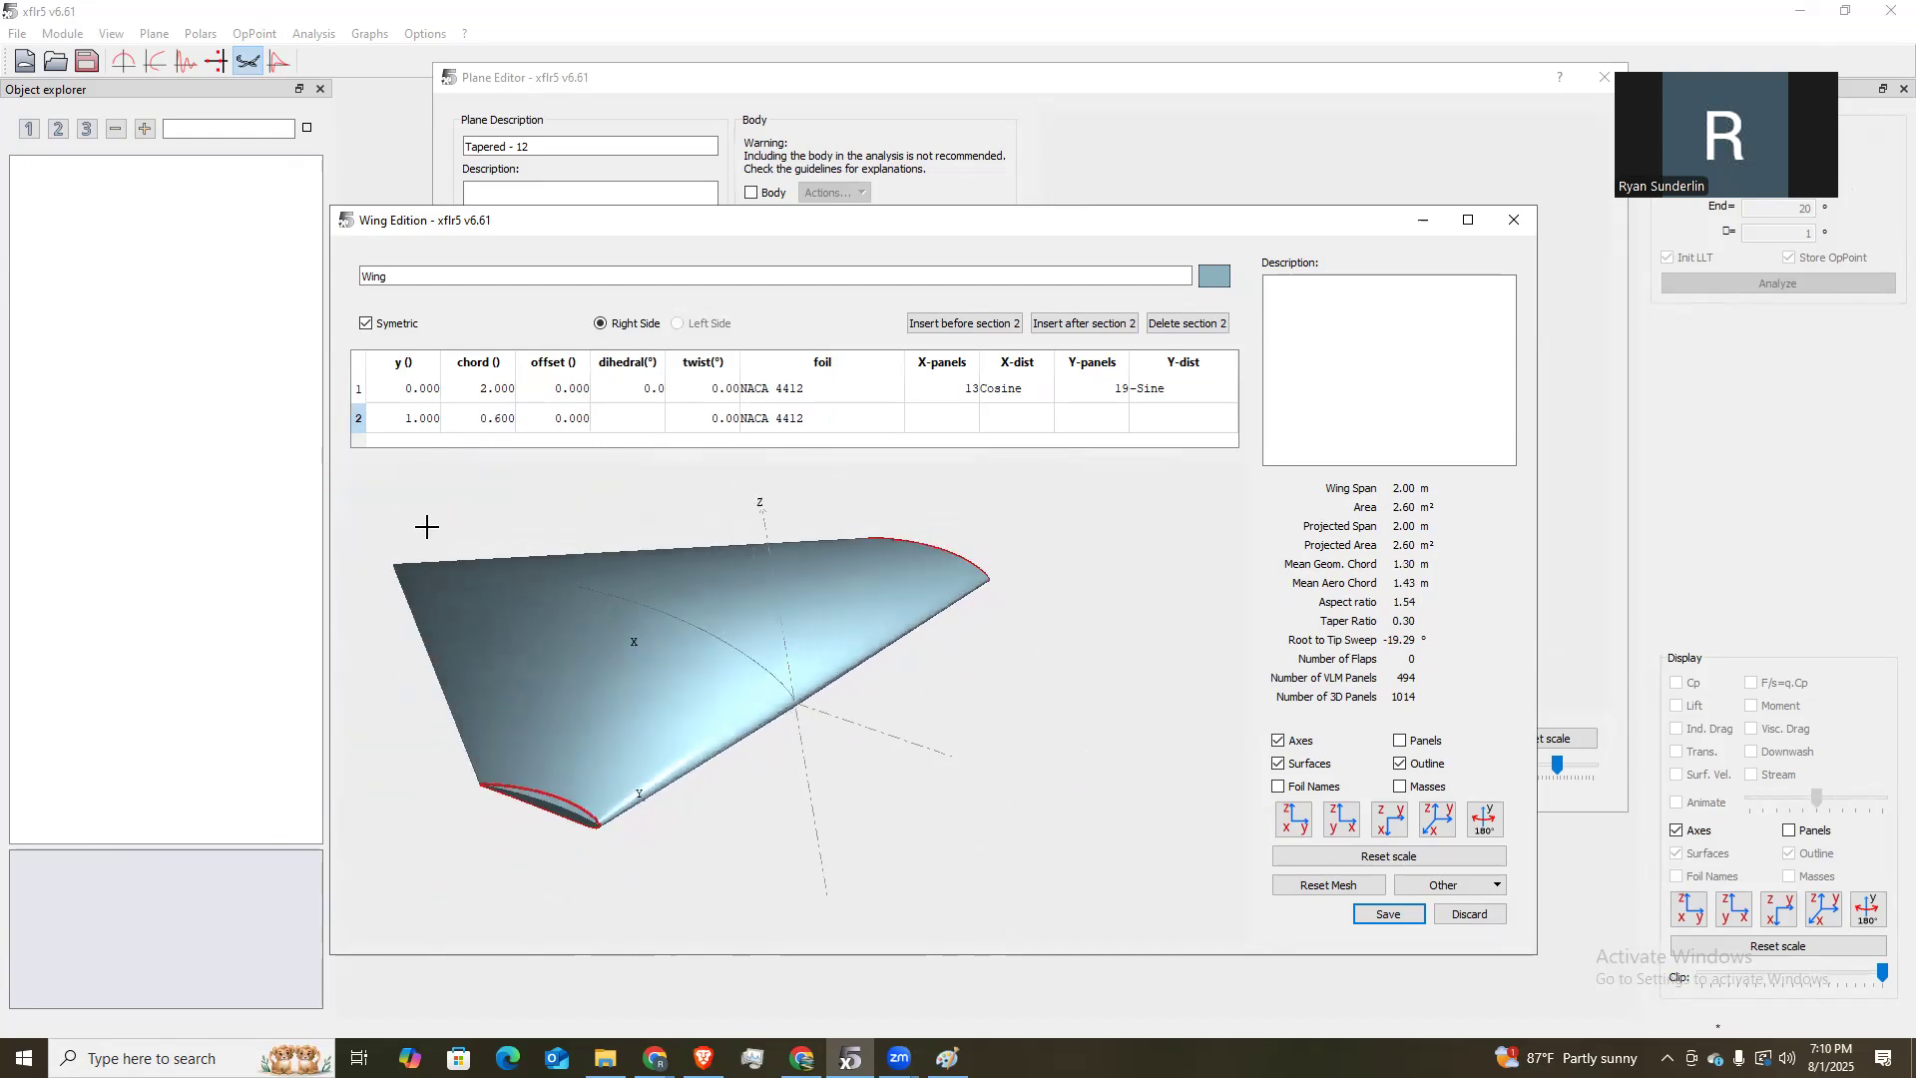
{"action": "double_click", "coordinate": [424, 421]}
{"action": "type", "text": ".8"}
{"action": "key", "text": "Return"}
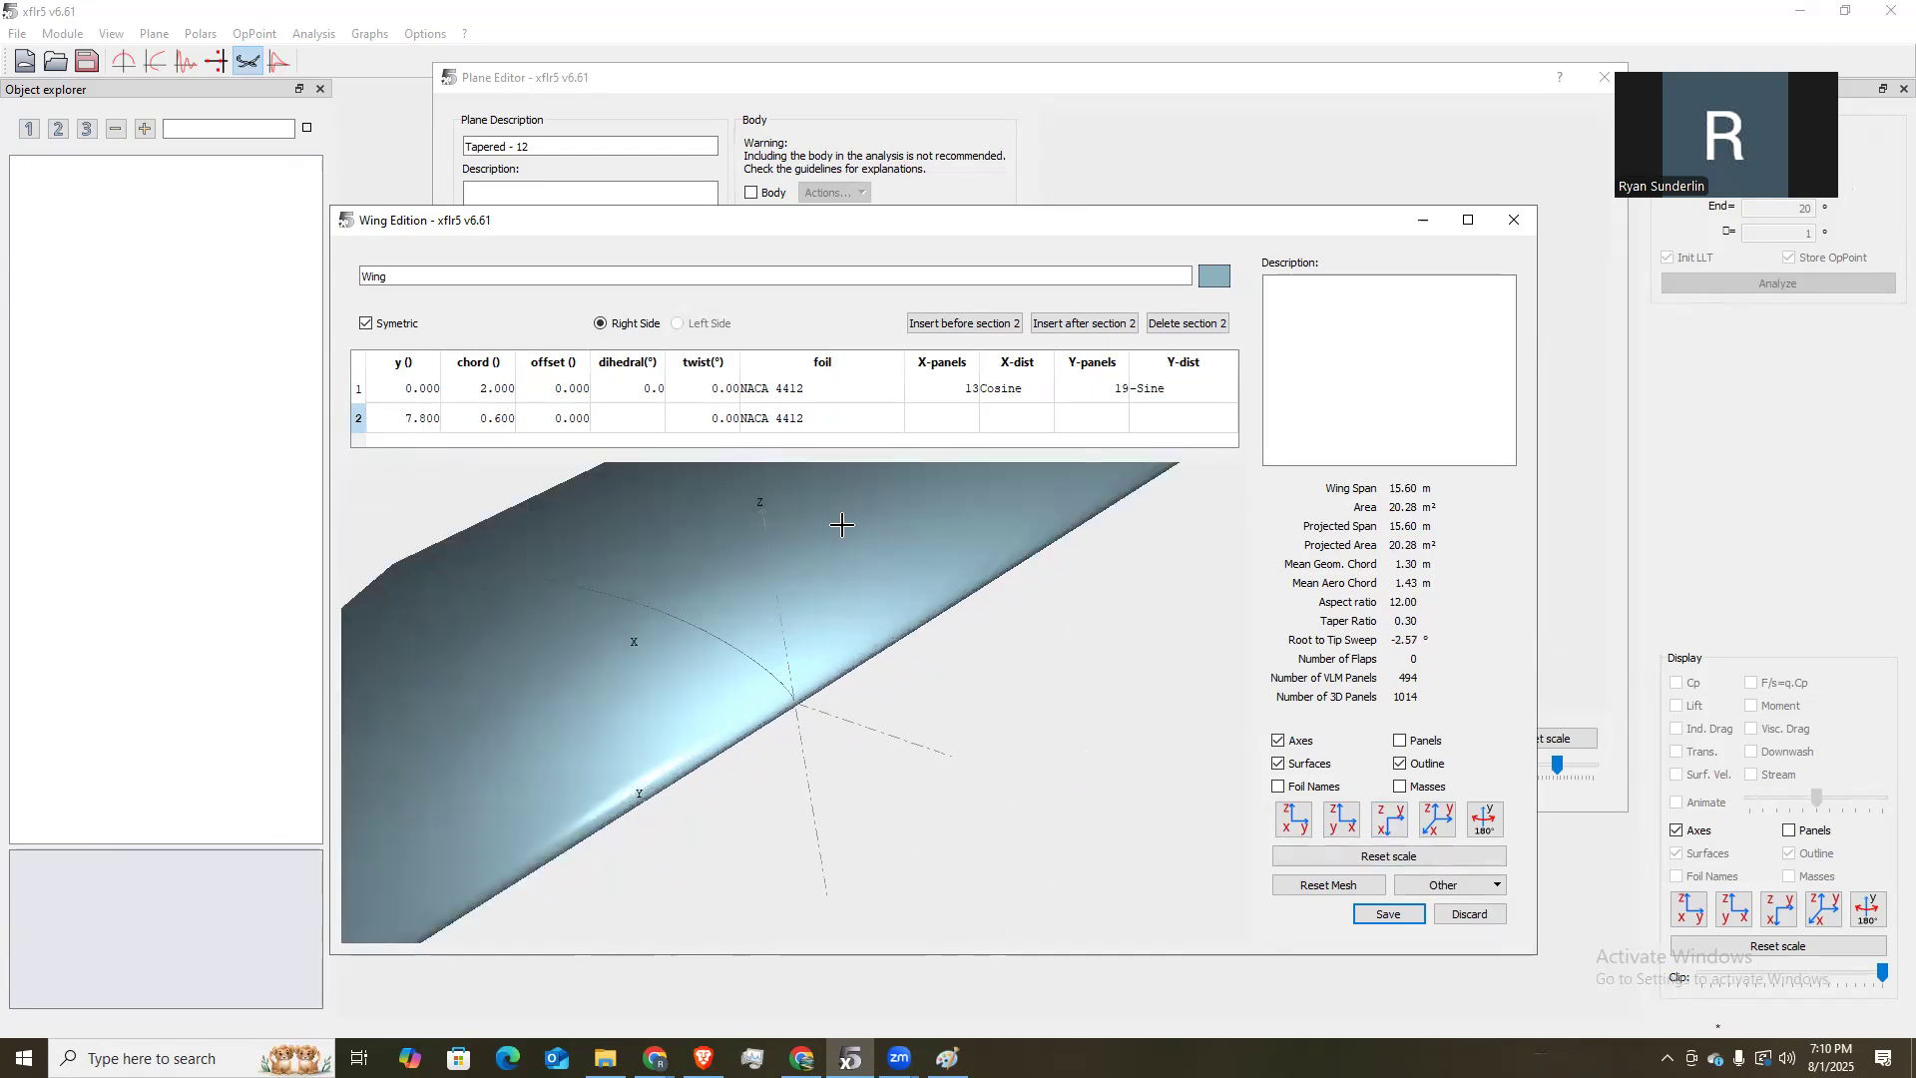
Save the wing and the plane, and show the plane's polar graphs.
{"action": "scroll", "coordinate": [806, 679], "scroll_direction": "down", "scroll_amount": 5}
{"action": "mouse_move", "coordinate": [894, 685]}
{"action": "left_mouse_down"}
{"action": "mouse_move", "coordinate": [832, 757]}
{"action": "mouse_move", "coordinate": [907, 650]}
{"action": "left_mouse_up"}
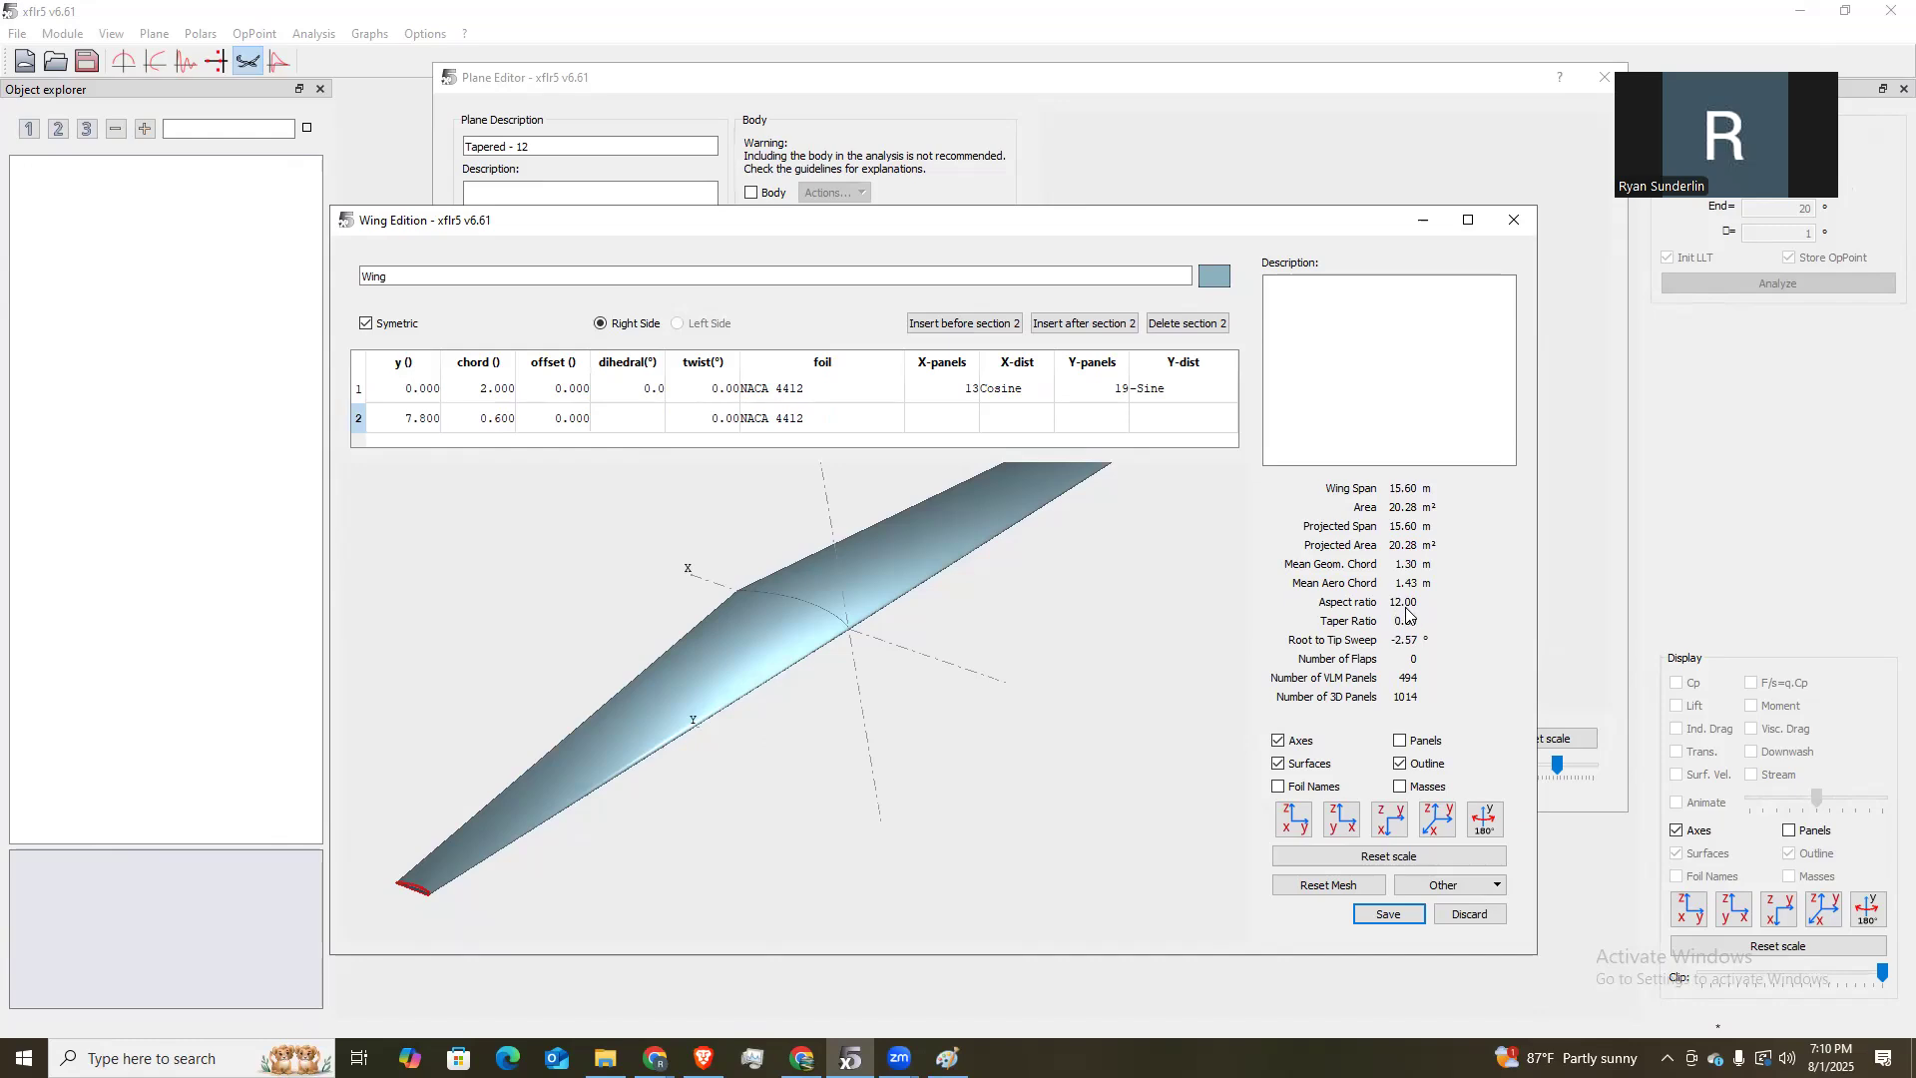
{"action": "left_click", "coordinate": [1386, 912]}
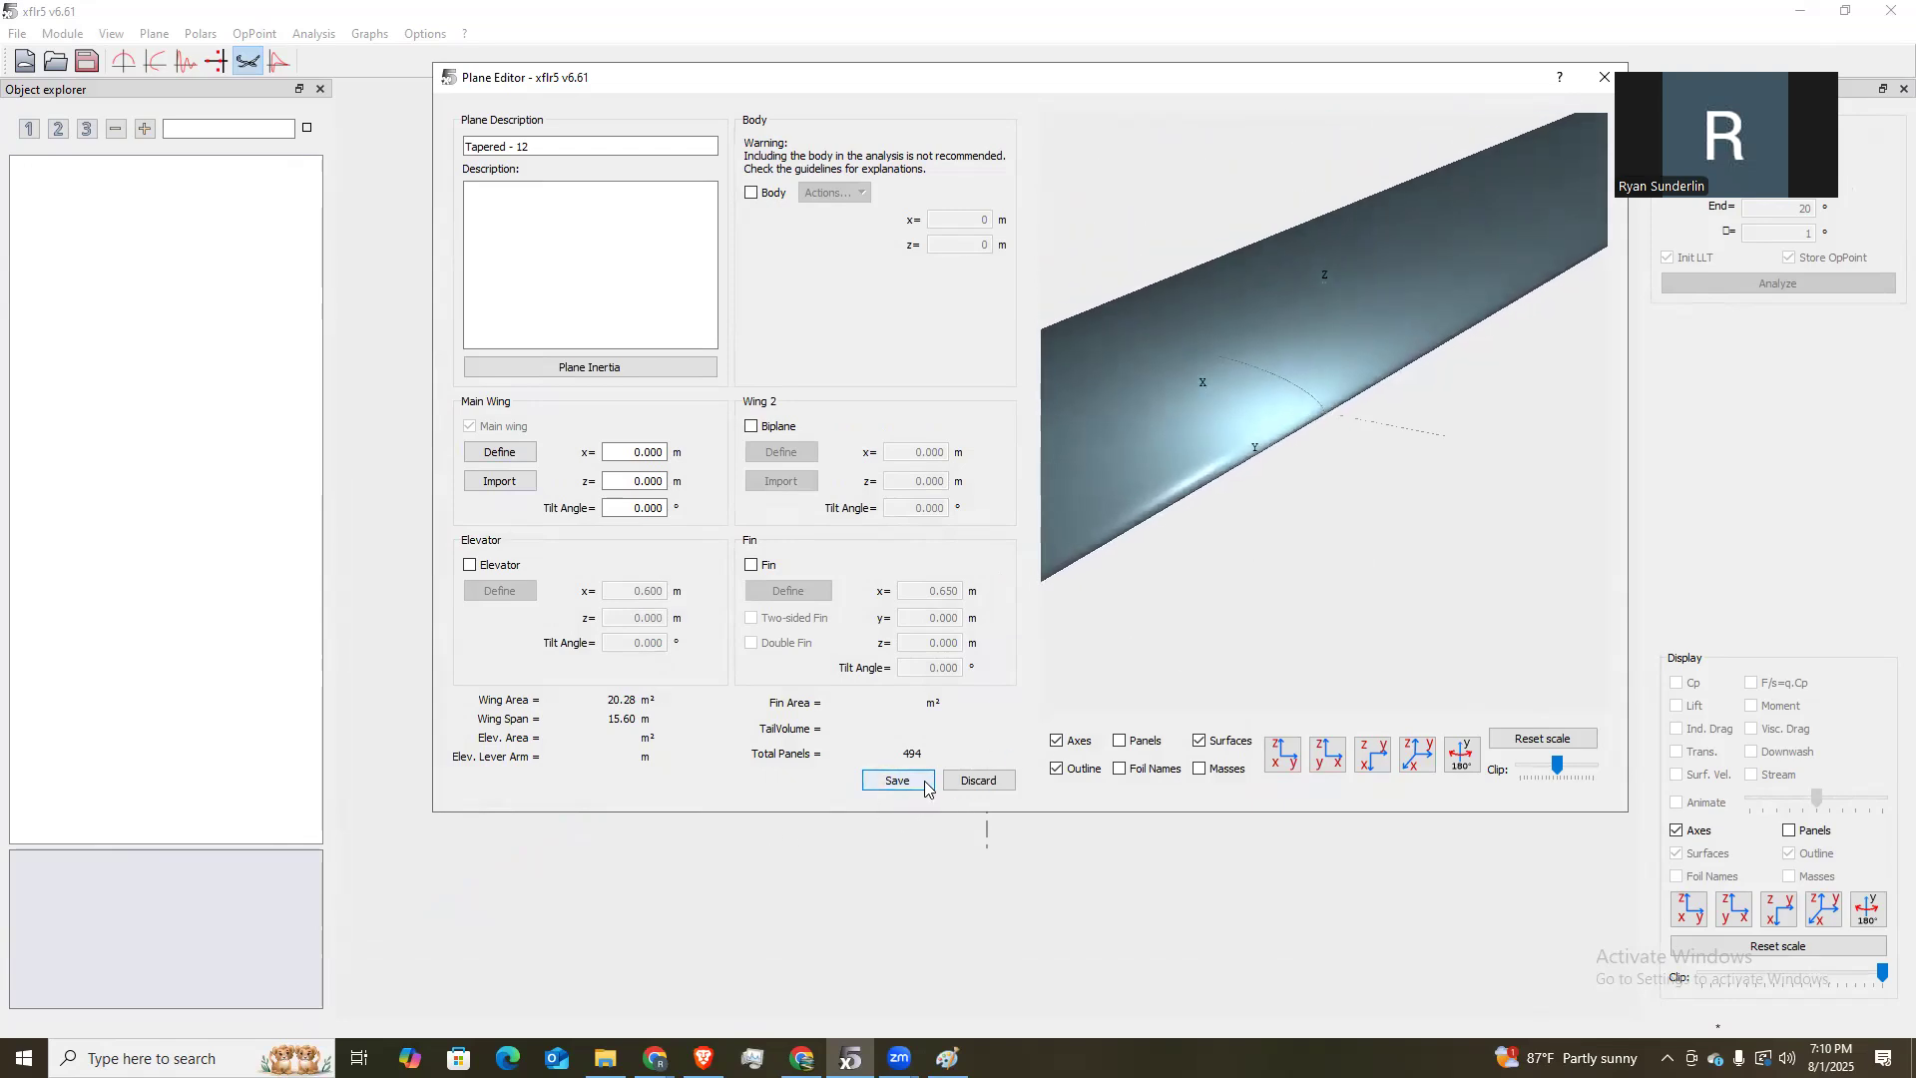
{"action": "left_click", "coordinate": [924, 780]}
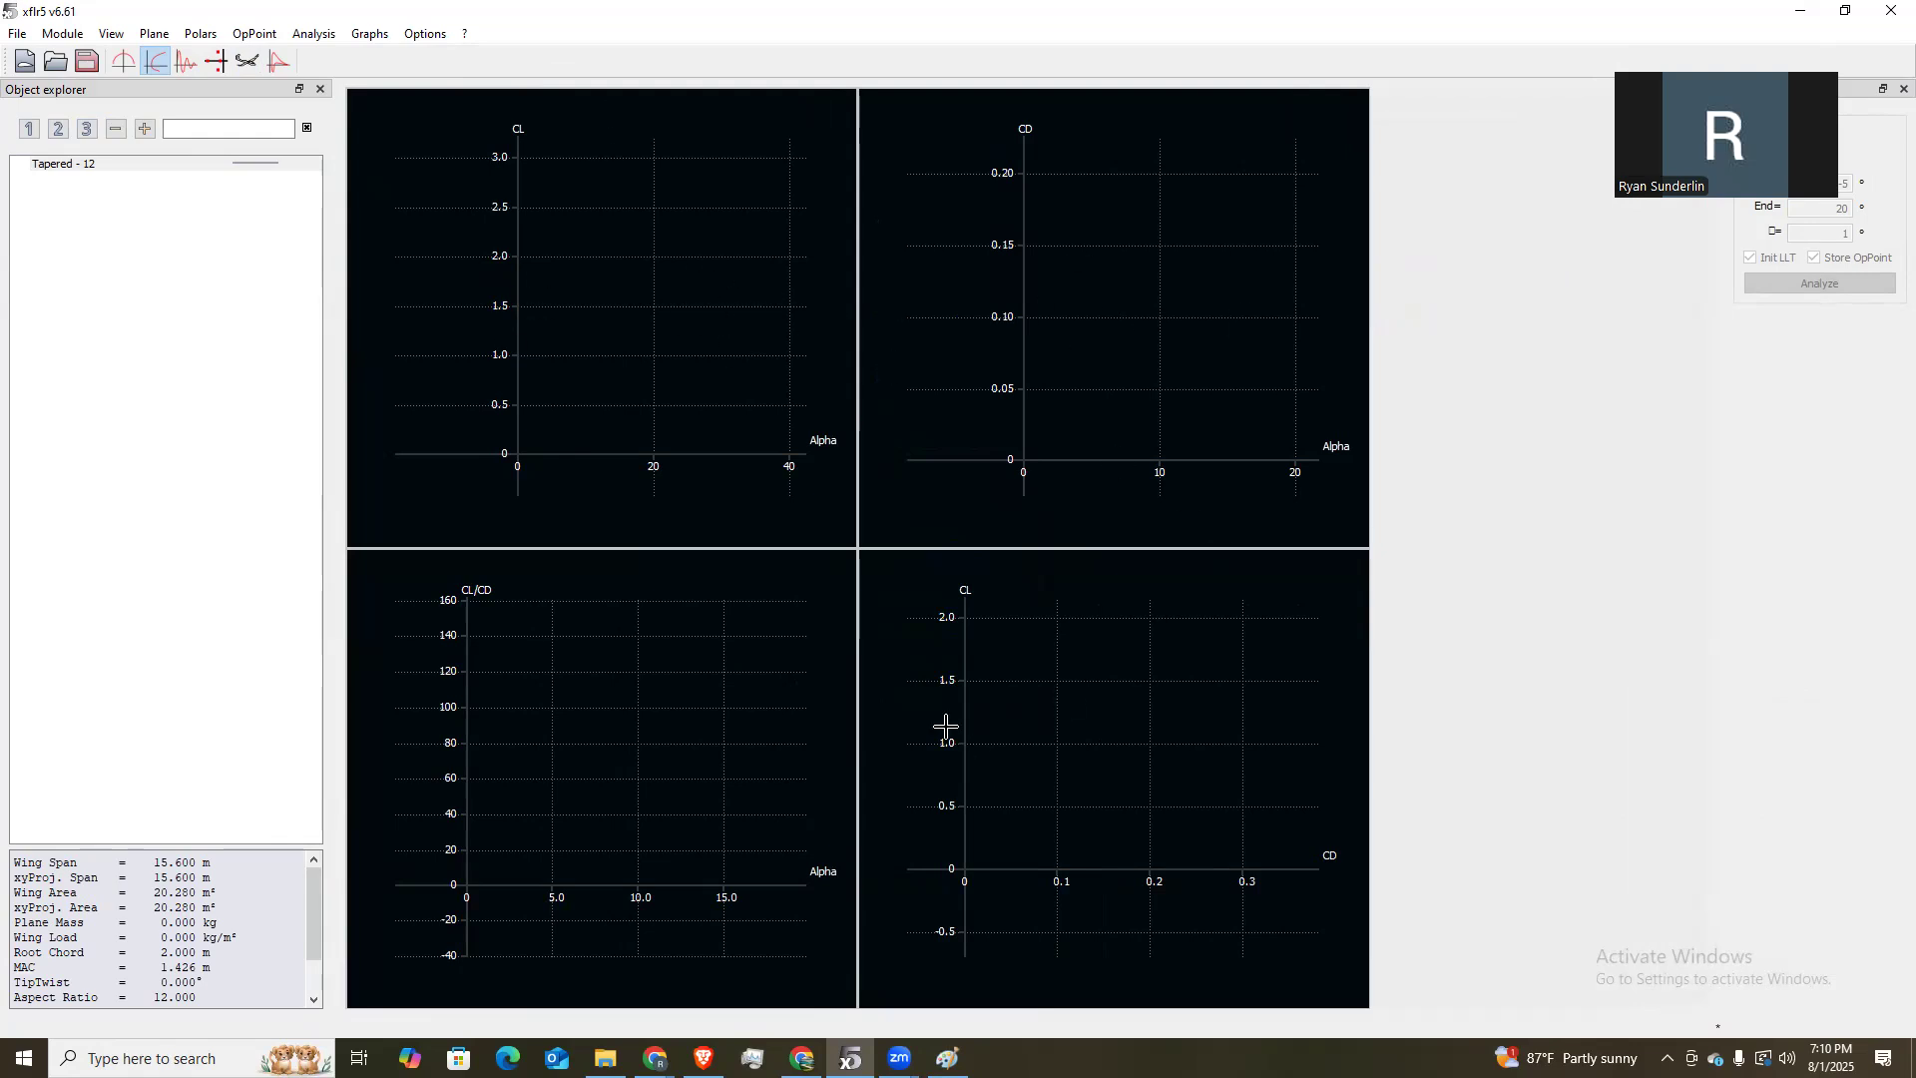
Review the axis variables of the CL against Alpha and CL/CD against Alpha graphs, keeping their settings.
{"action": "double_click", "coordinate": [703, 315]}
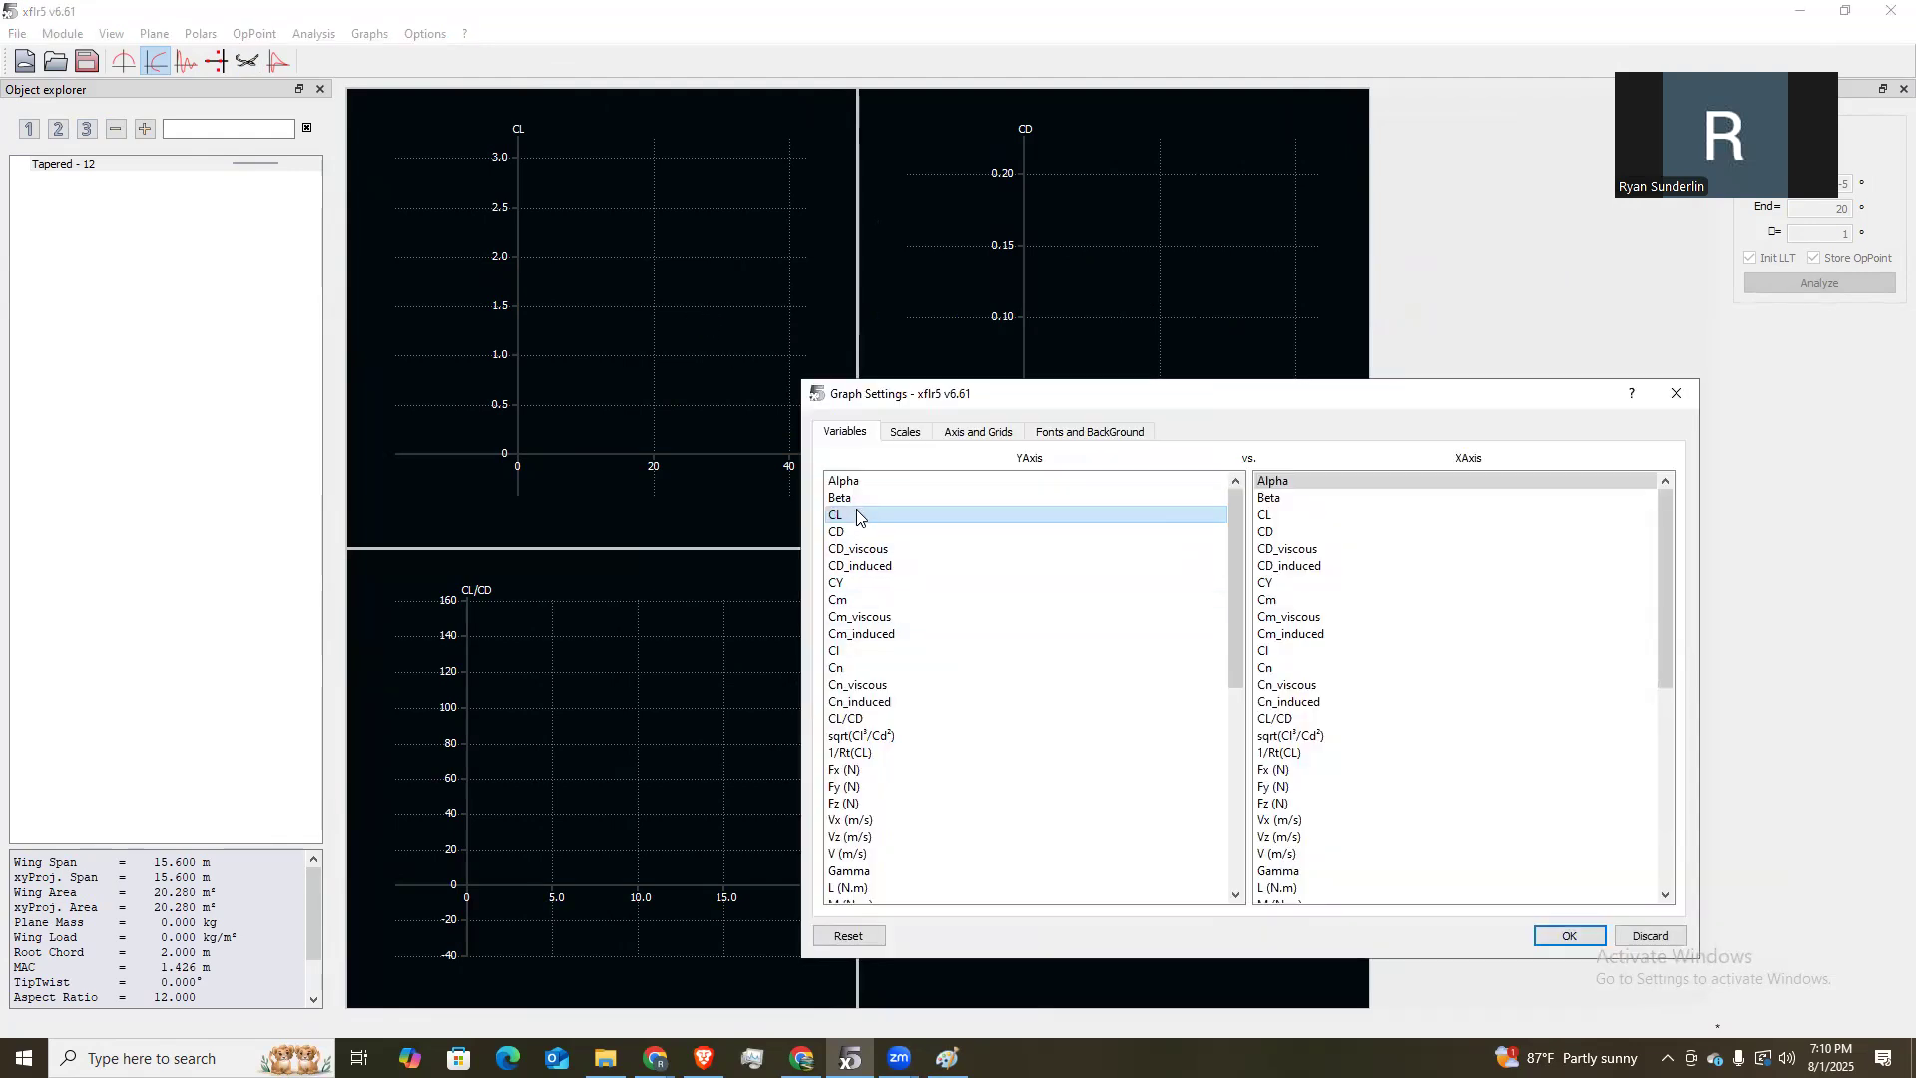
{"action": "left_click", "coordinate": [1569, 938]}
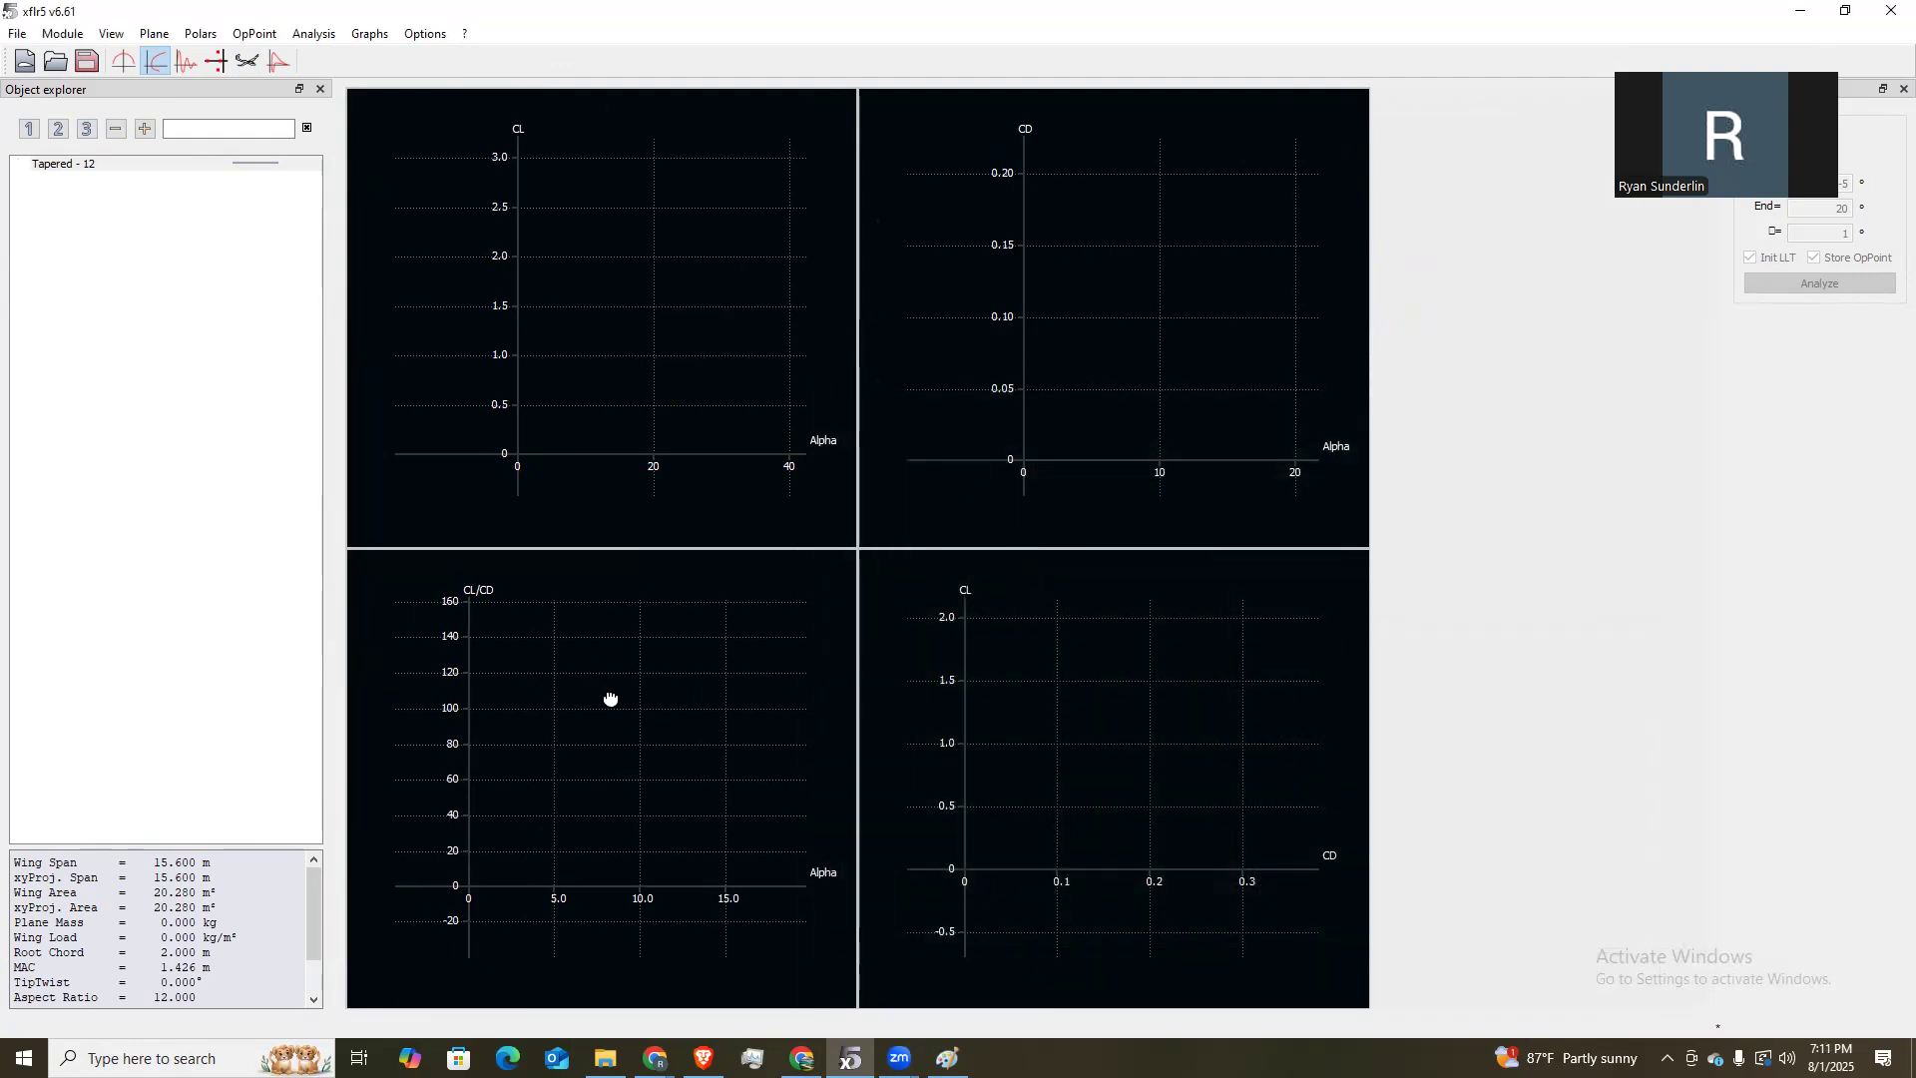
{"action": "double_click", "coordinate": [611, 699]}
{"action": "left_click", "coordinate": [1300, 737]}
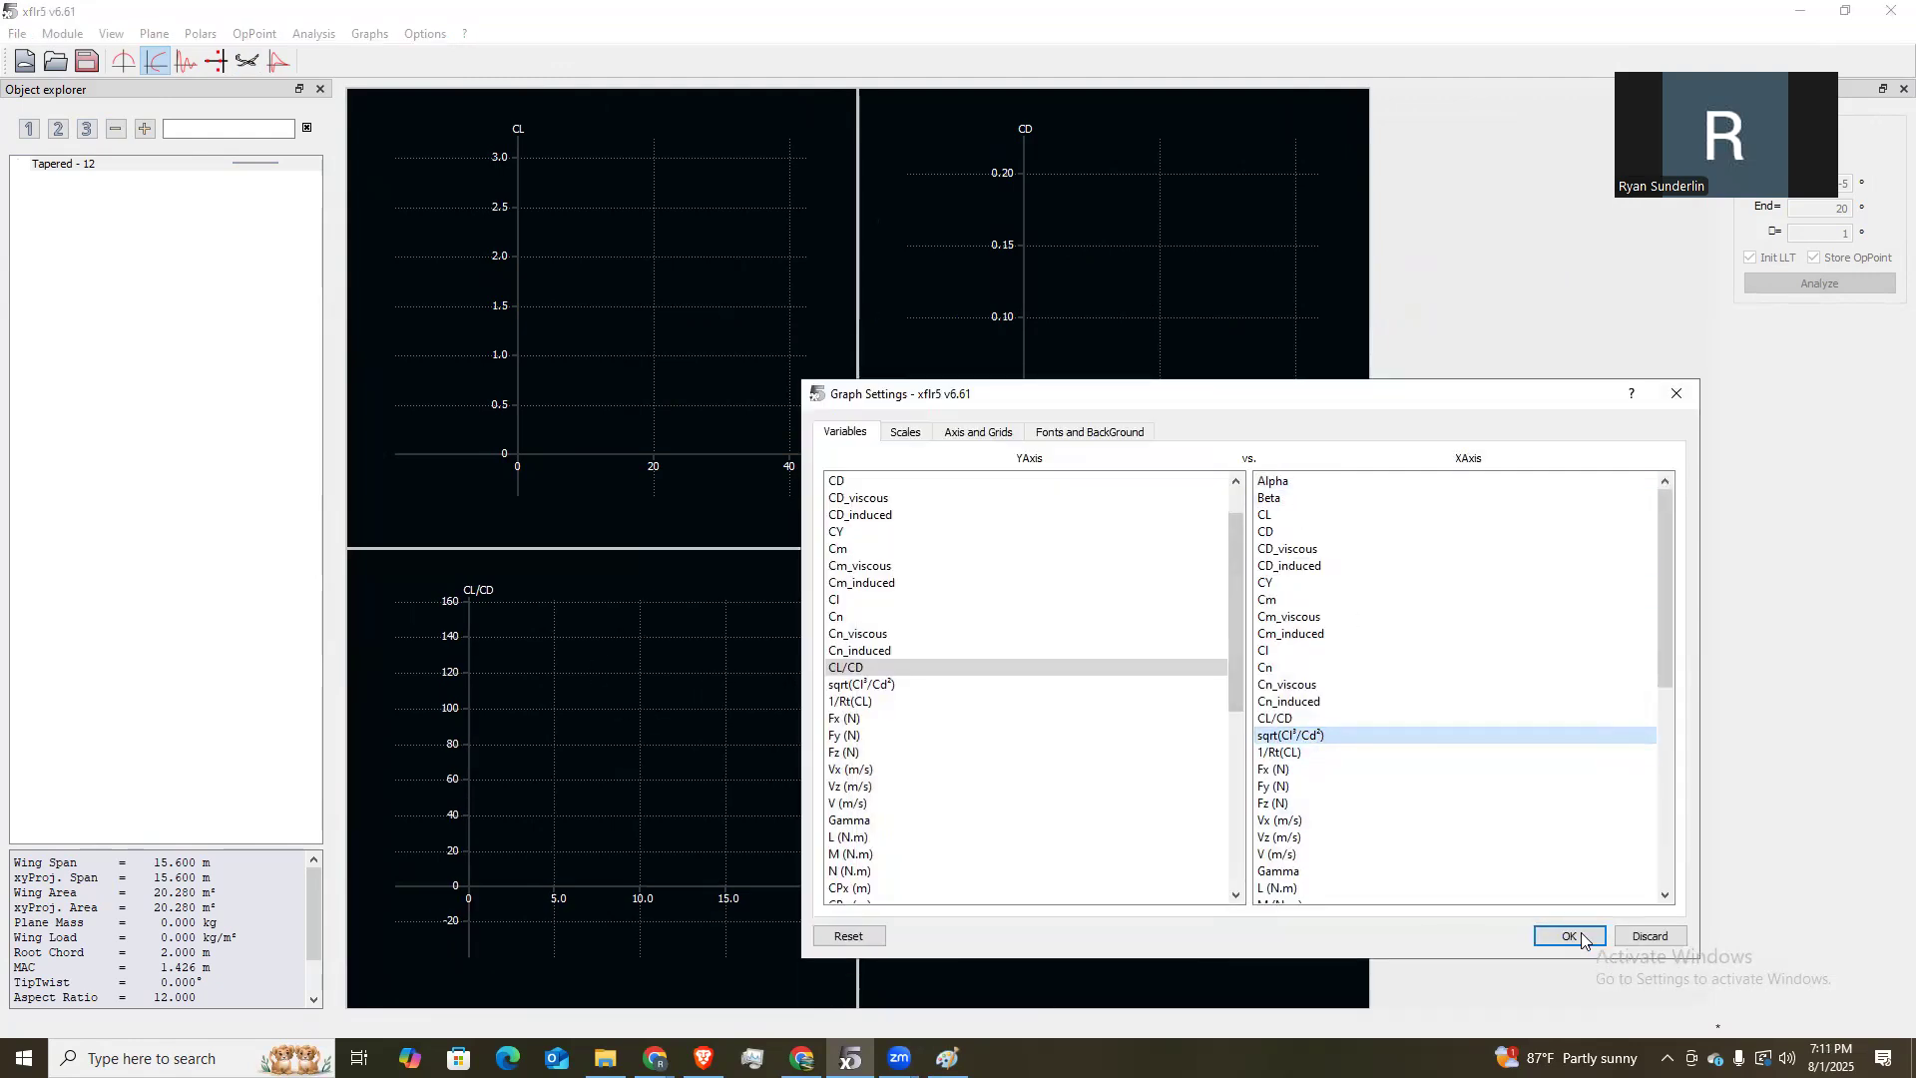
{"action": "left_click", "coordinate": [1677, 394]}
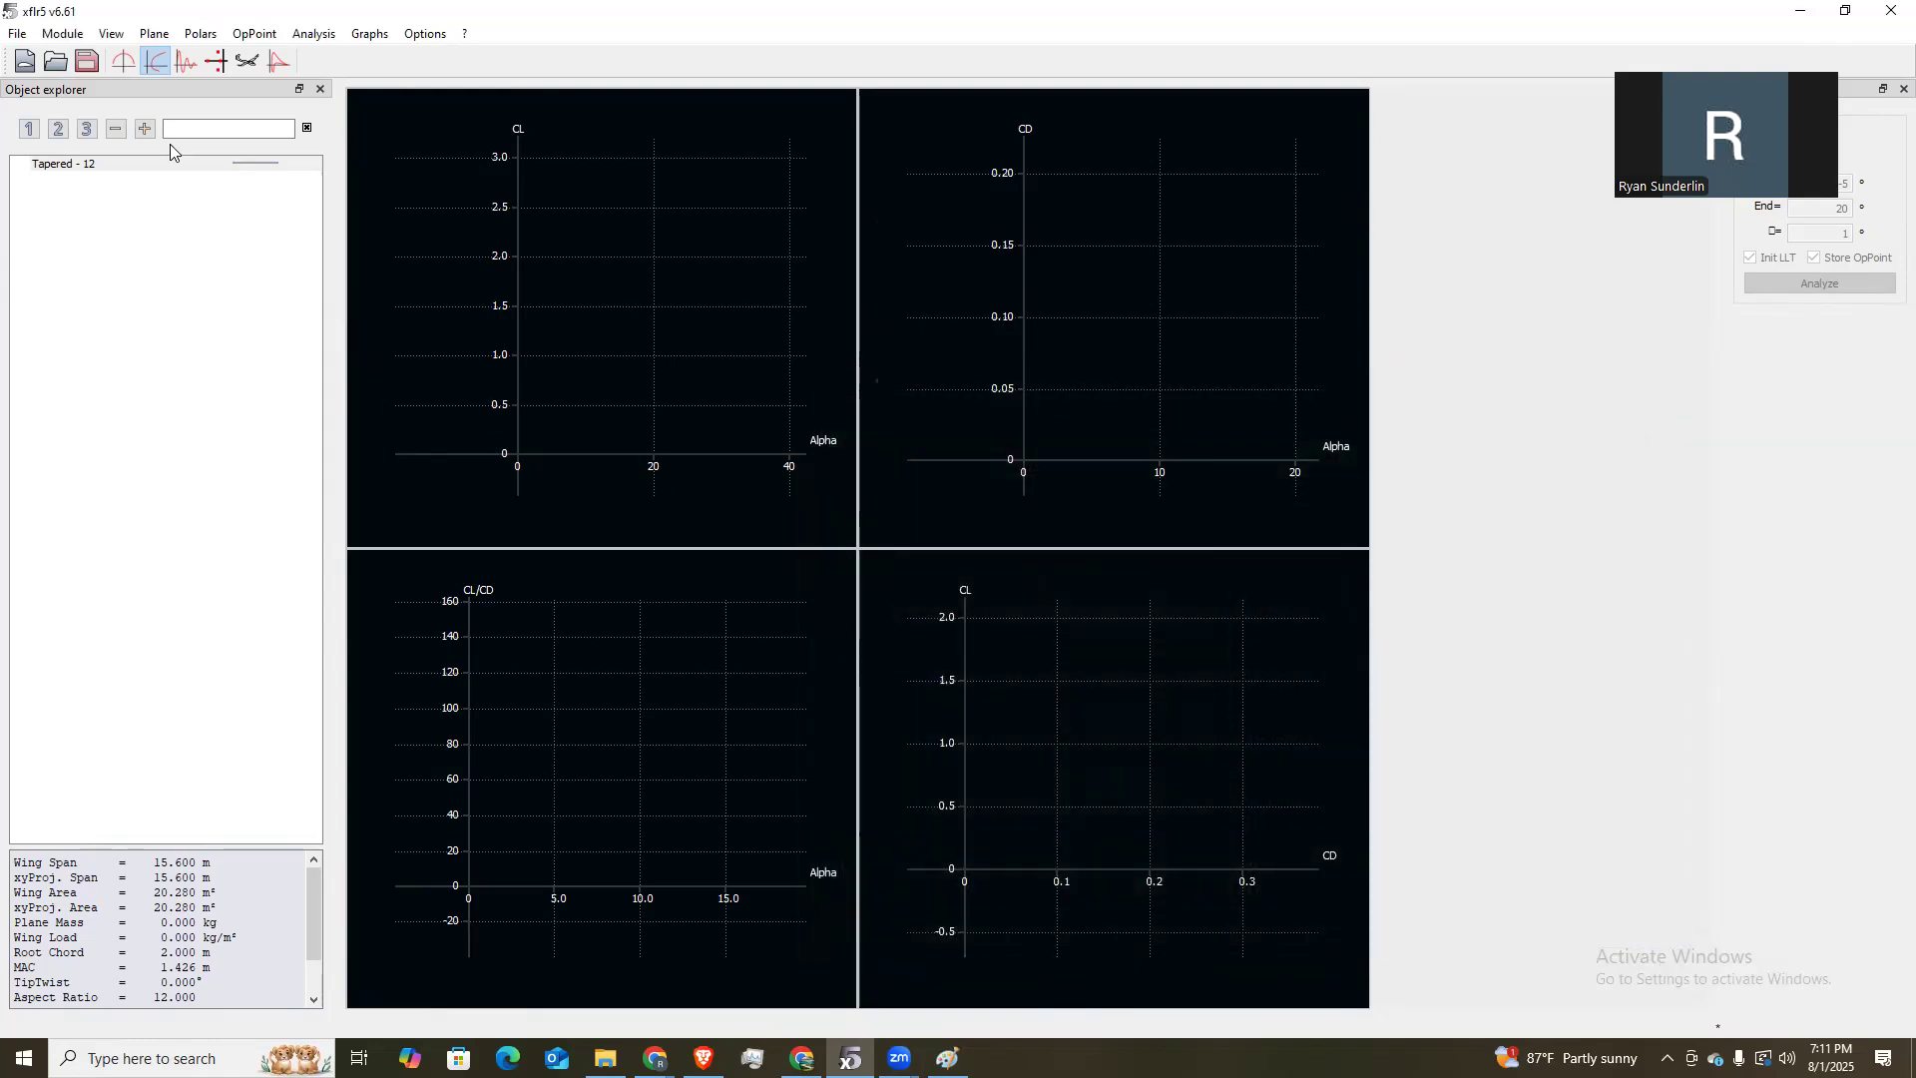
Define and save a Type 1 fixed-speed analysis at 30 m/s for the plane, using the LLT (Wing only) method.
{"action": "left_click", "coordinate": [314, 34]}
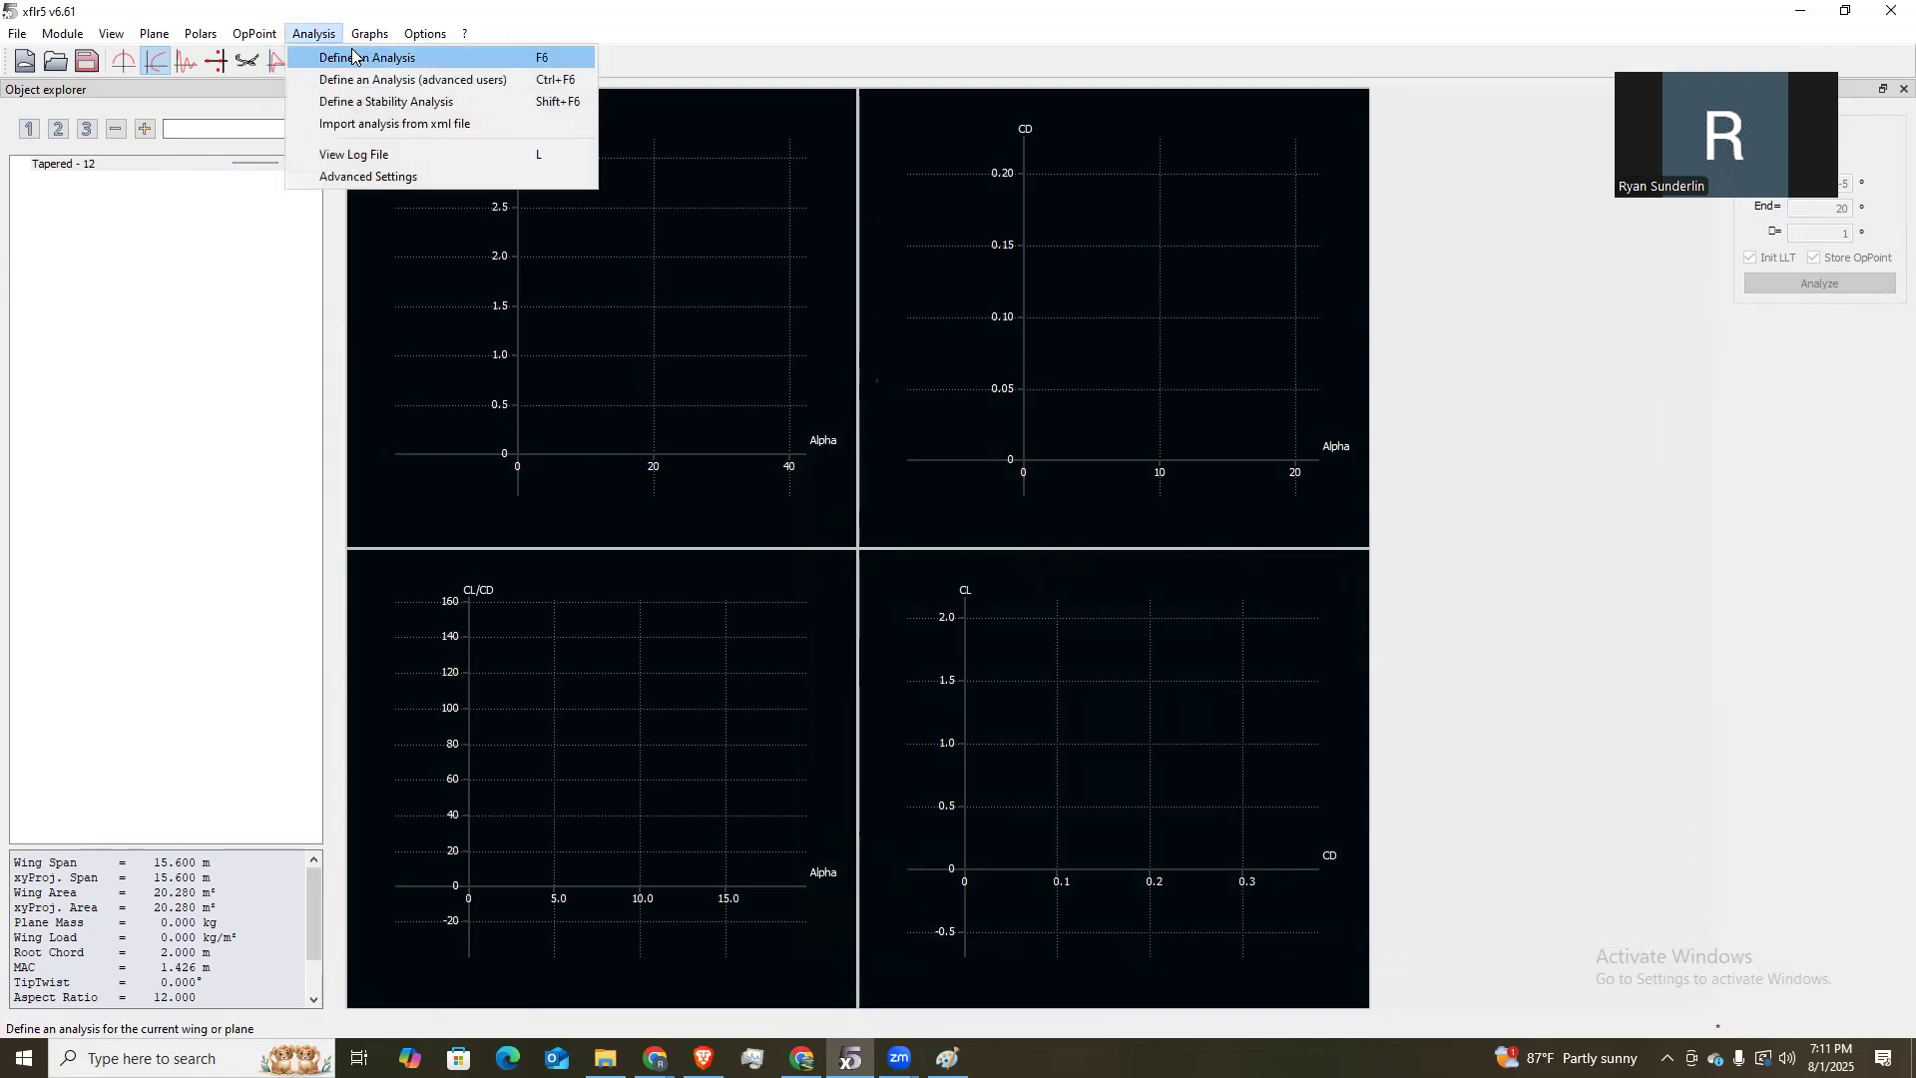
{"action": "left_click", "coordinate": [353, 57]}
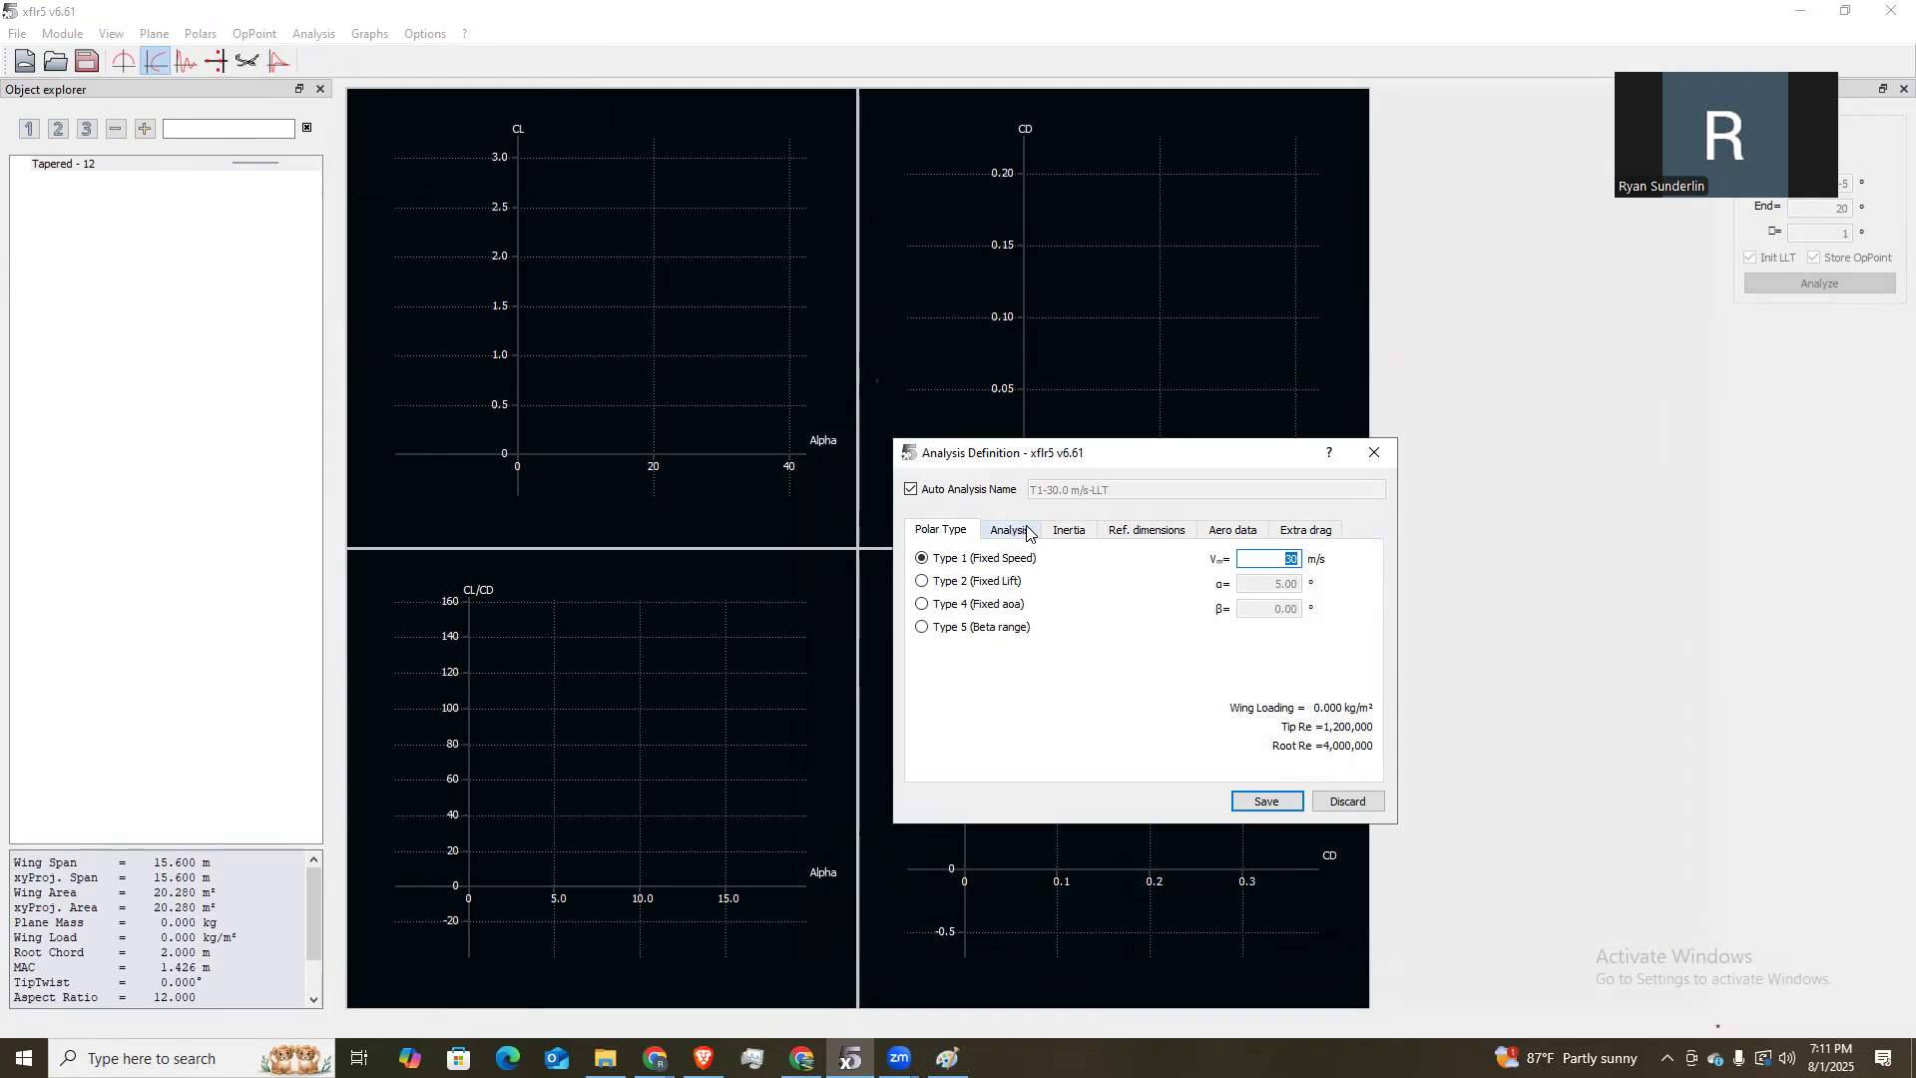
{"action": "left_click", "coordinate": [1013, 531]}
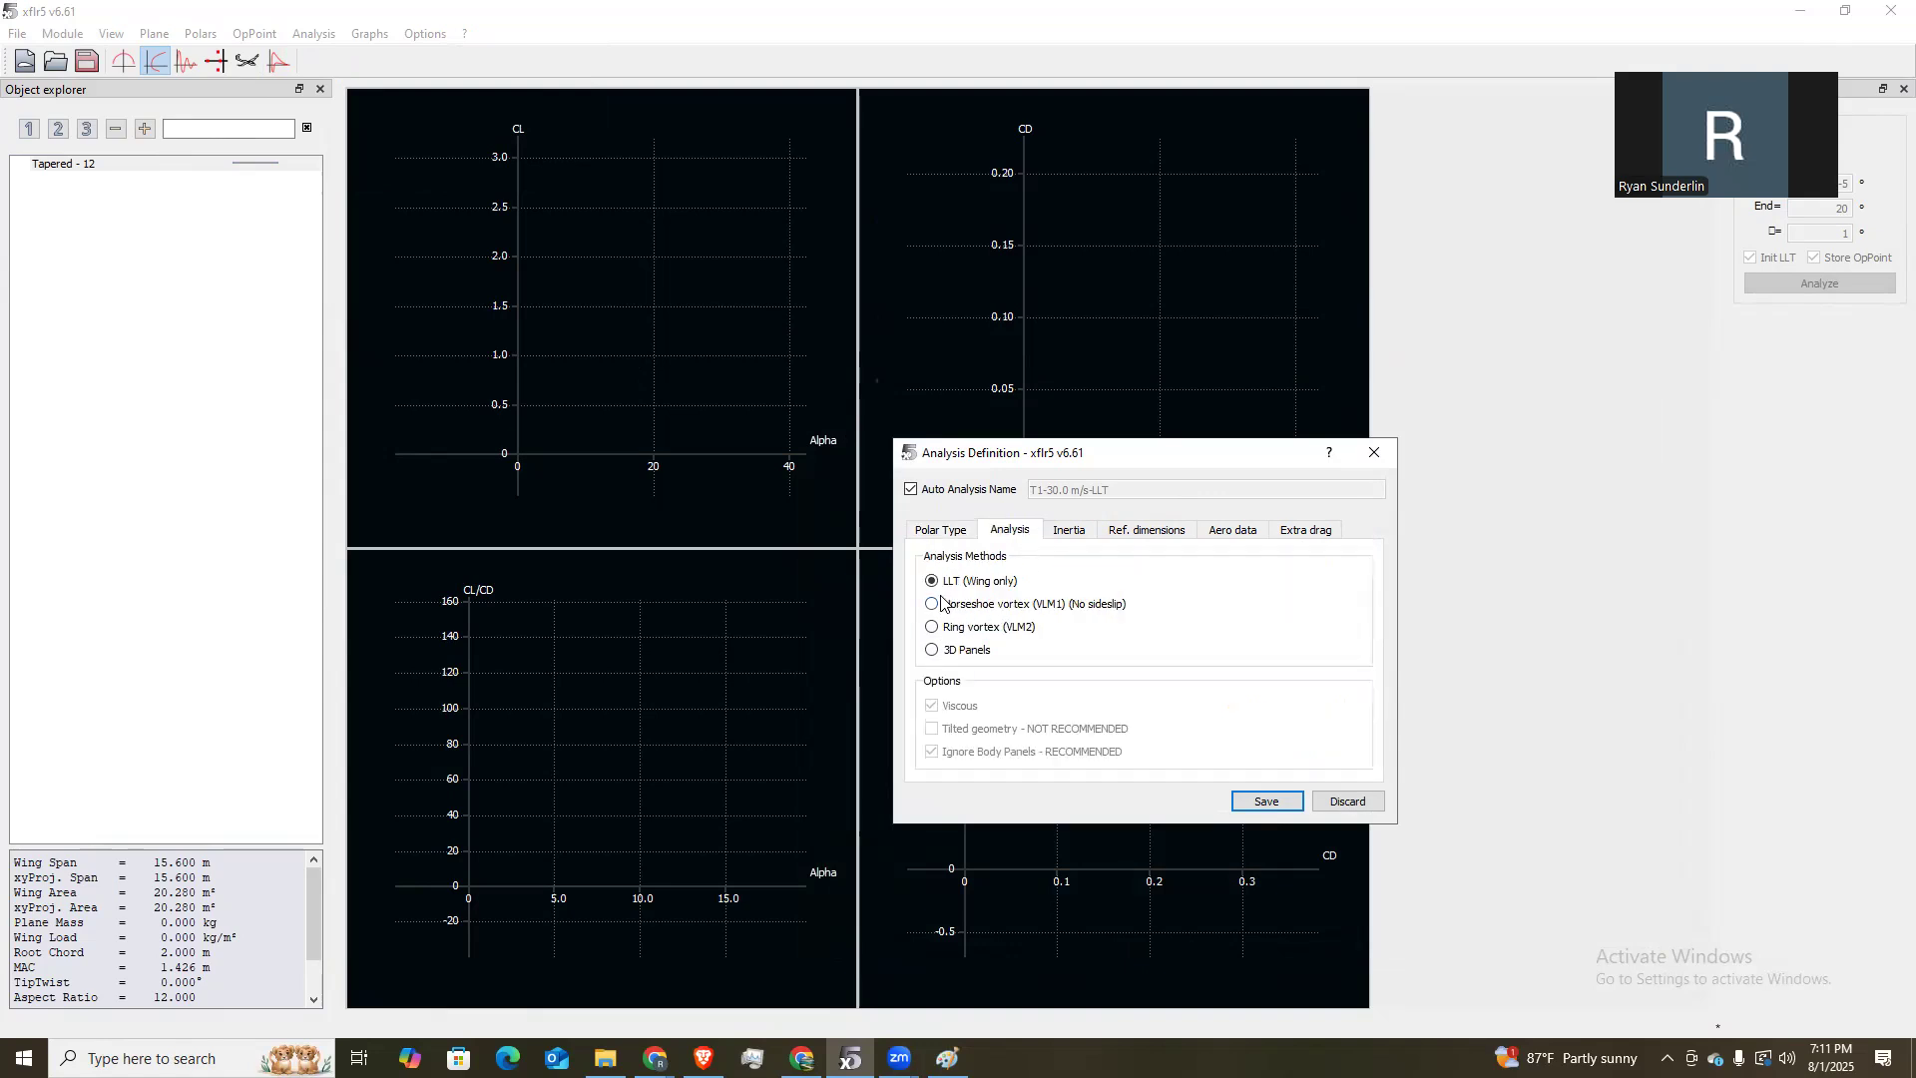
{"action": "scroll", "coordinate": [1056, 531], "scroll_direction": "down", "scroll_amount": 4}
{"action": "left_click", "coordinate": [1023, 533]}
{"action": "left_click", "coordinate": [941, 532]}
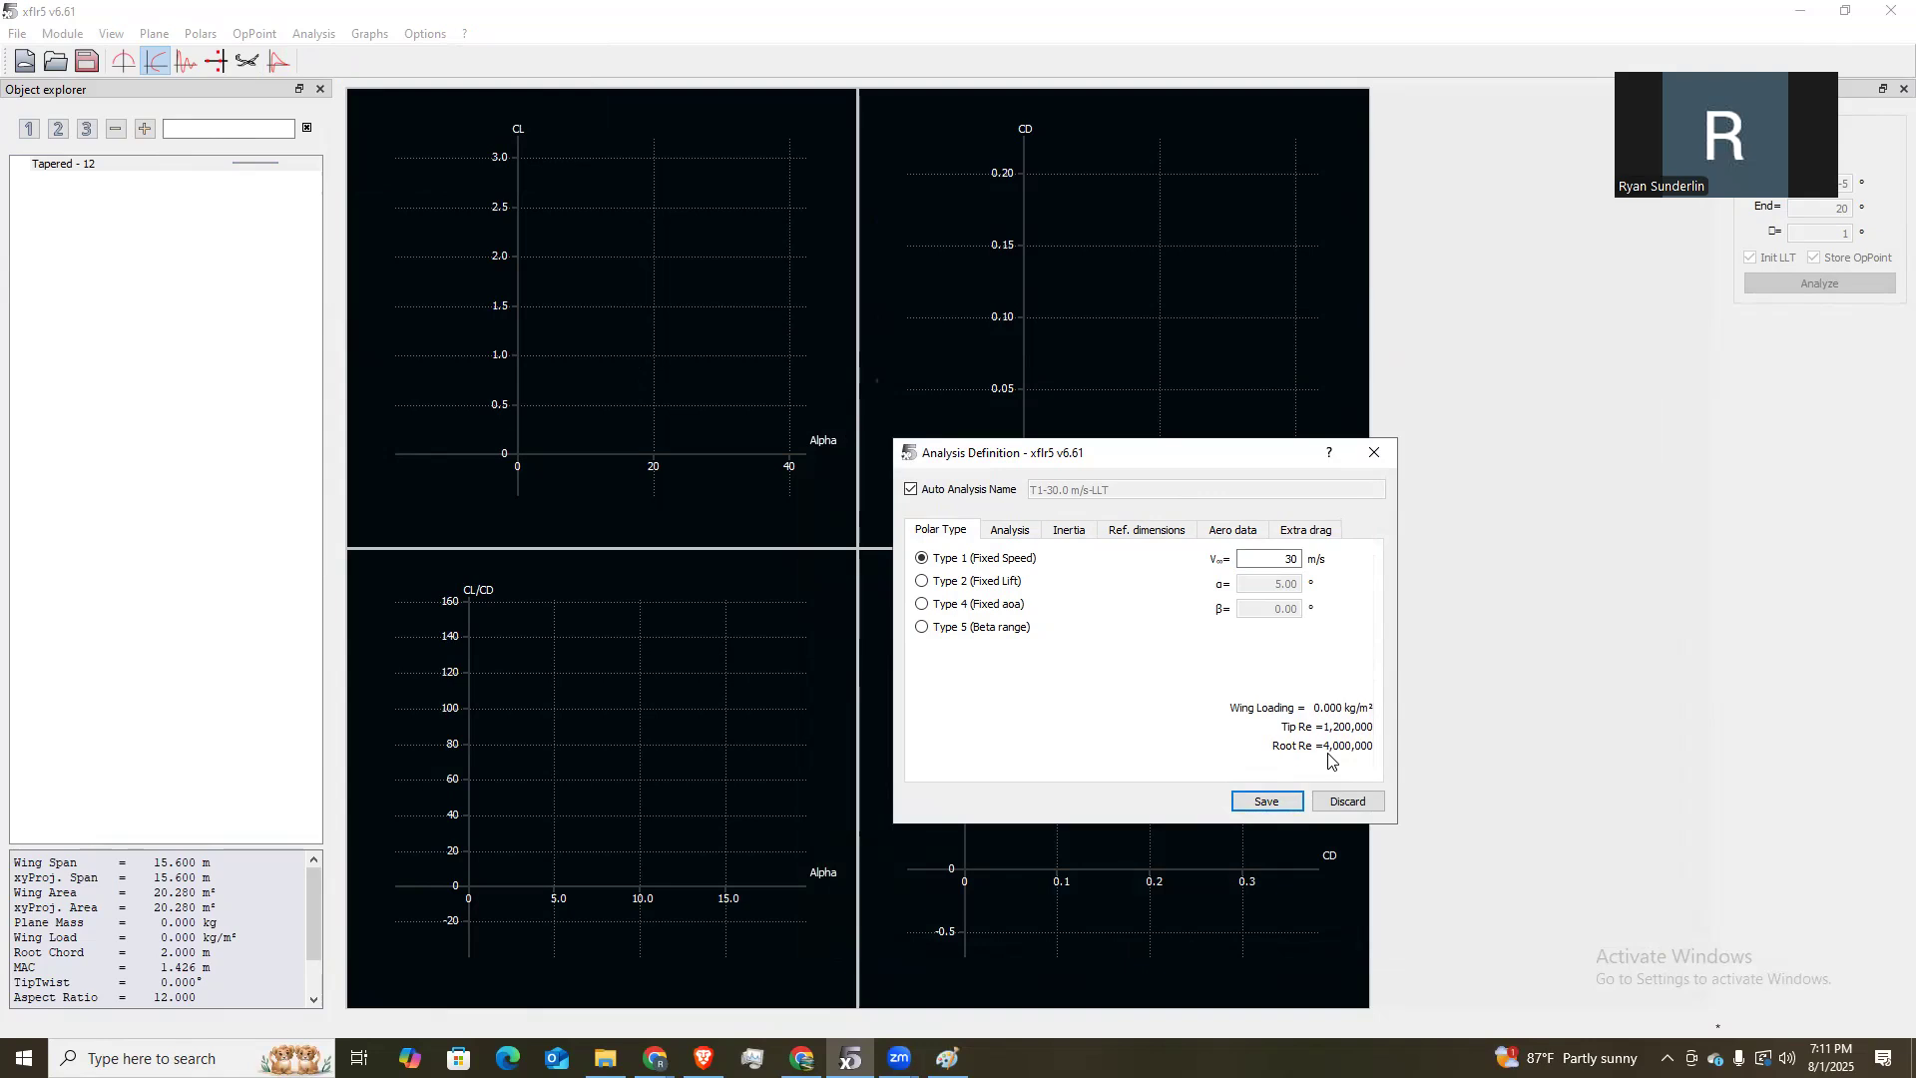
{"action": "left_click", "coordinate": [1268, 800]}
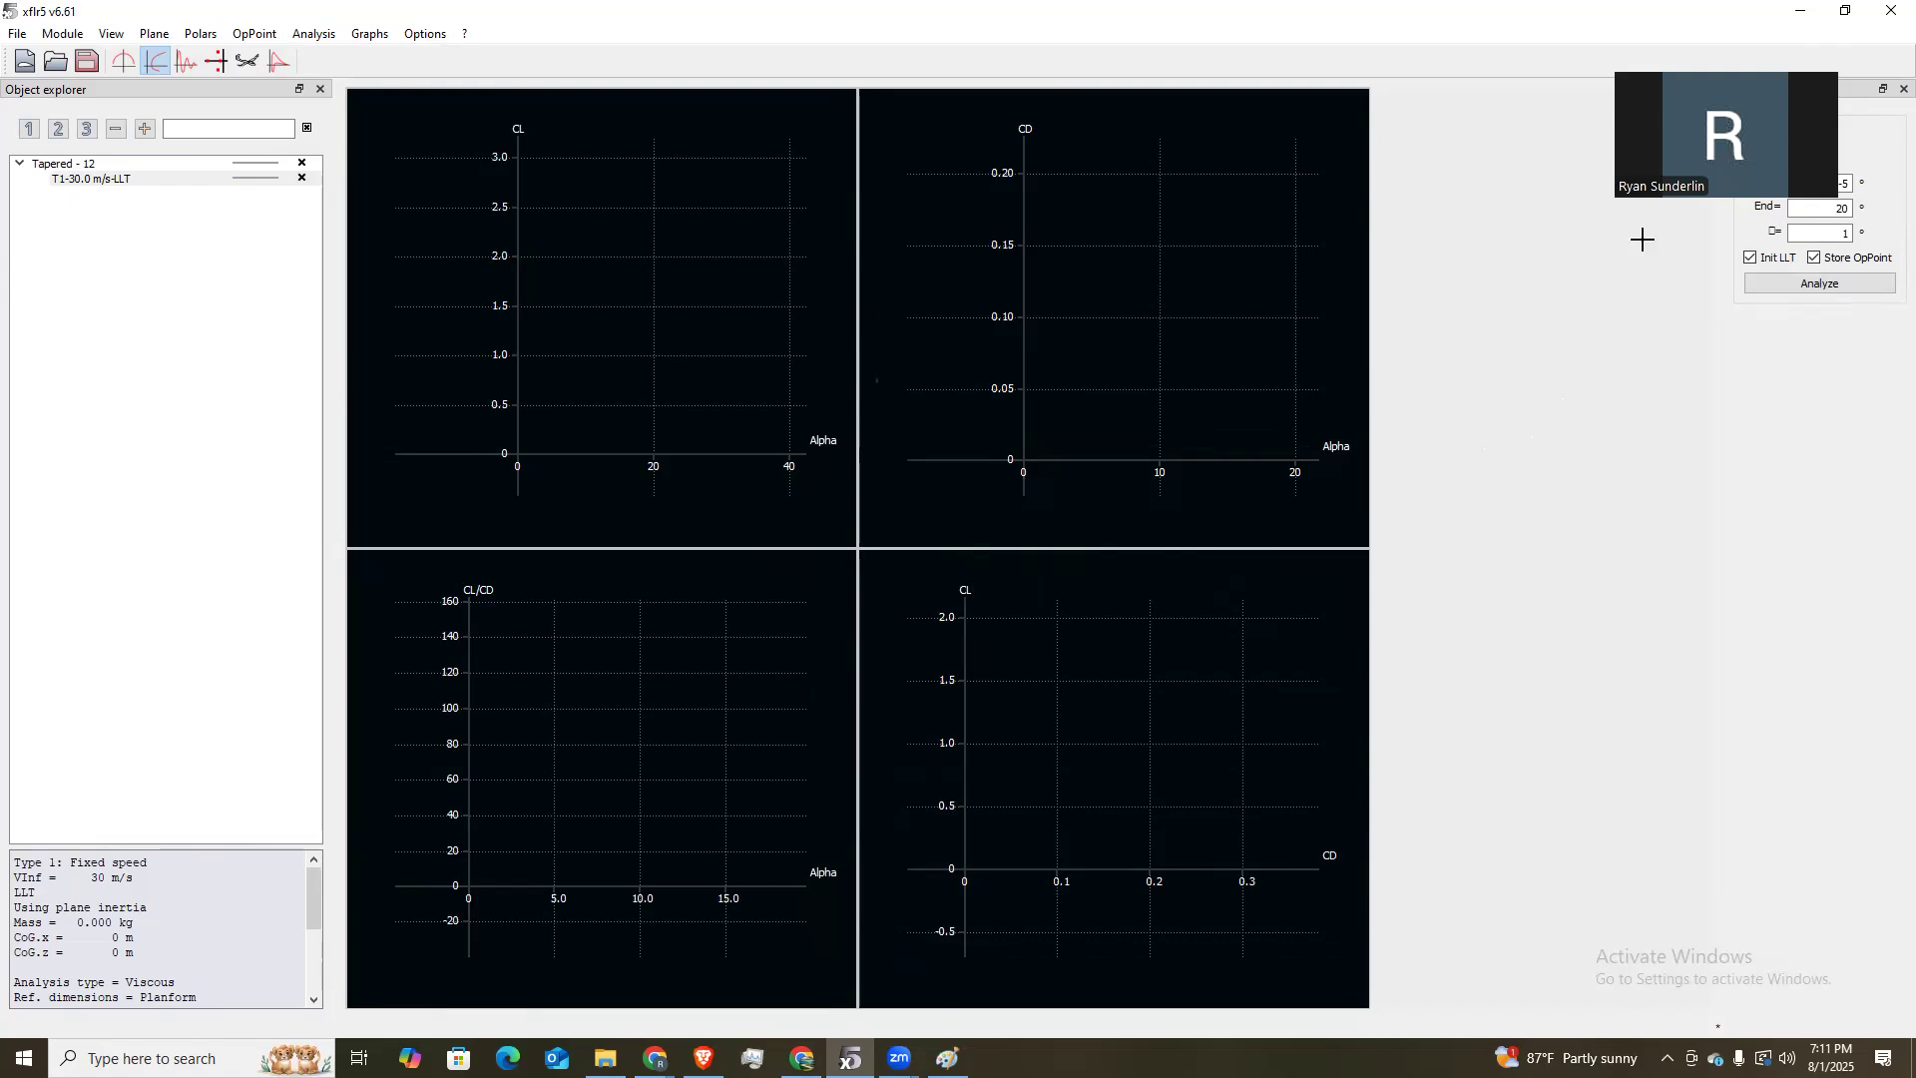
Run the LLT analysis sequence from -5° to 20° in 1° steps, check its convergence log and close it.
{"action": "left_click_drag", "start_coordinate": [1712, 67], "coordinate": [1570, 64]}
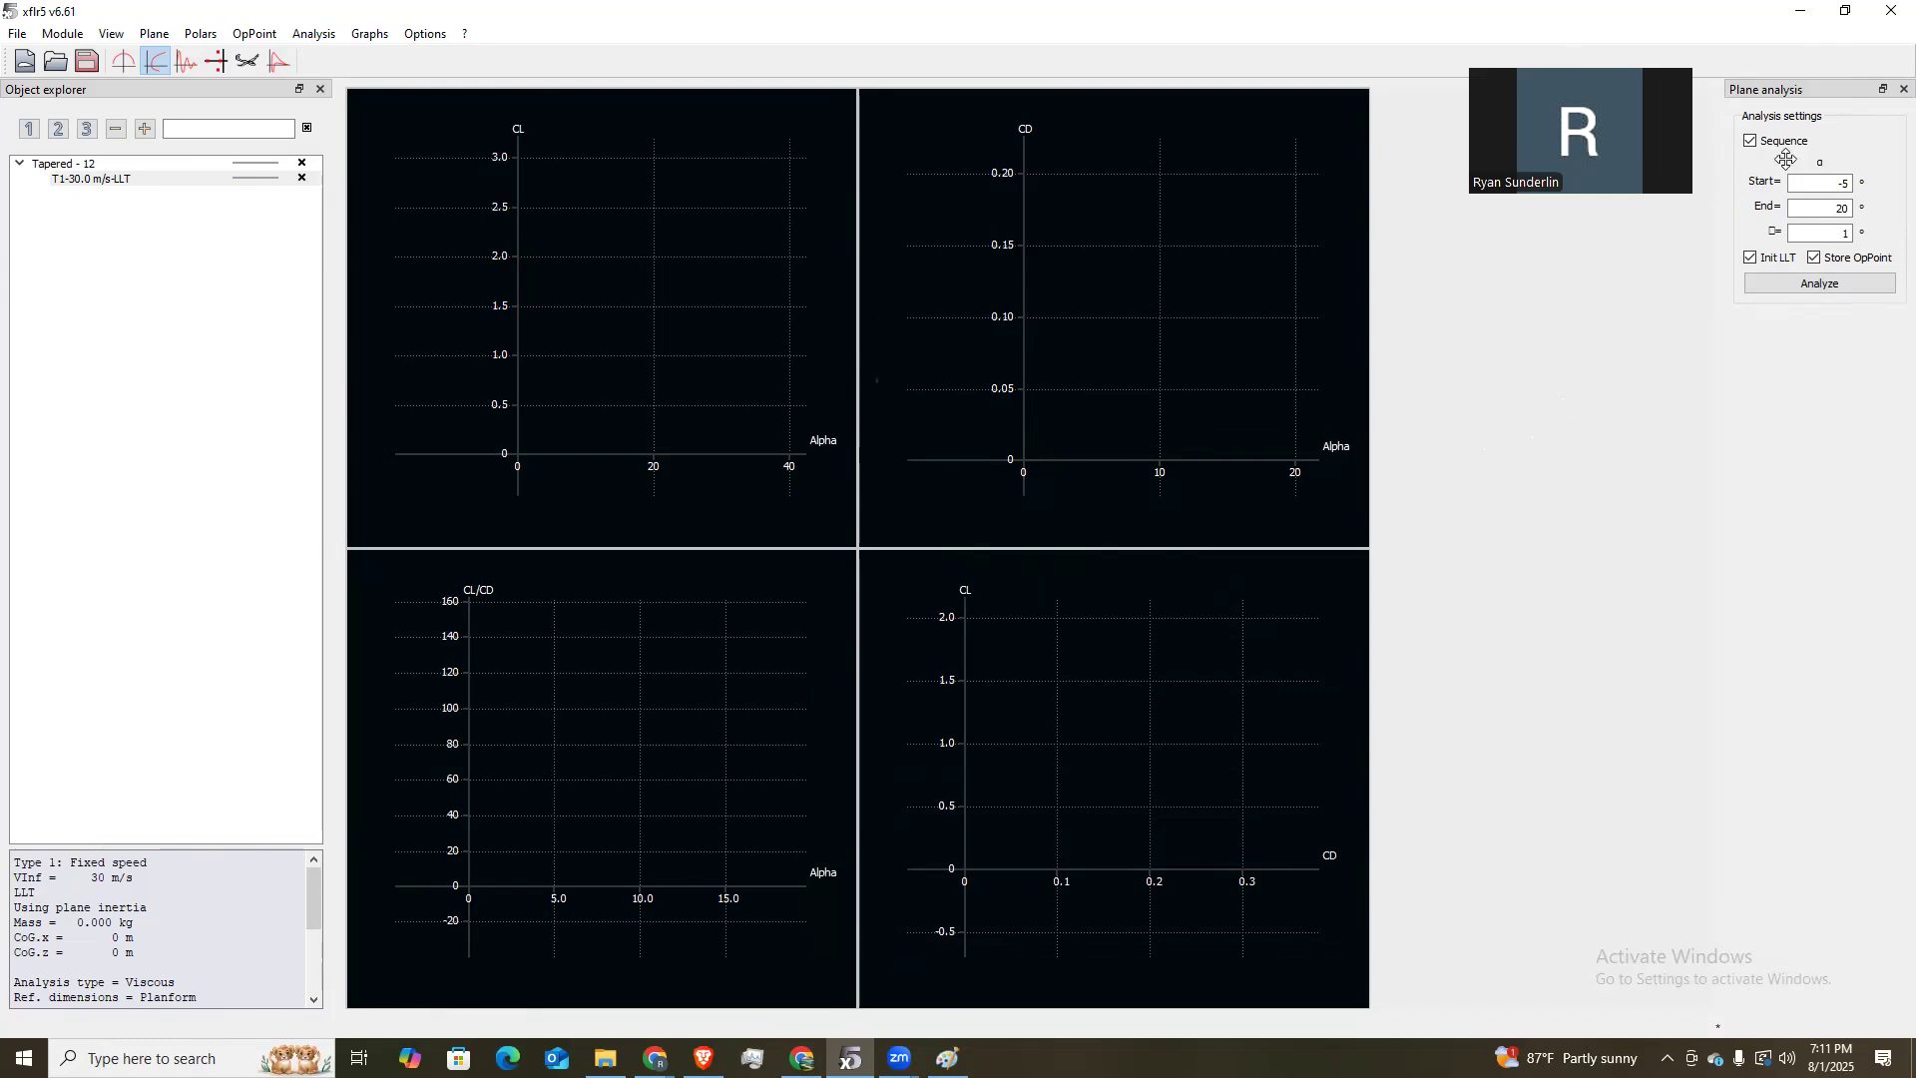
{"action": "left_click", "coordinate": [1816, 287]}
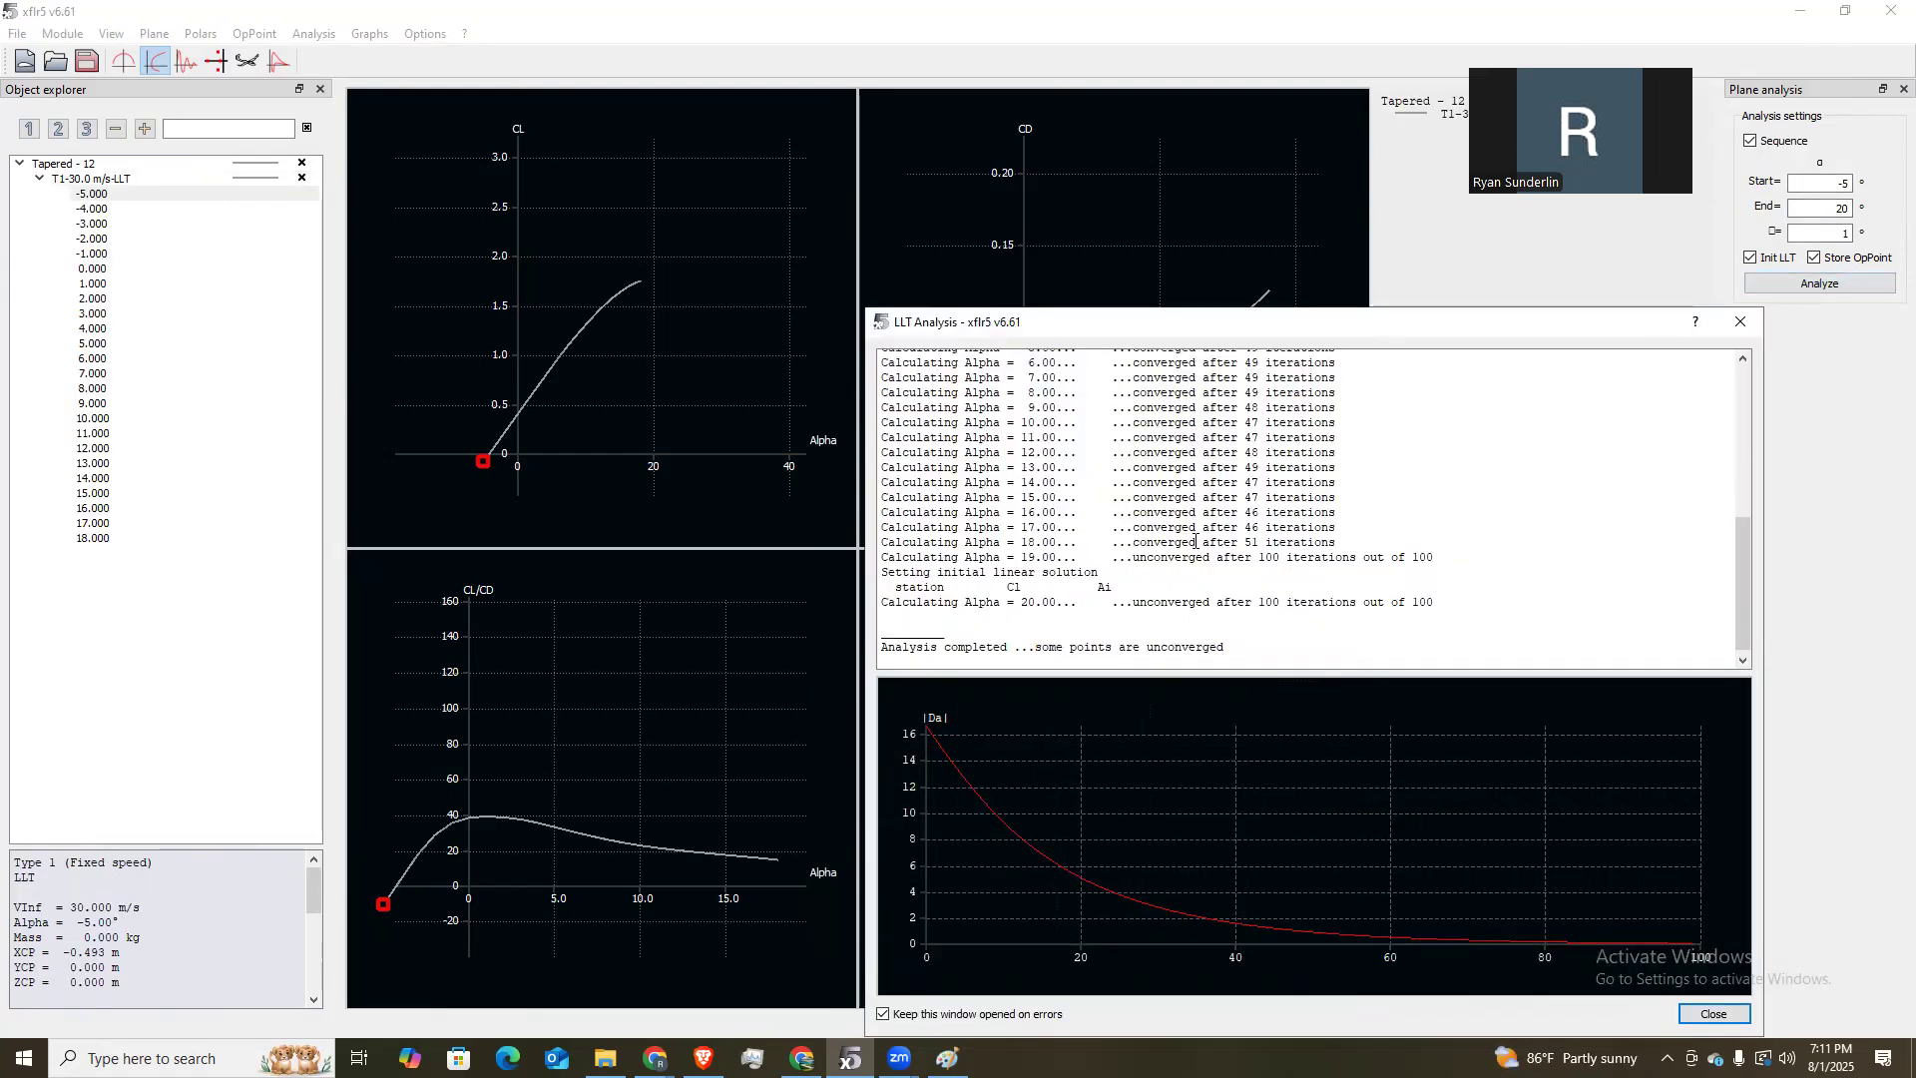
{"action": "scroll", "coordinate": [1238, 564], "scroll_direction": "up", "scroll_amount": 6}
{"action": "scroll", "coordinate": [1295, 531], "scroll_direction": "down", "scroll_amount": 2}
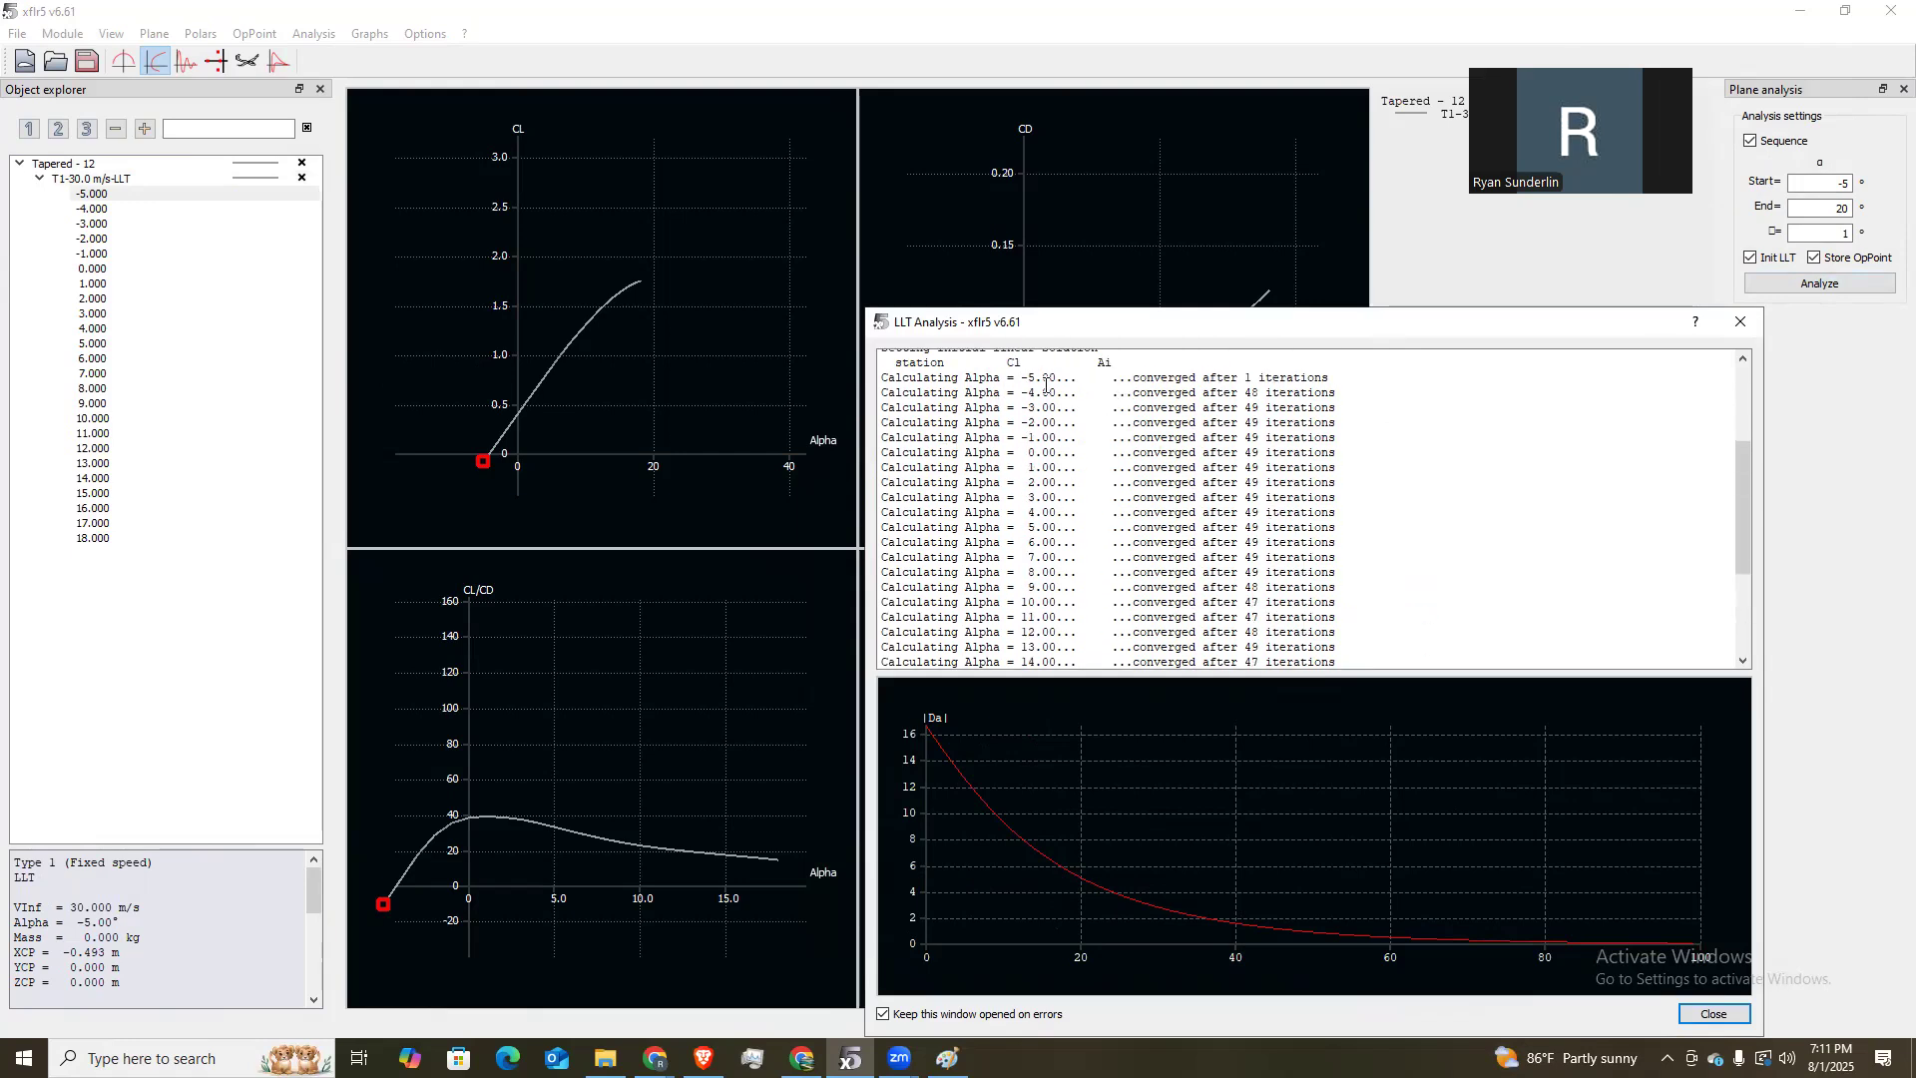
{"action": "scroll", "coordinate": [1103, 633], "scroll_direction": "down", "scroll_amount": 5}
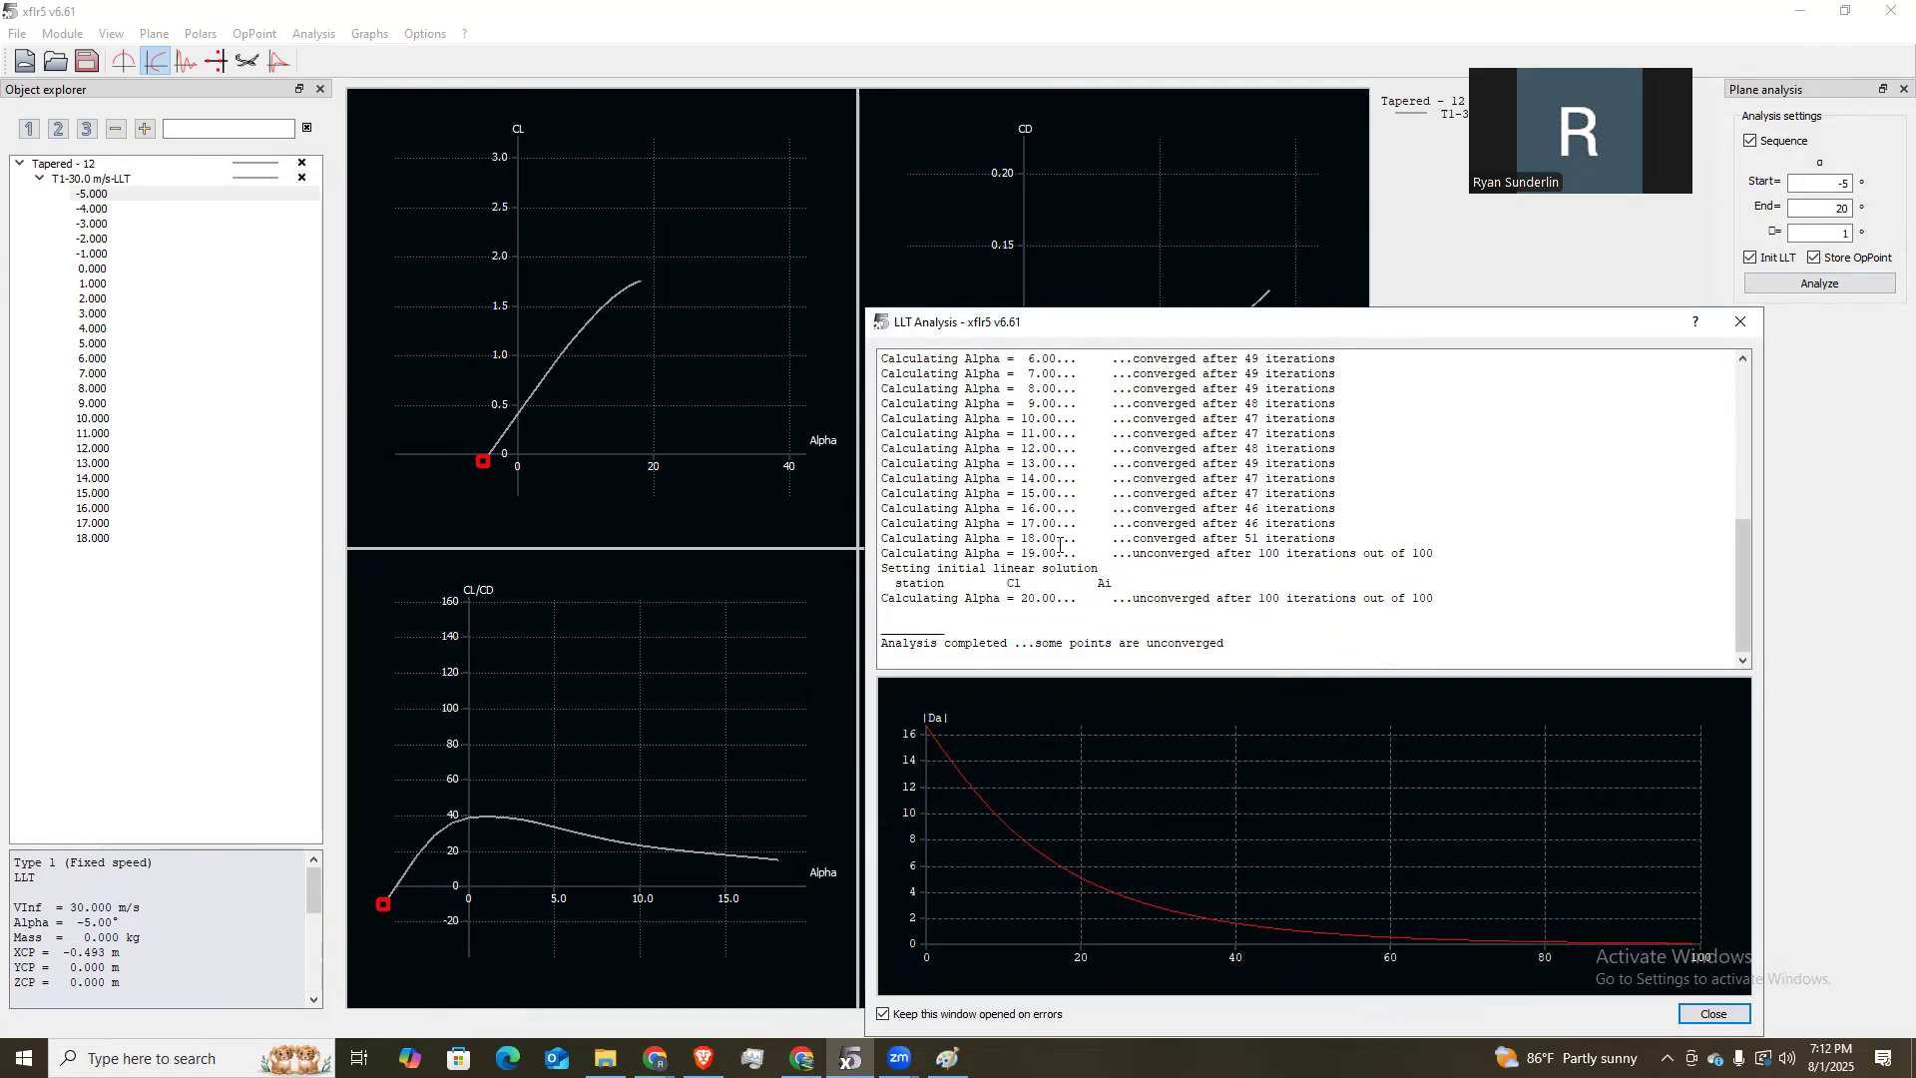
{"action": "left_click_drag", "start_coordinate": [1394, 323], "coordinate": [1298, 285]}
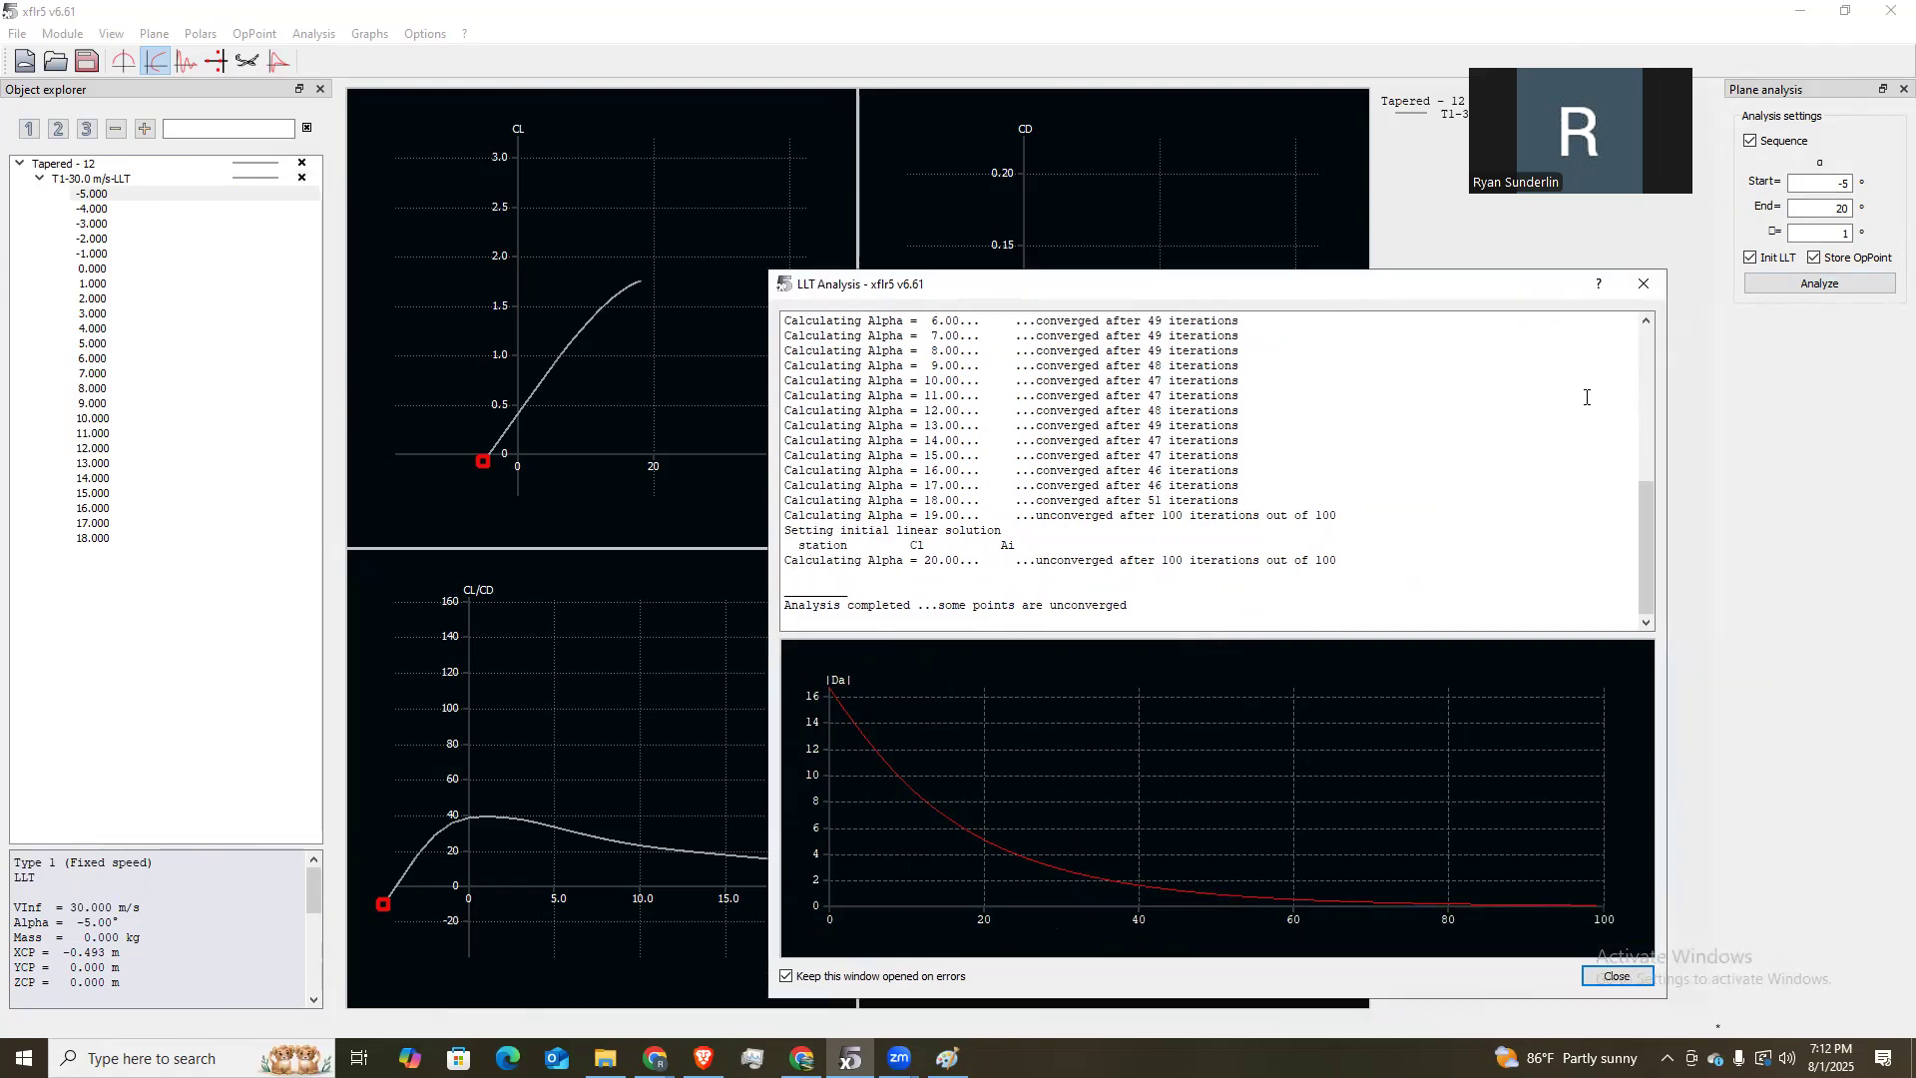
{"action": "left_click", "coordinate": [1615, 977]}
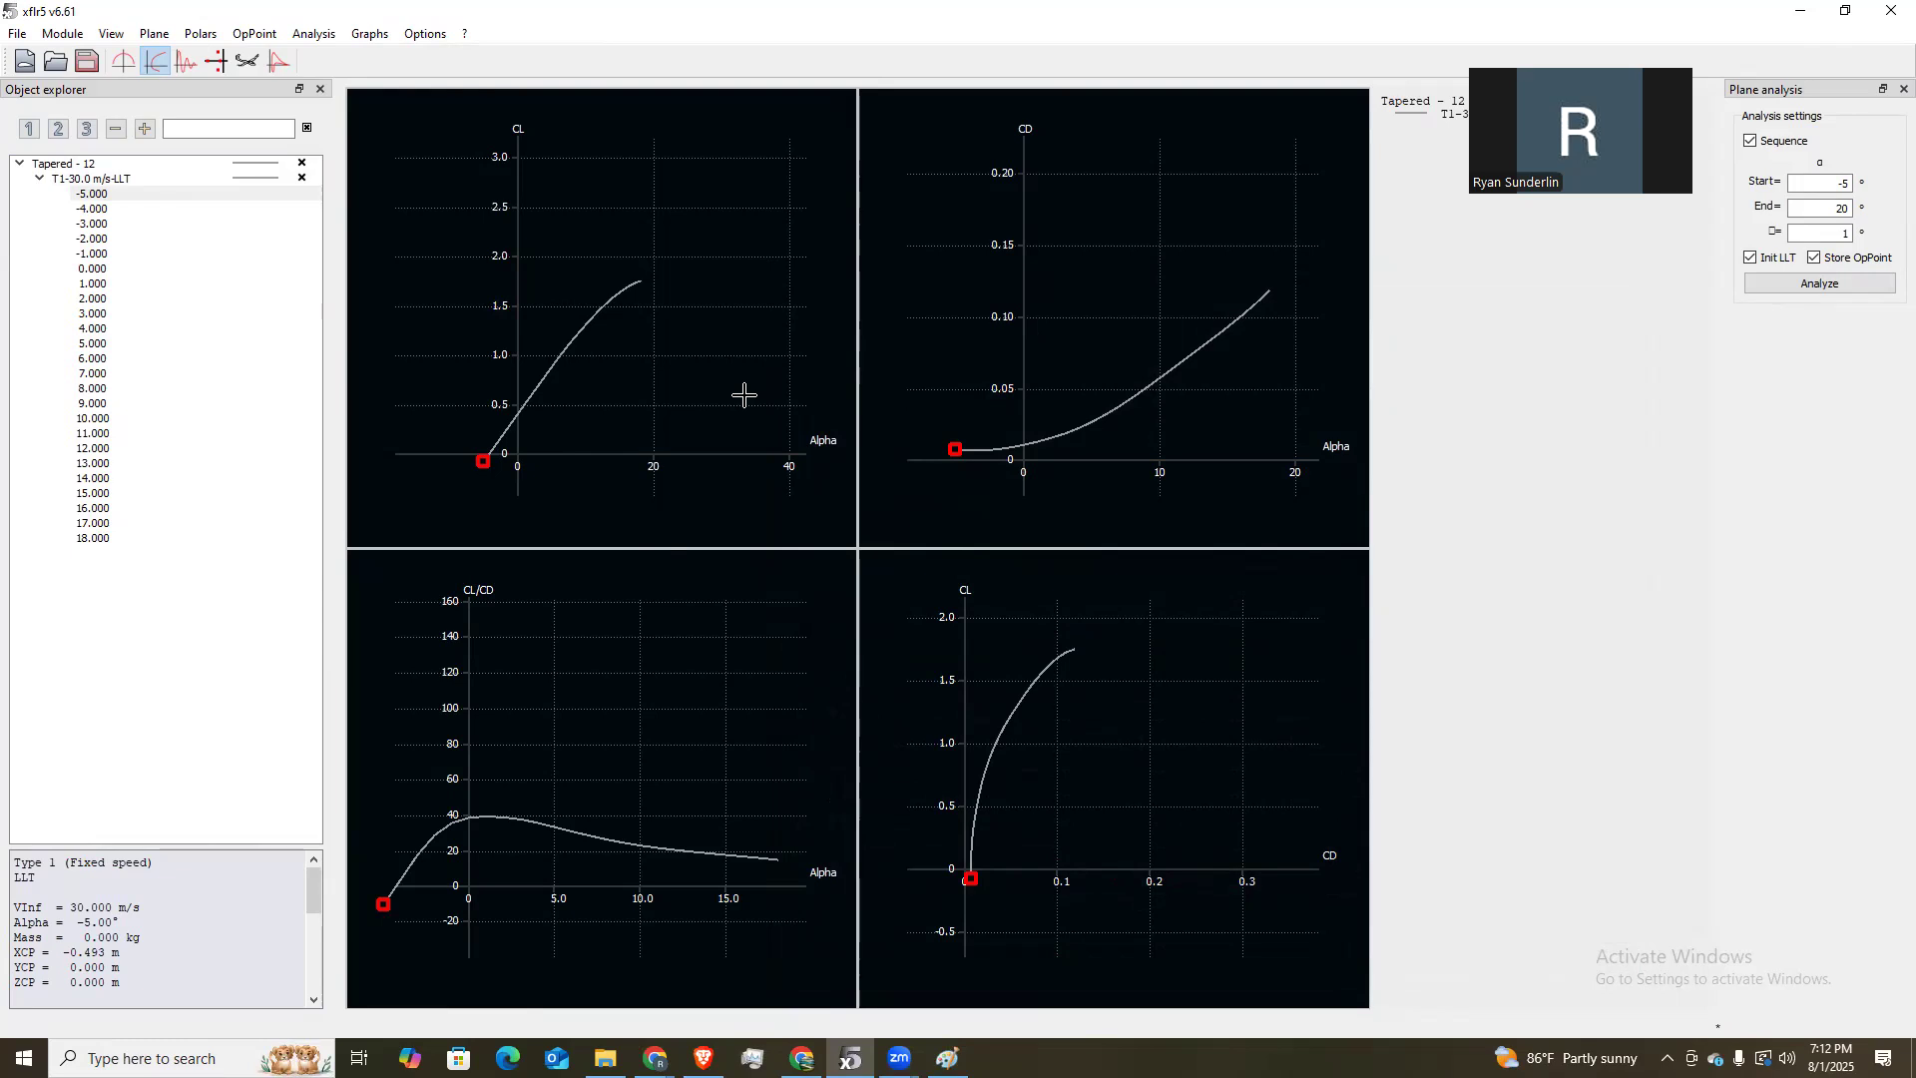
Export the results of the T1-30.0 m/s-LLT polar to the Video Data folder as a CSV file named Tapered - 12.
{"action": "left_click", "coordinate": [39, 178]}
{"action": "left_click", "coordinate": [105, 182]}
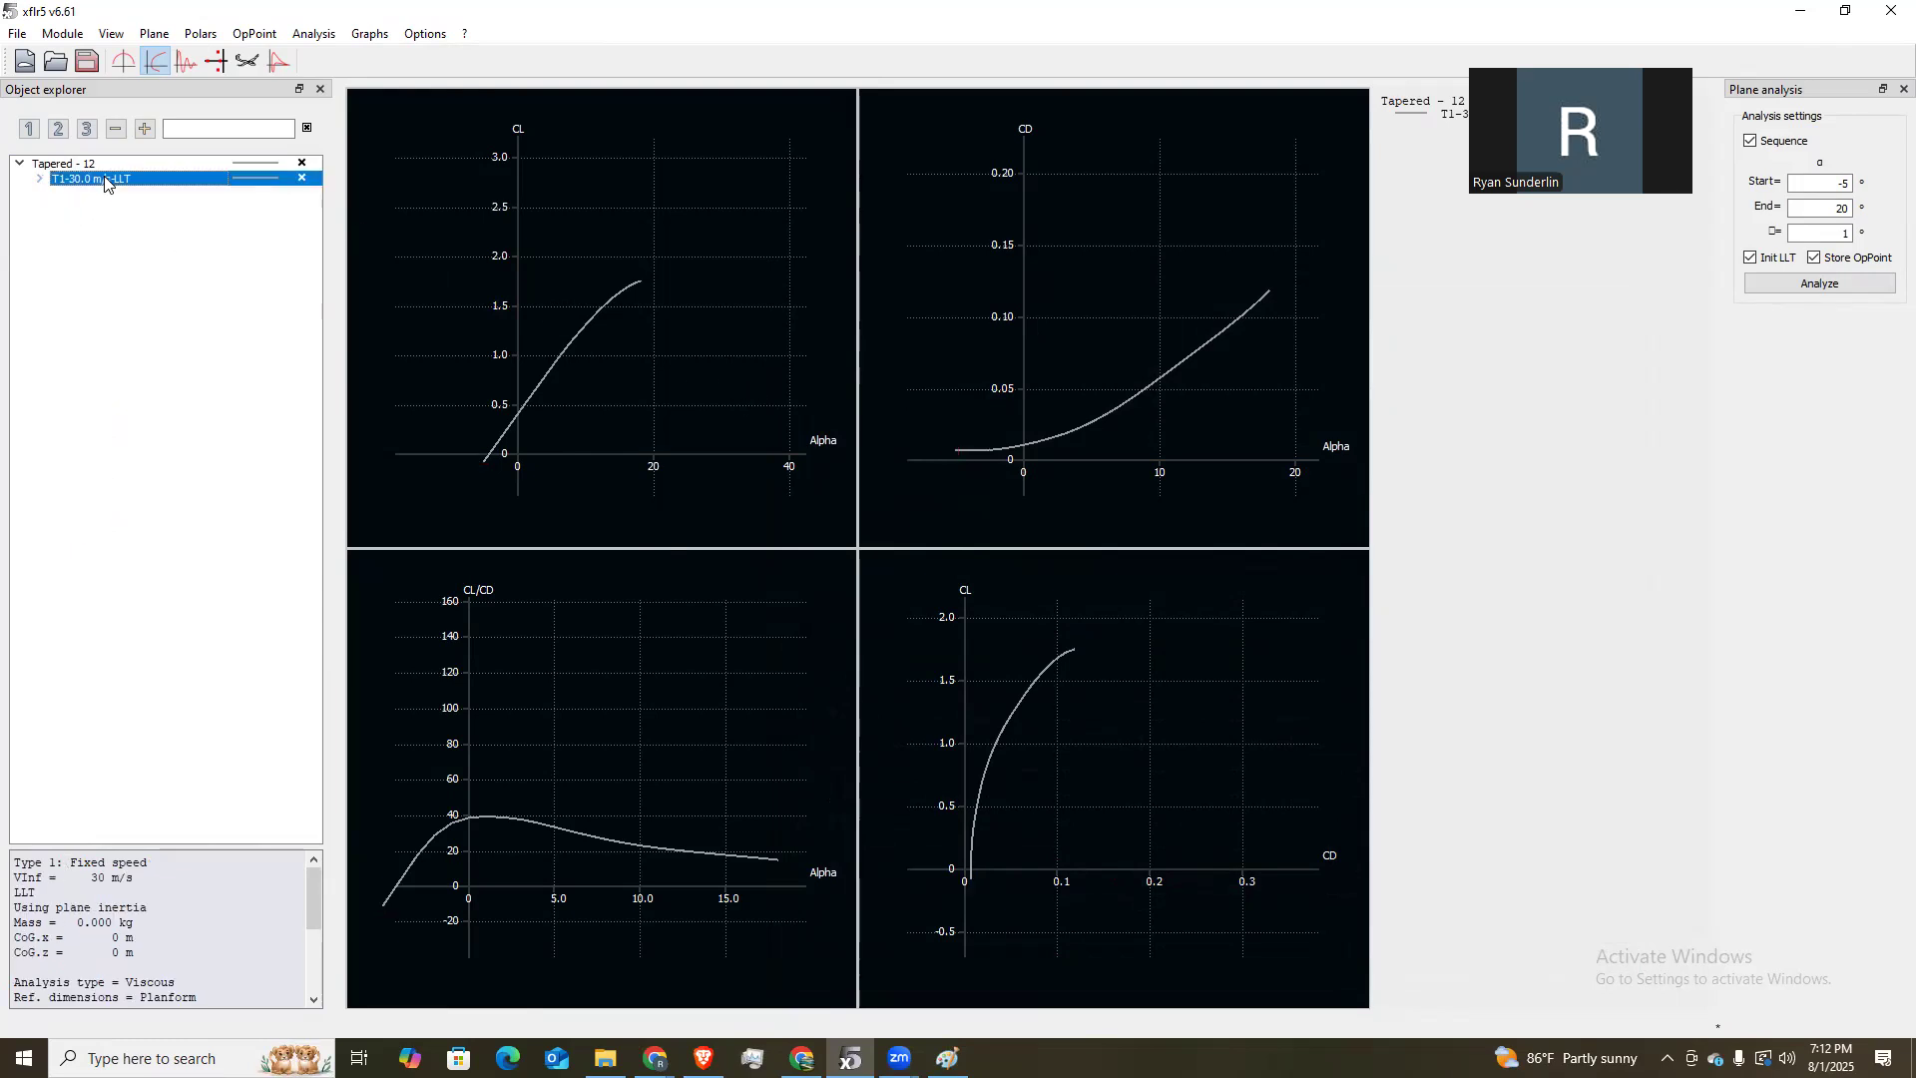
{"action": "right_click", "coordinate": [105, 181]}
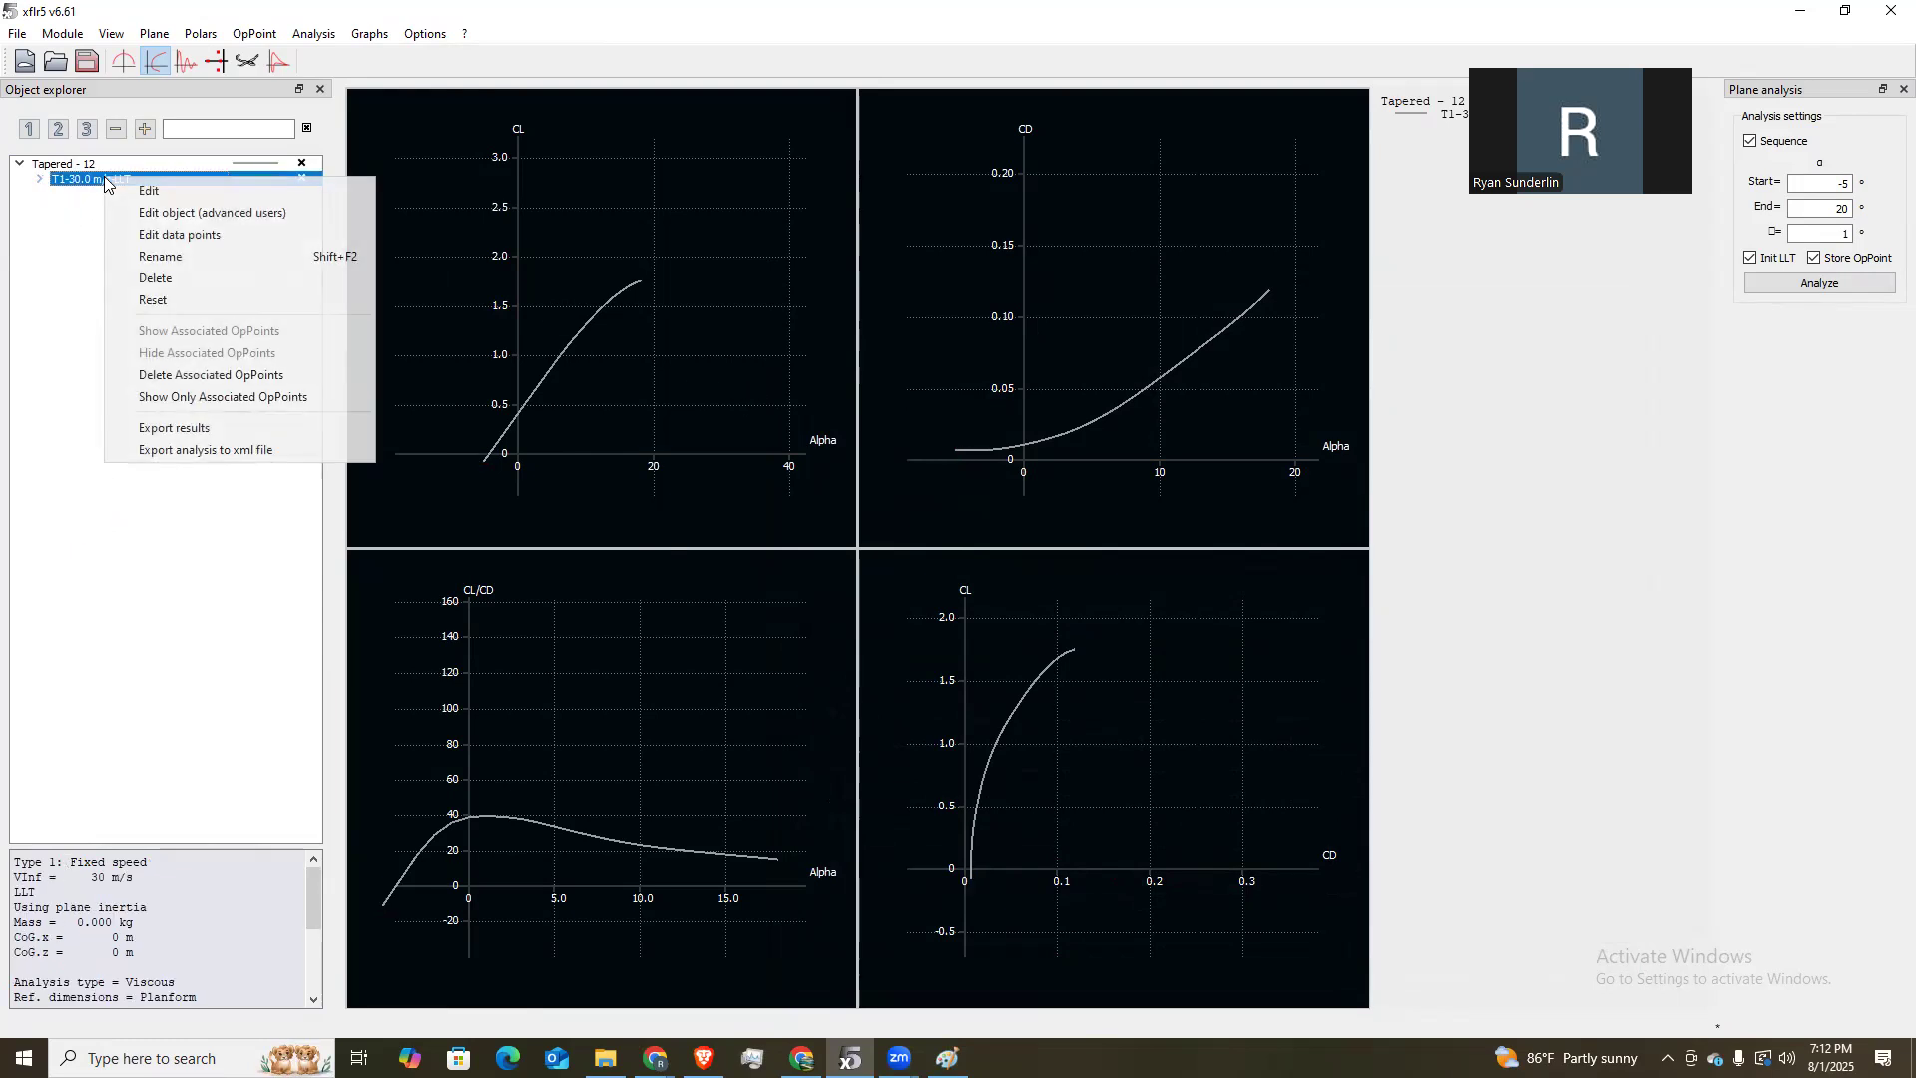
{"action": "left_click", "coordinate": [236, 436]}
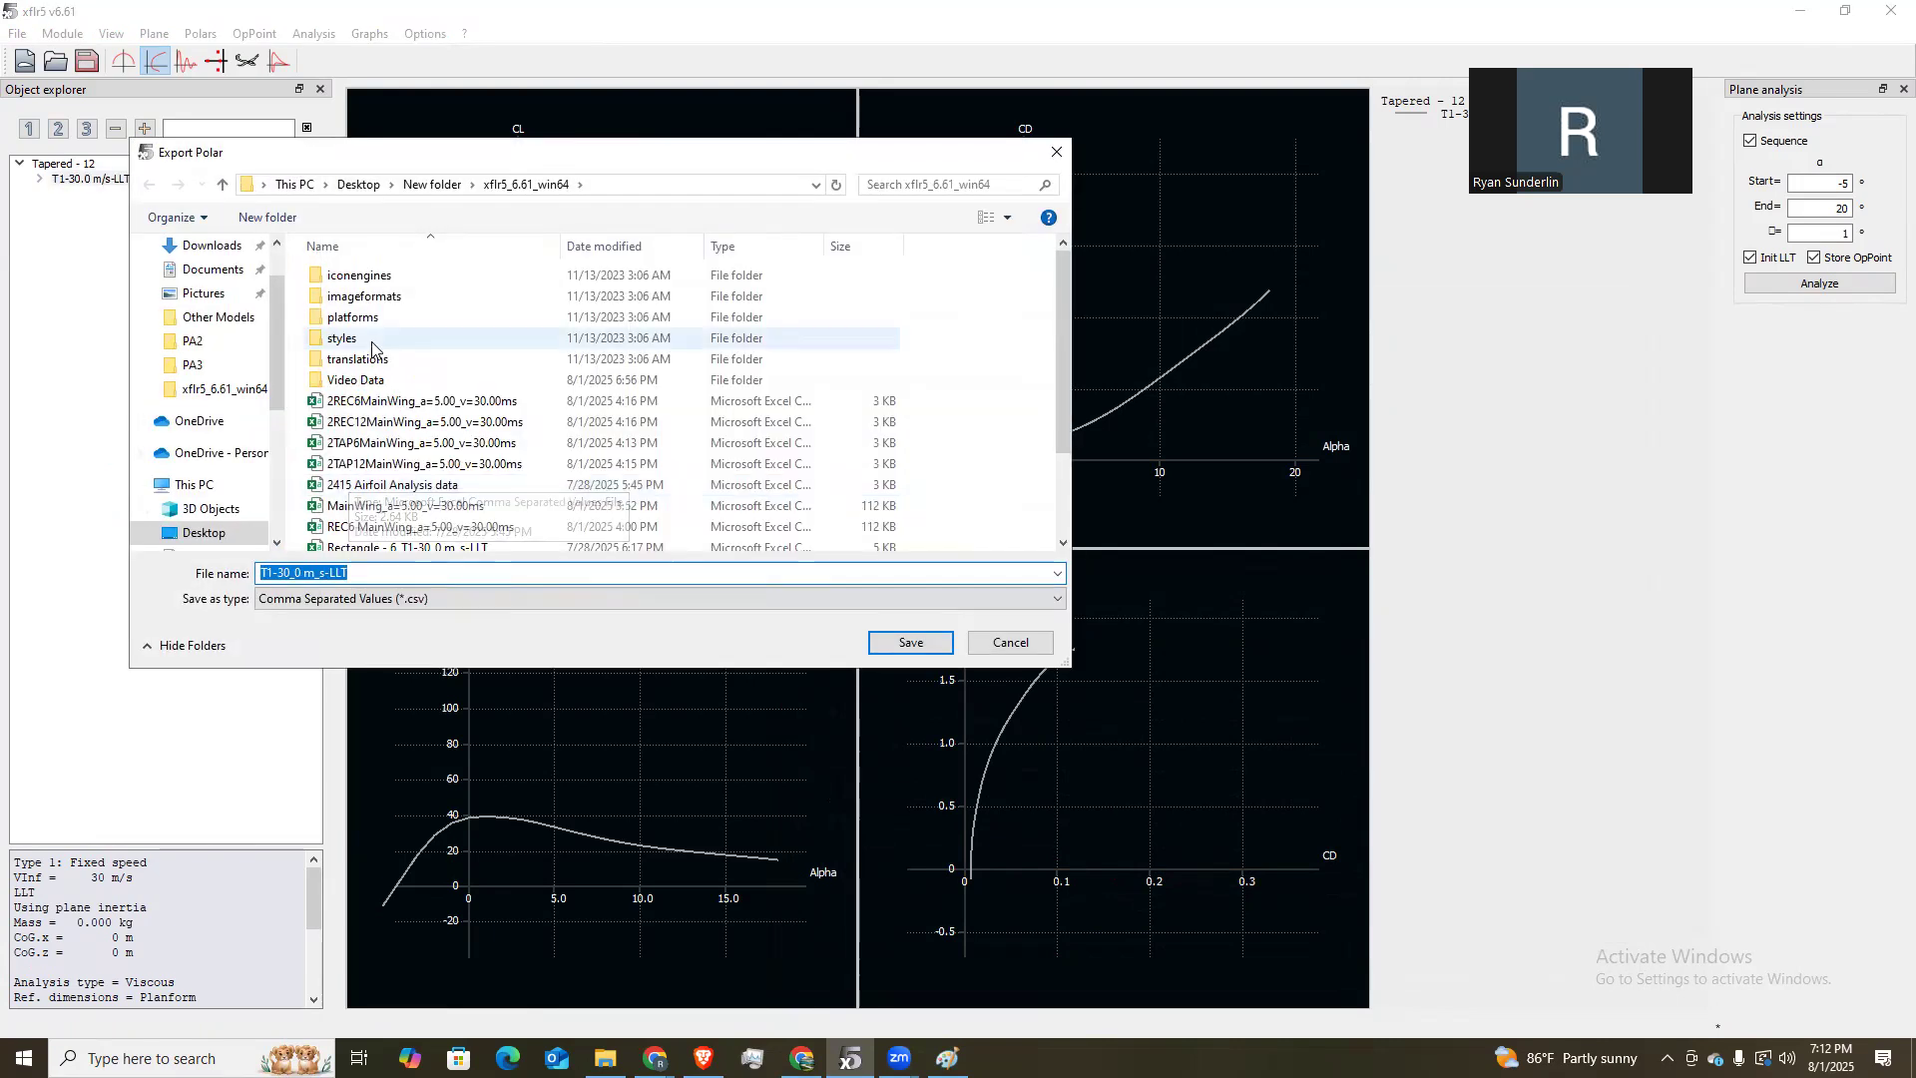
{"action": "double_click", "coordinate": [376, 384]}
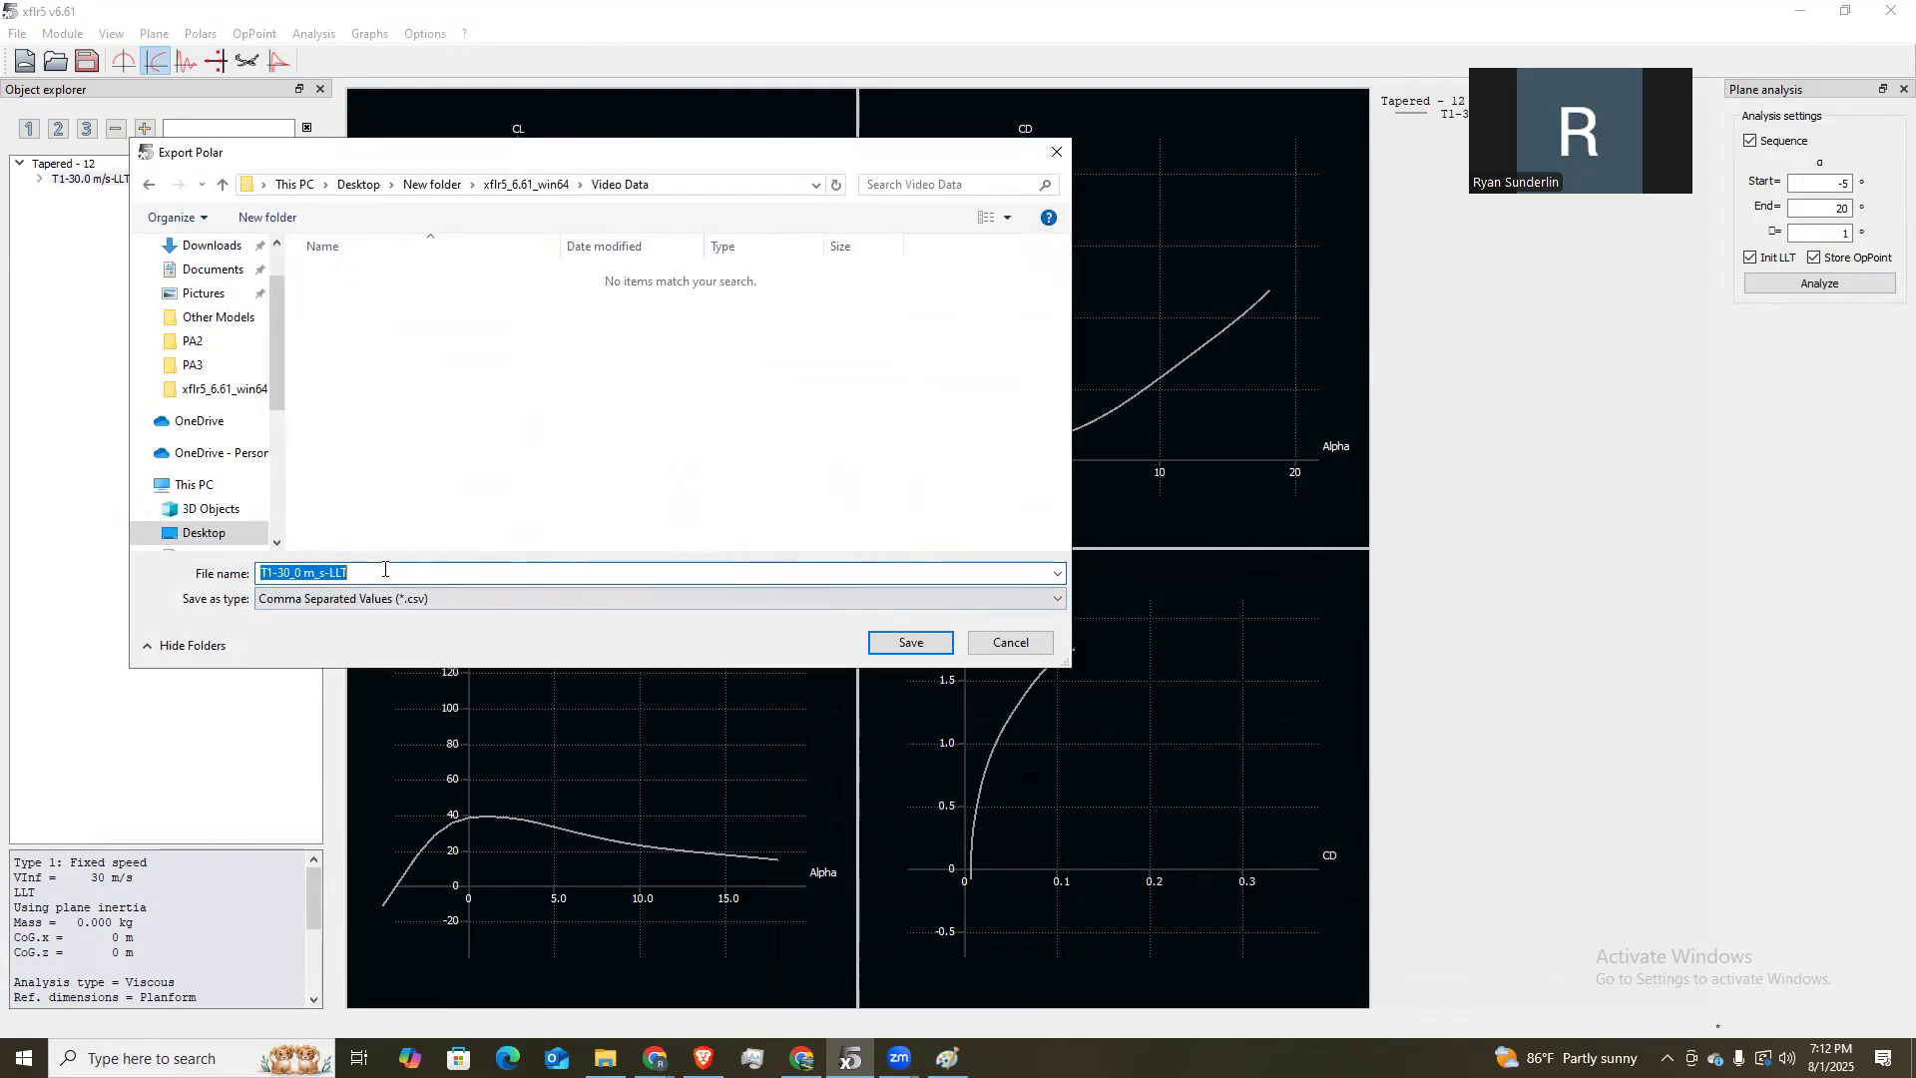
{"action": "type", "text": "Tapered - 12"}
{"action": "left_click", "coordinate": [923, 641]}
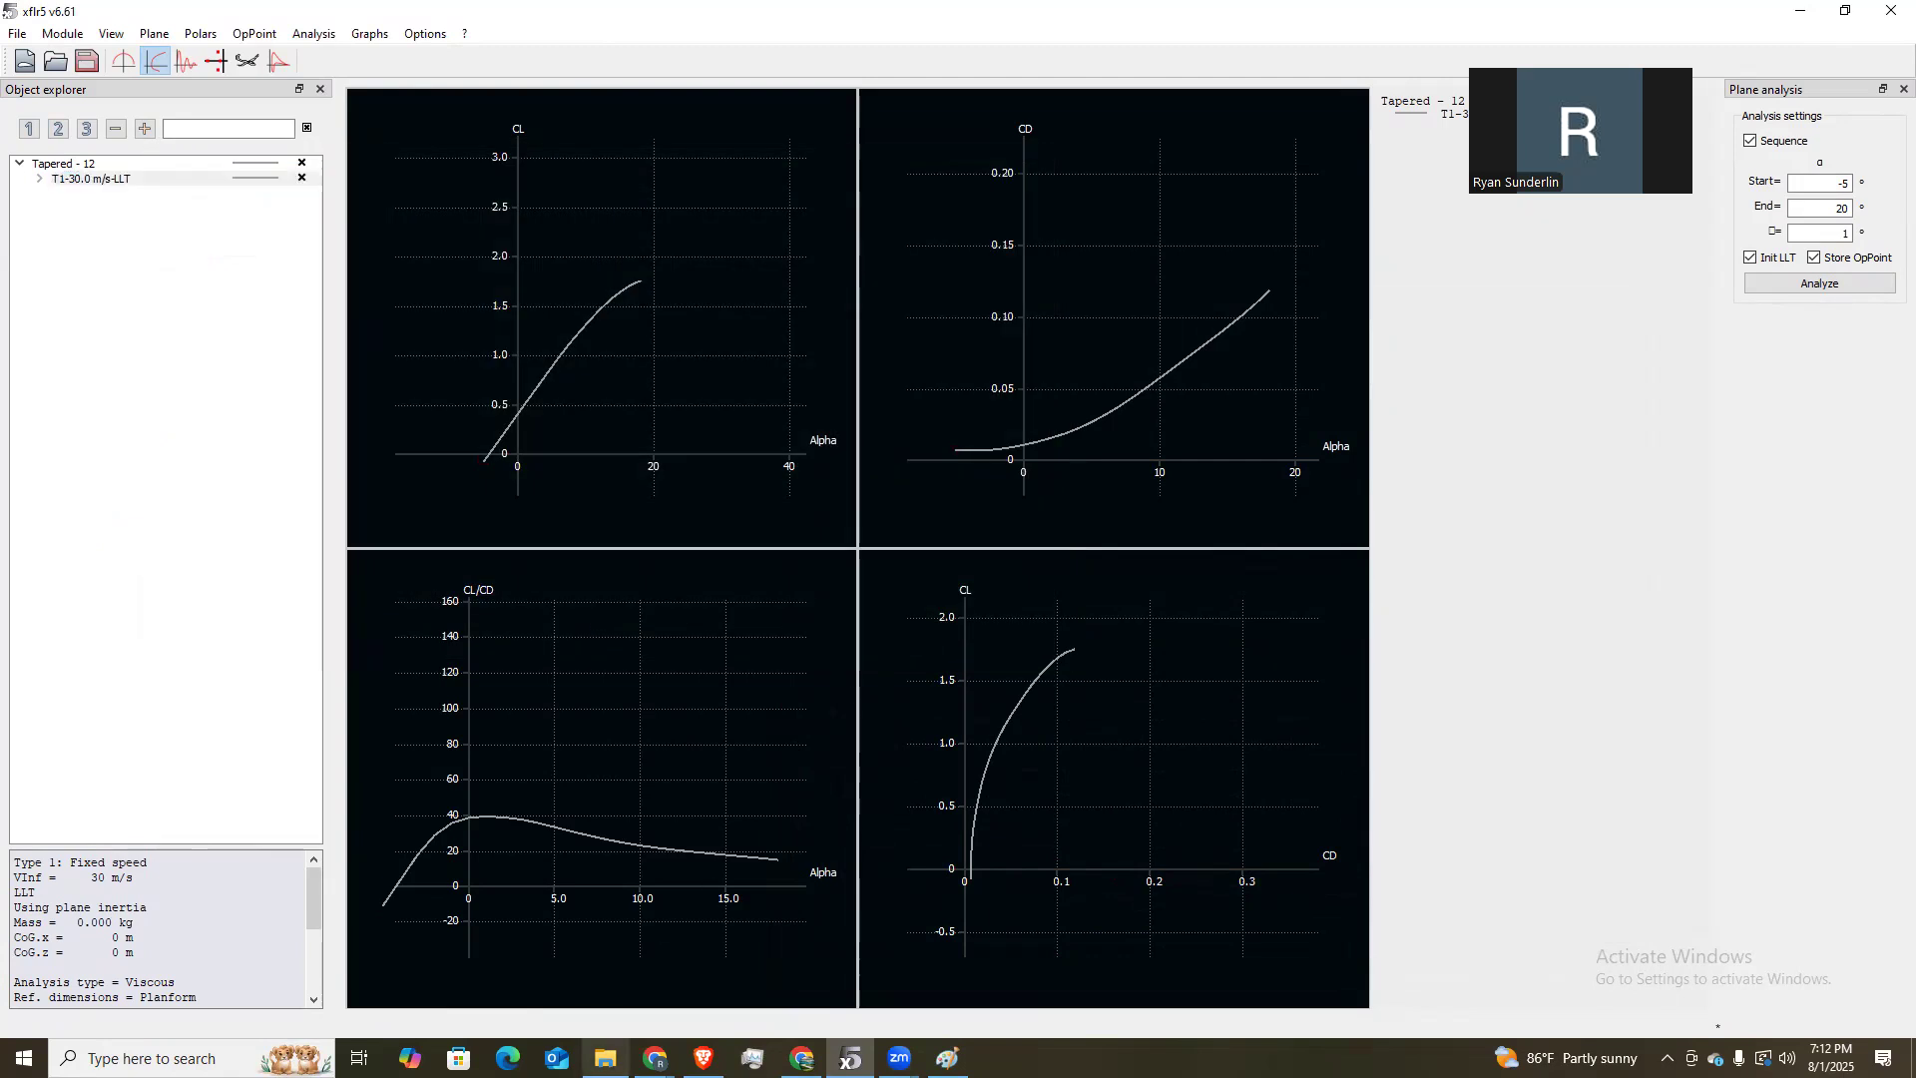
Switch to File Explorer and open the exported Tapered - 12 file from the Video Data folder in a maximized Excel window.
{"action": "left_click", "coordinate": [606, 1058]}
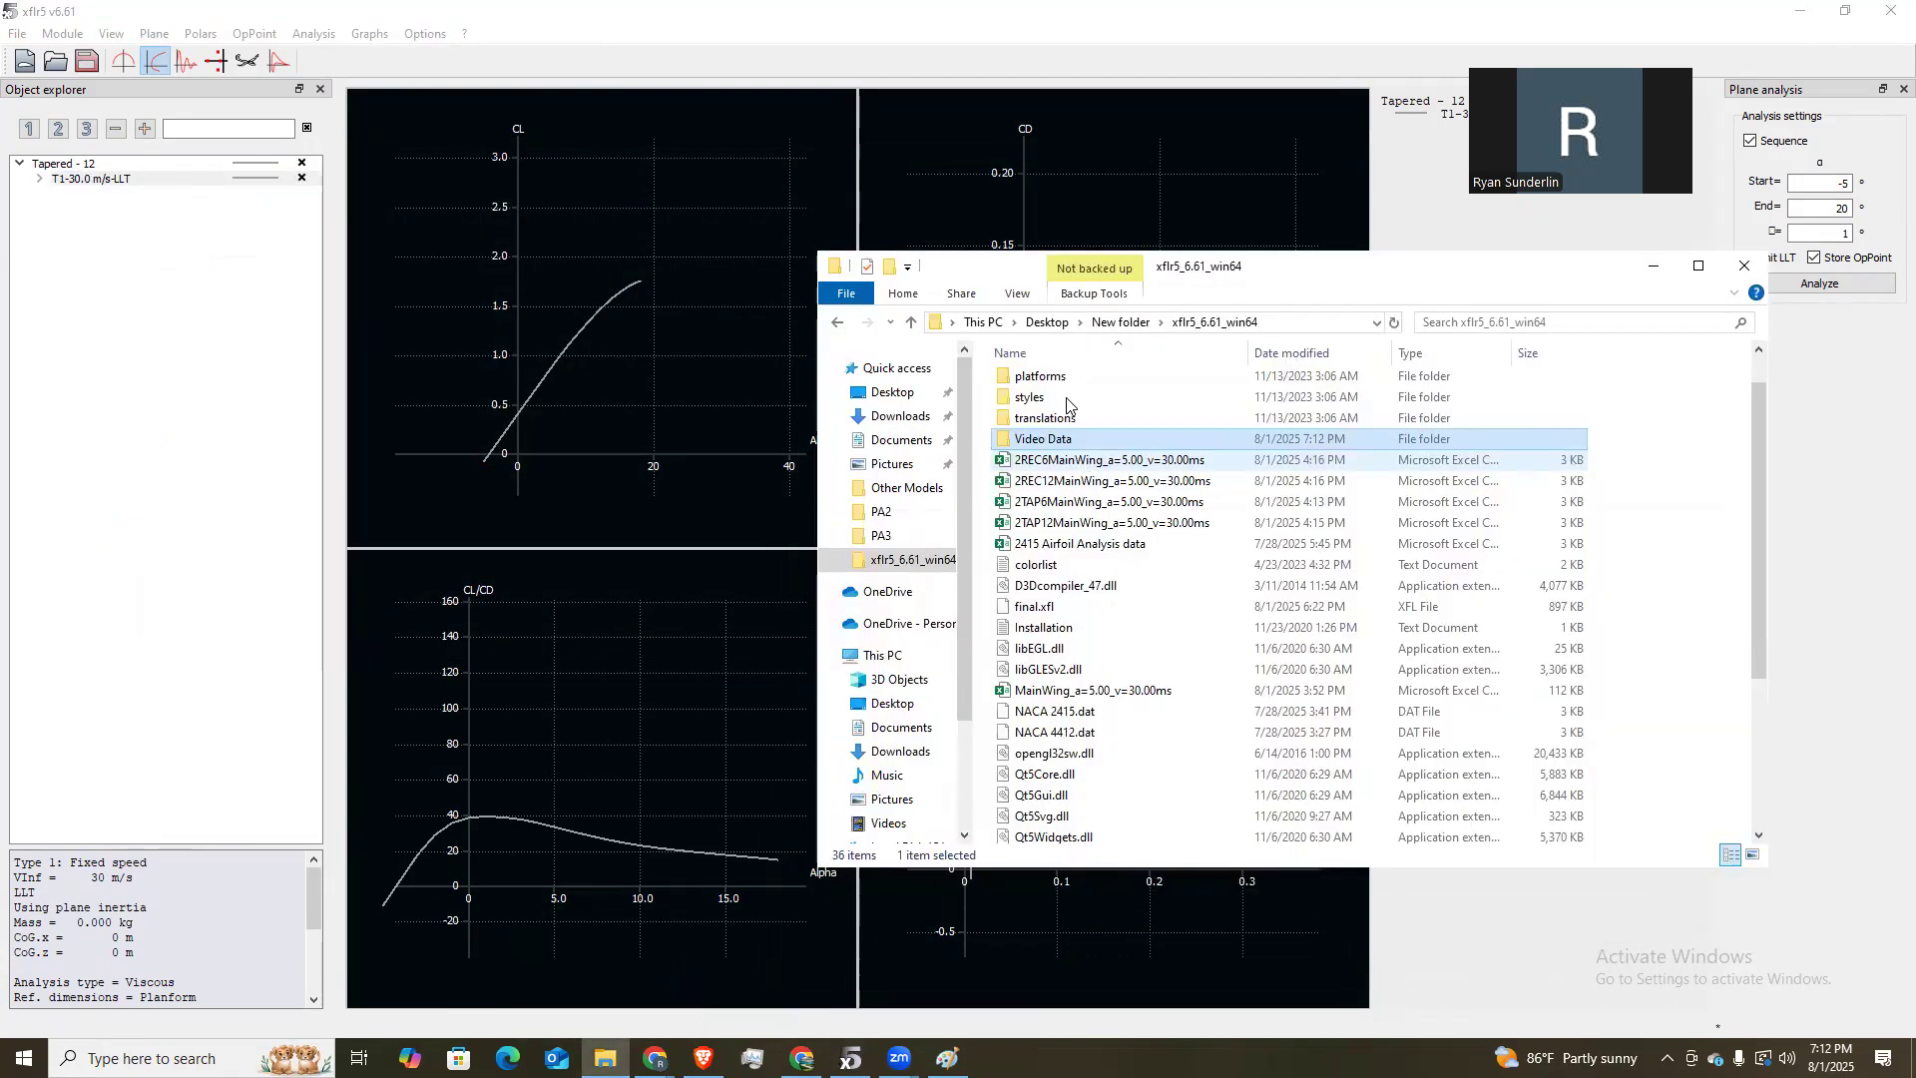
{"action": "double_click", "coordinate": [1064, 453]}
{"action": "left_click", "coordinate": [1059, 389]}
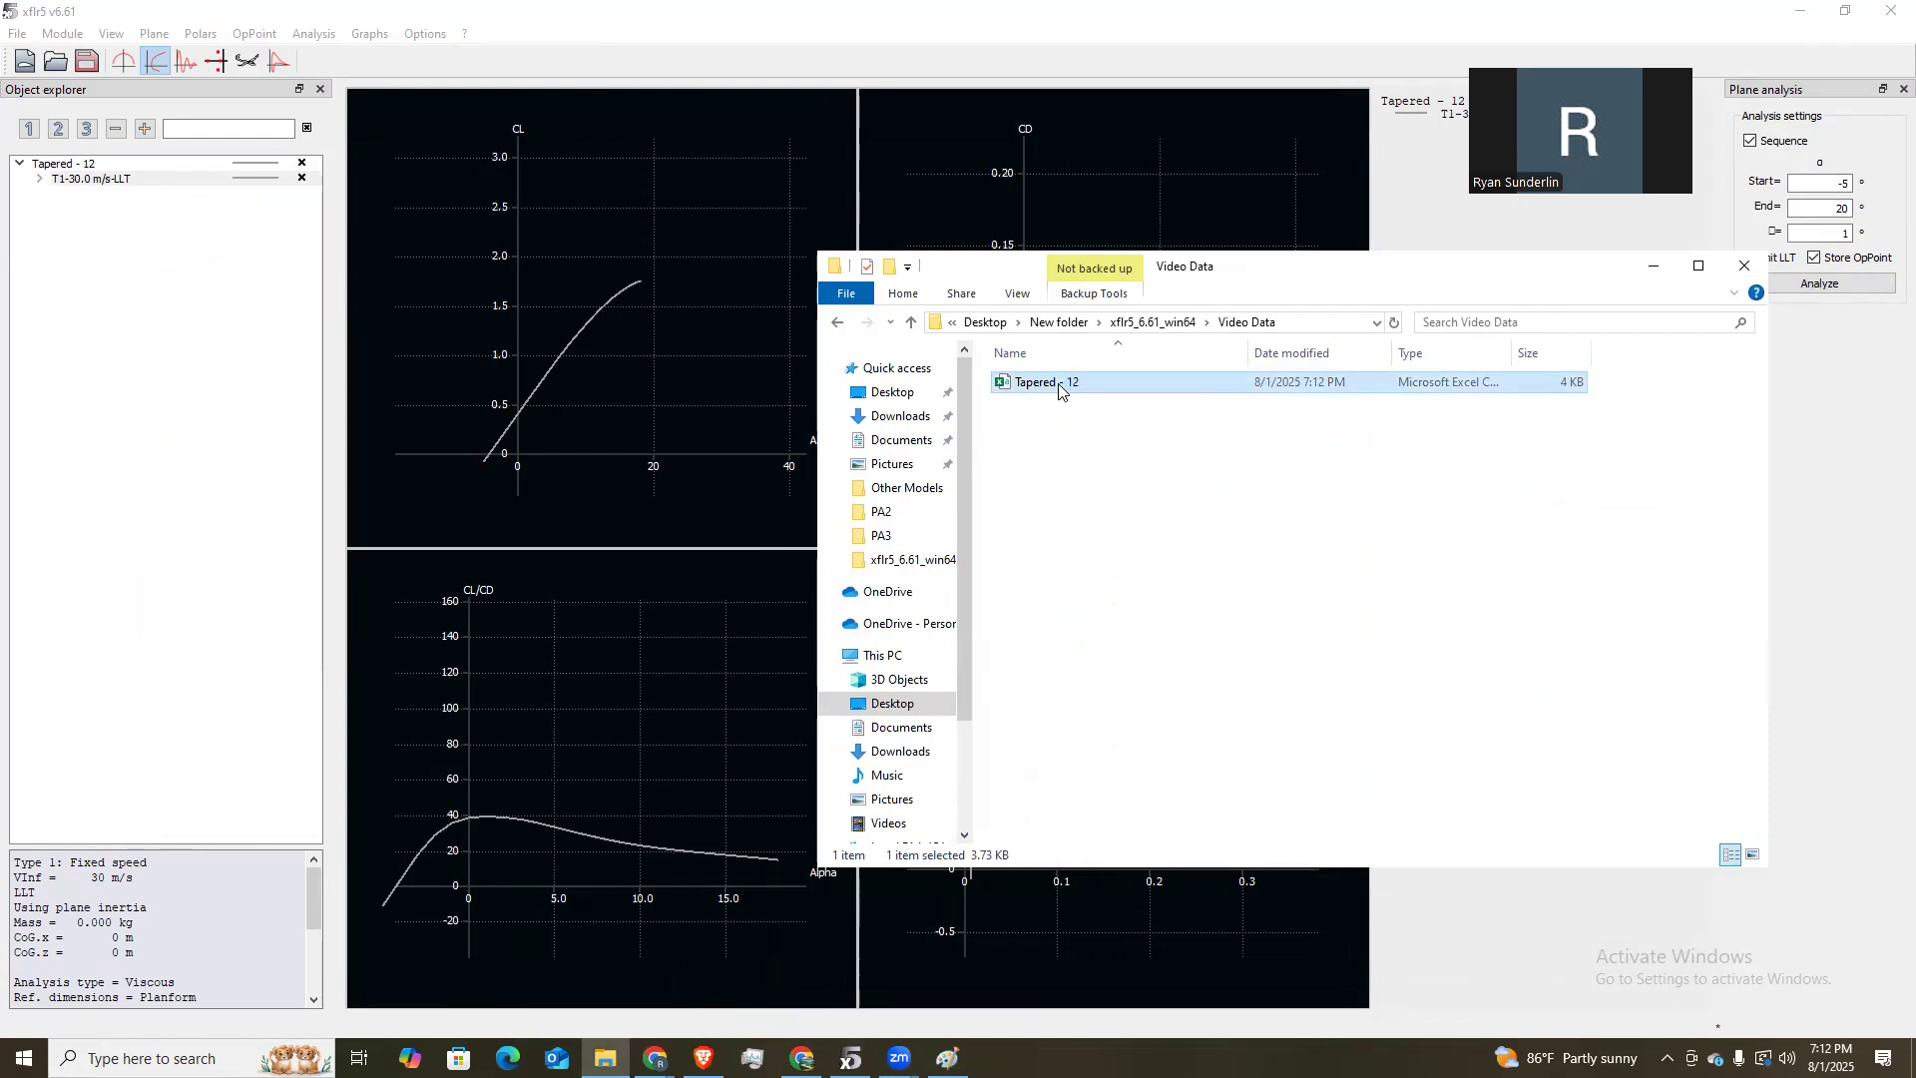
{"action": "double_click", "coordinate": [1059, 387]}
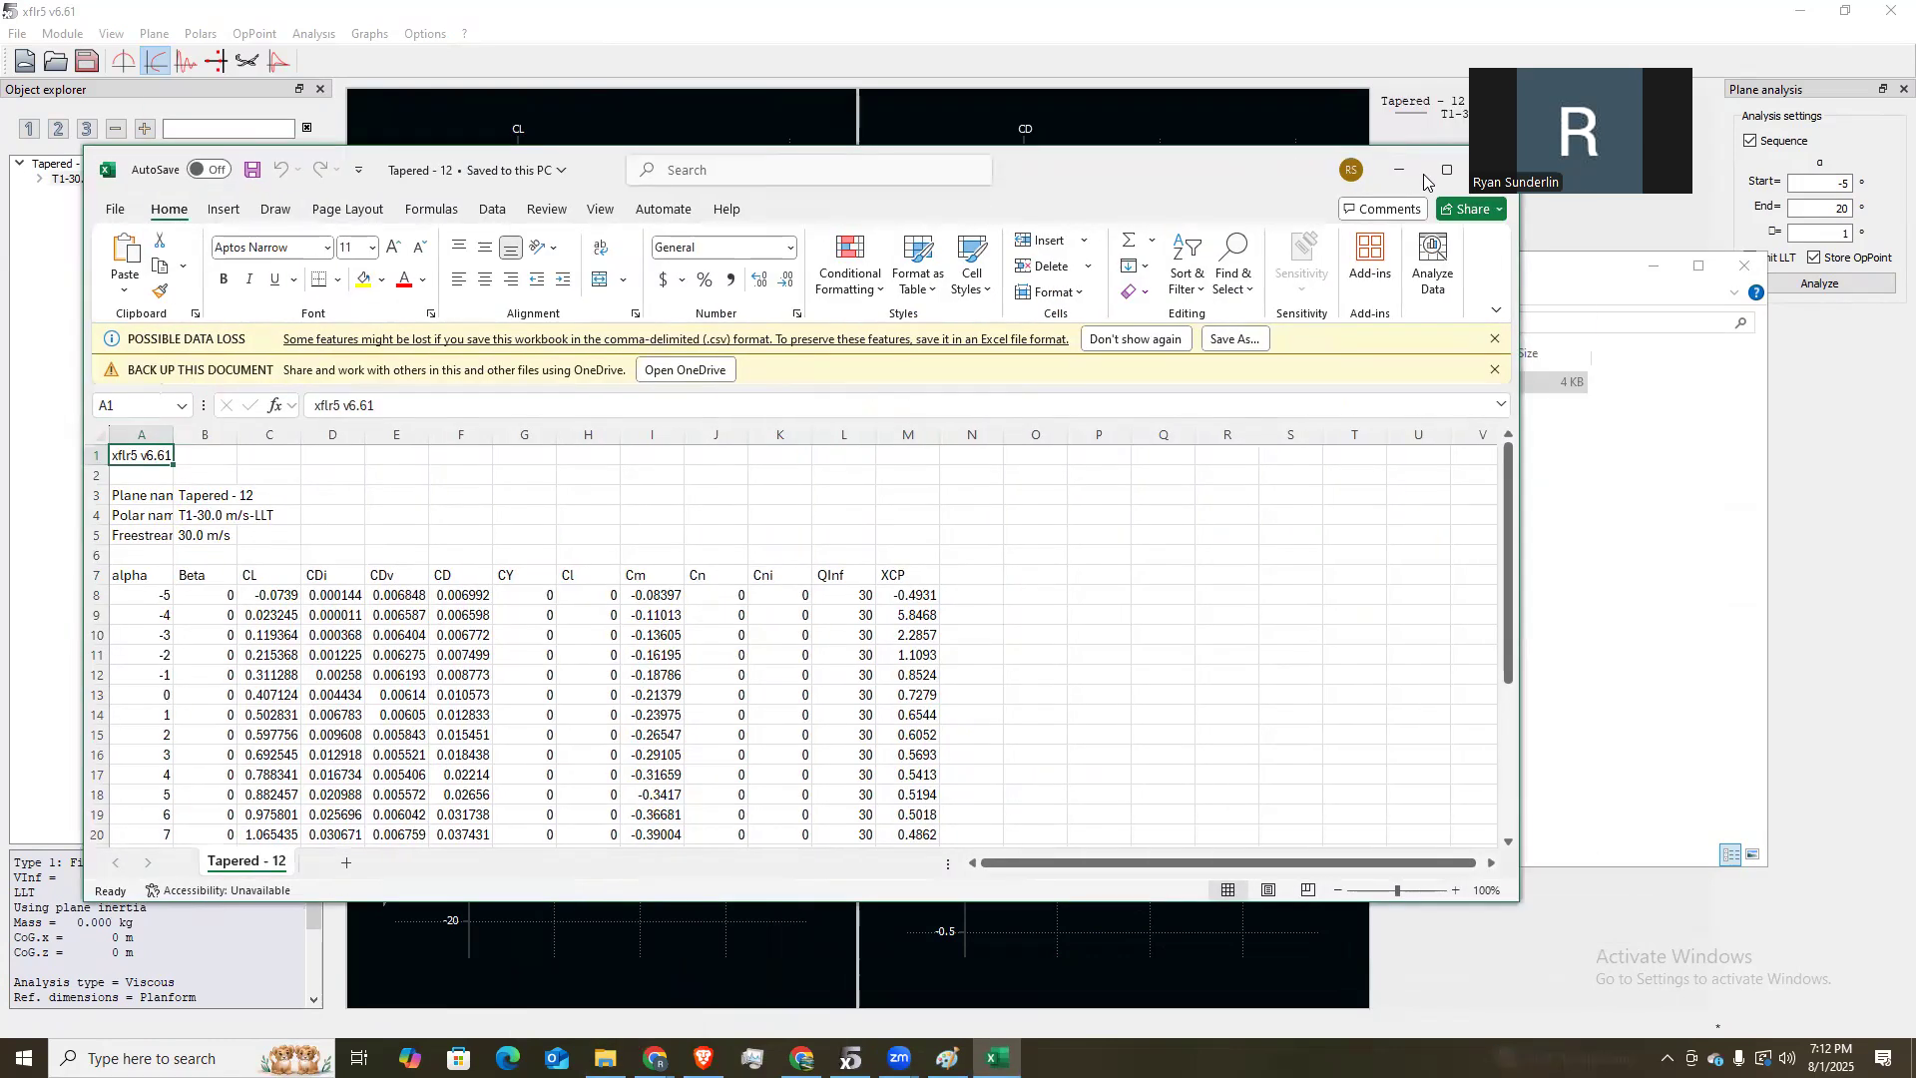
{"action": "left_click", "coordinate": [1446, 171]}
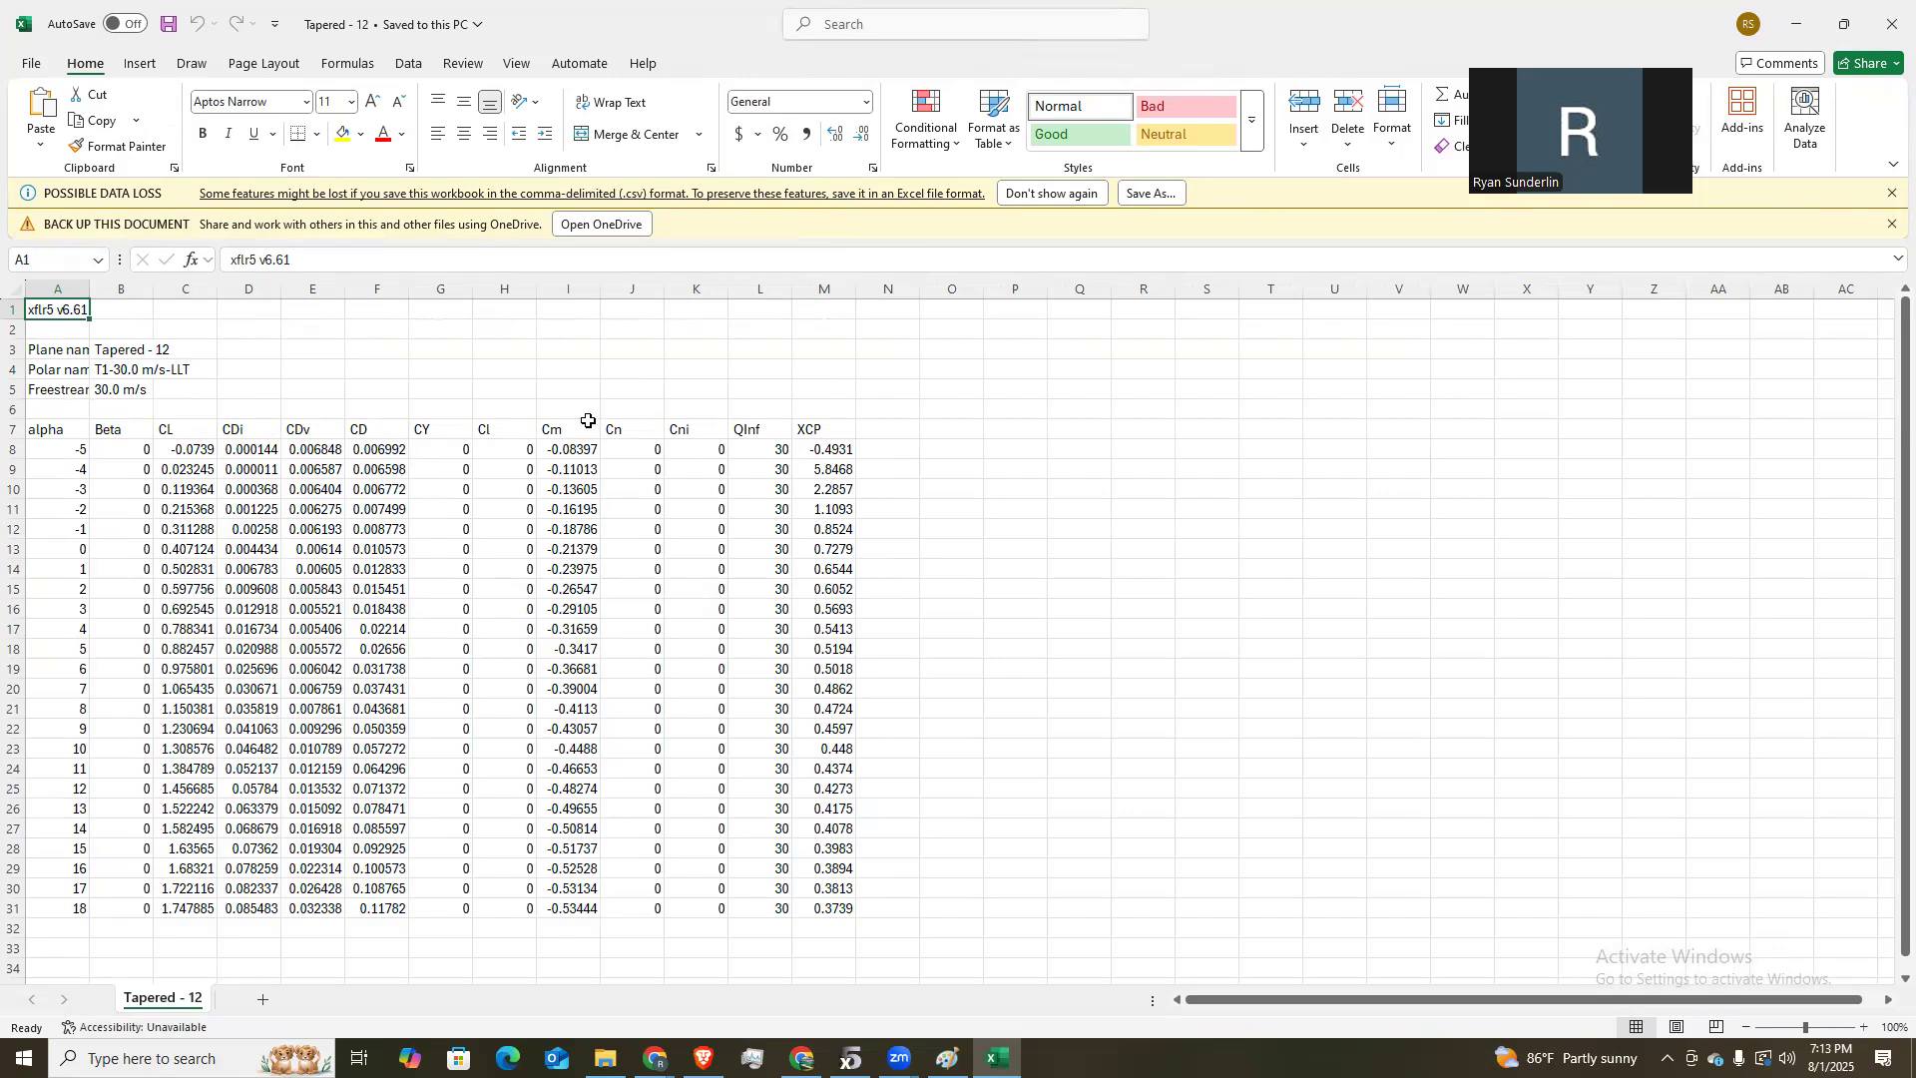
Clear the unneeded CY through XCP data in cells G7:M31.
{"action": "left_click_drag", "start_coordinate": [439, 432], "coordinate": [820, 888]}
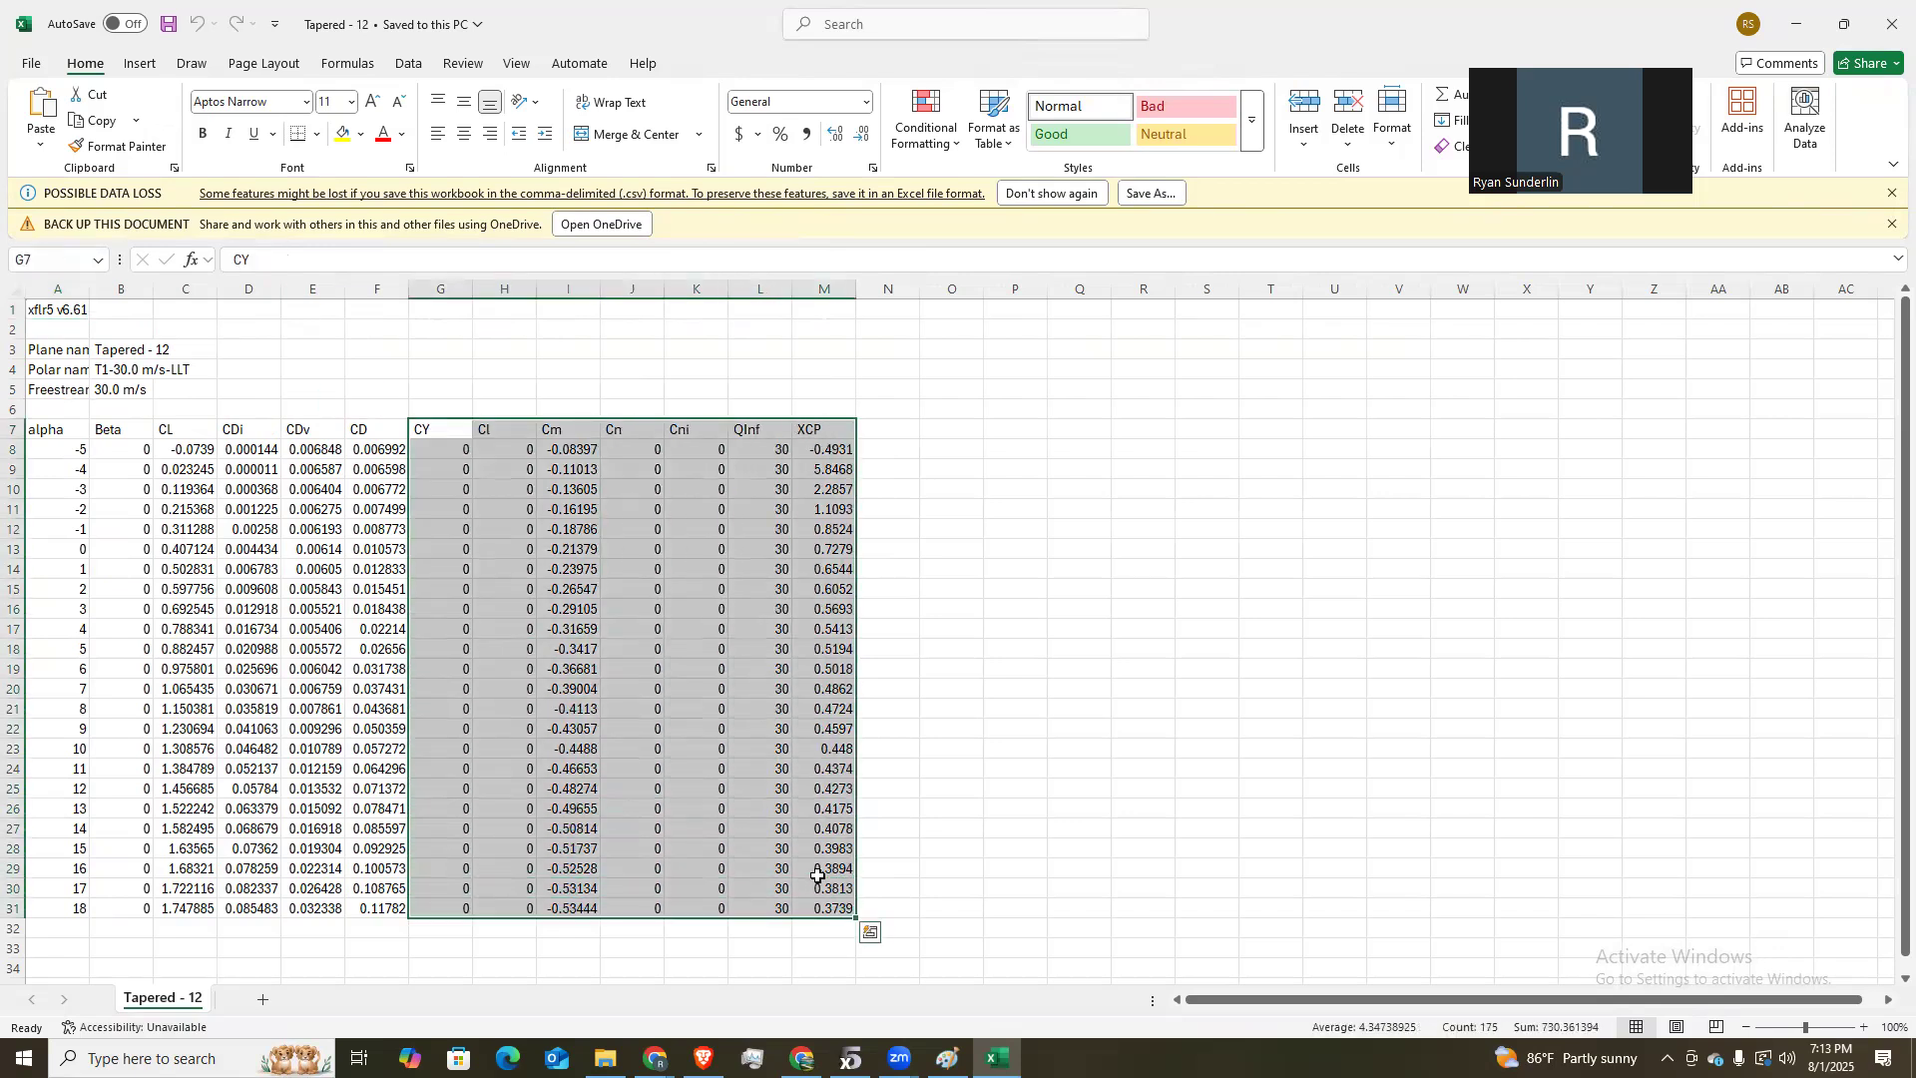
{"action": "key", "text": "Delete"}
{"action": "left_click", "coordinate": [609, 506]}
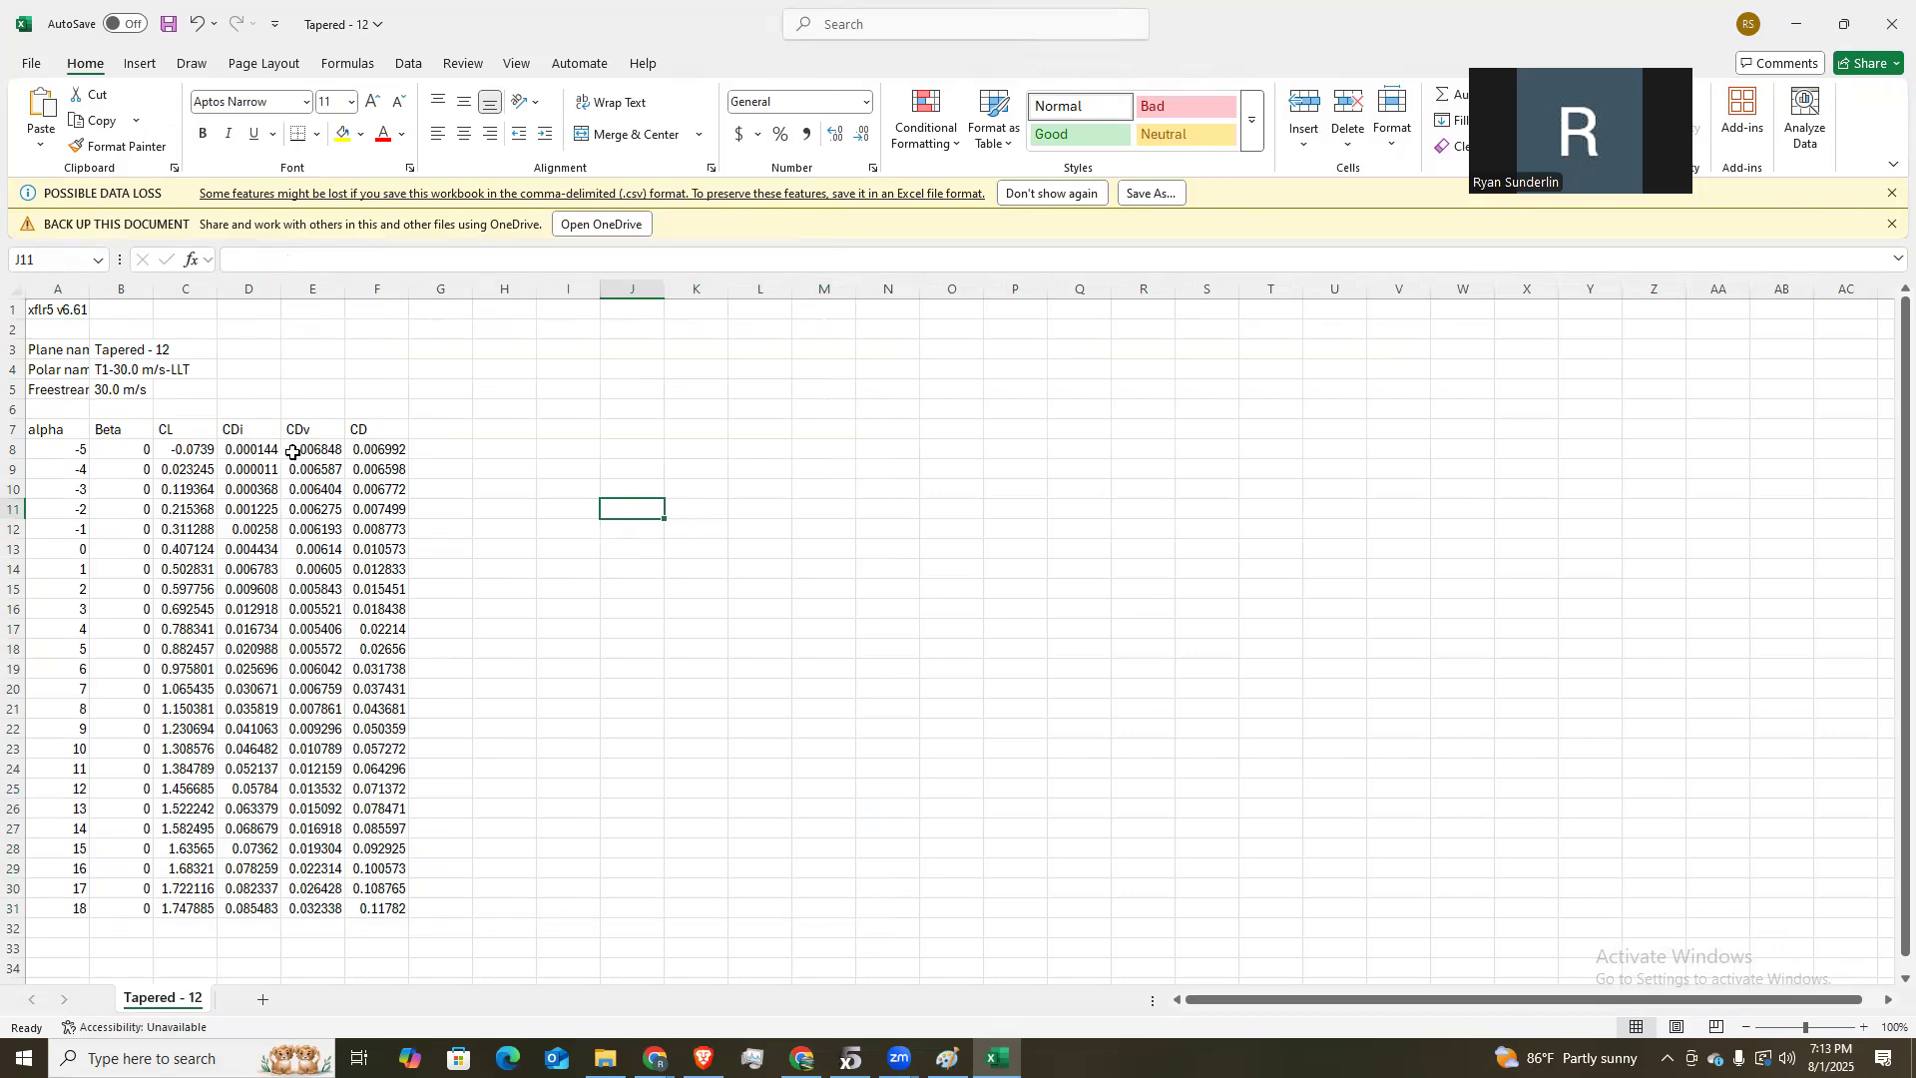
Examine the CDi, CDv and CD columns, and view the plane's polar graphs in xflr5 before returning to Excel.
{"action": "left_click_drag", "start_coordinate": [250, 429], "coordinate": [357, 926]}
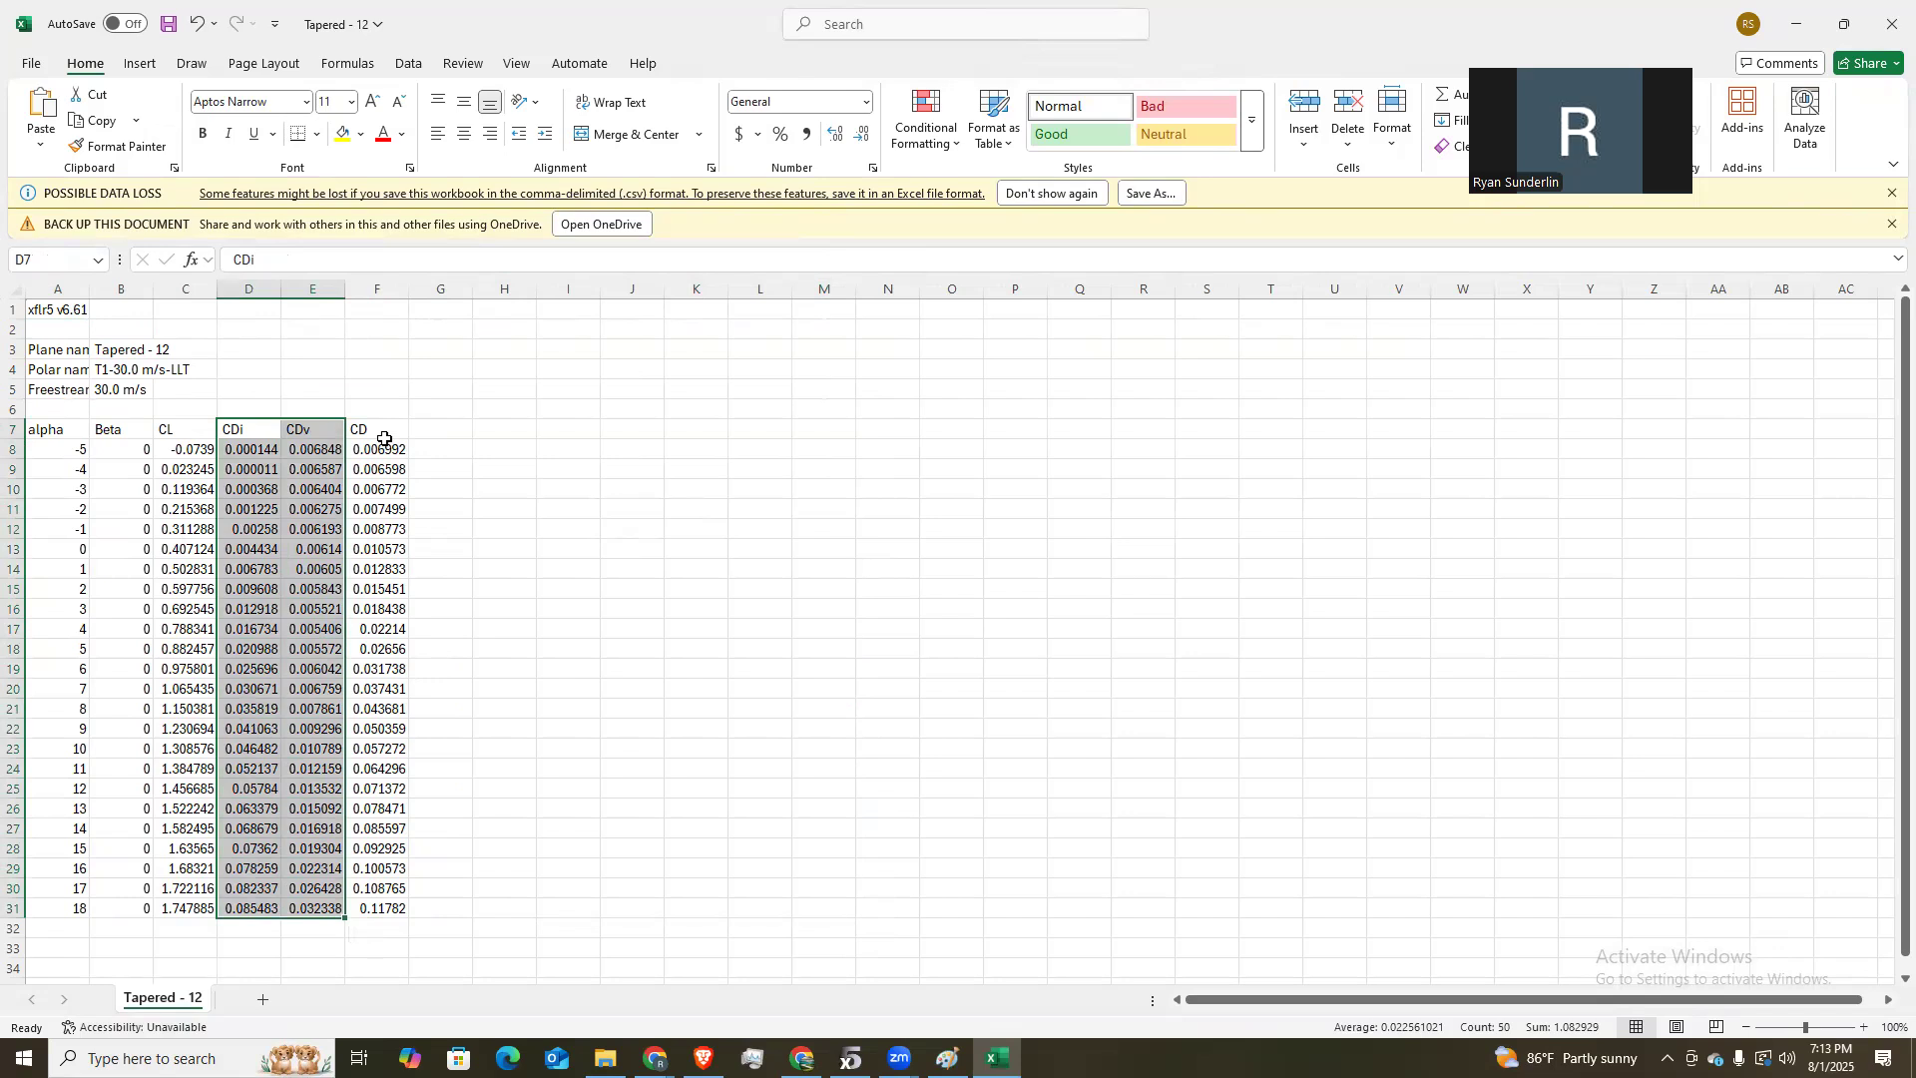
{"action": "left_click", "coordinate": [379, 450]}
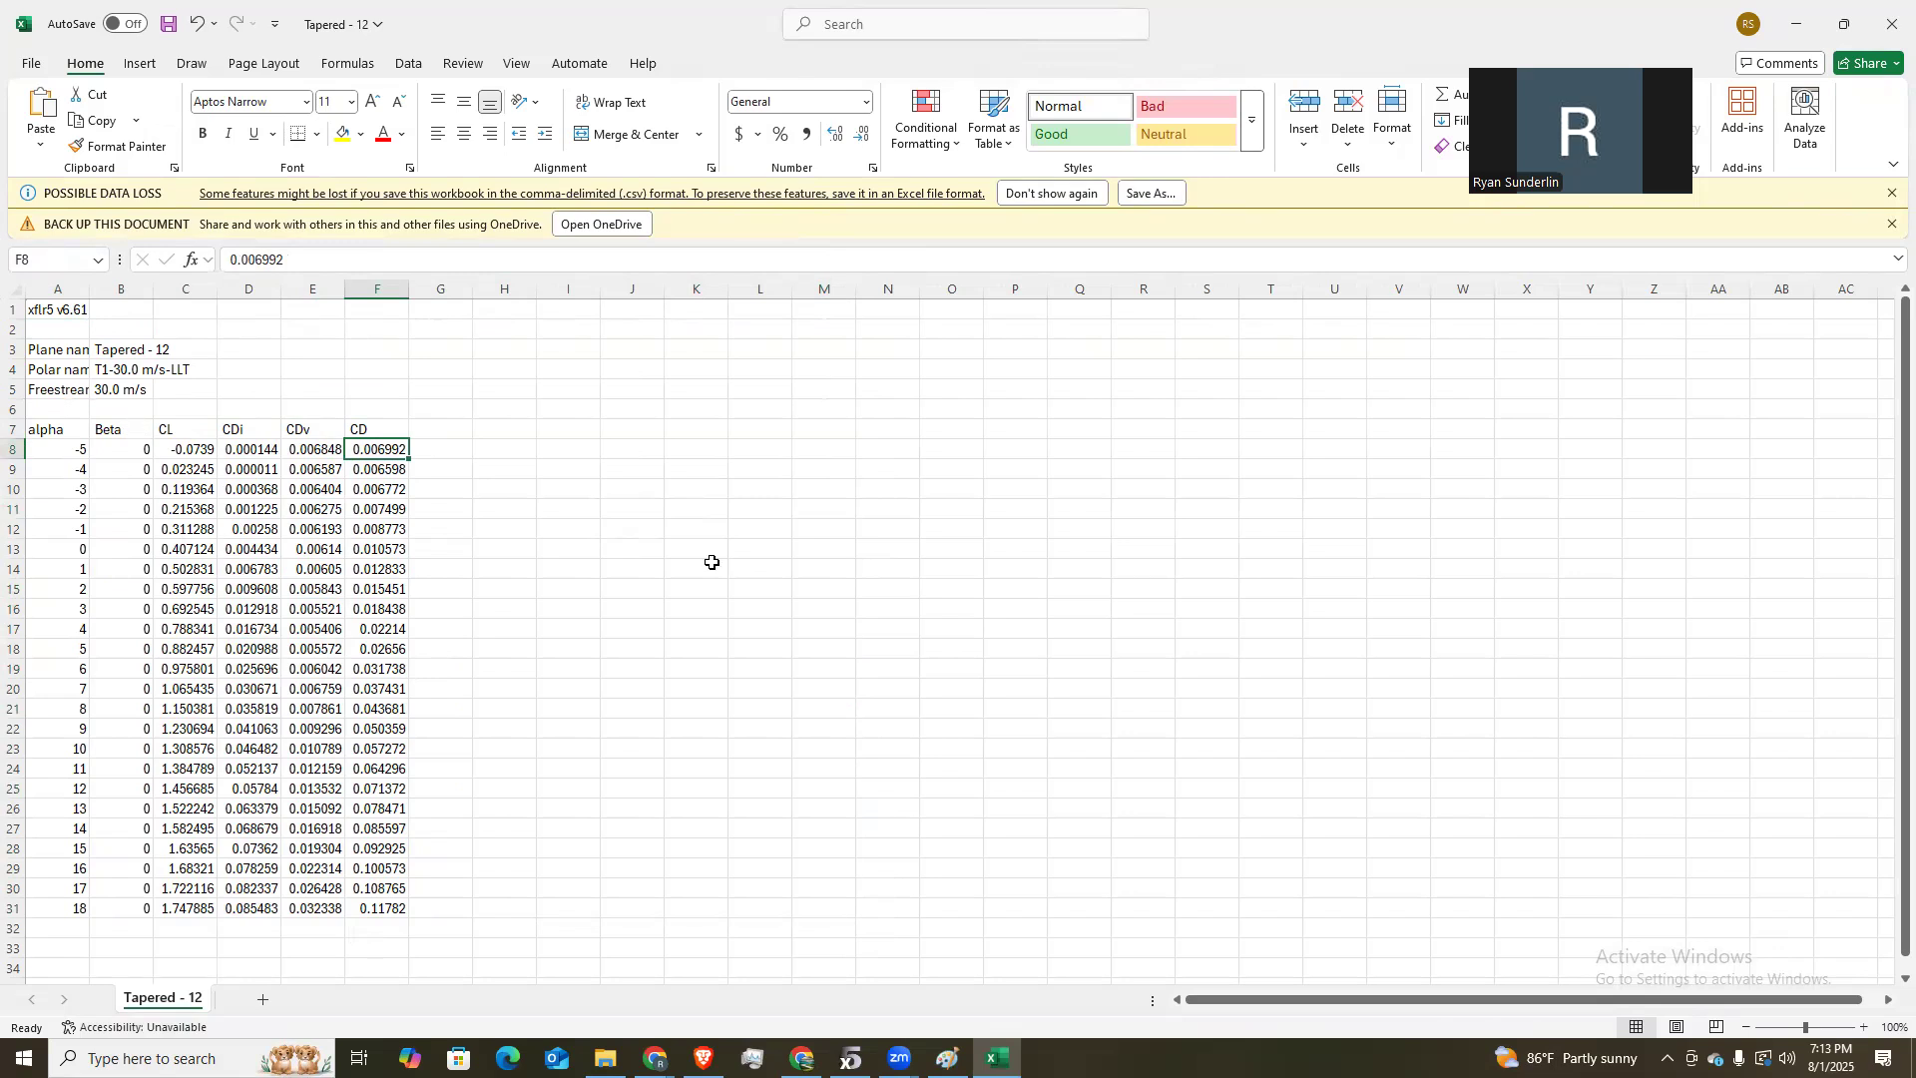
{"action": "left_click", "coordinate": [499, 457]}
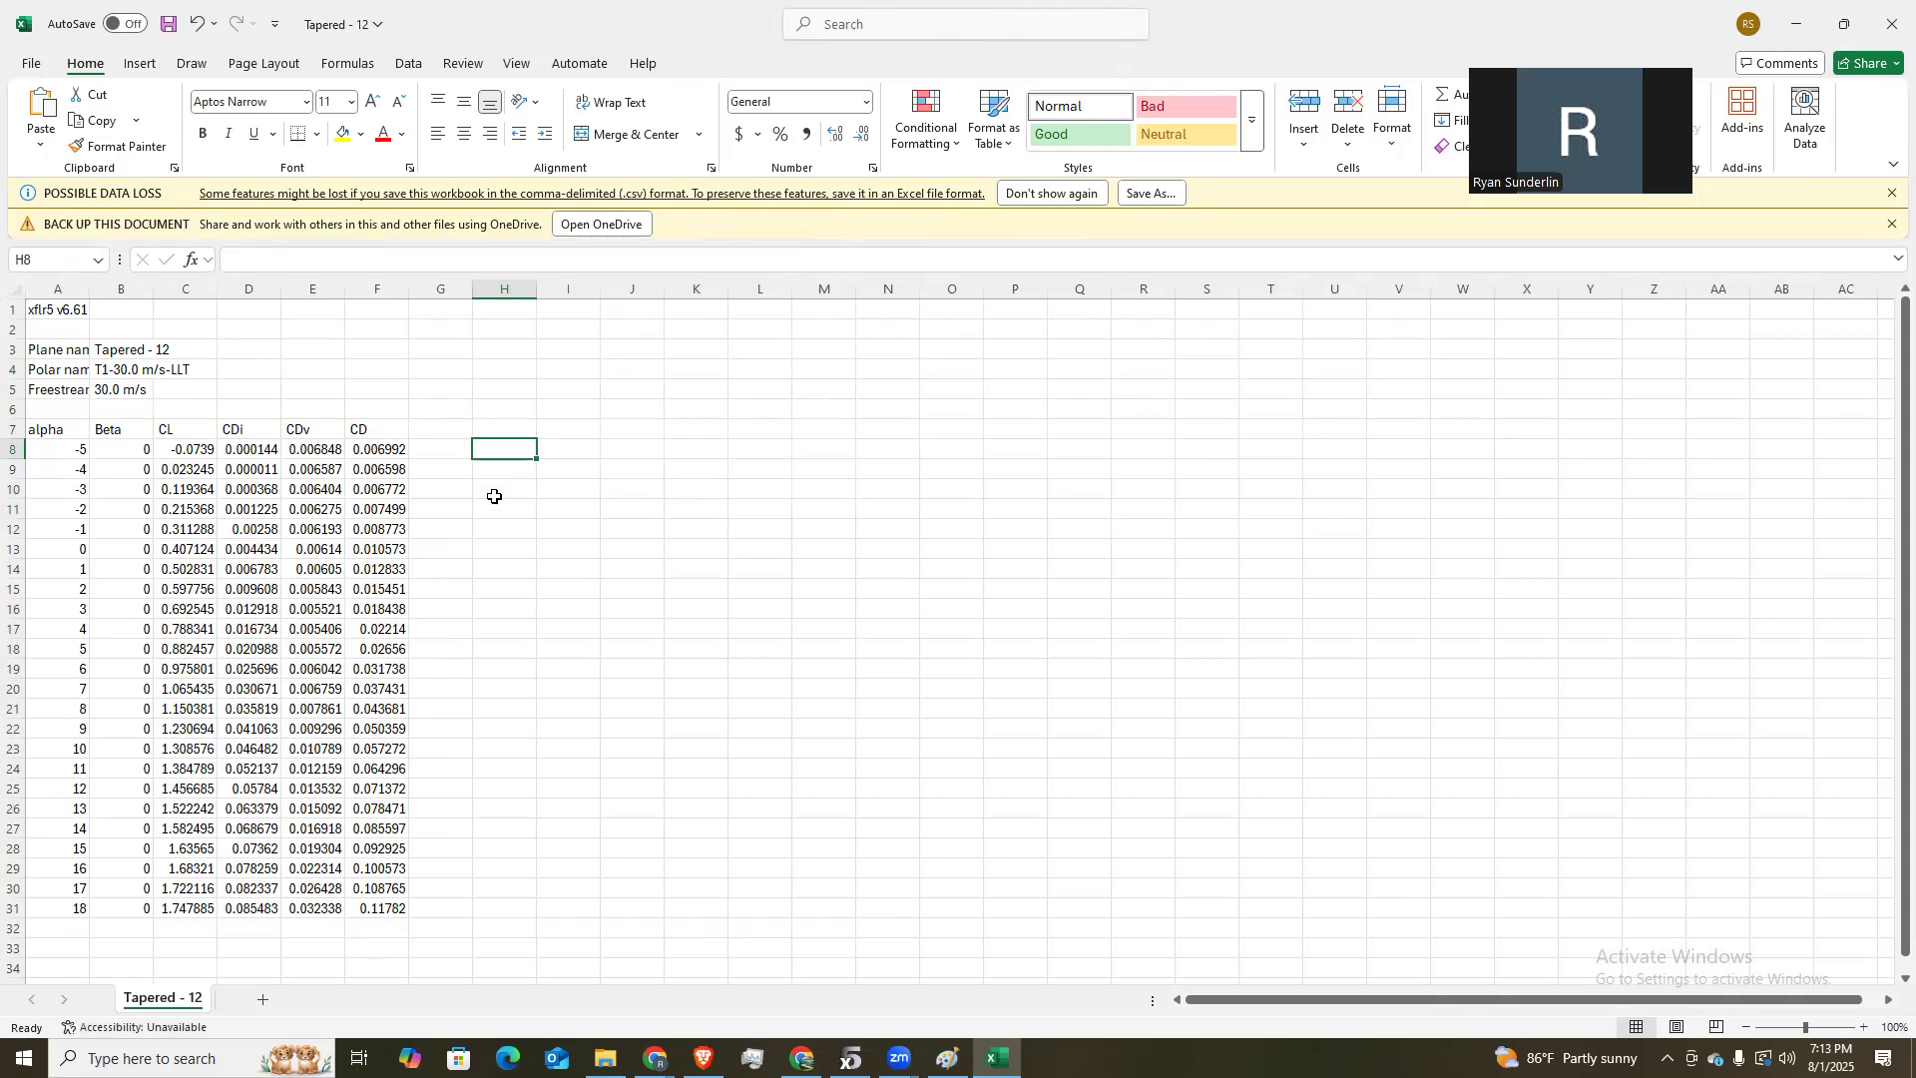
{"action": "left_click", "coordinate": [849, 1058]}
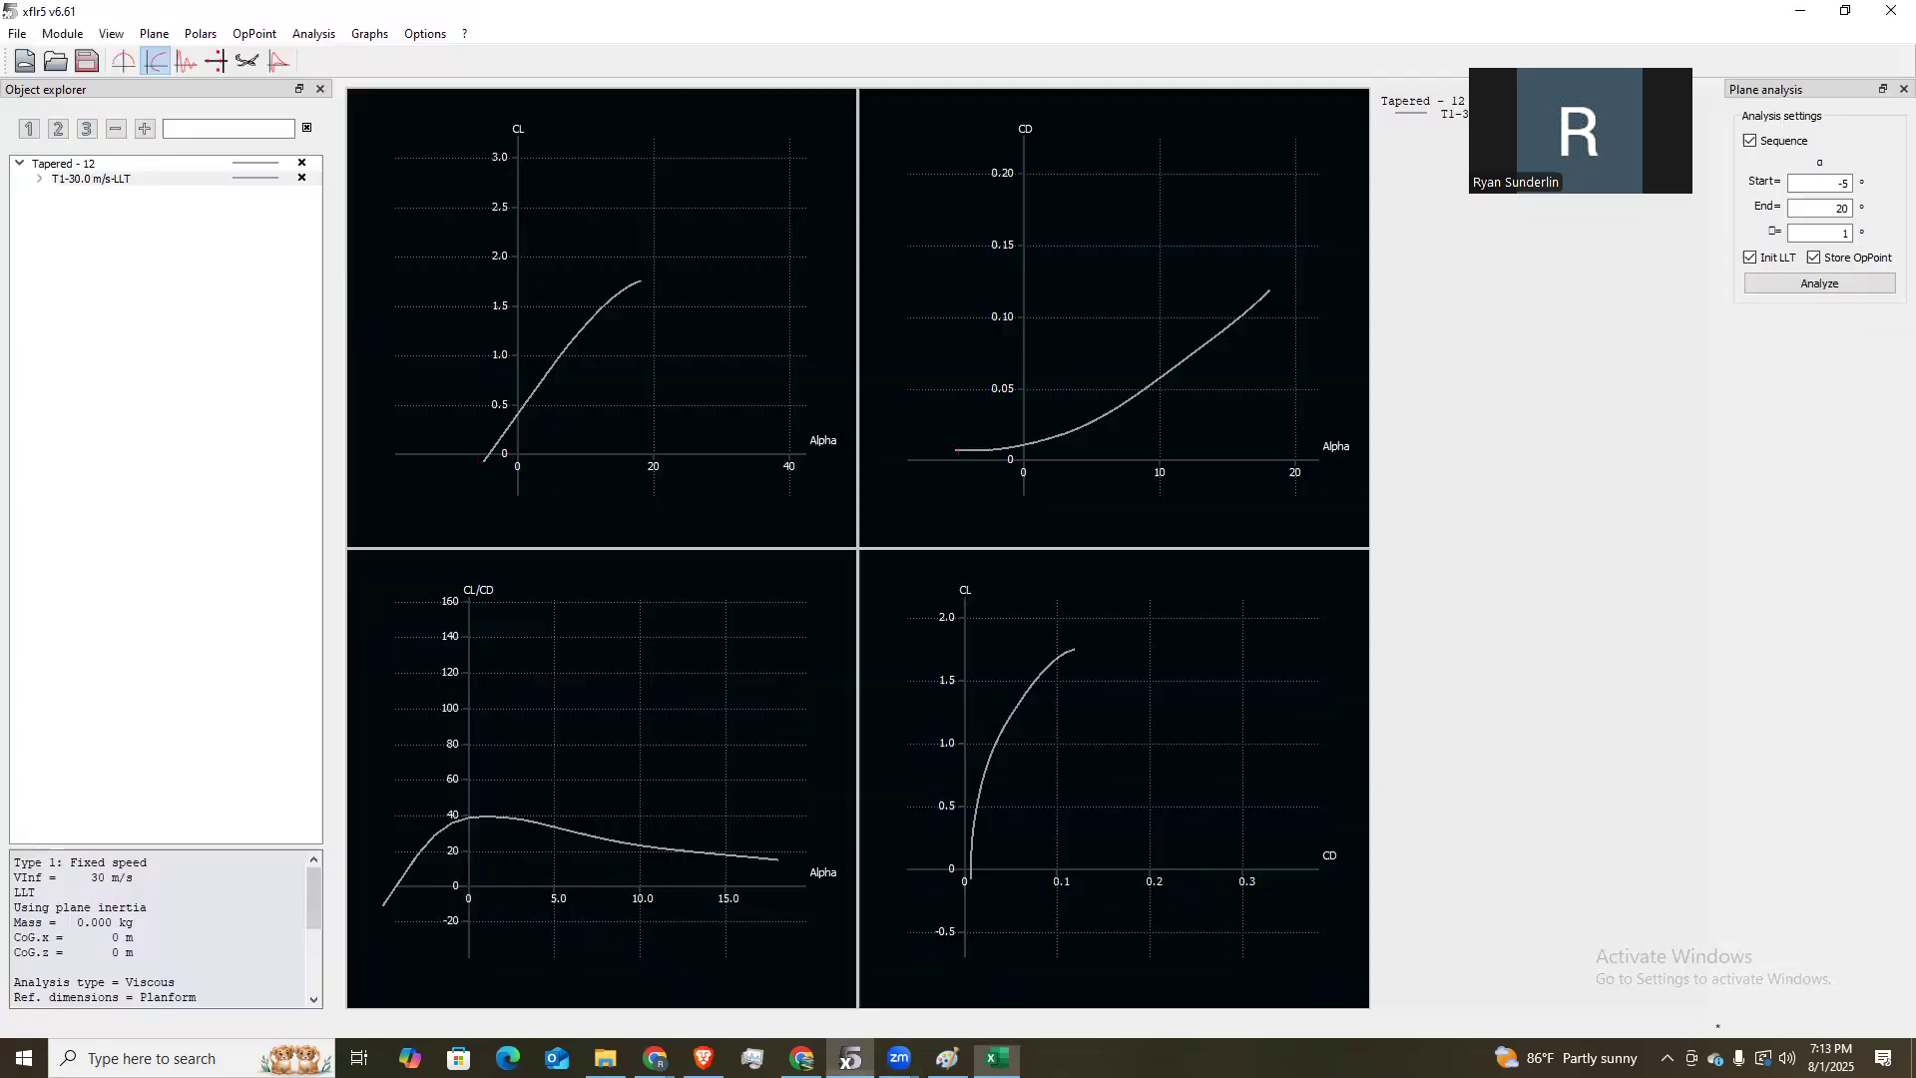
{"action": "left_click", "coordinate": [849, 1058]}
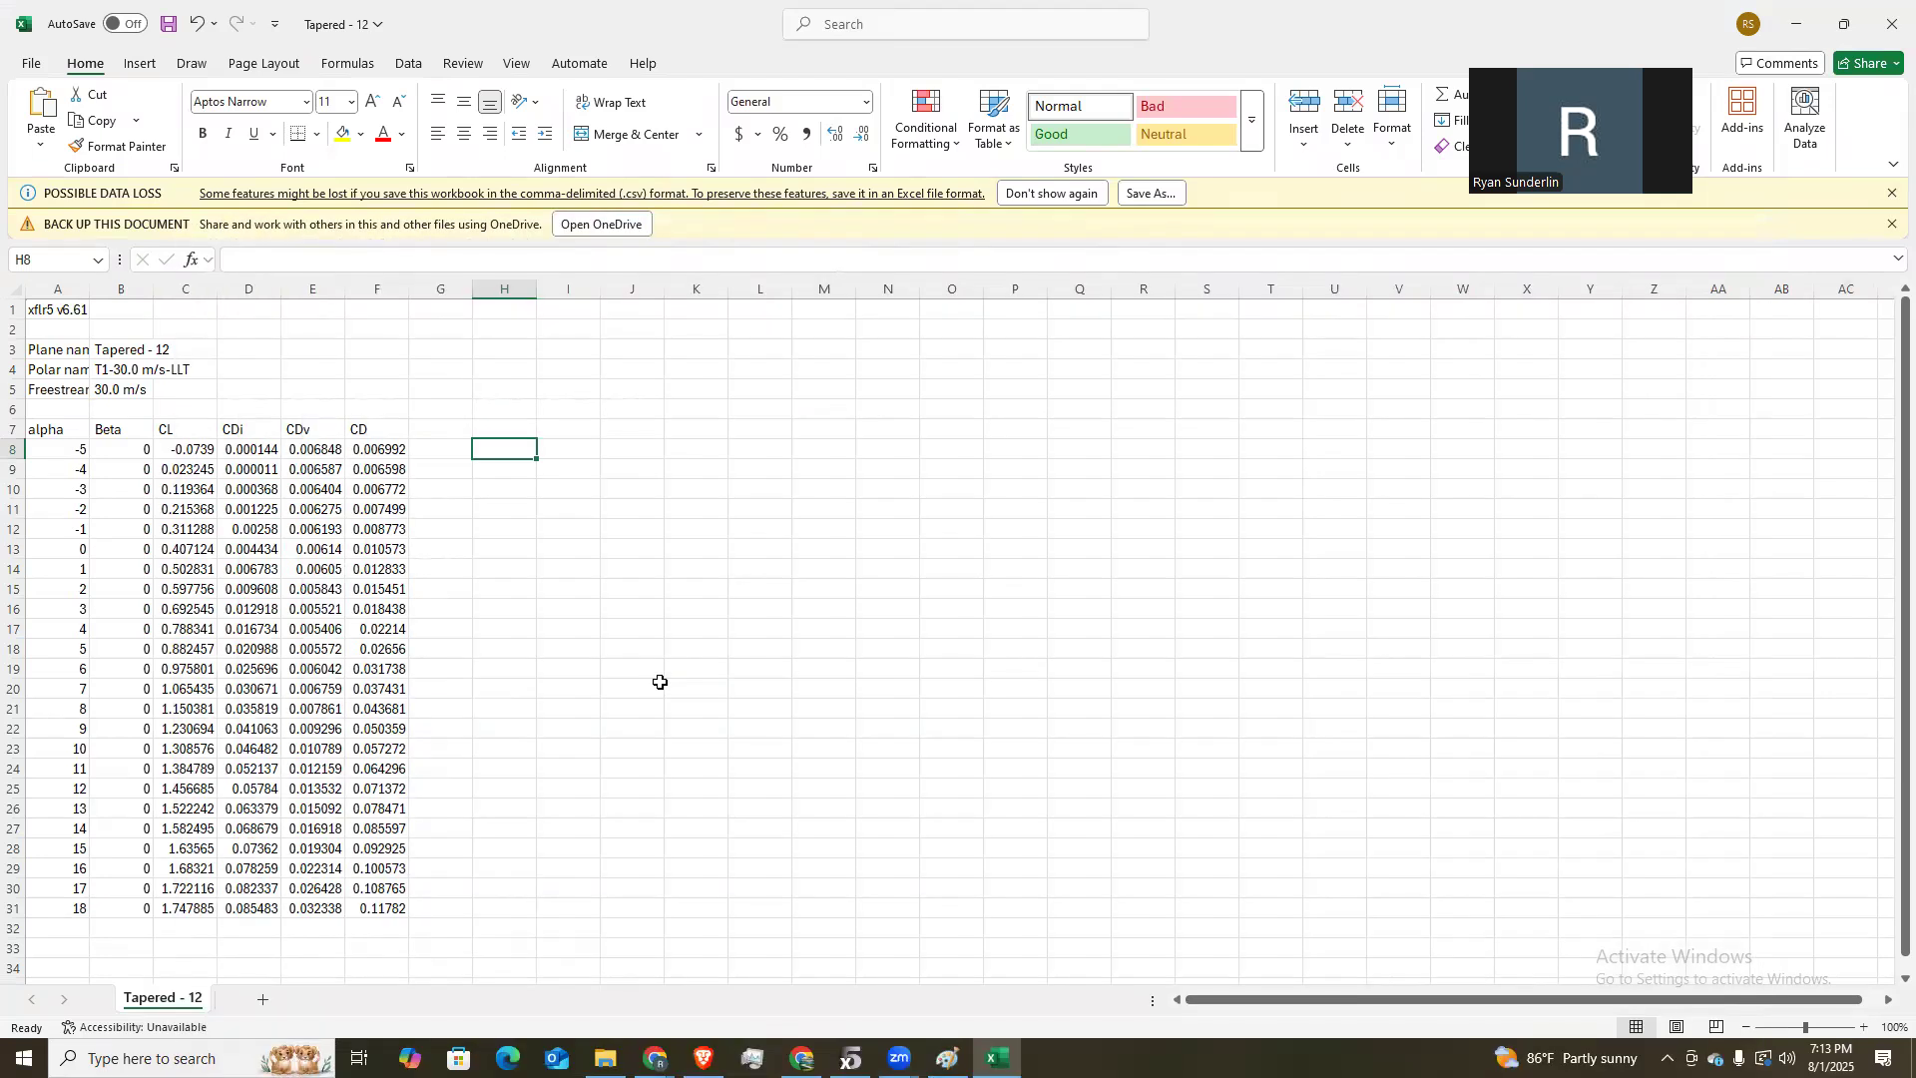
Insert an empty scatter chart with straight lines and place it beside the data table.
{"action": "left_click", "coordinate": [502, 432]}
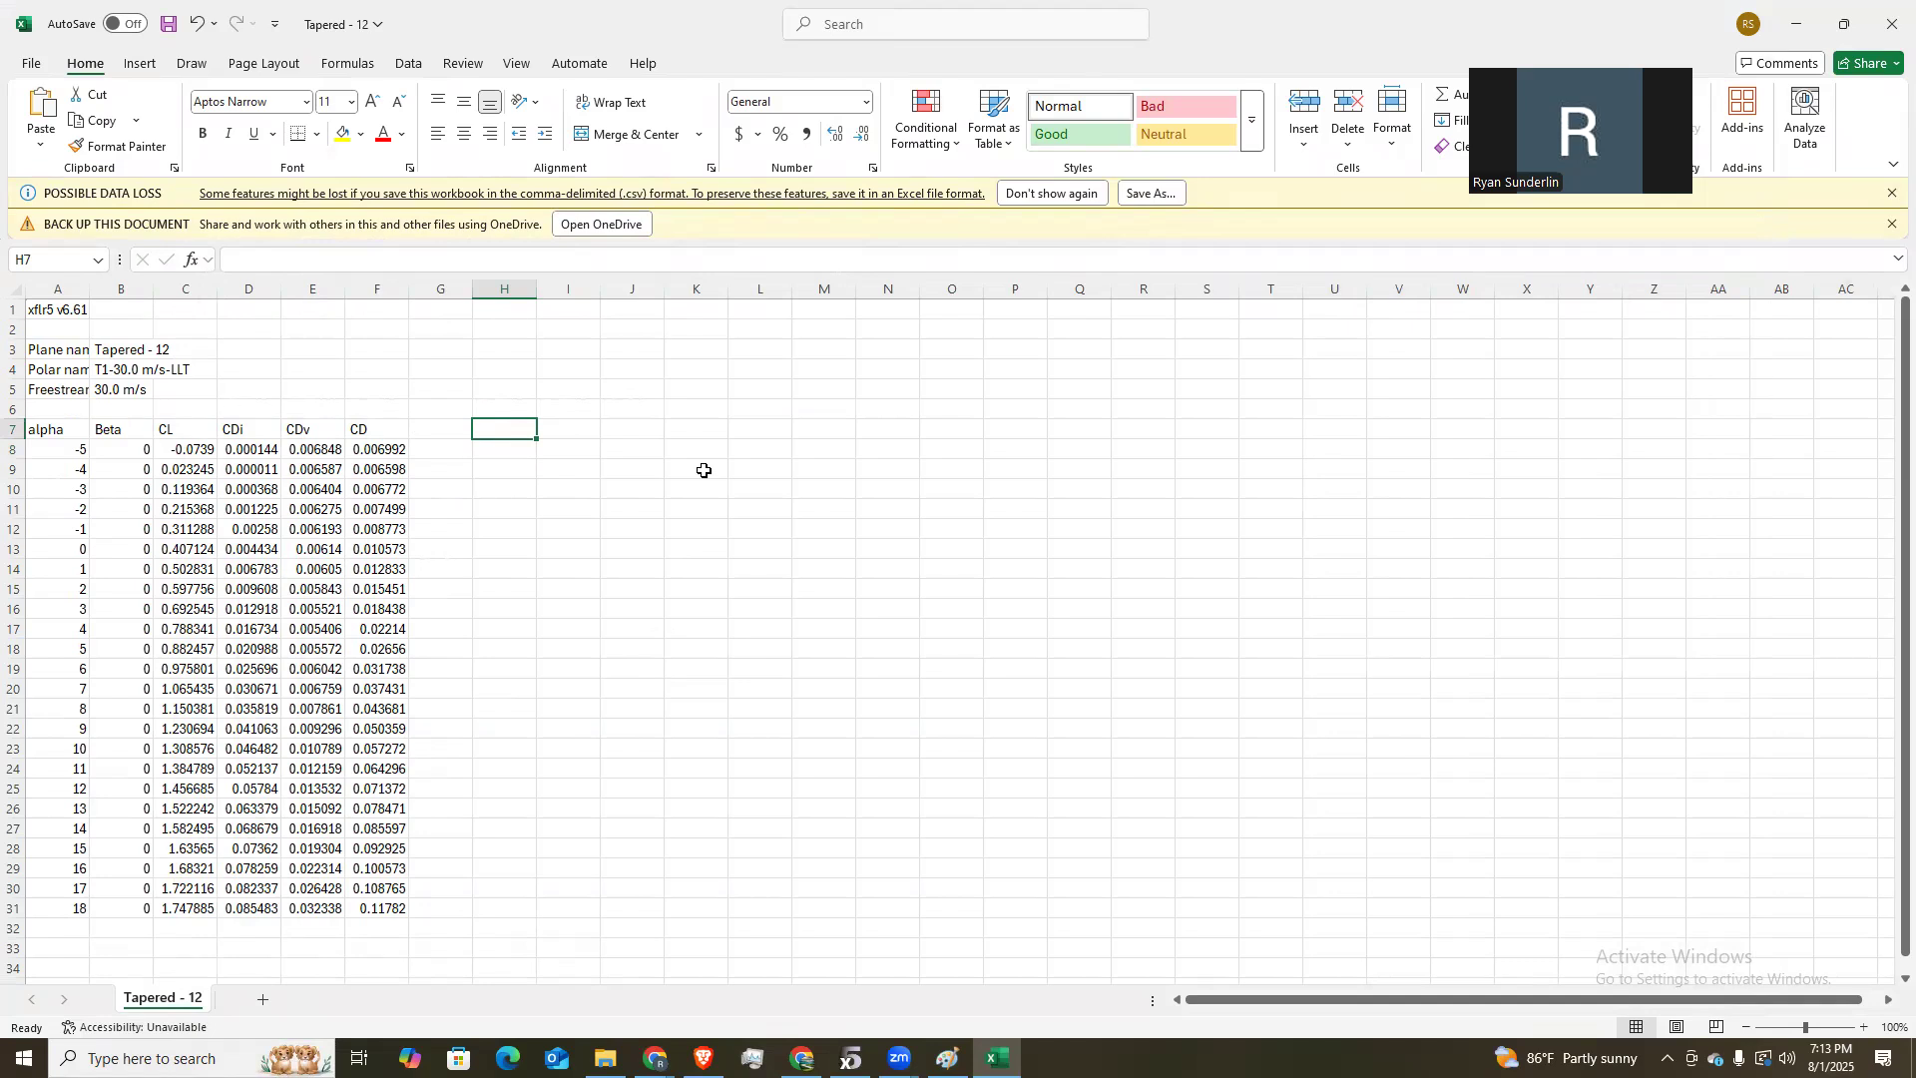
{"action": "left_click", "coordinate": [604, 488]}
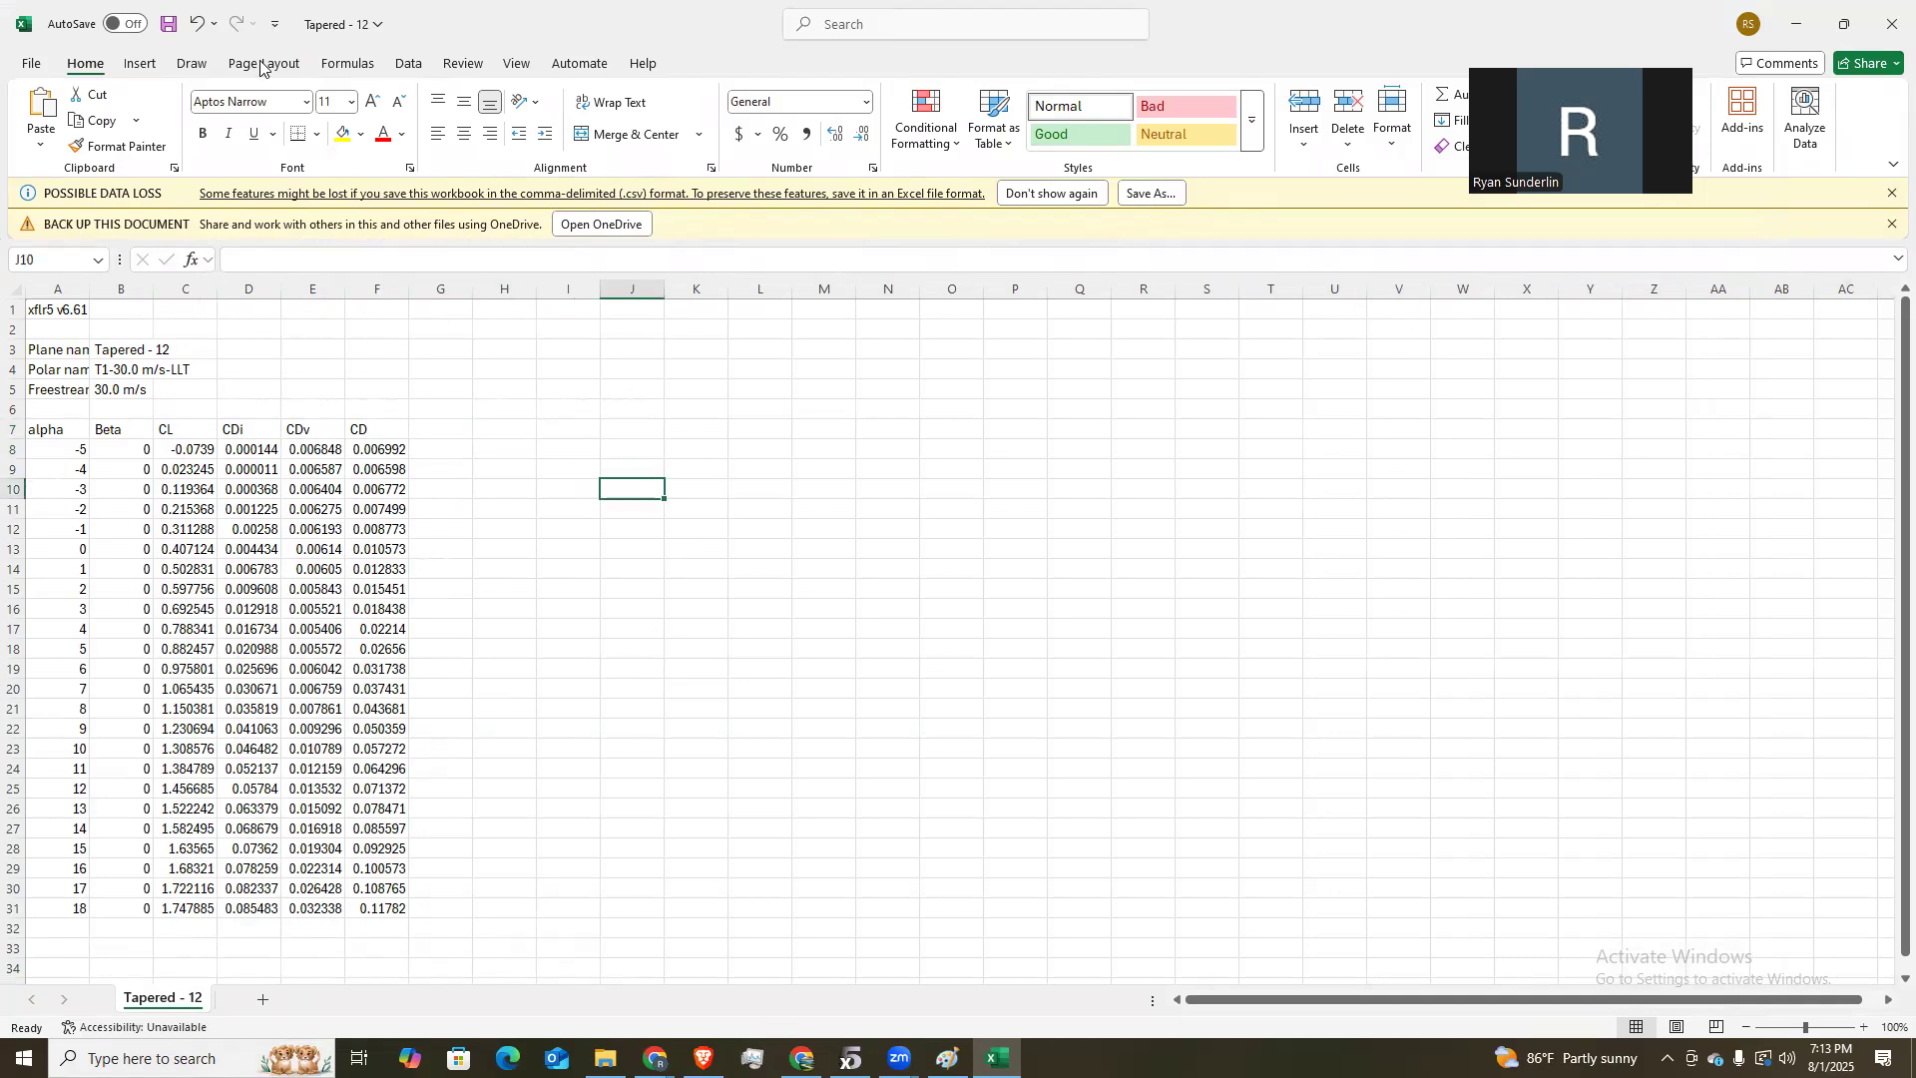
{"action": "left_click", "coordinate": [140, 64]}
{"action": "left_click", "coordinate": [760, 146]}
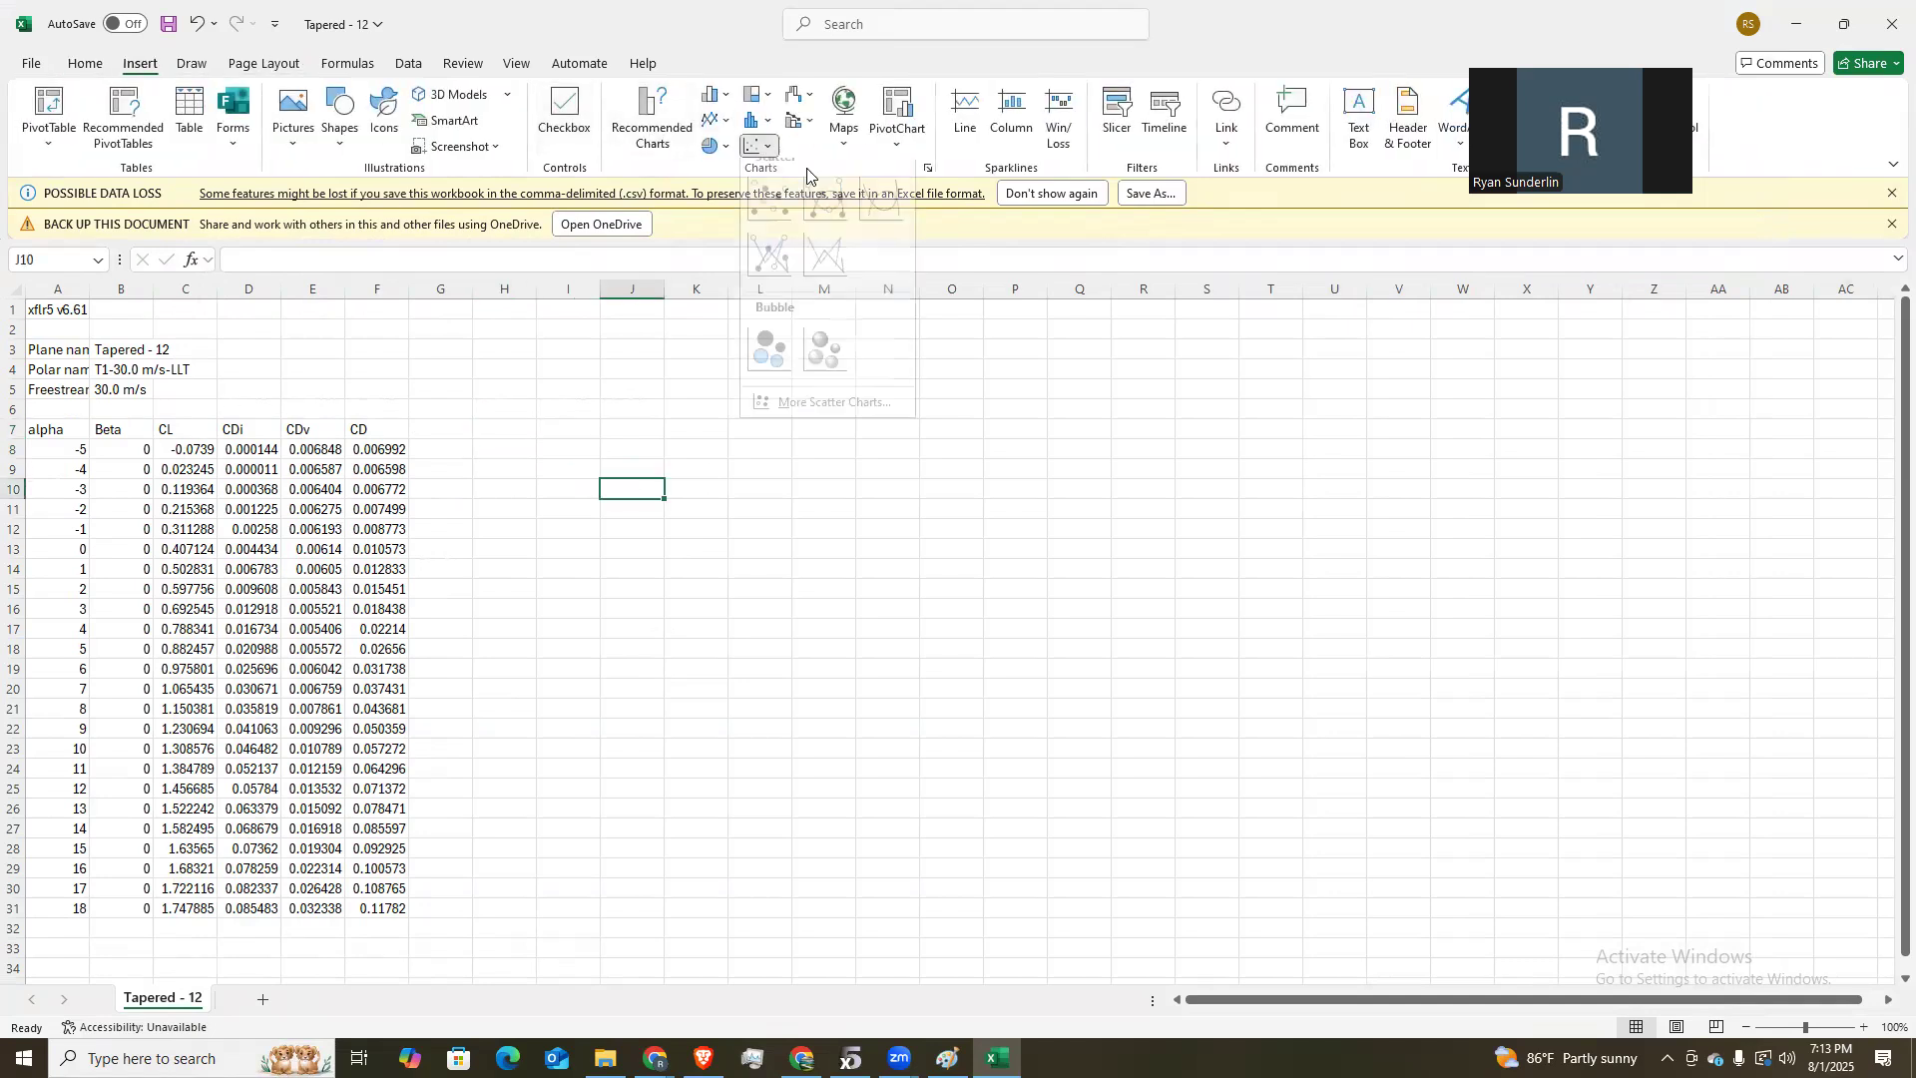
{"action": "left_click", "coordinate": [835, 277]}
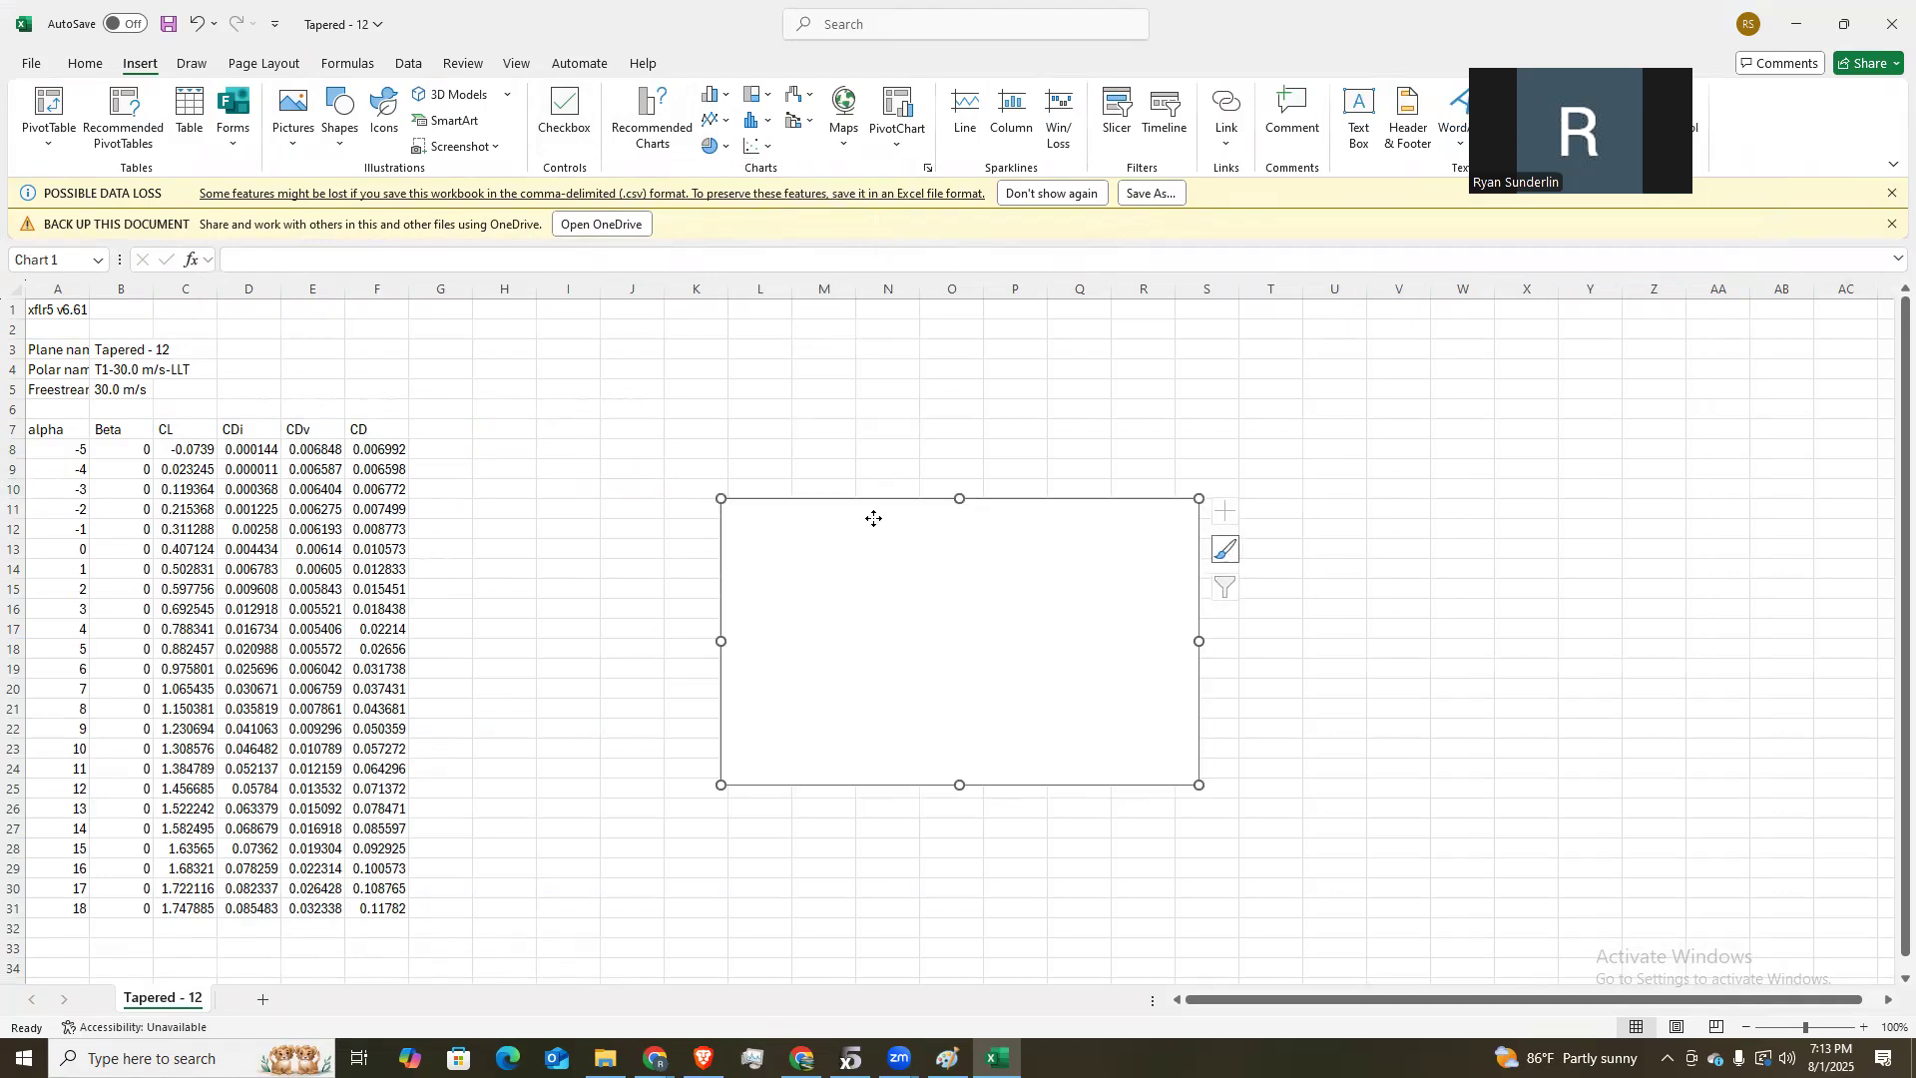
{"action": "left_click_drag", "start_coordinate": [872, 518], "coordinate": [637, 480]}
Add a data series named TAP - 12 to the chart, with the alpha cells A8:A31 as X values.
{"action": "right_click", "coordinate": [736, 526]}
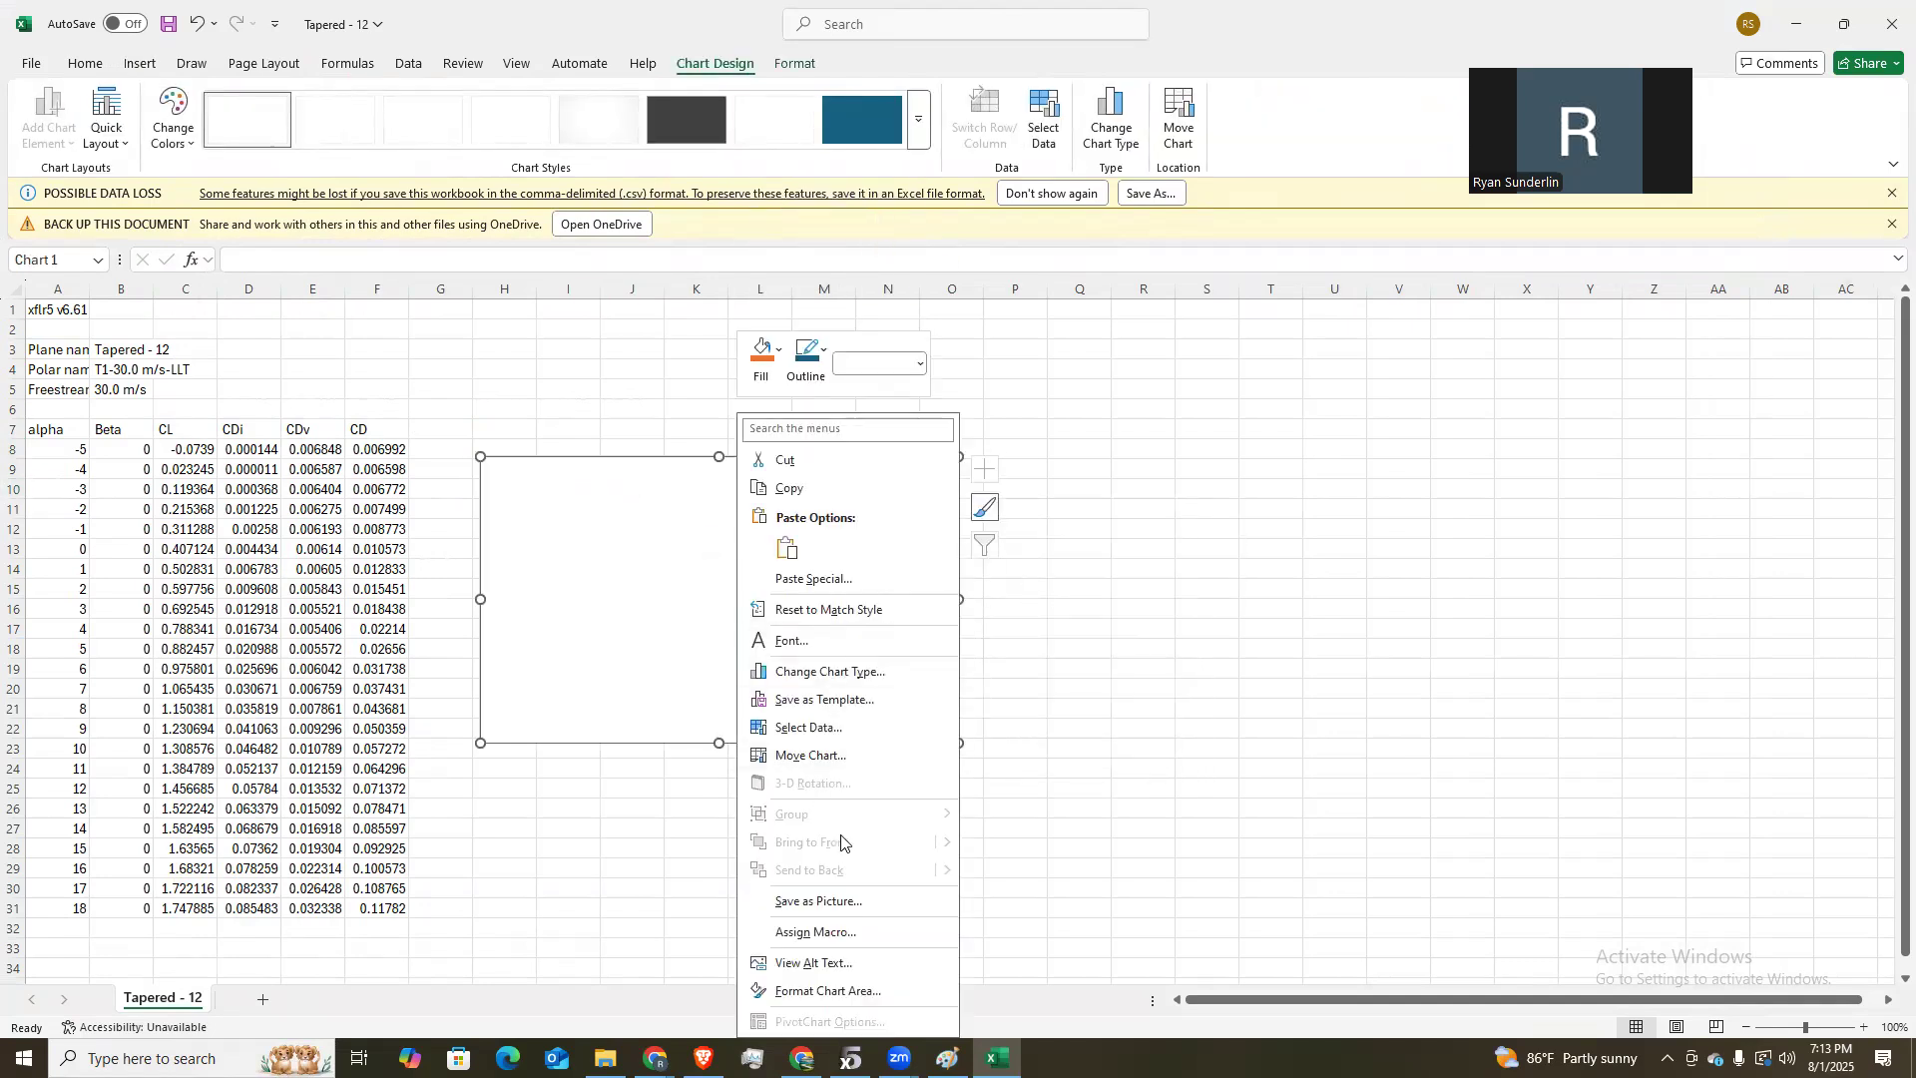
{"action": "left_click", "coordinate": [825, 728]}
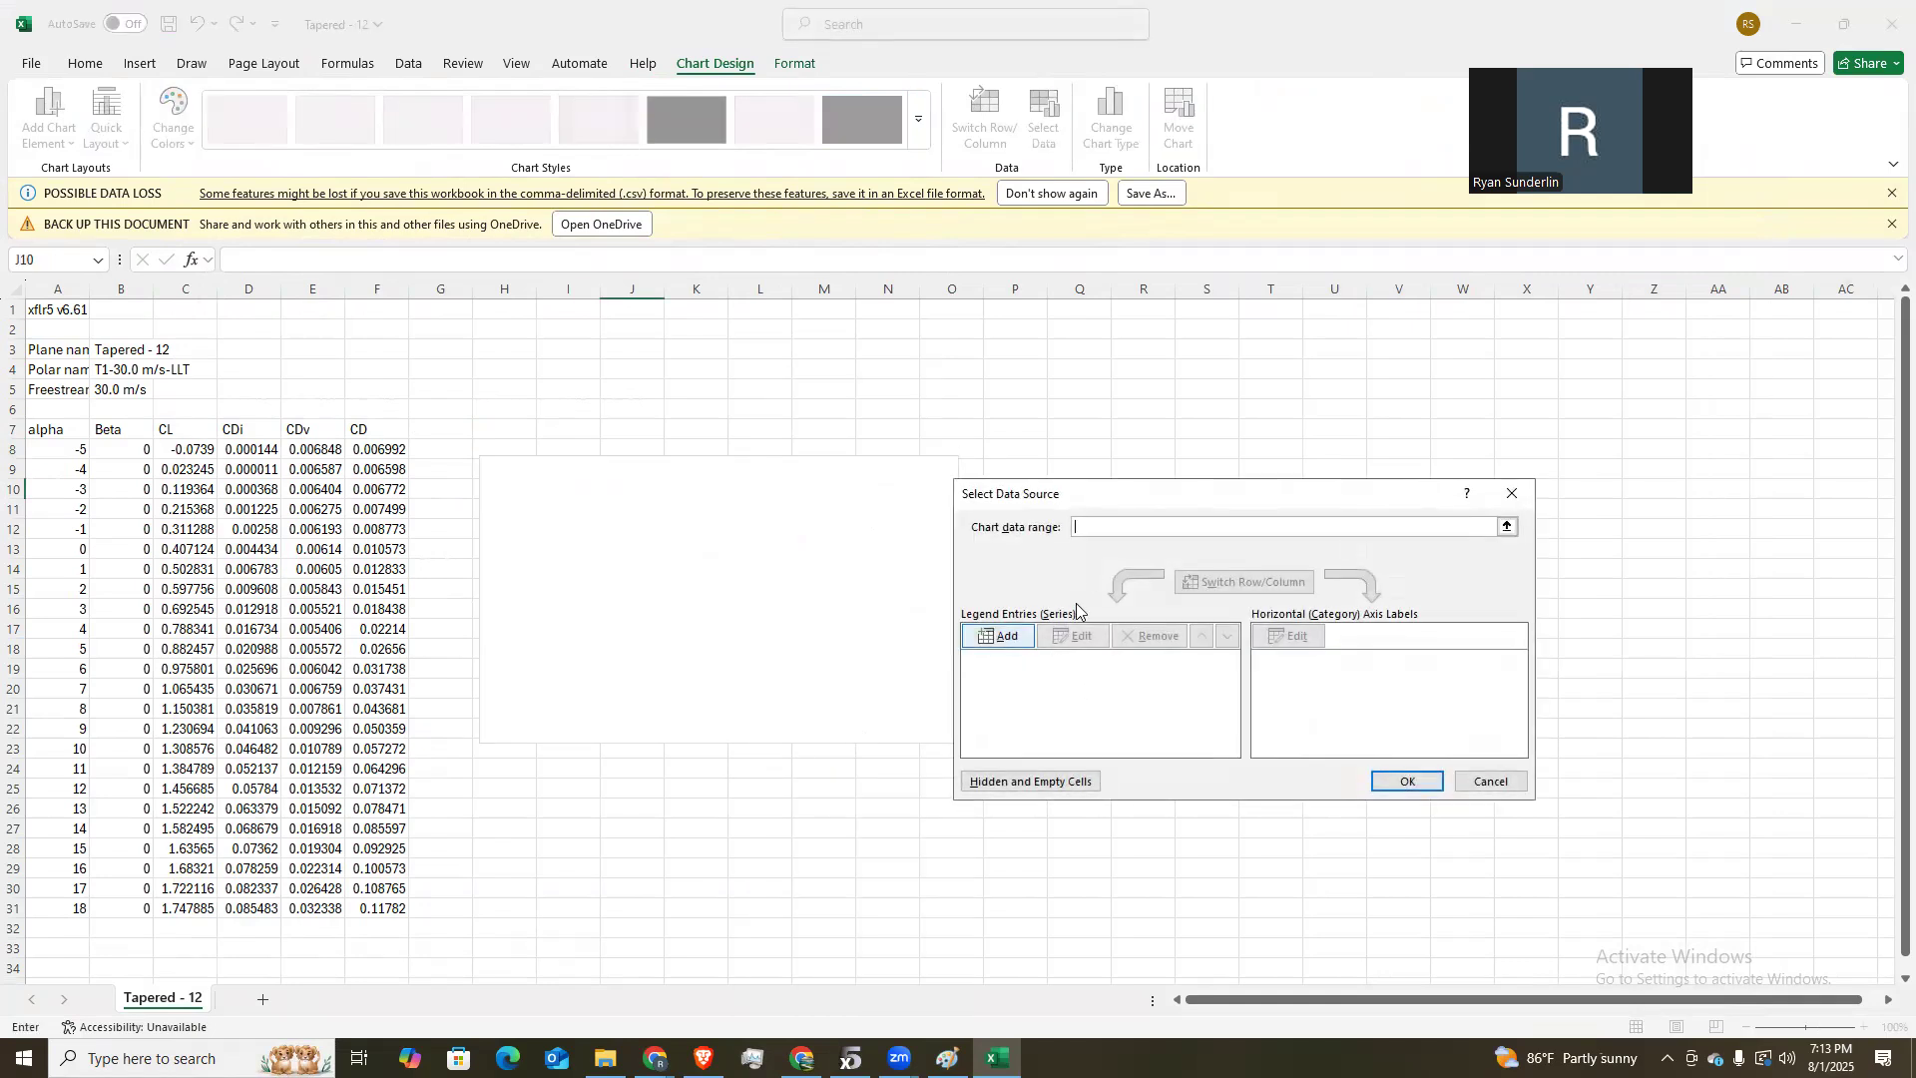
{"action": "left_click", "coordinate": [1001, 636]}
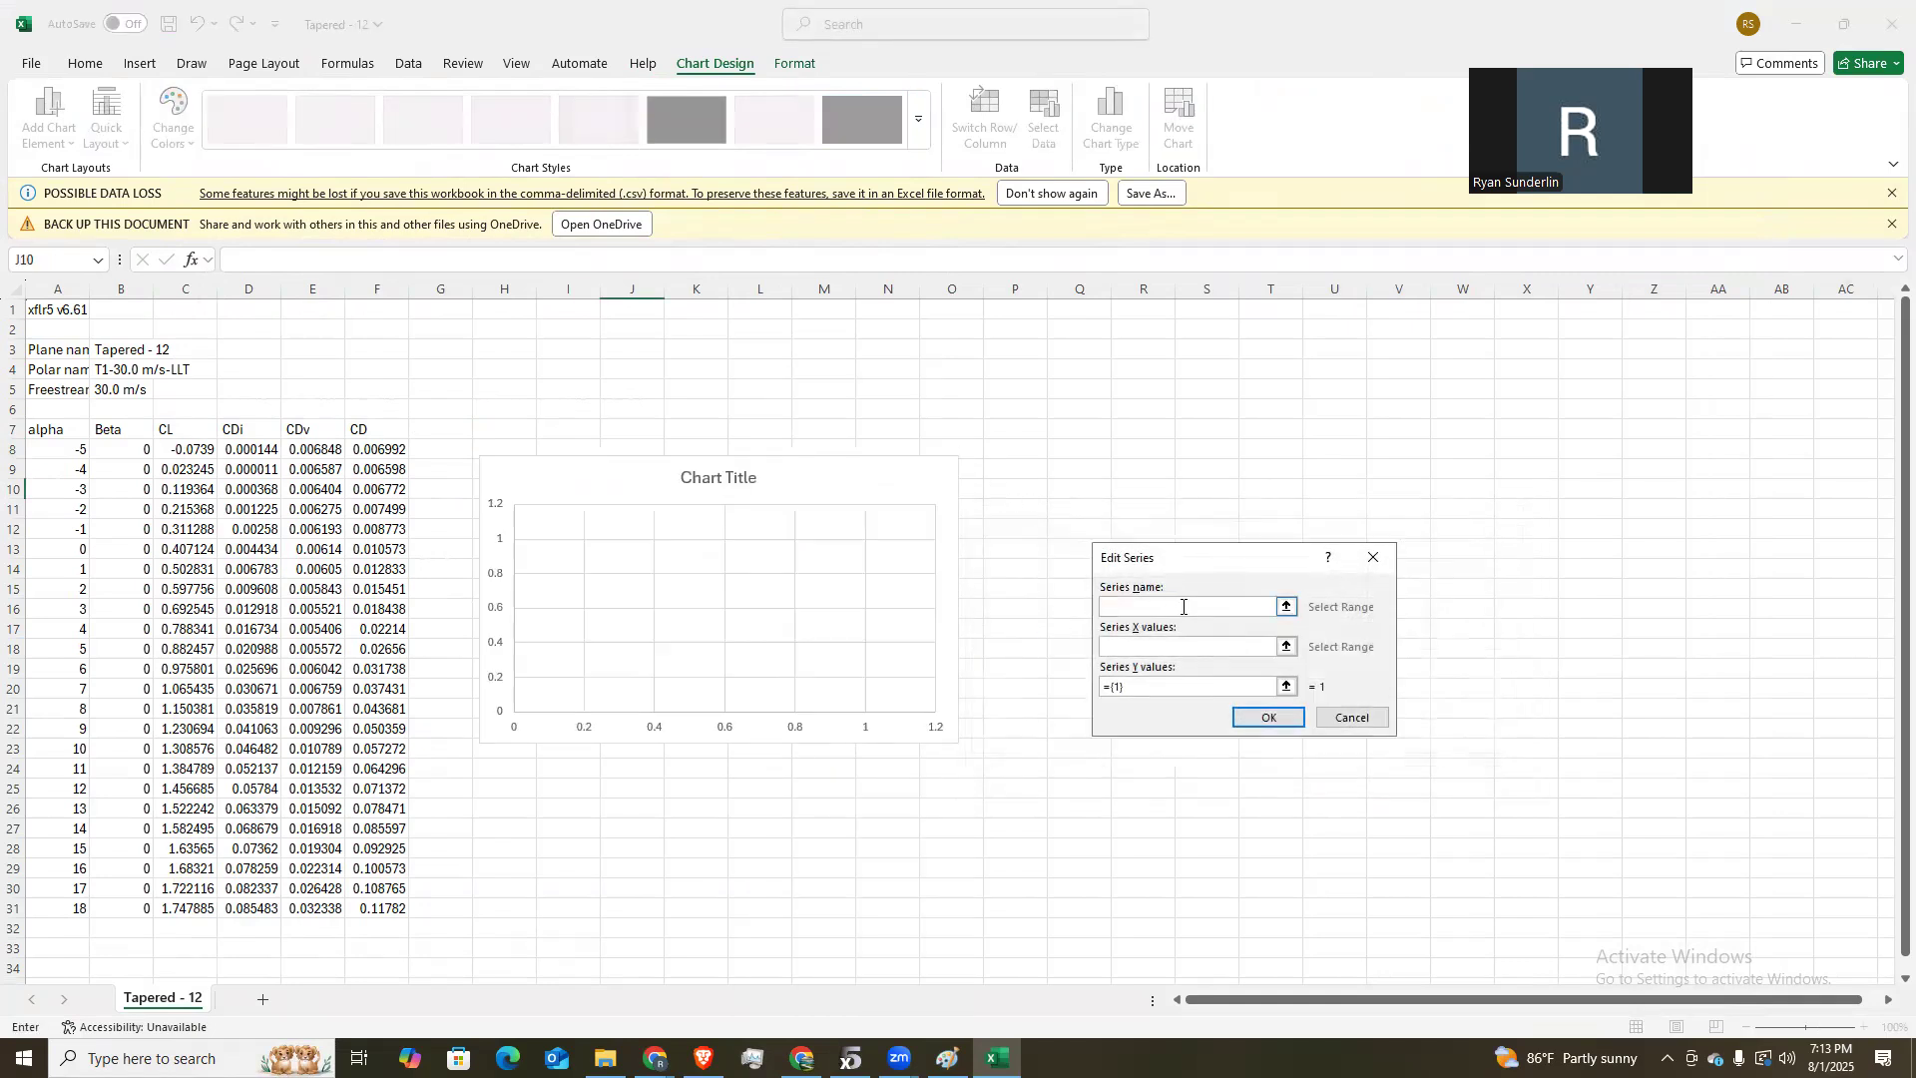
{"action": "type", "text": "Tape"}
{"action": "left_click", "coordinate": [1134, 649]}
{"action": "left_click", "coordinate": [1288, 647]}
{"action": "left_click_drag", "start_coordinate": [57, 449], "coordinate": [60, 906]}
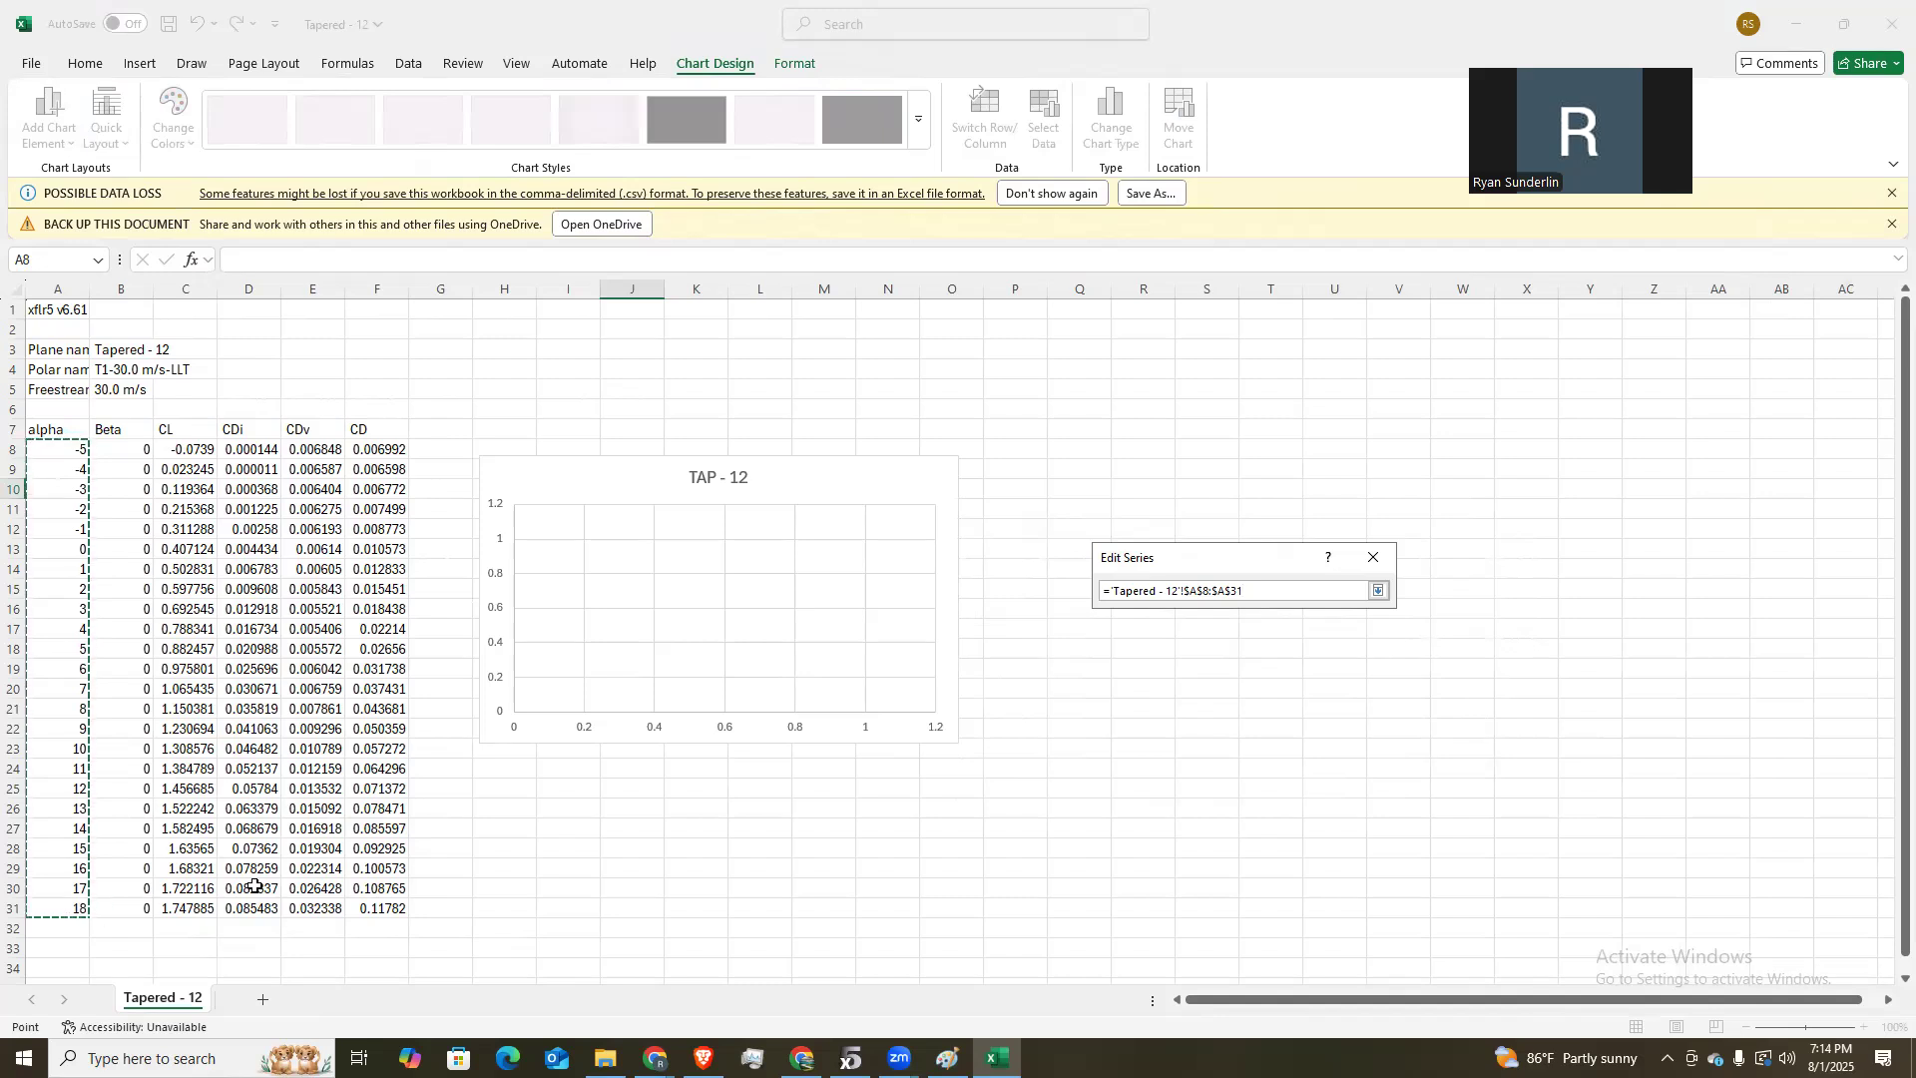
Set the series' Y values to the CL cells C8:C31 and apply the chart data selection.
{"action": "left_click", "coordinate": [1152, 686]}
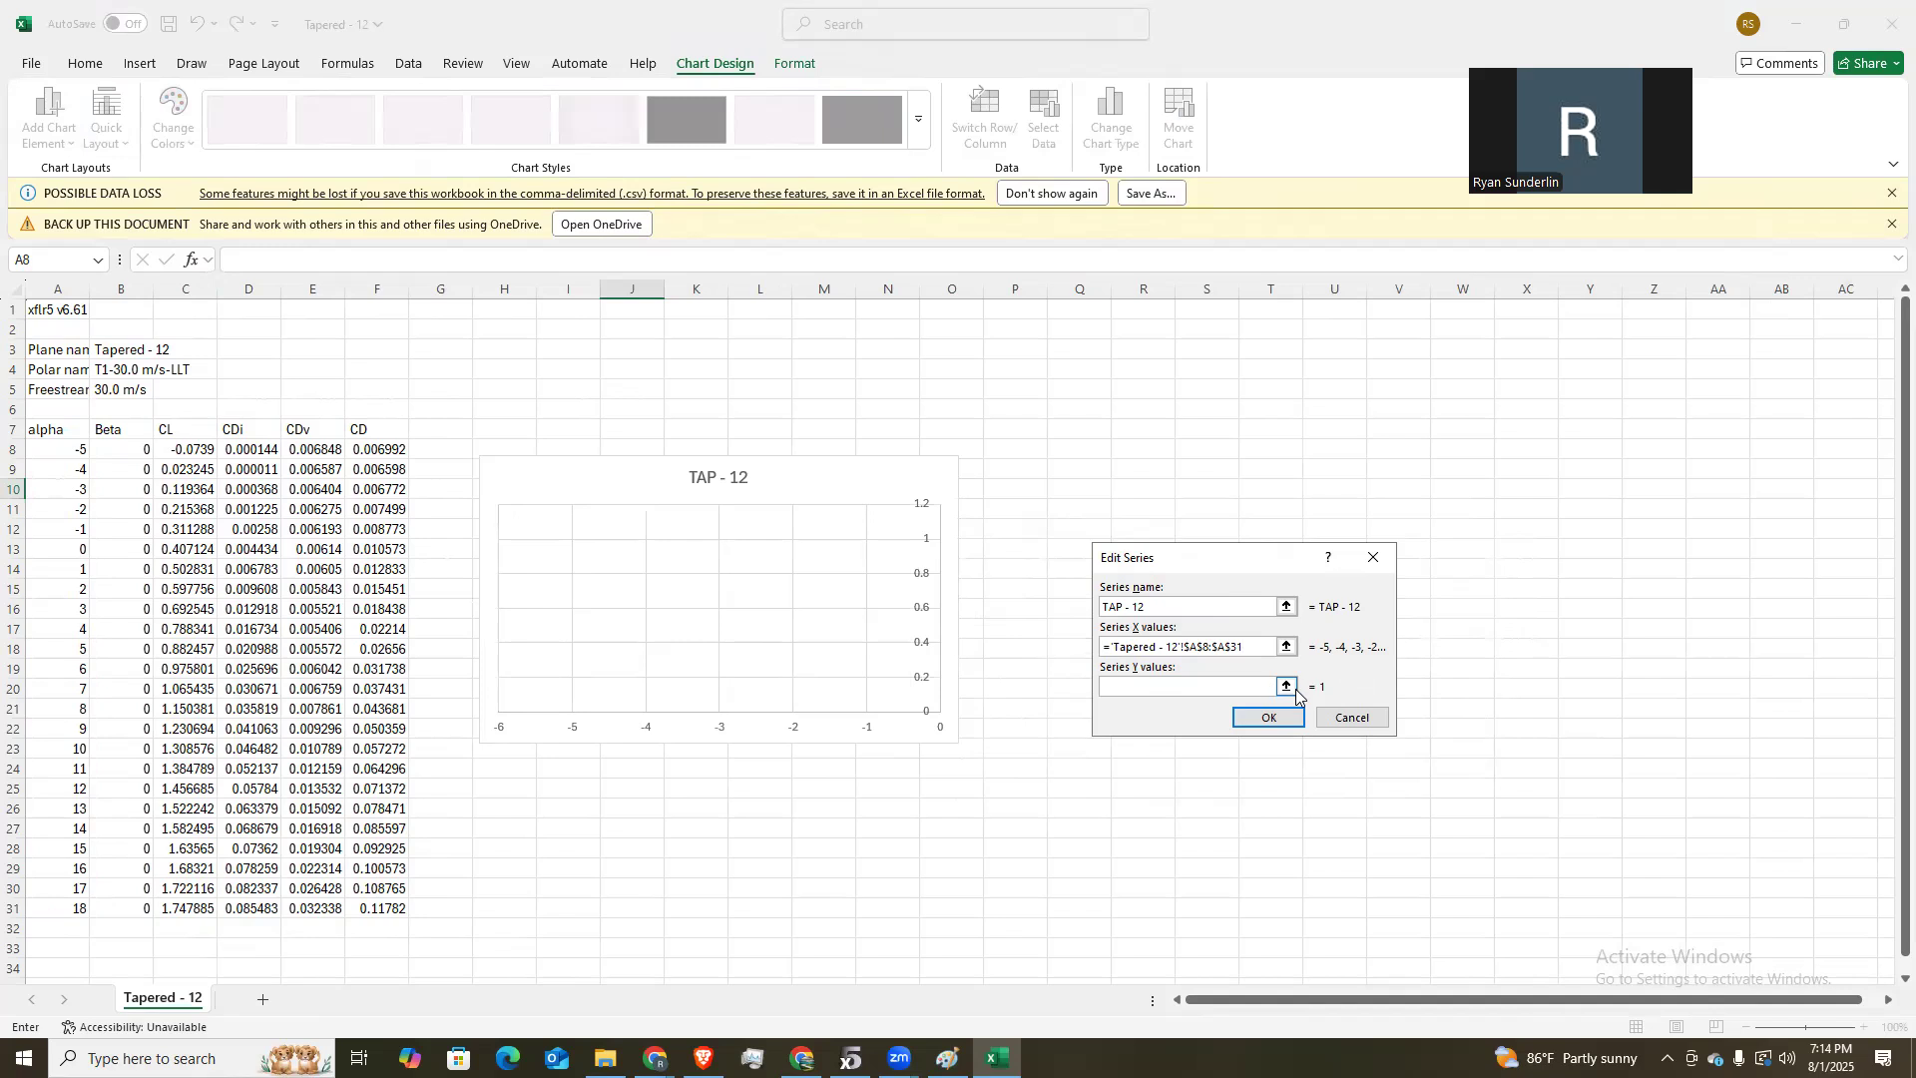
{"action": "left_click", "coordinate": [1289, 687]}
{"action": "left_click_drag", "start_coordinate": [199, 449], "coordinate": [195, 911]}
{"action": "key", "text": "Return"}
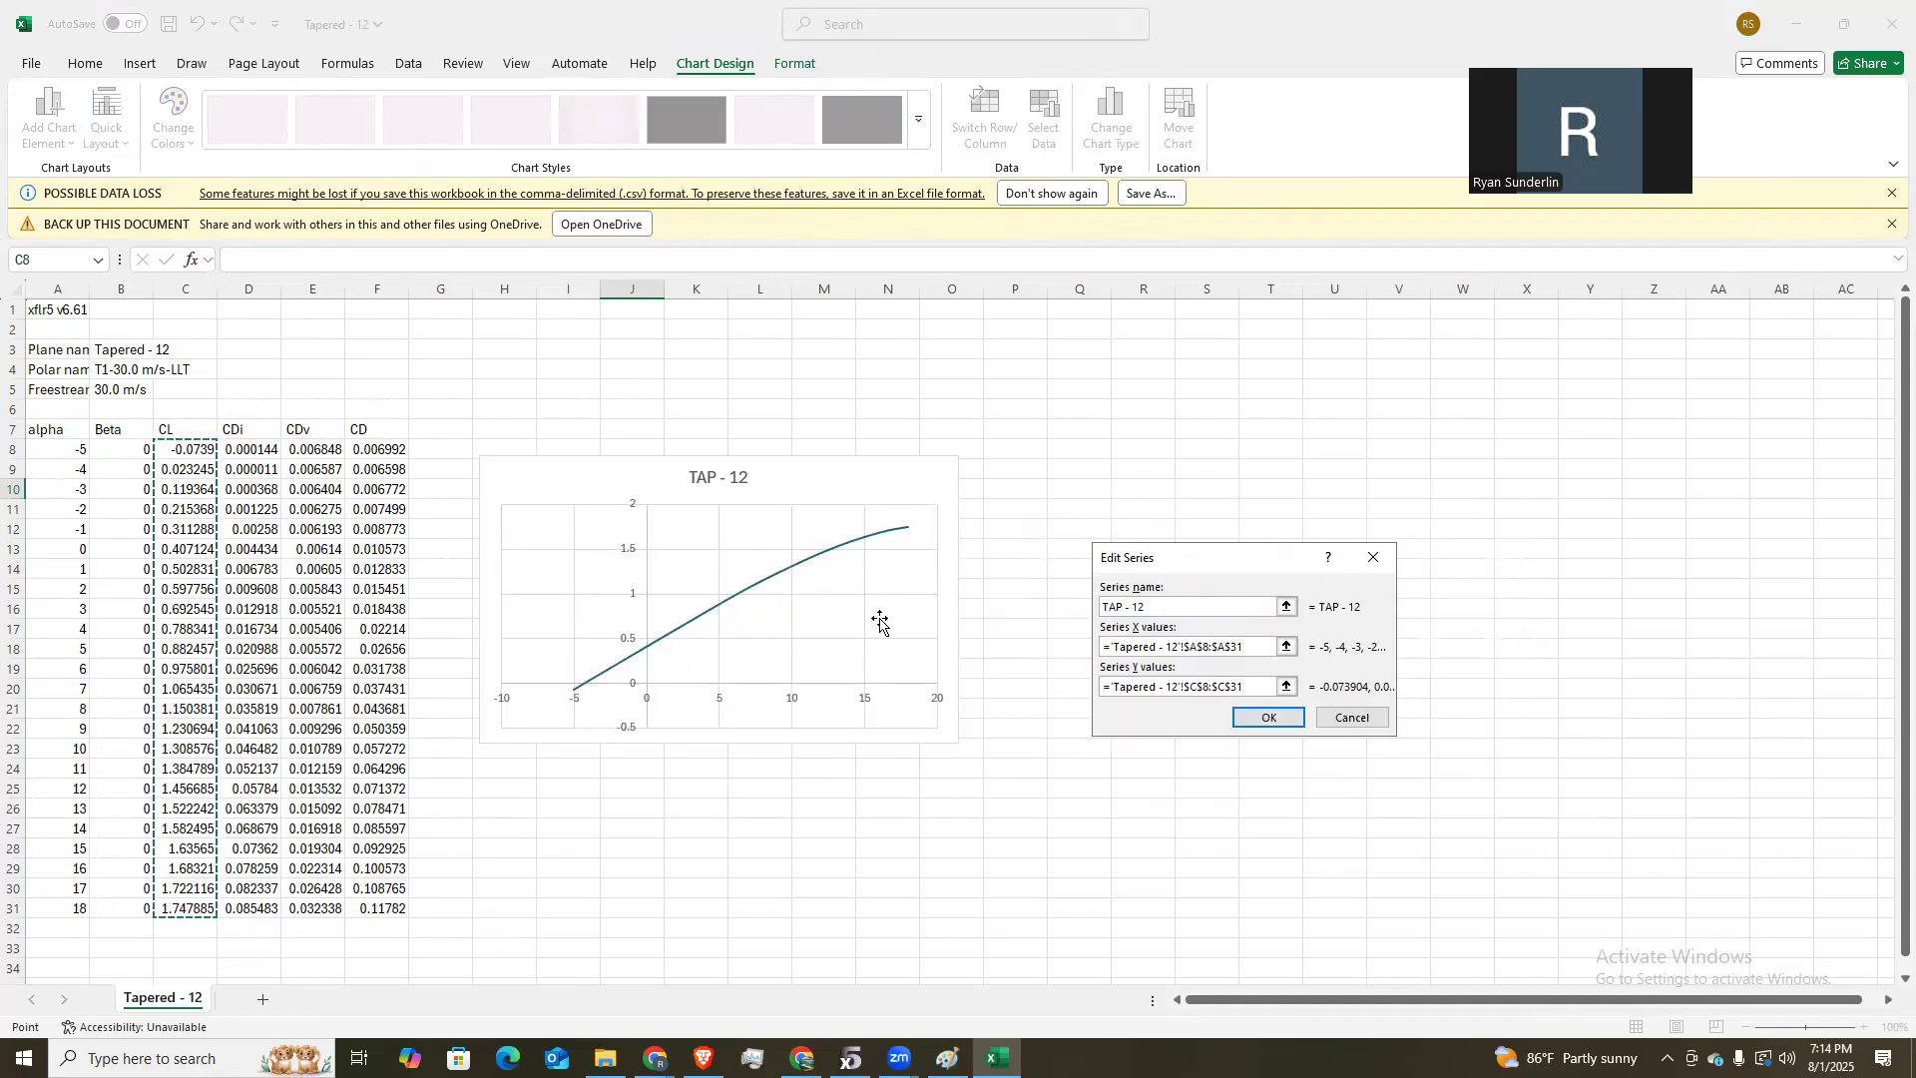
{"action": "left_click", "coordinate": [1274, 718]}
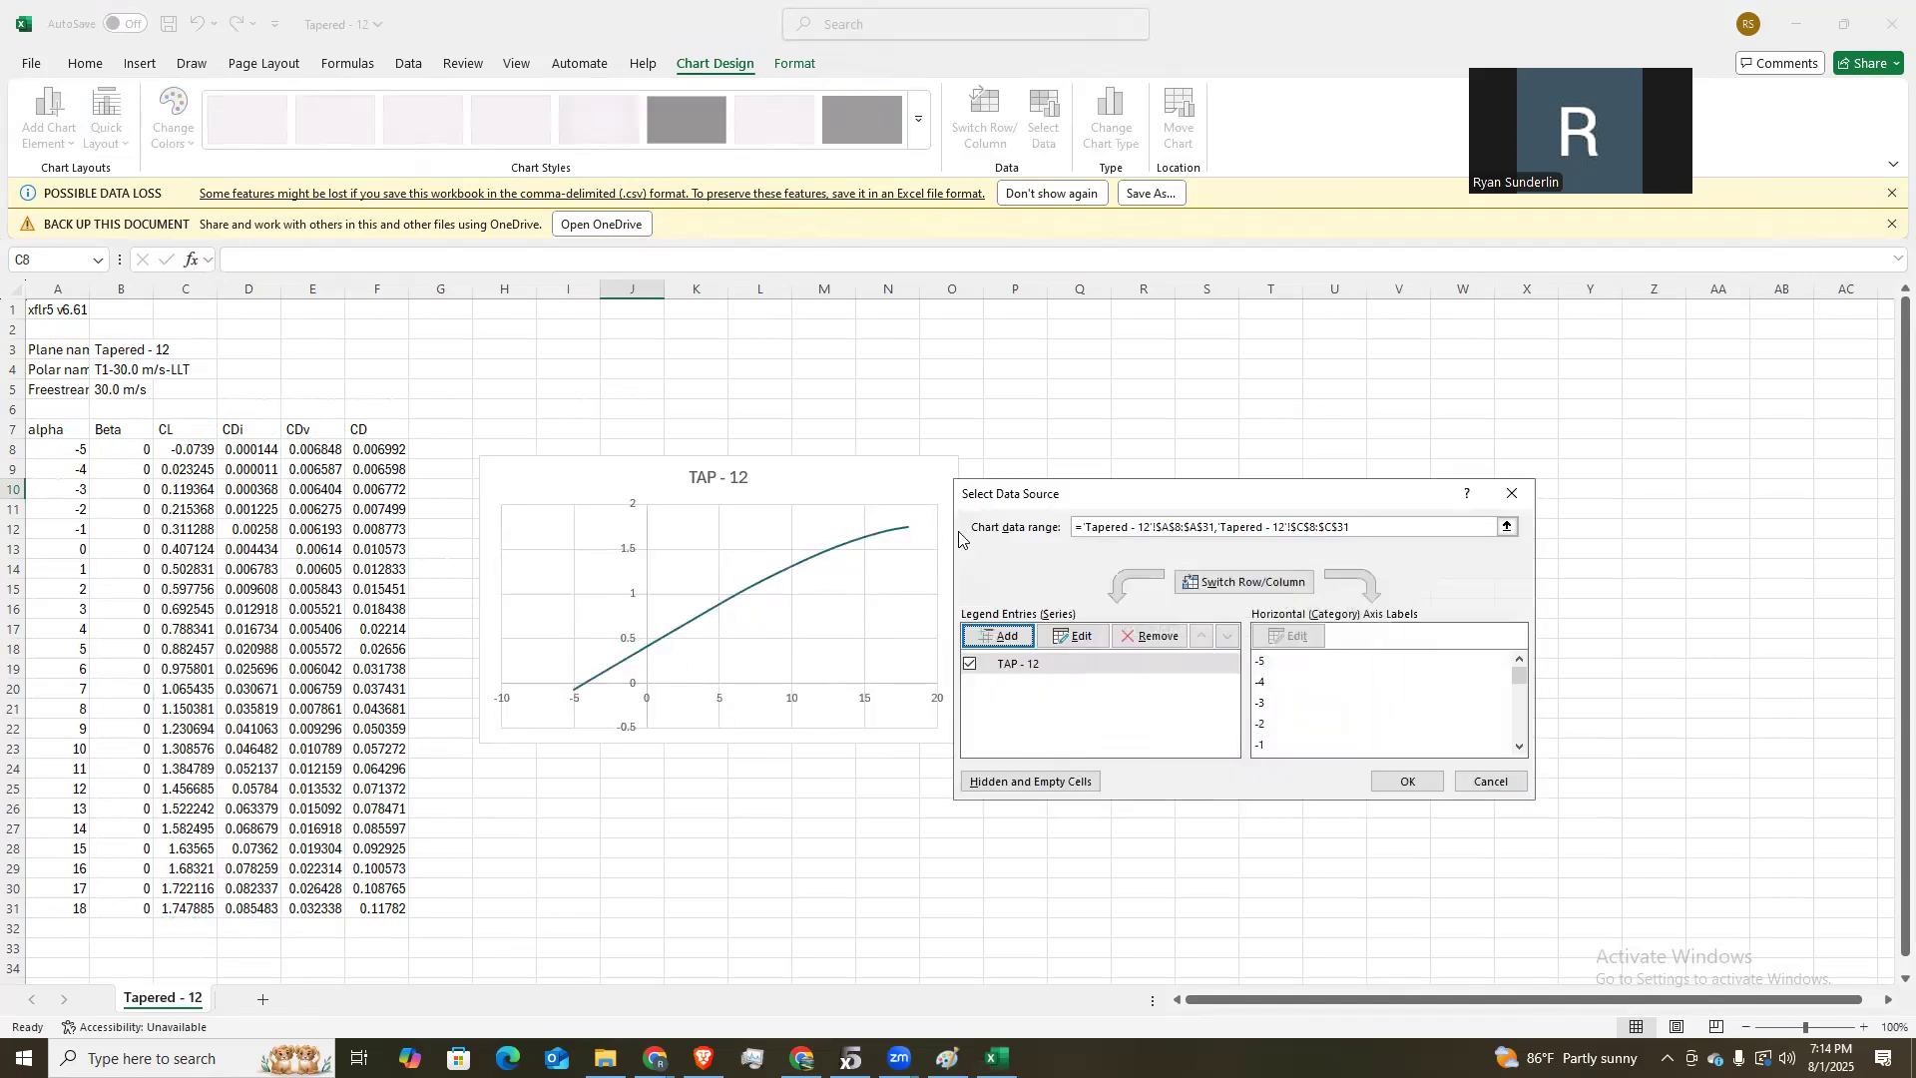
{"action": "left_click", "coordinate": [1408, 781]}
Enlarge the chart to extend to about column P and row 29, and add axis titles without data labels.
{"action": "left_click_drag", "start_coordinate": [953, 741], "coordinate": [1034, 878]}
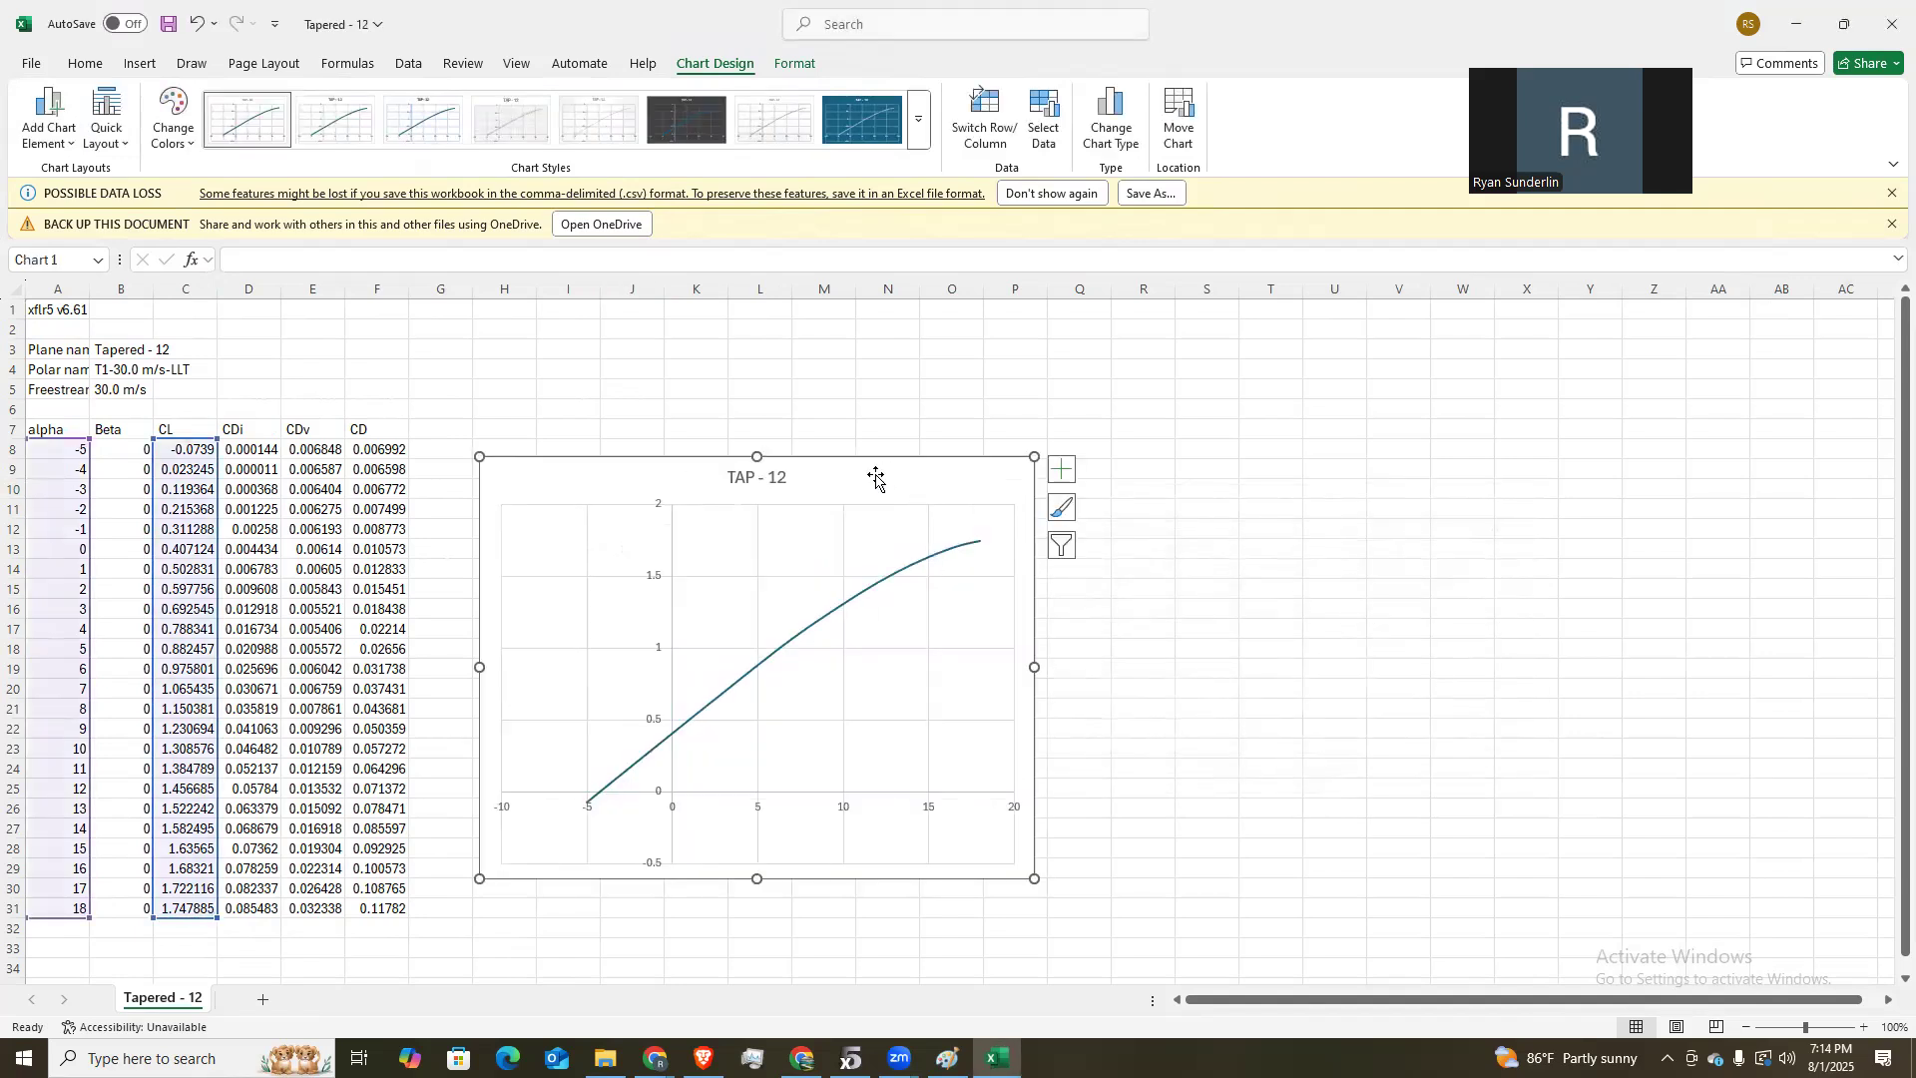
{"action": "double_click", "coordinate": [877, 479]}
{"action": "right_click", "coordinate": [876, 480]}
{"action": "left_click", "coordinate": [1307, 415]}
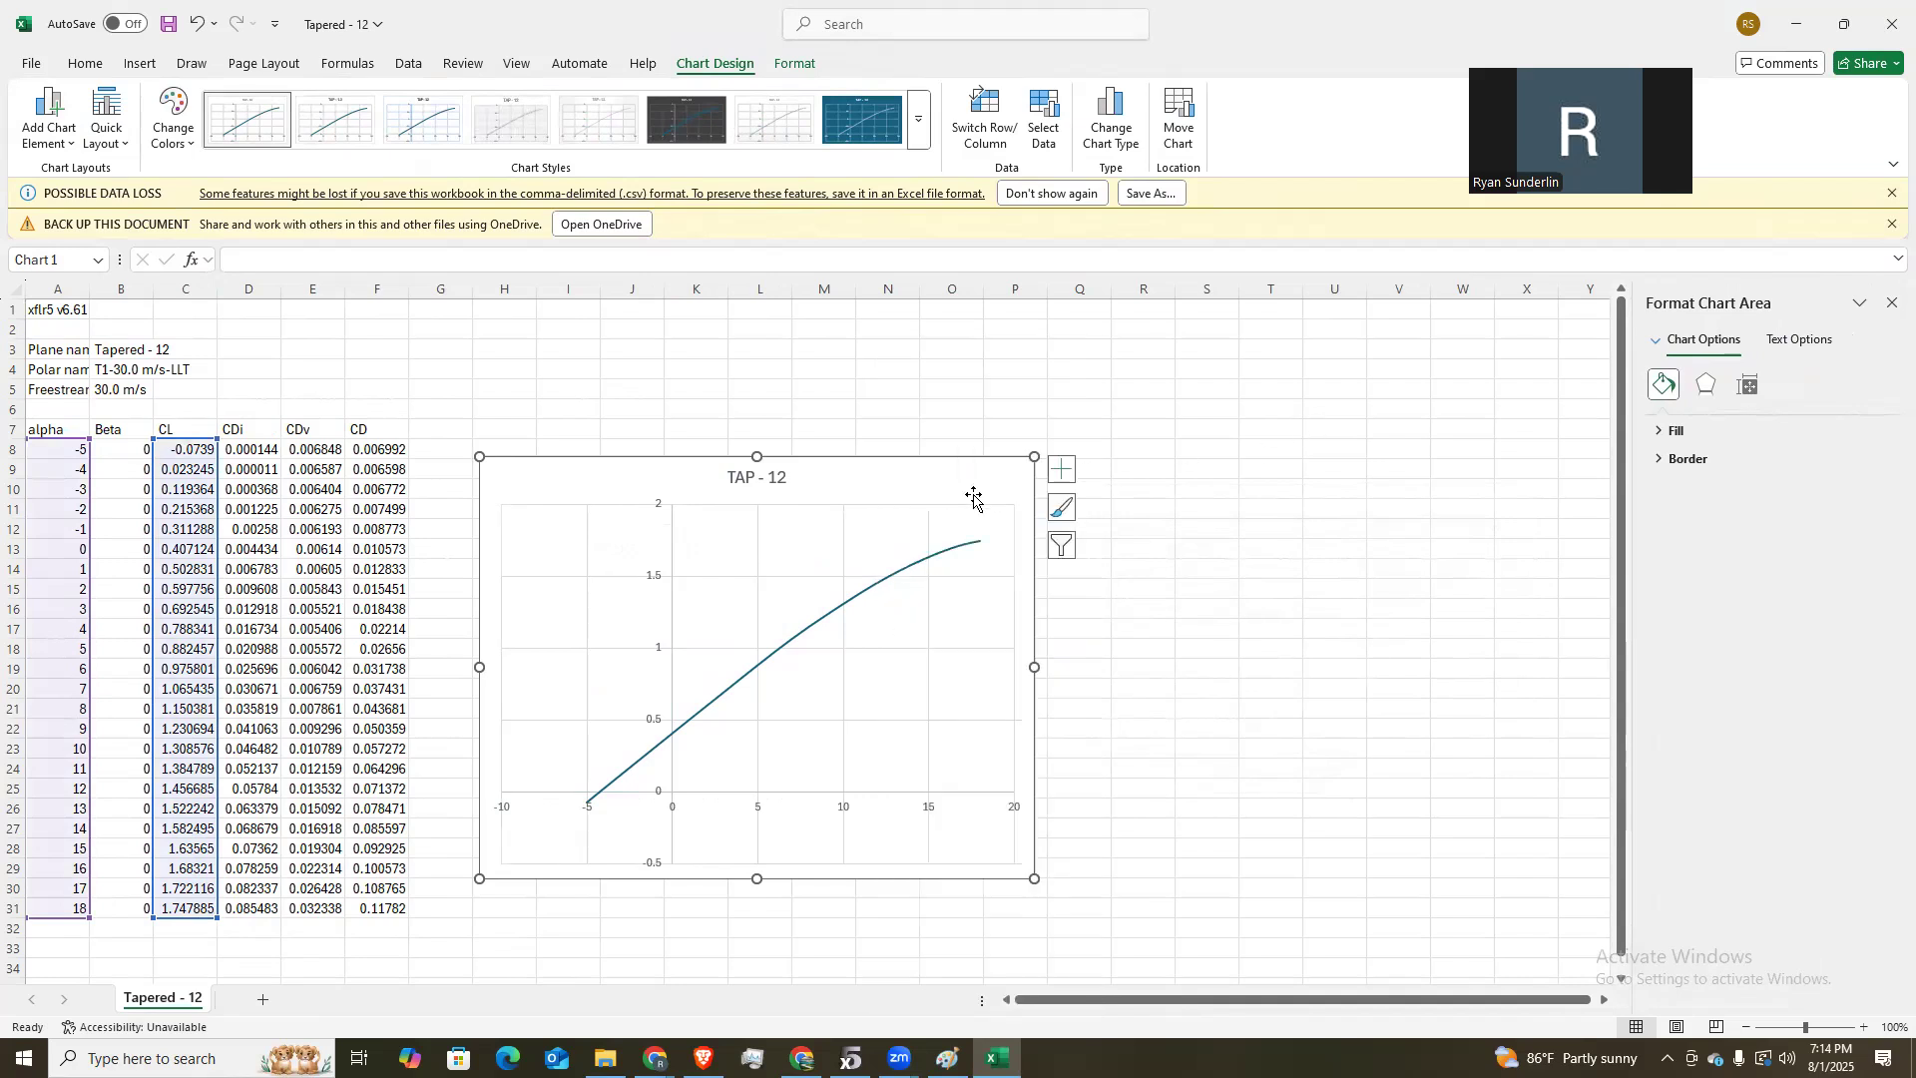
{"action": "left_click", "coordinate": [1062, 469]}
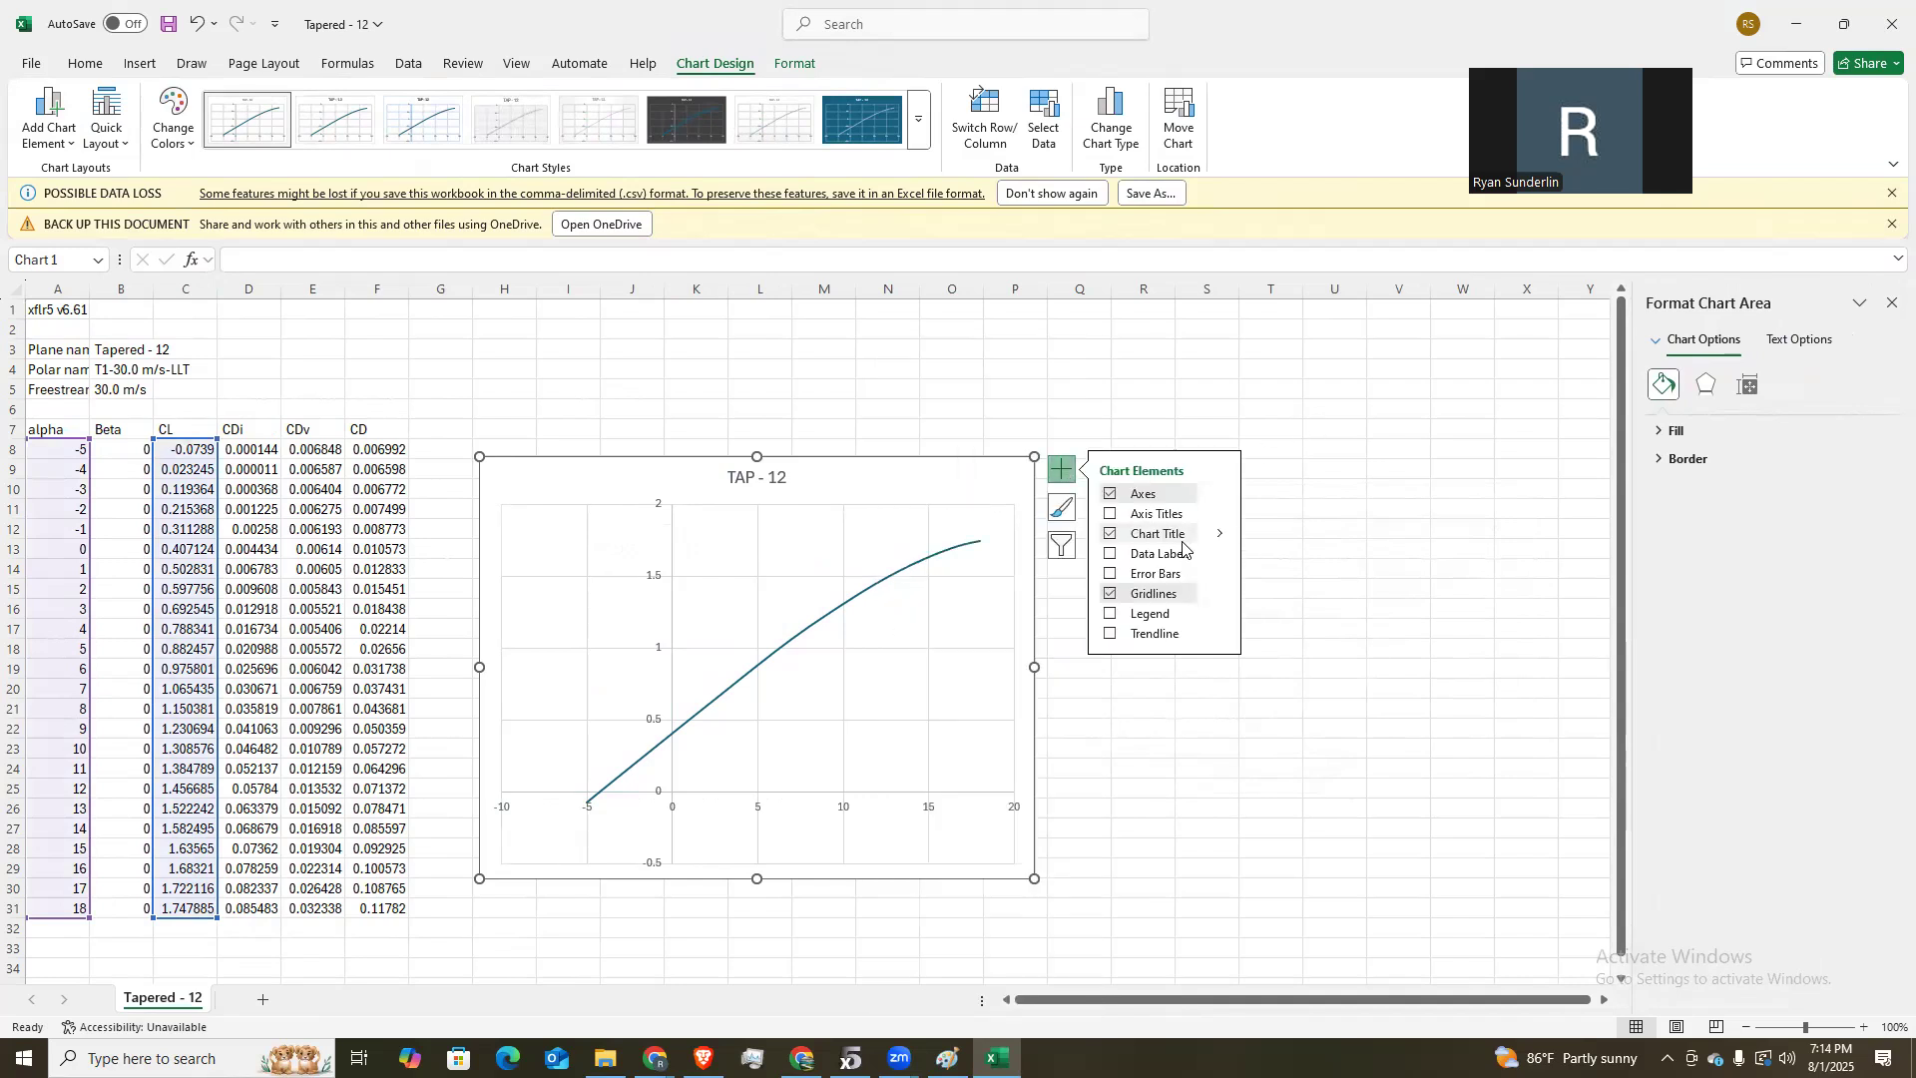
{"action": "left_click", "coordinate": [1109, 513]}
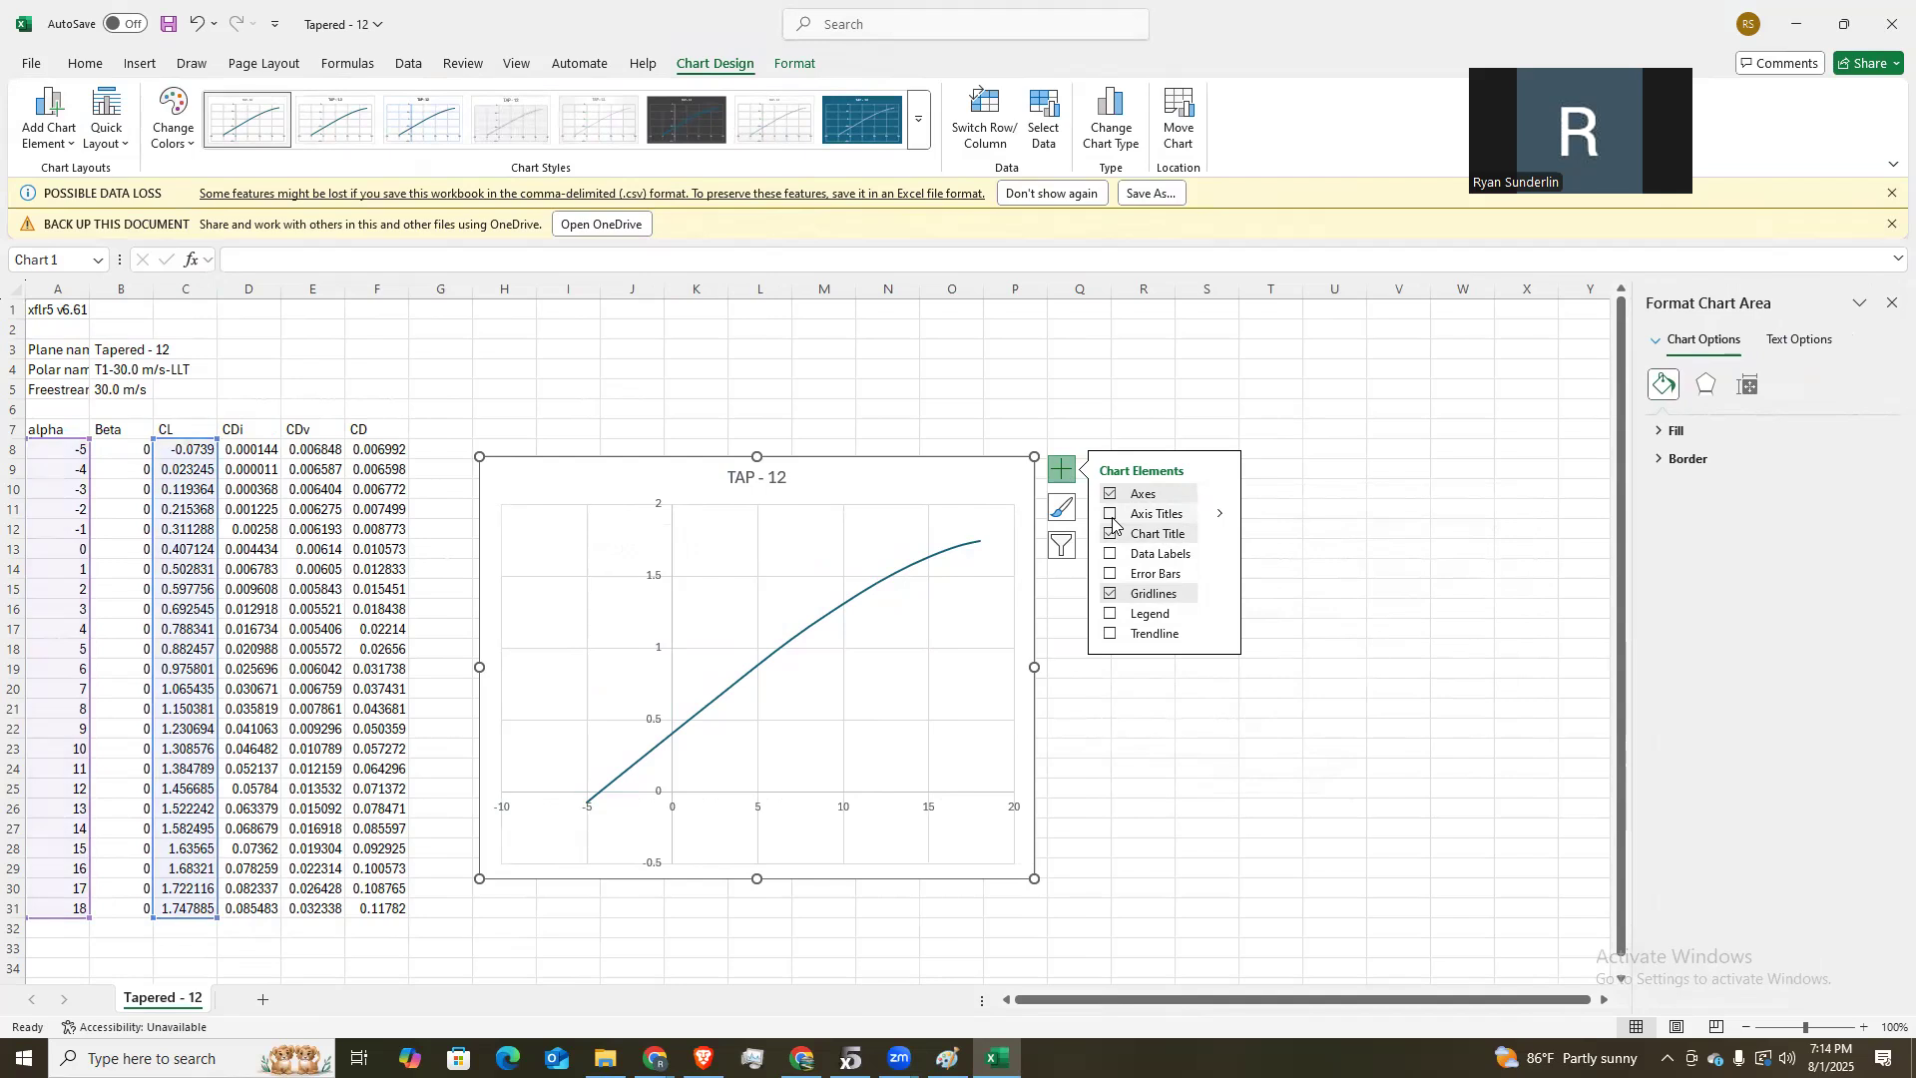
{"action": "left_click", "coordinate": [1109, 553]}
{"action": "left_click", "coordinate": [1108, 553]}
Change the chart title to "CL vs Alpha".
{"action": "left_click", "coordinate": [791, 475]}
{"action": "double_click", "coordinate": [781, 479]}
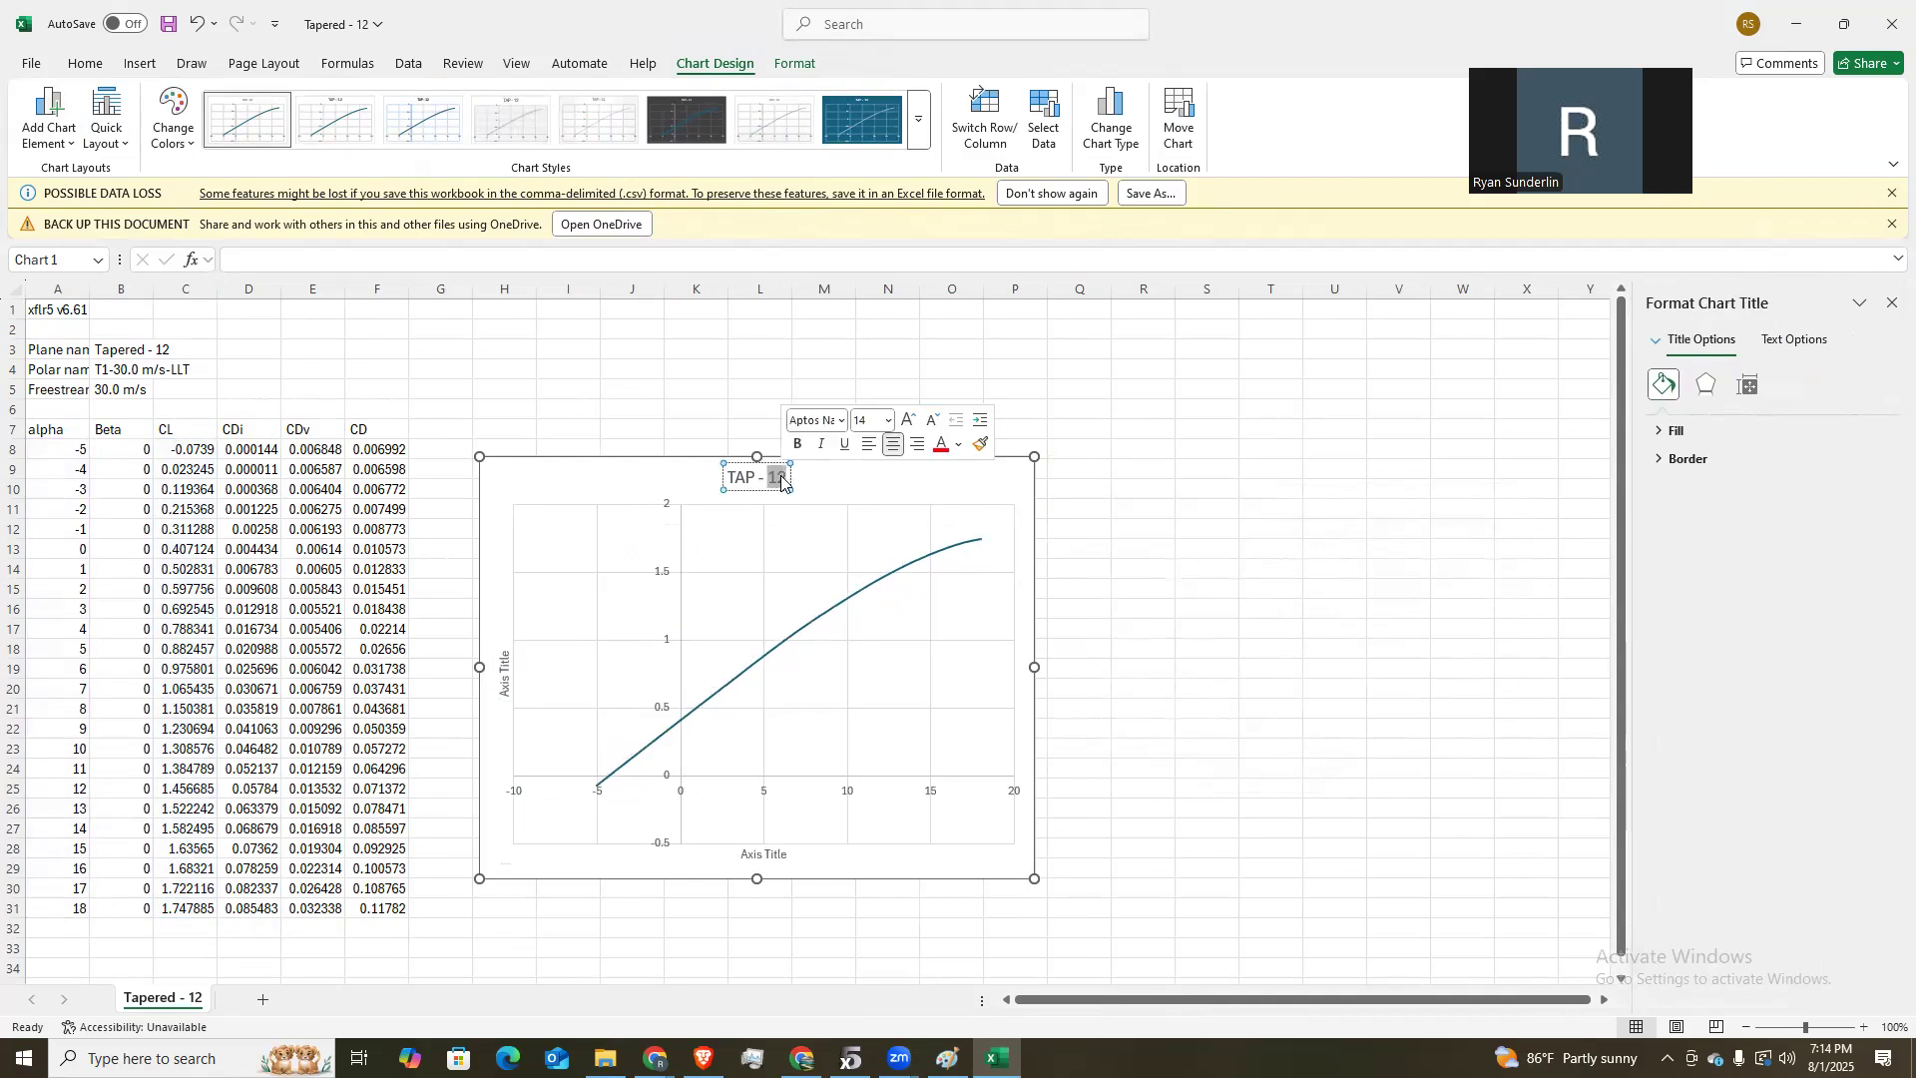
{"action": "key", "text": "BackSpace"}
{"action": "key", "text": "BackSpace"}
{"action": "key", "text": "BackSpace"}
{"action": "key", "text": "BackSpace"}
{"action": "key", "text": "BackSpace"}
{"action": "key", "text": "BackSpace"}
{"action": "key", "text": "BackSpace"}
{"action": "type", "text": "CL vs A"}
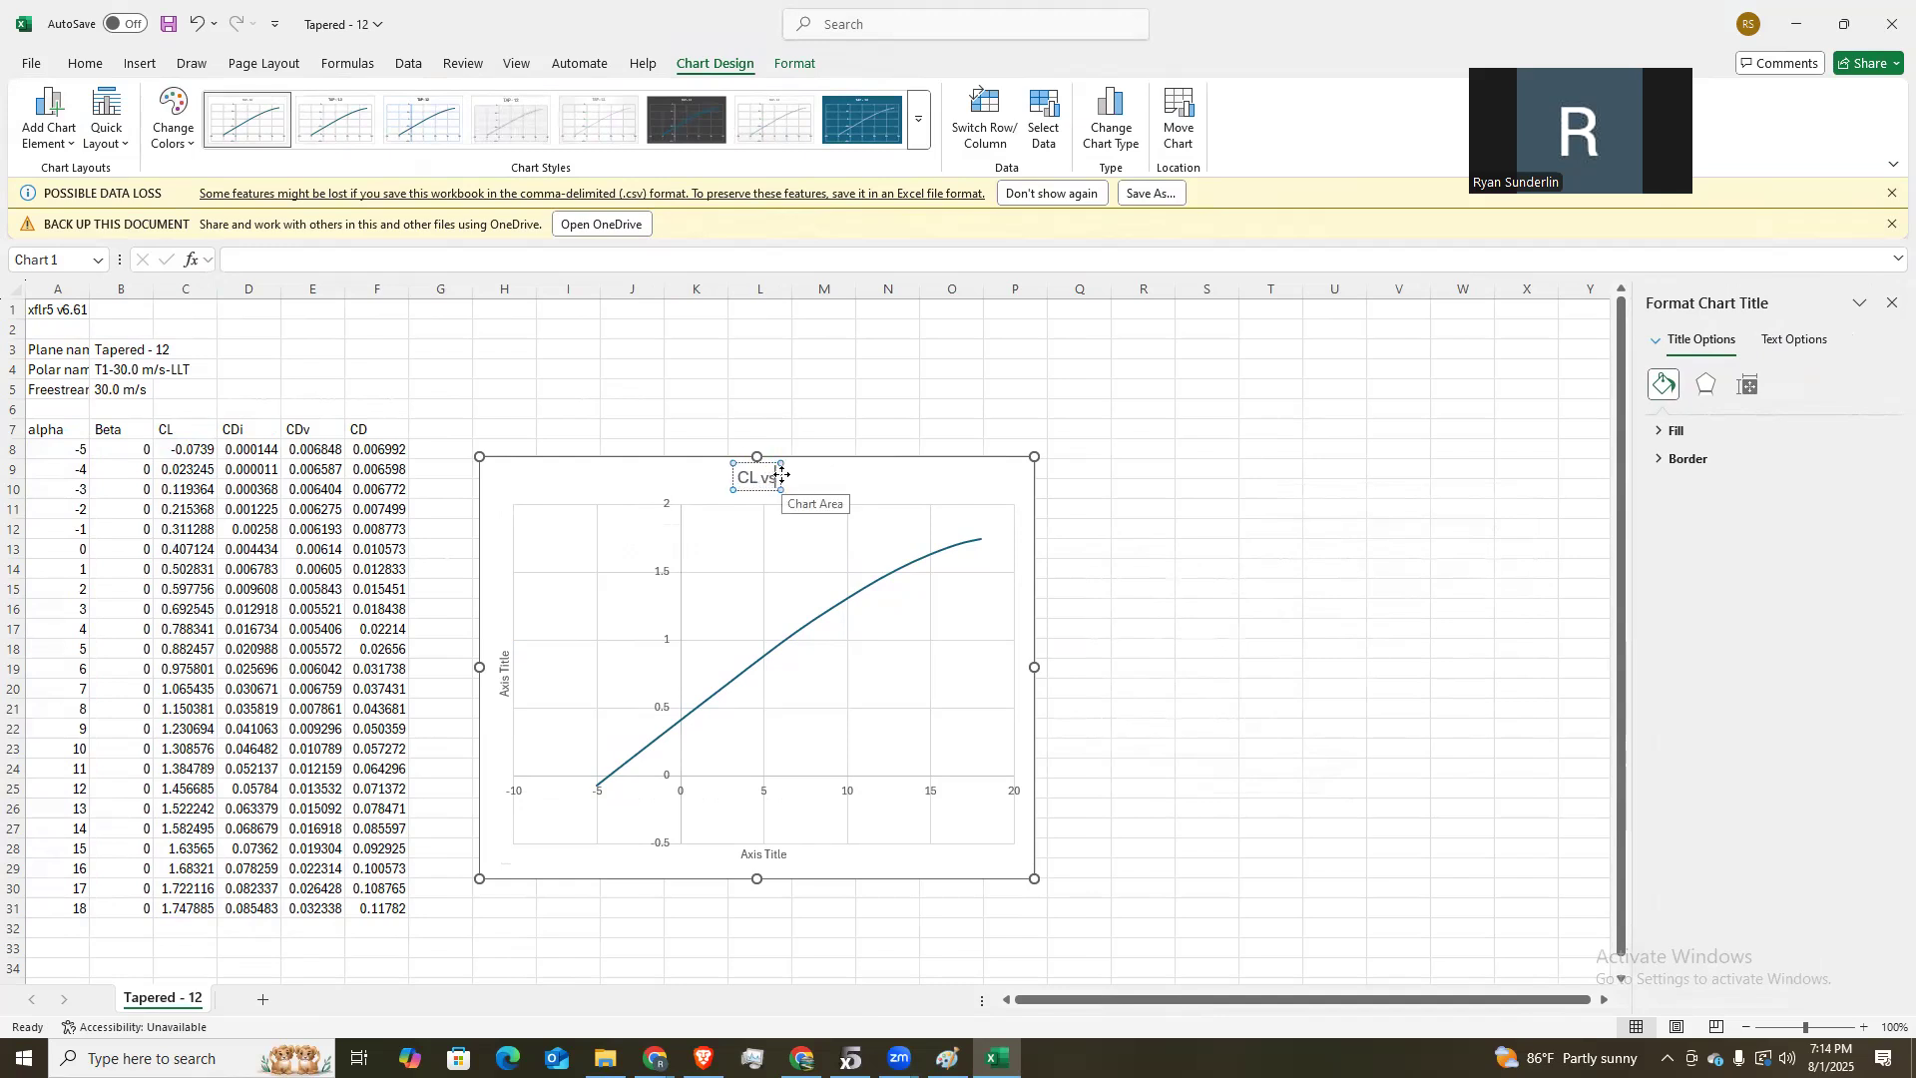
{"action": "type", "text": "lpha"}
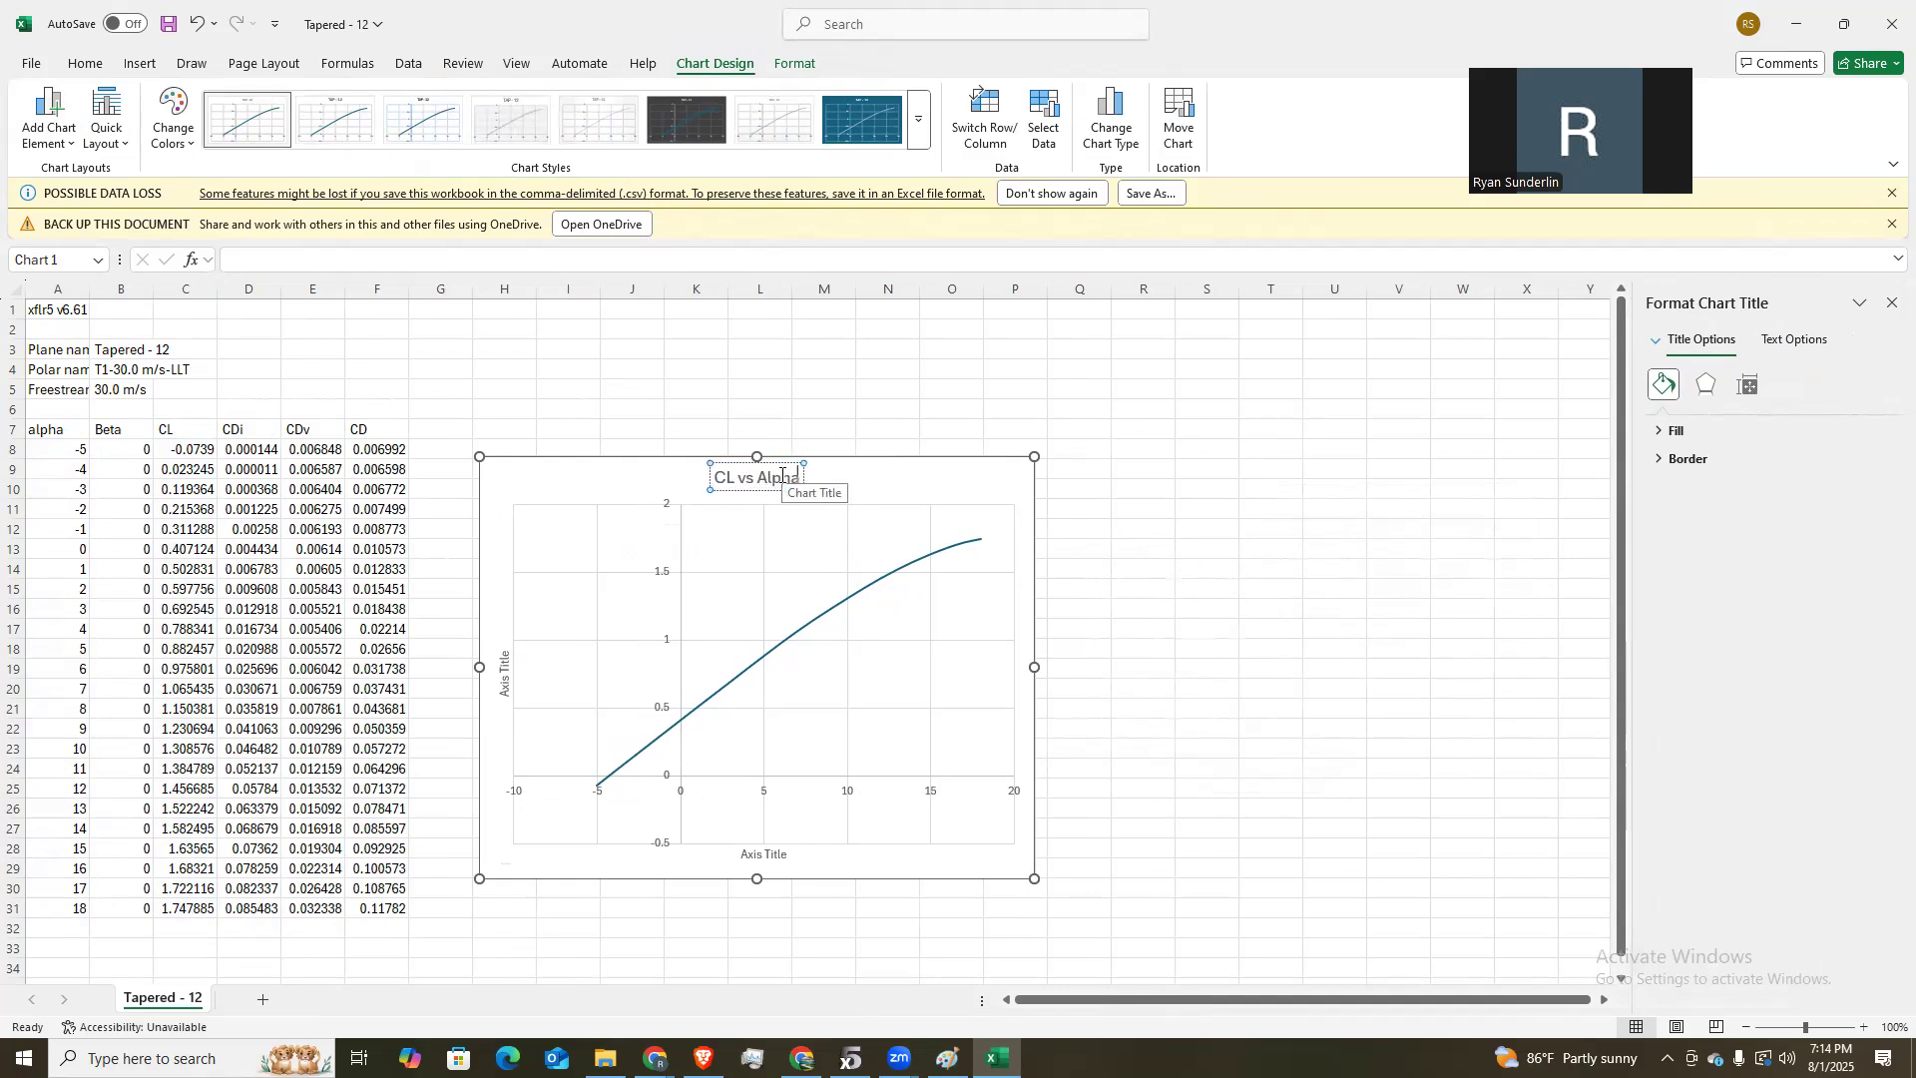
Set the chart's horizontal axis title to "Alpha".
{"action": "left_click", "coordinate": [781, 855]}
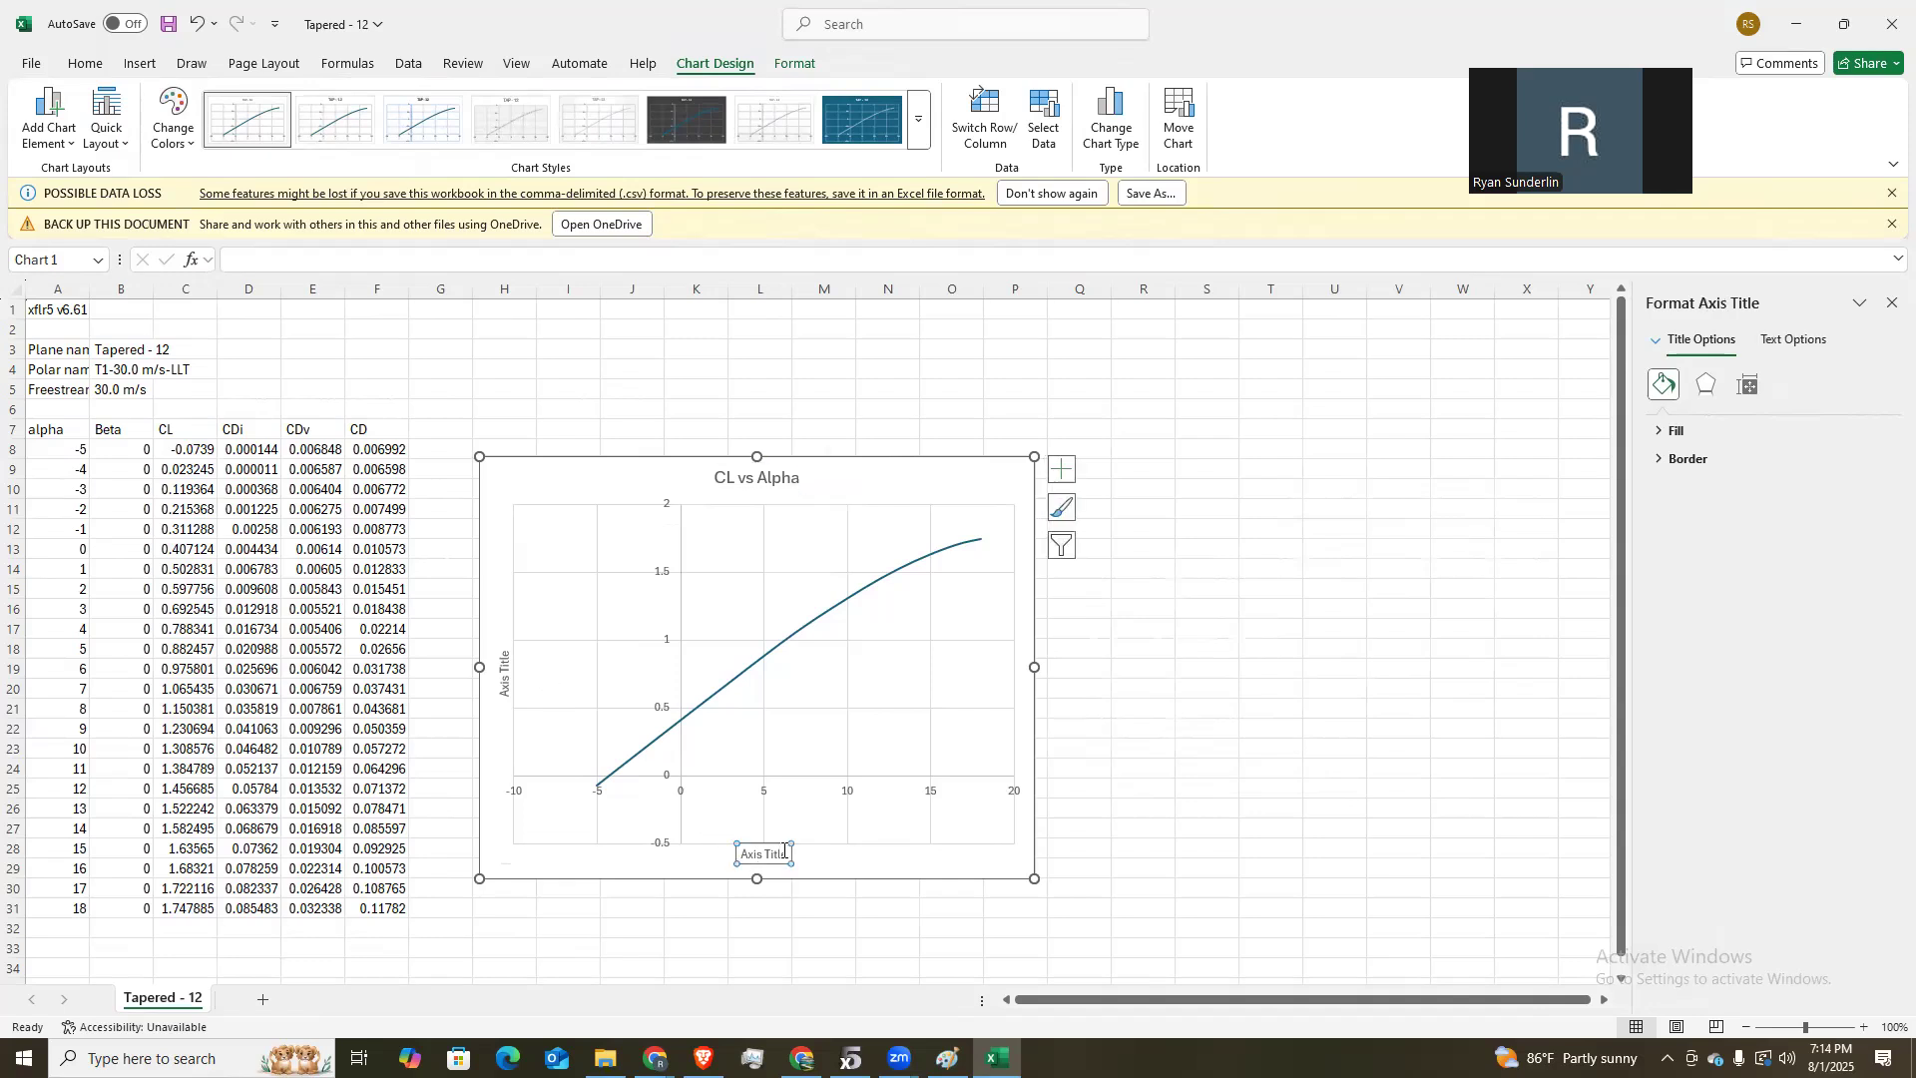
{"action": "key", "text": "ctrl+a"}
{"action": "key", "text": "BackSpace"}
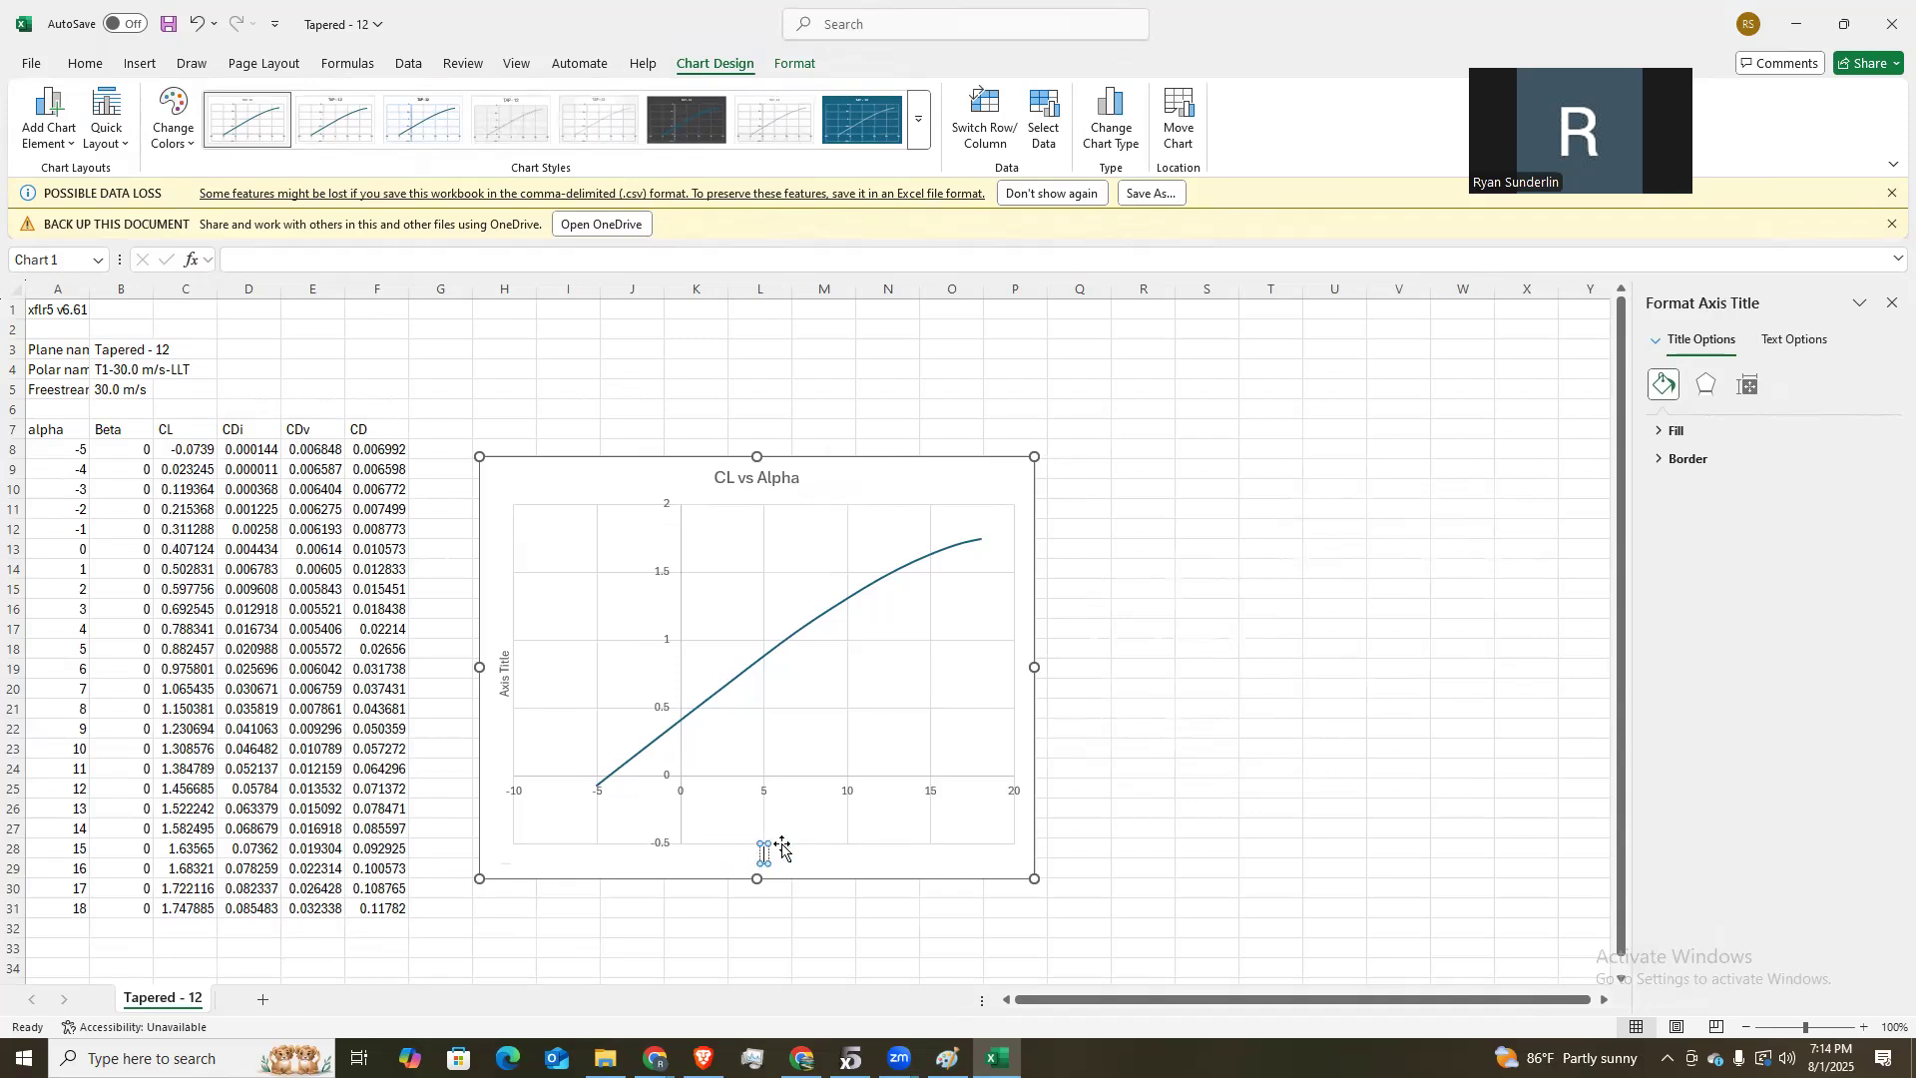
{"action": "type", "text": "Alpha"}
Set the chart's vertical axis title to "Cl".
{"action": "left_click", "coordinate": [501, 678]}
{"action": "key", "text": "ctrl+a"}
{"action": "double_click", "coordinate": [504, 670]}
{"action": "key", "text": "ctrl+a"}
{"action": "key", "text": "BackSpace"}
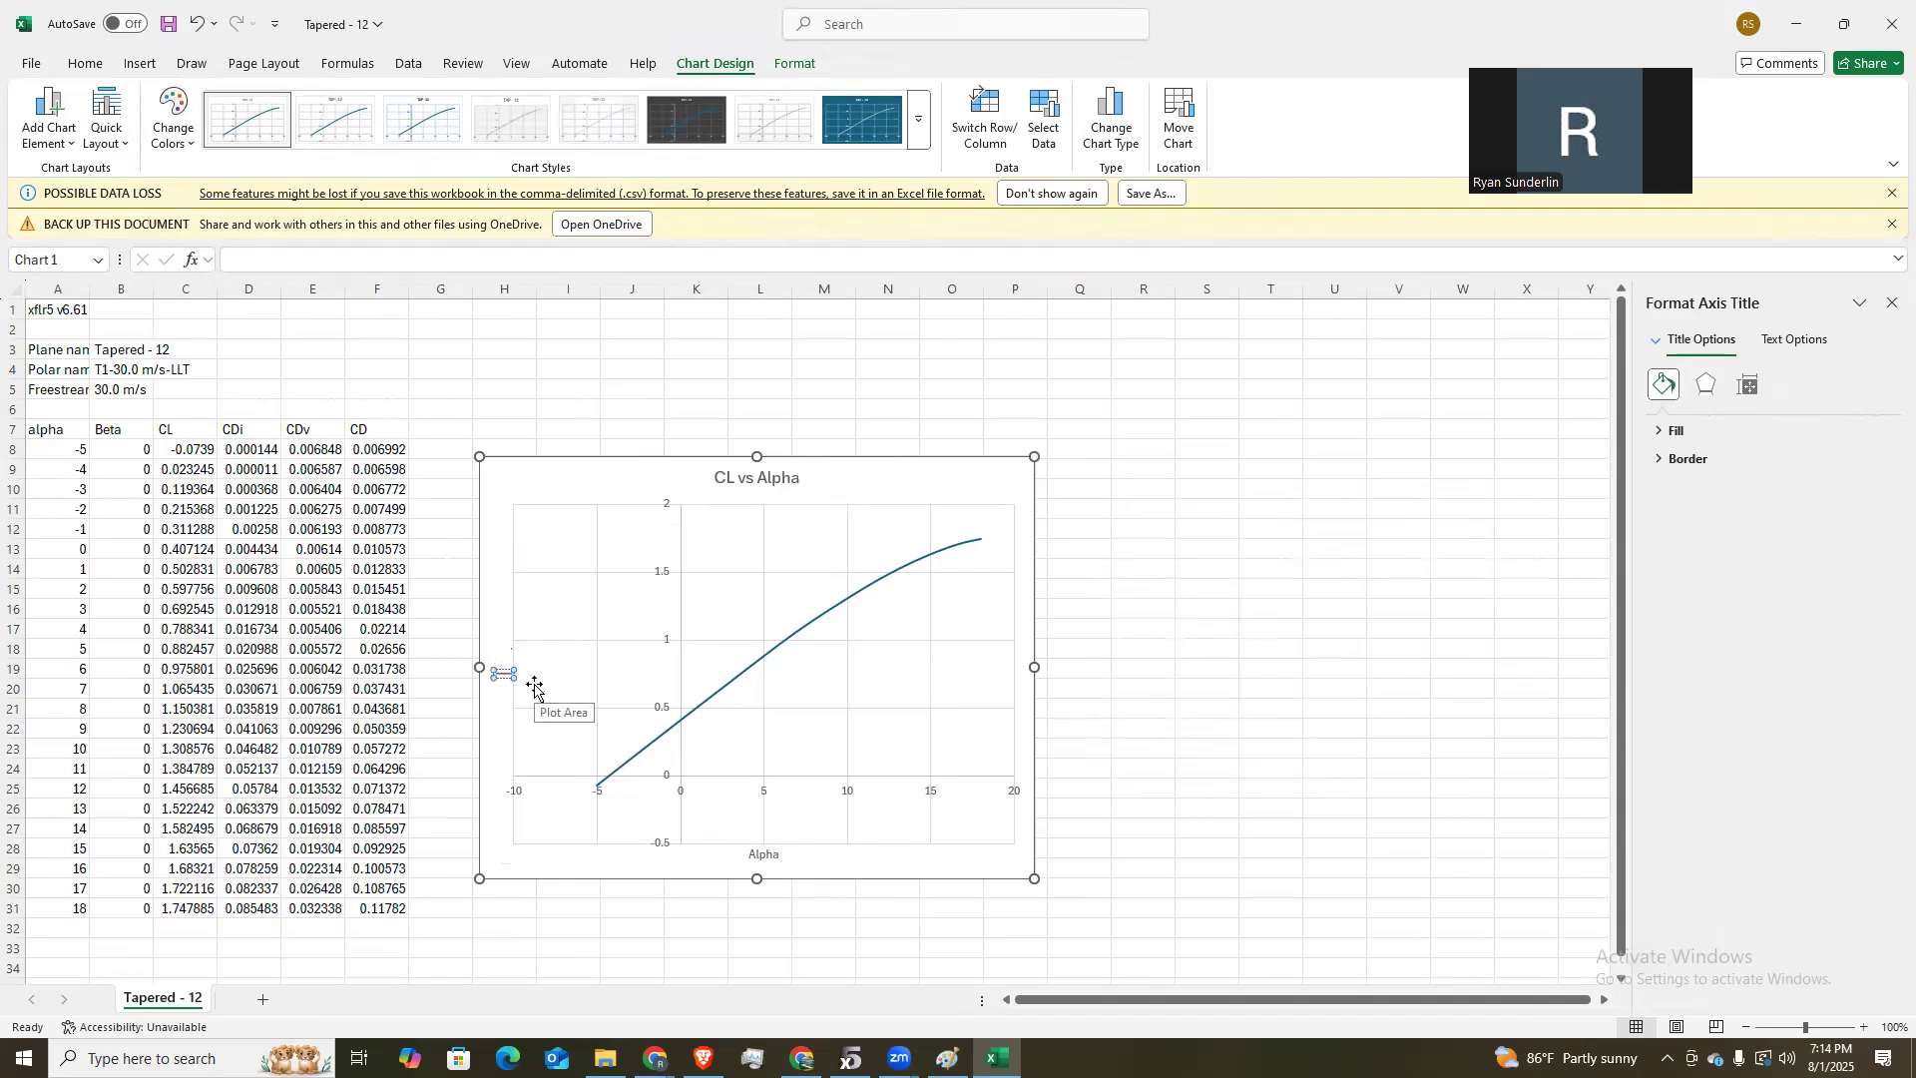
{"action": "type", "text": "CL"}
{"action": "left_click", "coordinate": [988, 489]}
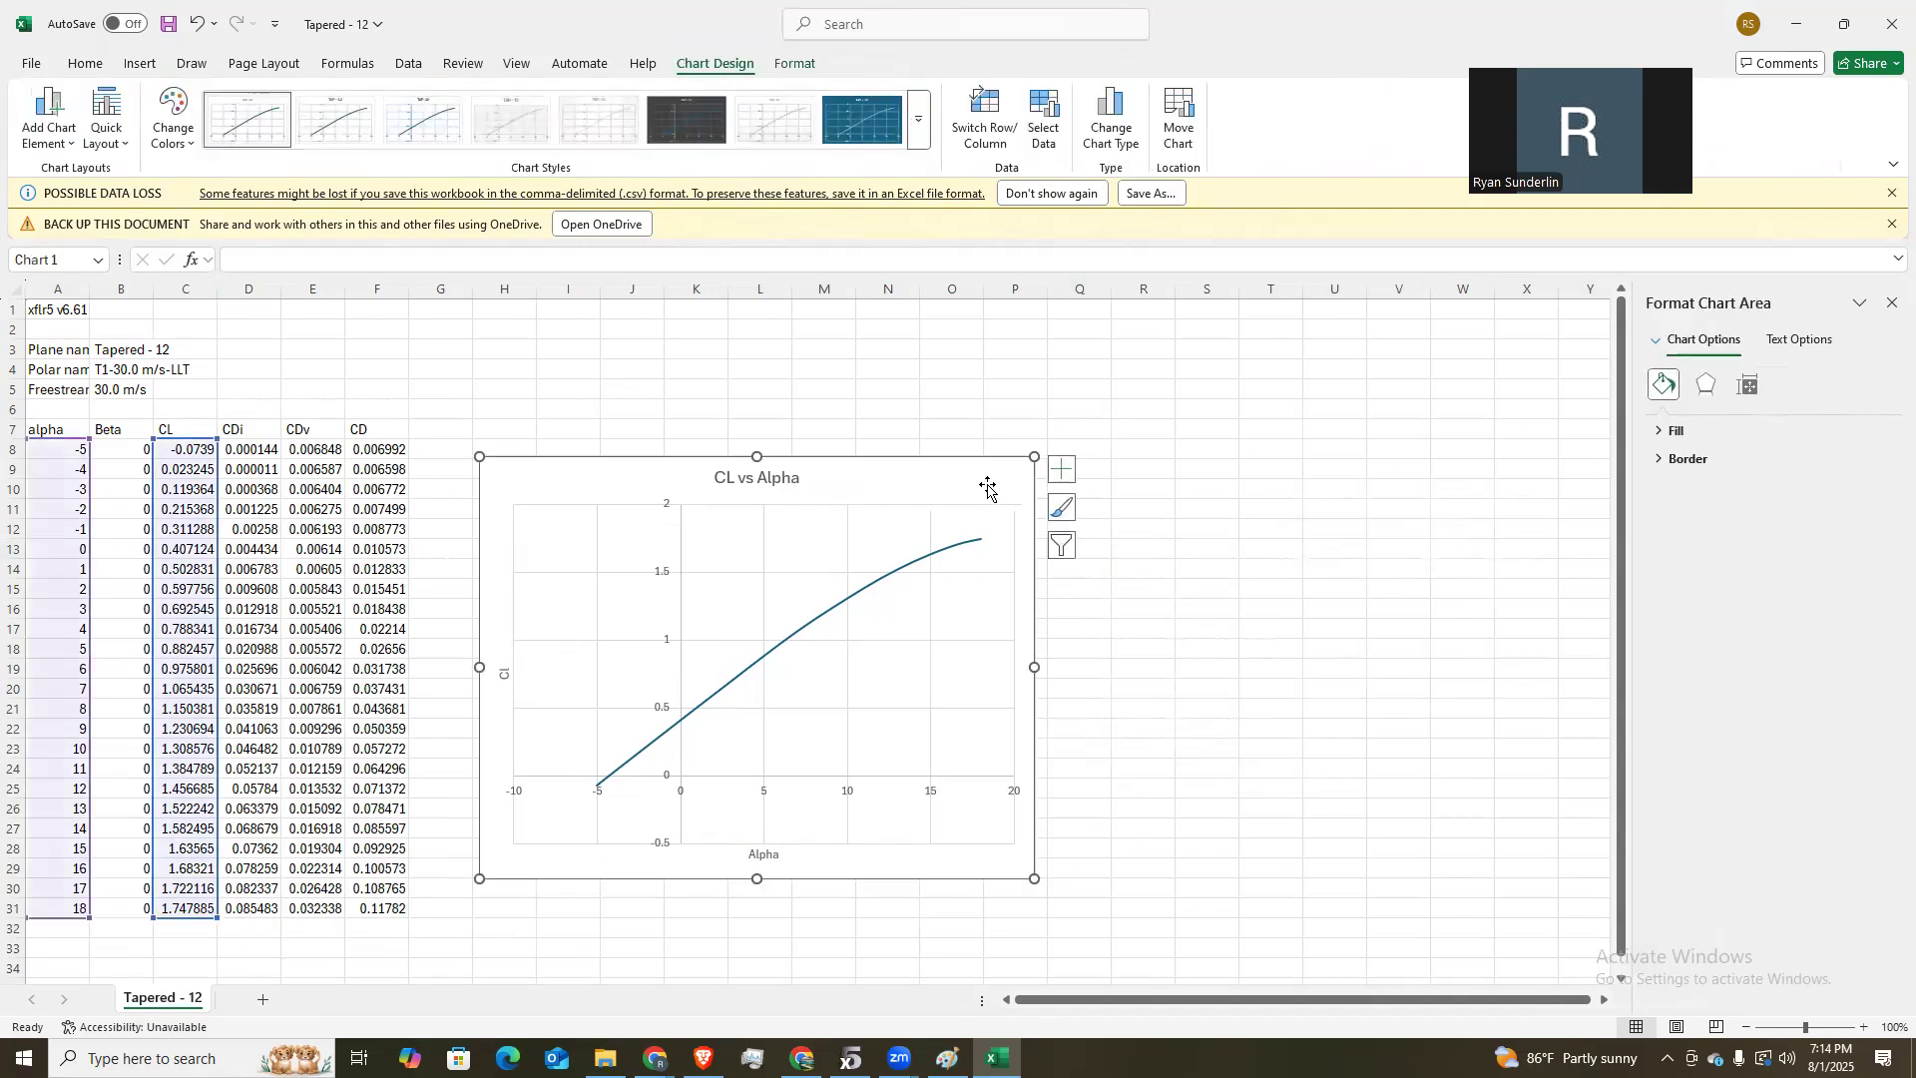
Move the CL vs Alpha chart up beside the data table, spanning about columns I to R and rows 2 to 23.
{"action": "left_click", "coordinate": [849, 610]}
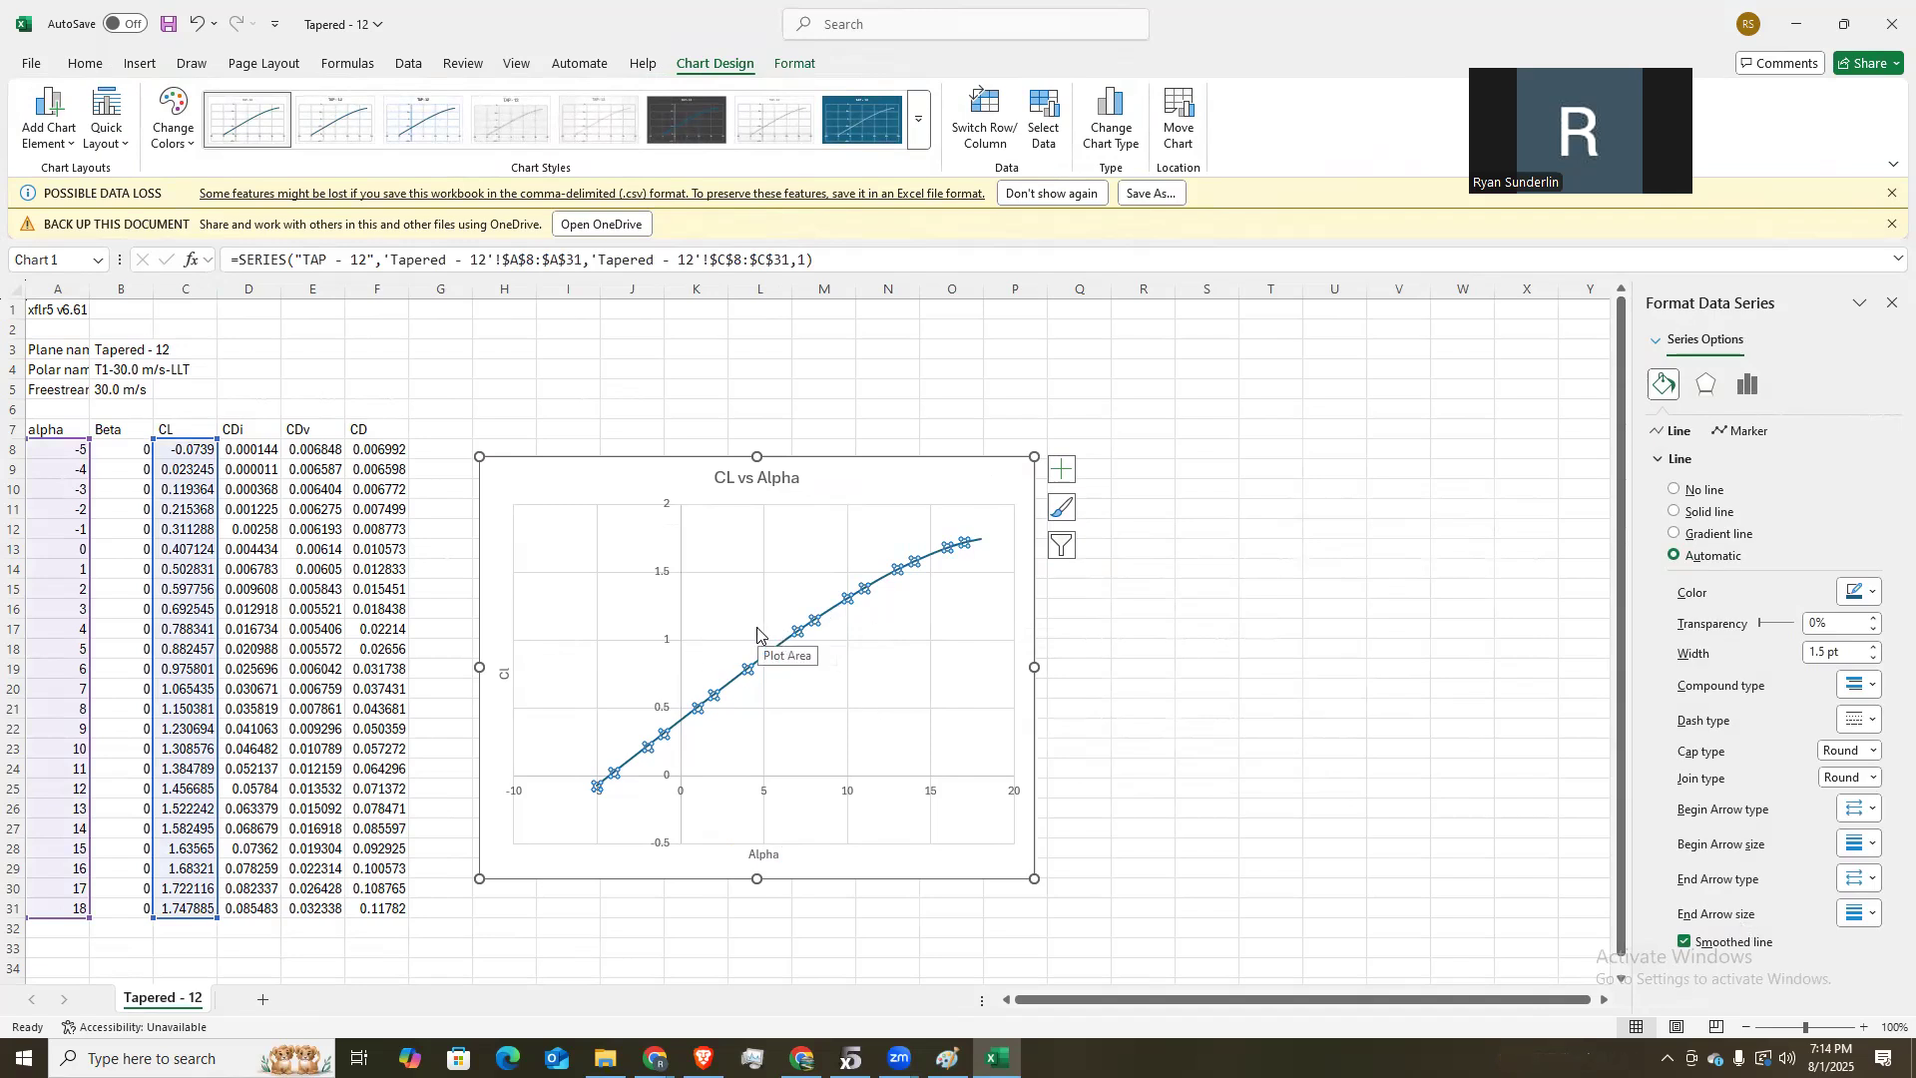
{"action": "left_click_drag", "start_coordinate": [898, 494], "coordinate": [994, 355]}
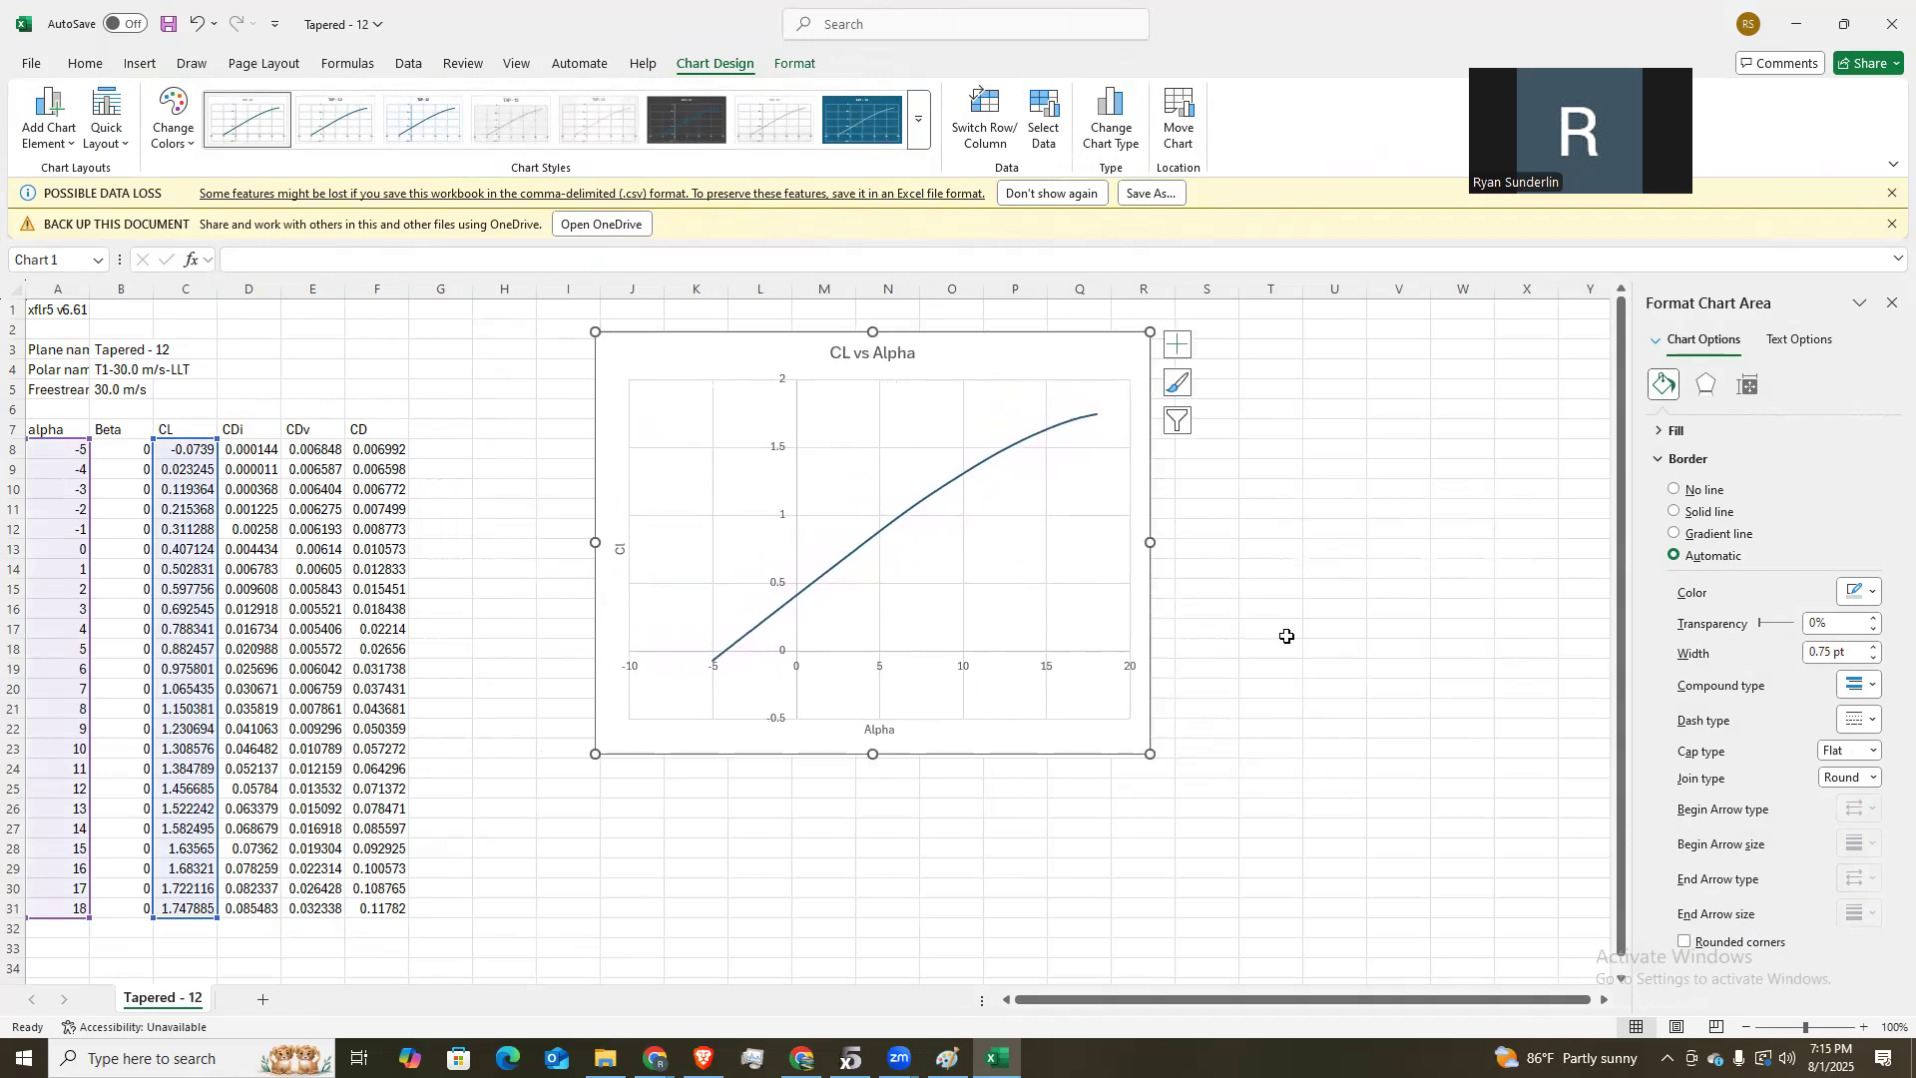
{"action": "left_click_drag", "start_coordinate": [1130, 389], "coordinate": [1114, 367]}
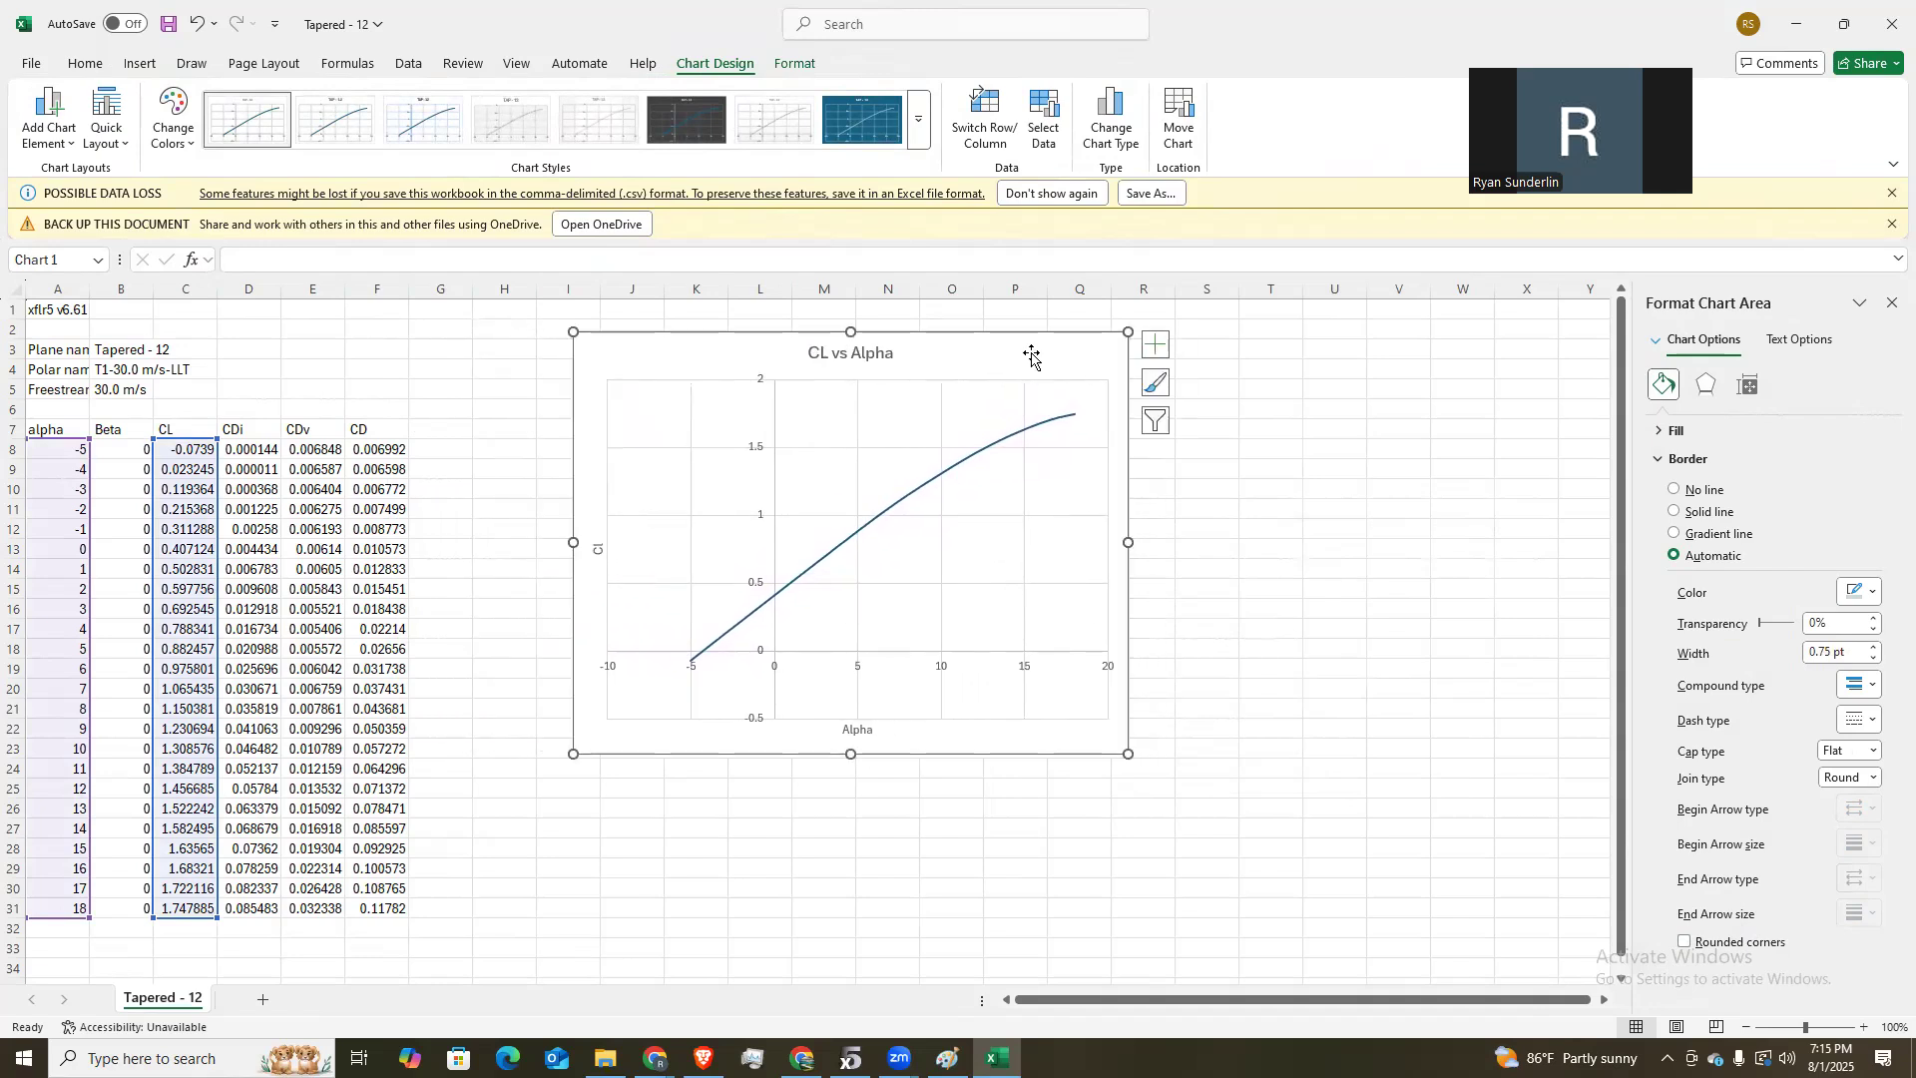
Paste a copy of the CL vs Alpha chart and place it directly to the right of the original.
{"action": "left_click", "coordinate": [1299, 431]}
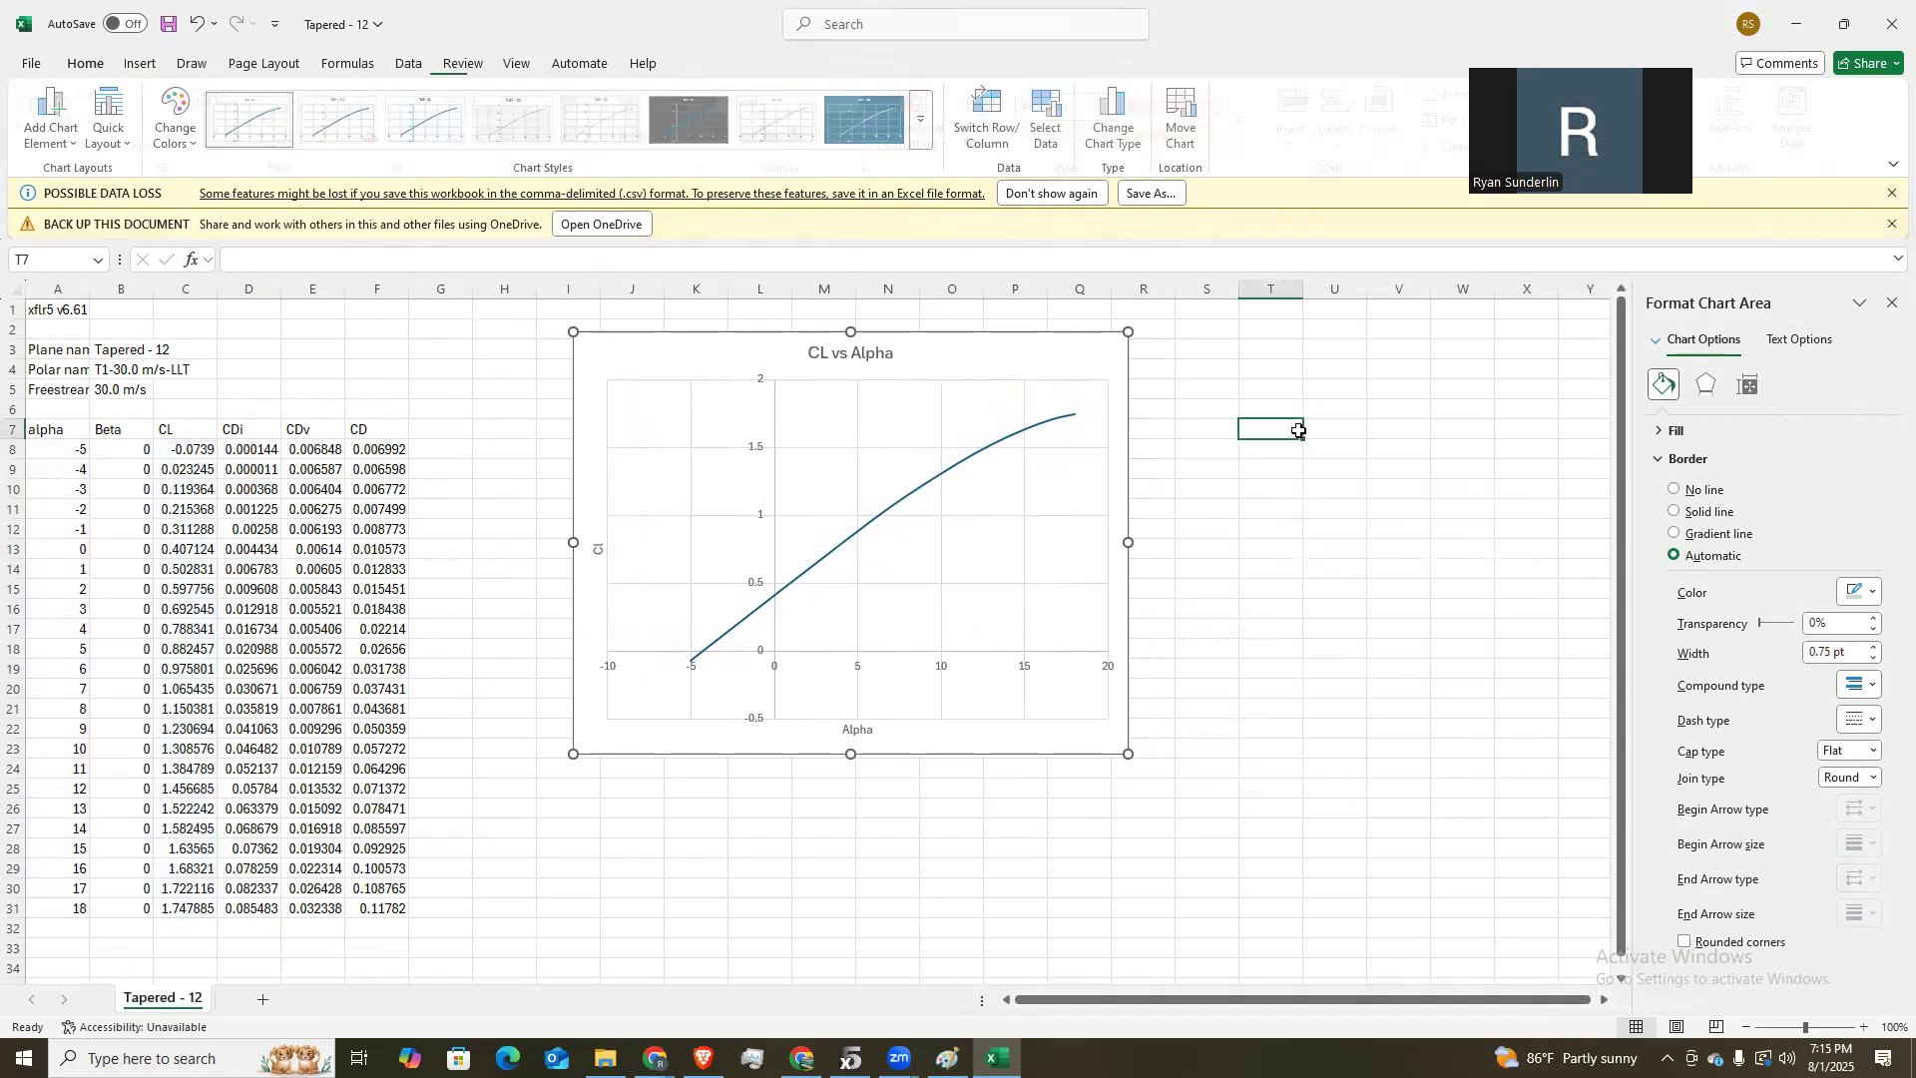
{"action": "key", "text": "ctrl+v"}
{"action": "left_click_drag", "start_coordinate": [1300, 435], "coordinate": [1289, 359]}
{"action": "left_click_drag", "start_coordinate": [1275, 999], "coordinate": [1332, 1008]}
{"action": "left_click_drag", "start_coordinate": [1266, 357], "coordinate": [1264, 350]}
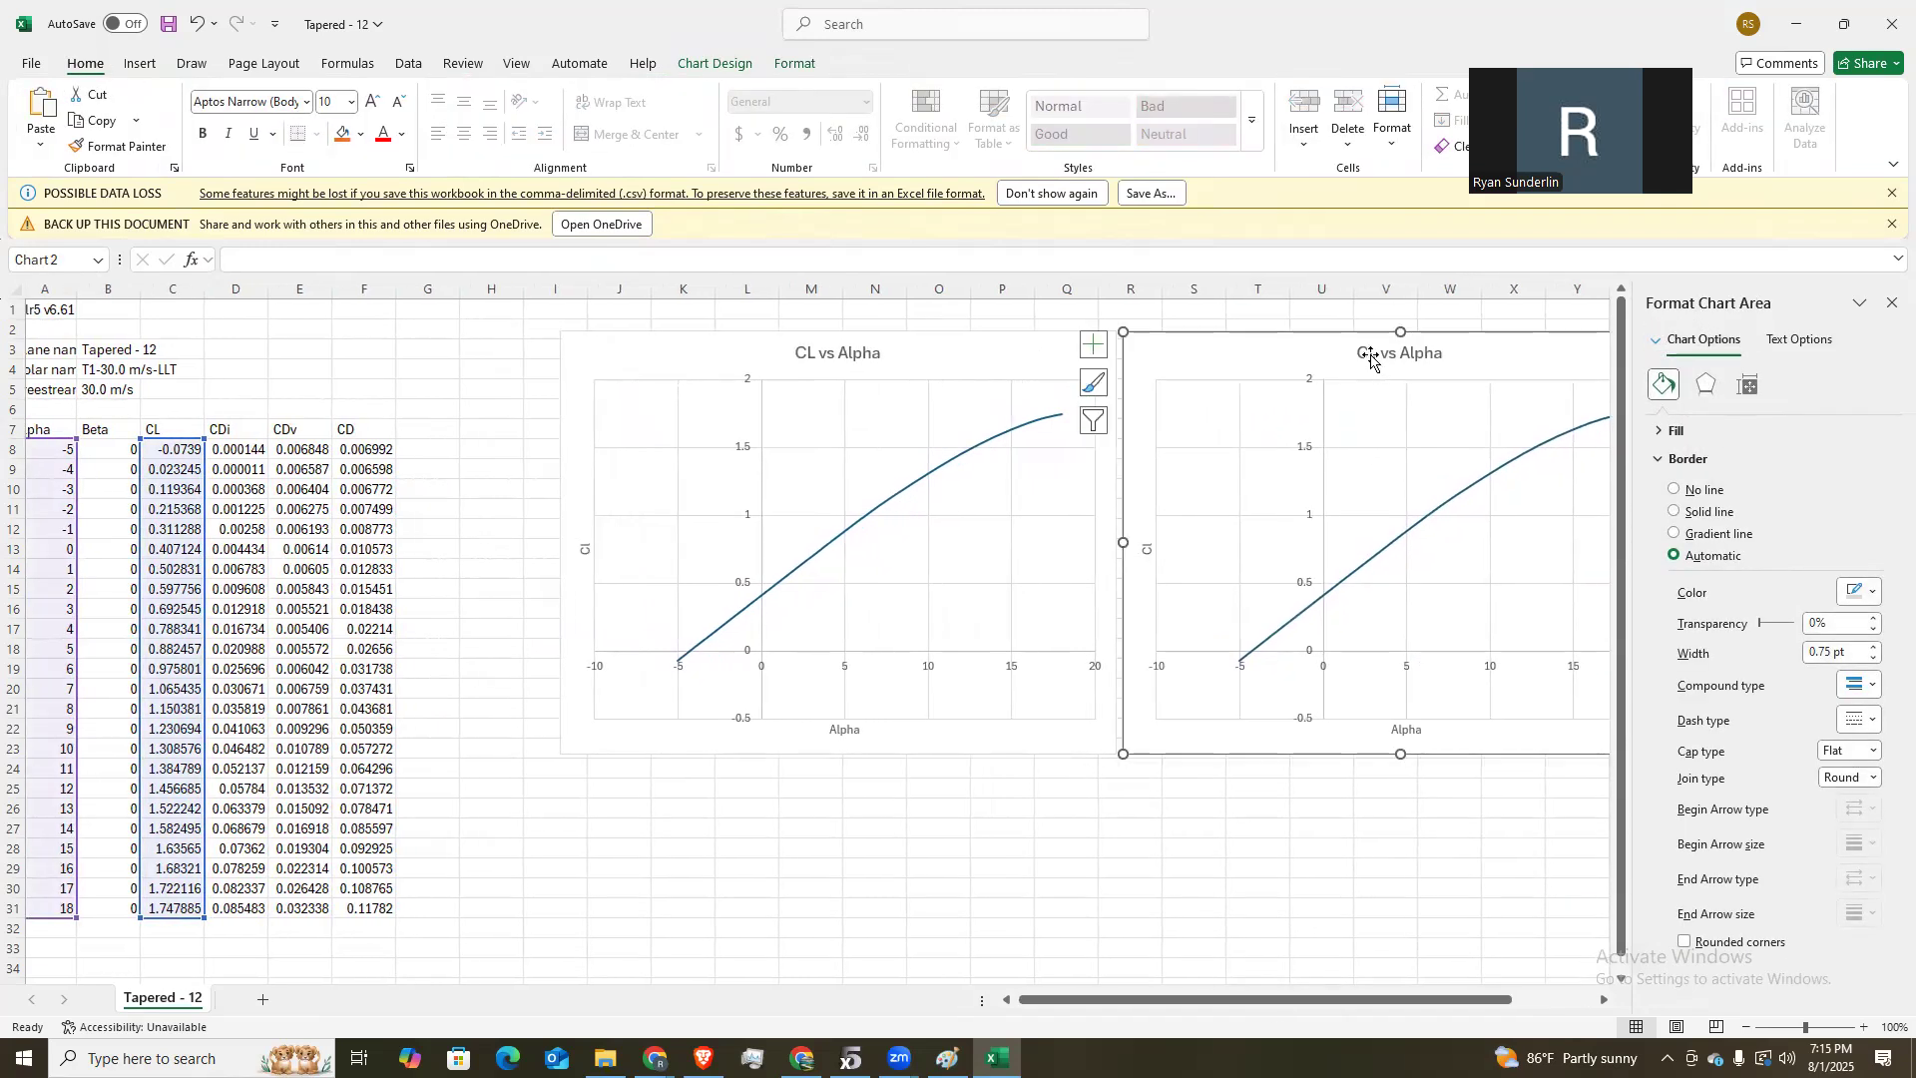
Change the copied chart's title to "CD vs Alpha" and its vertical axis title to "Cd".
{"action": "left_click", "coordinate": [1369, 354]}
{"action": "key", "text": "Delete"}
{"action": "type", "text": "D"}
{"action": "left_click", "coordinate": [1146, 550]}
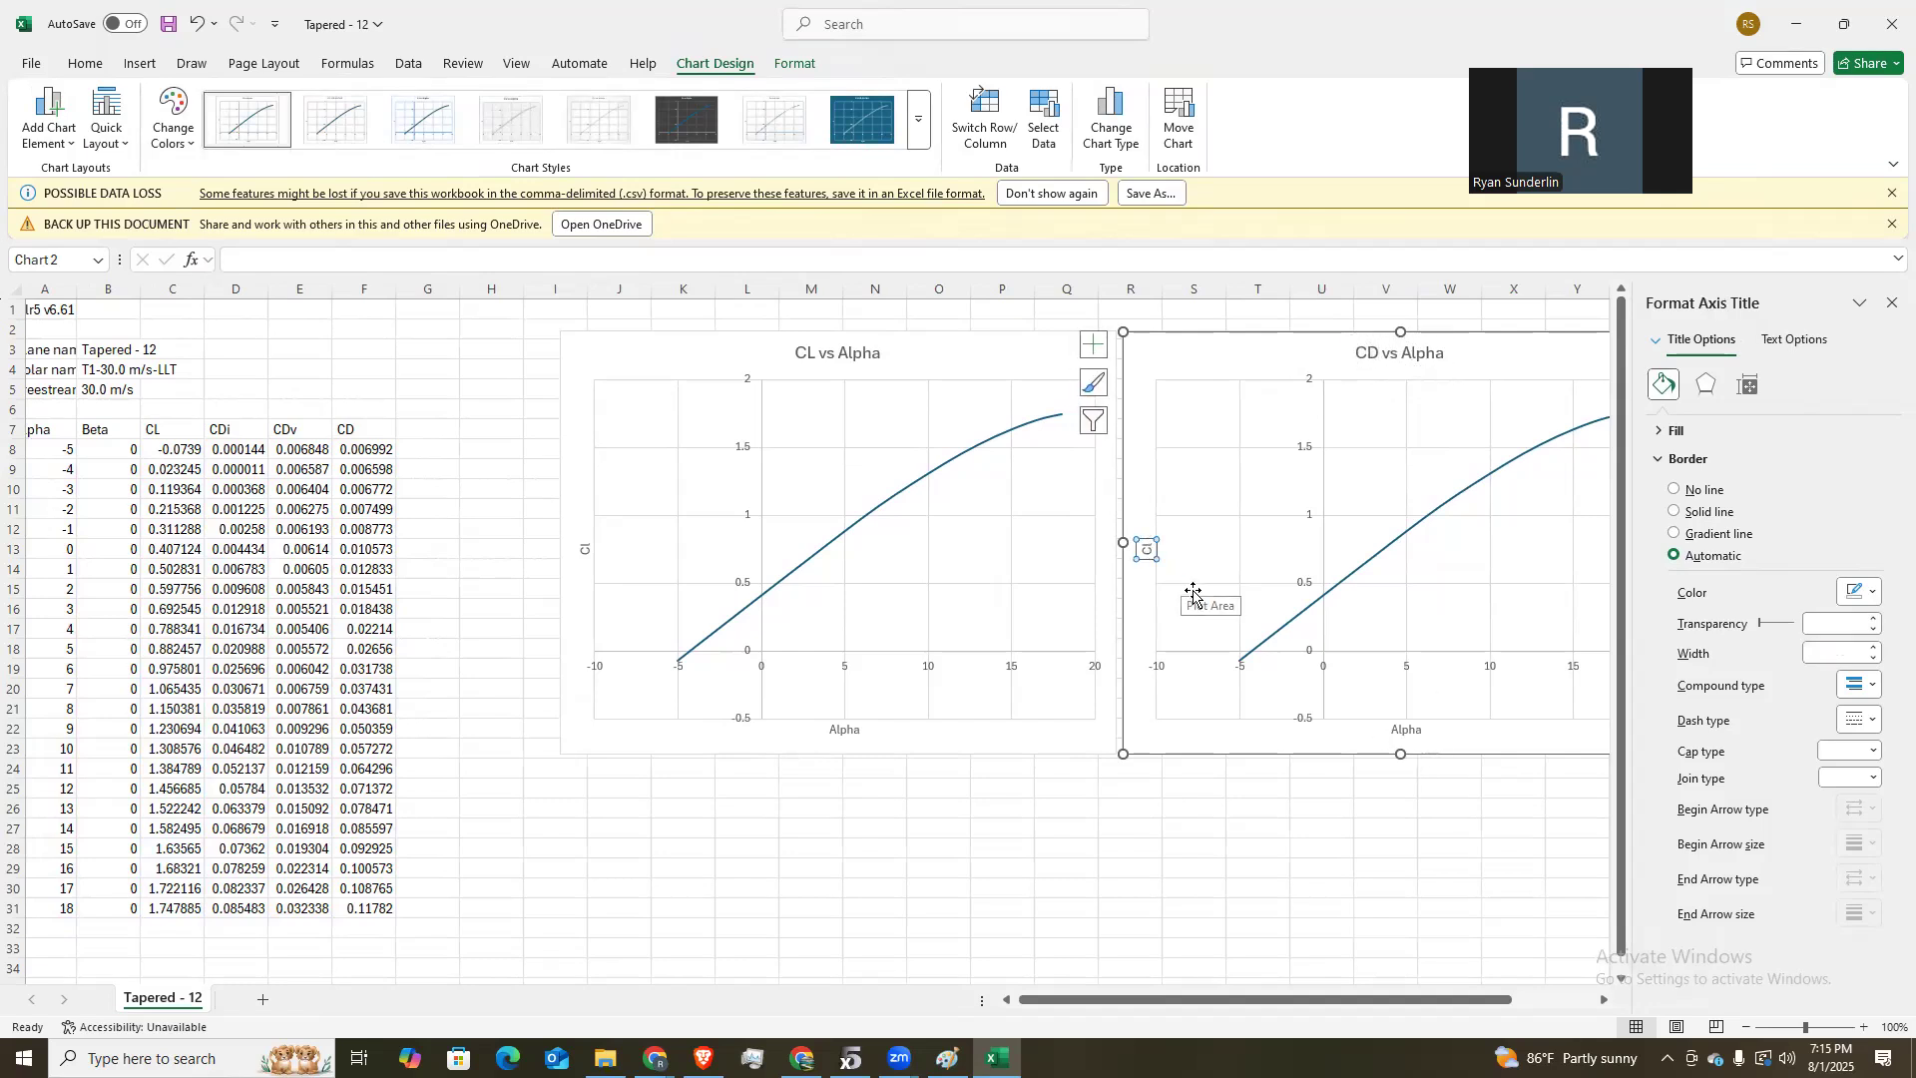
{"action": "double_click", "coordinate": [1147, 550]}
{"action": "key", "text": "BackSpace"}
{"action": "type", "text": "Cd"}
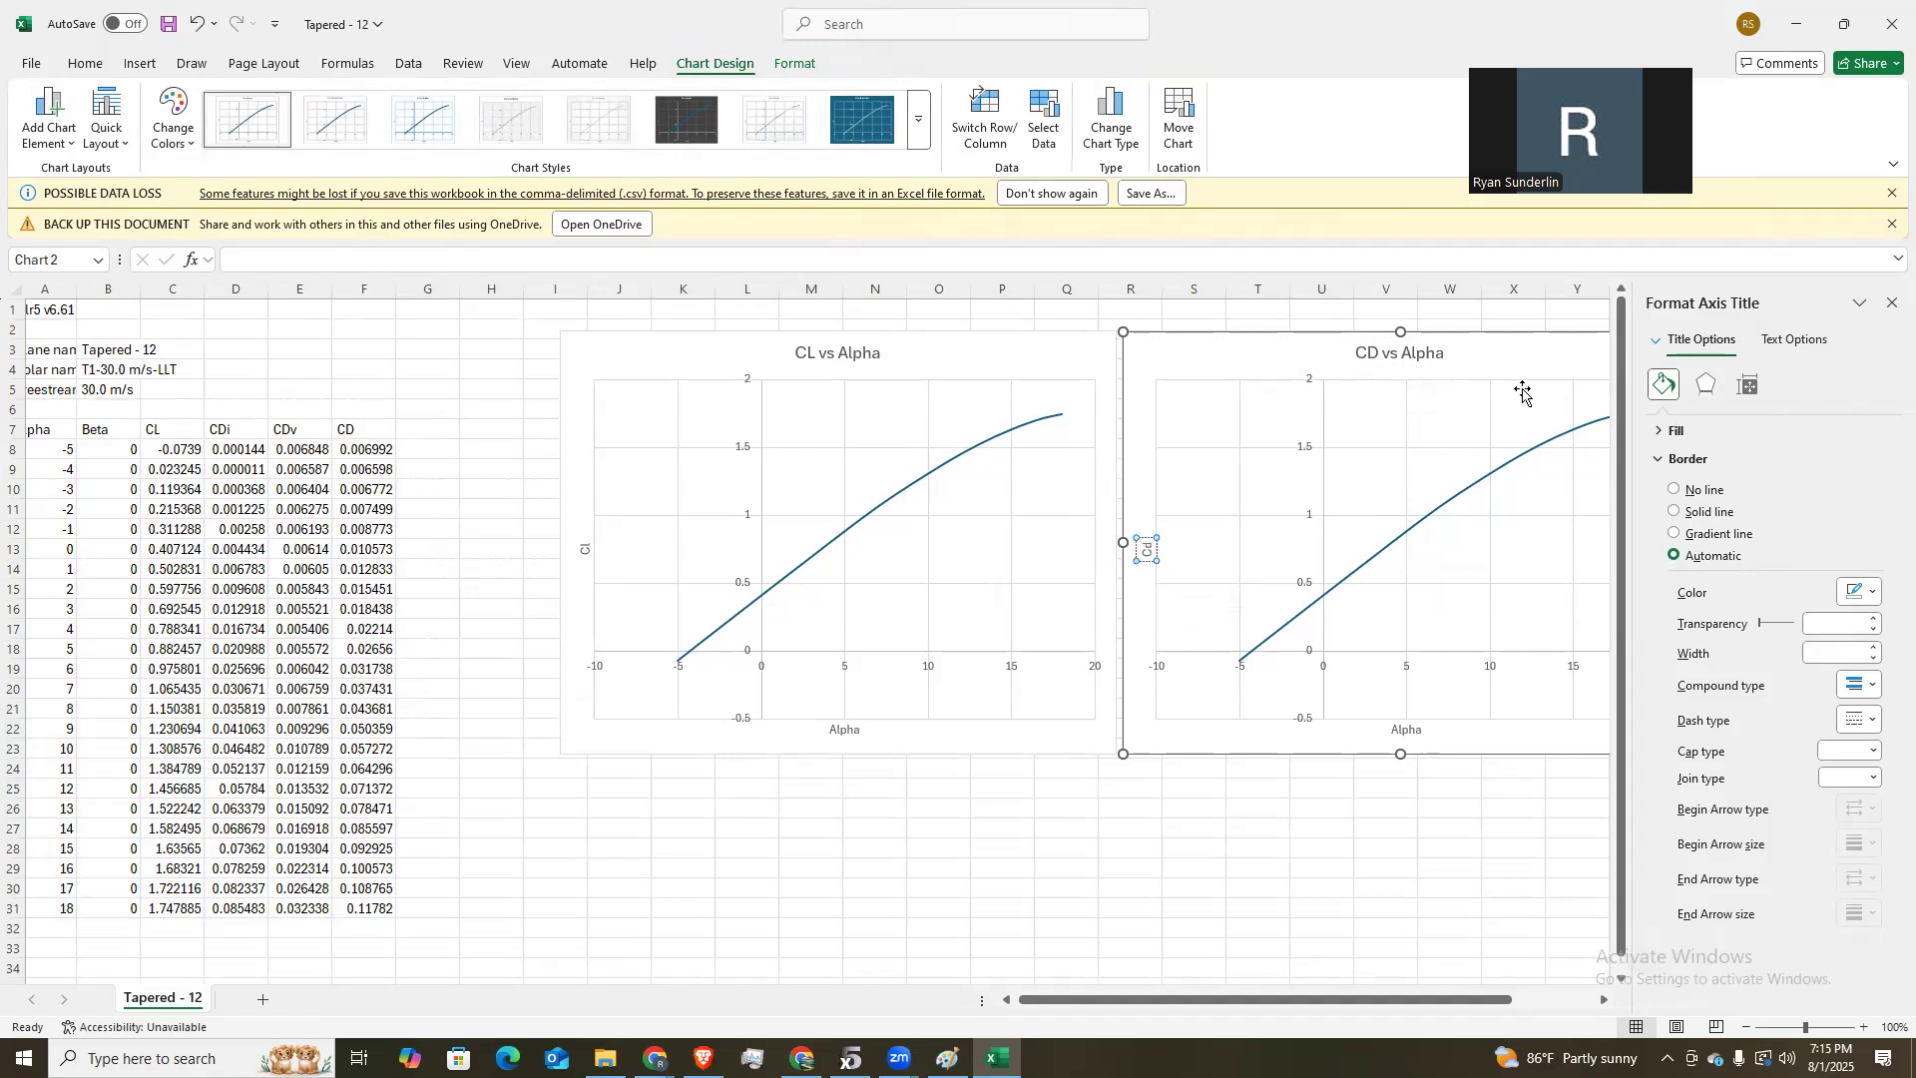
Edit the TAP - 12 series of the CD vs Alpha chart to use the CD cells F8:F31 as Y values.
{"action": "left_click_drag", "start_coordinate": [1523, 357], "coordinate": [1254, 393]}
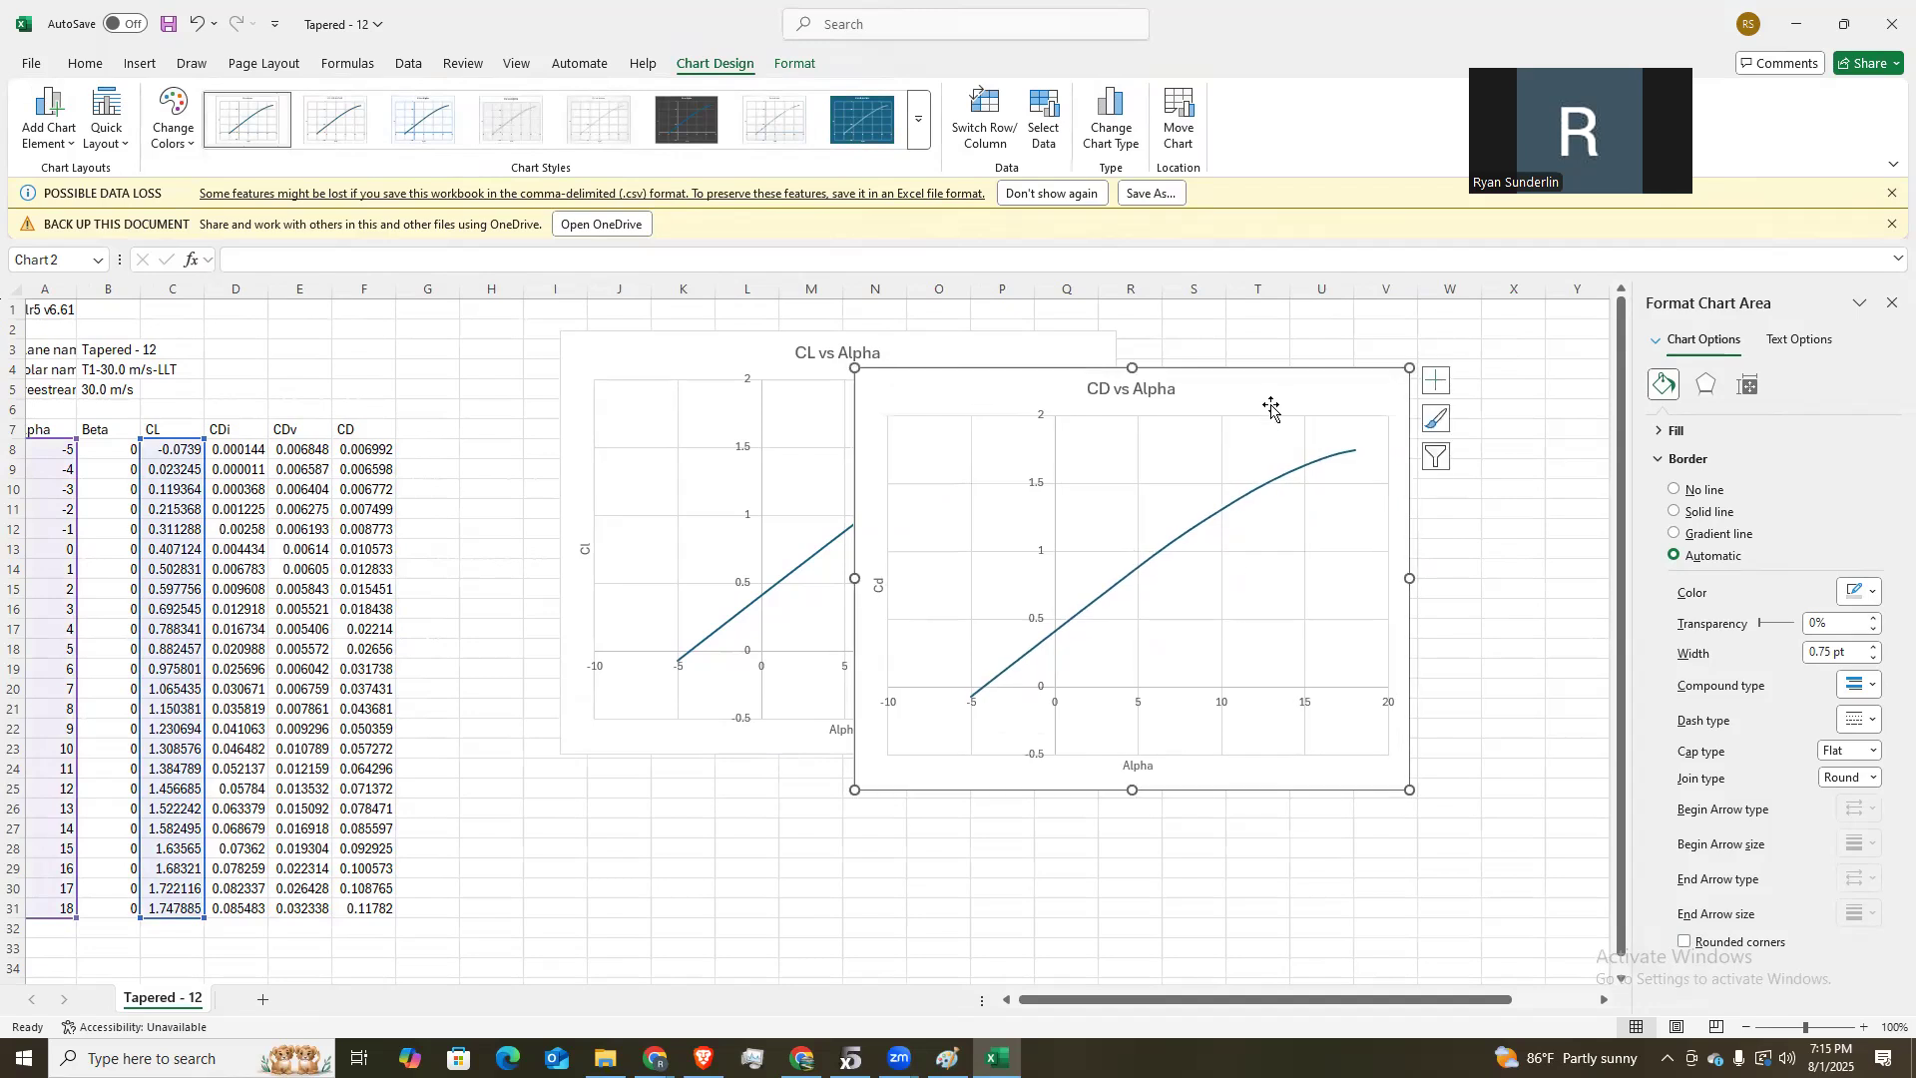
{"action": "right_click", "coordinate": [1281, 476]}
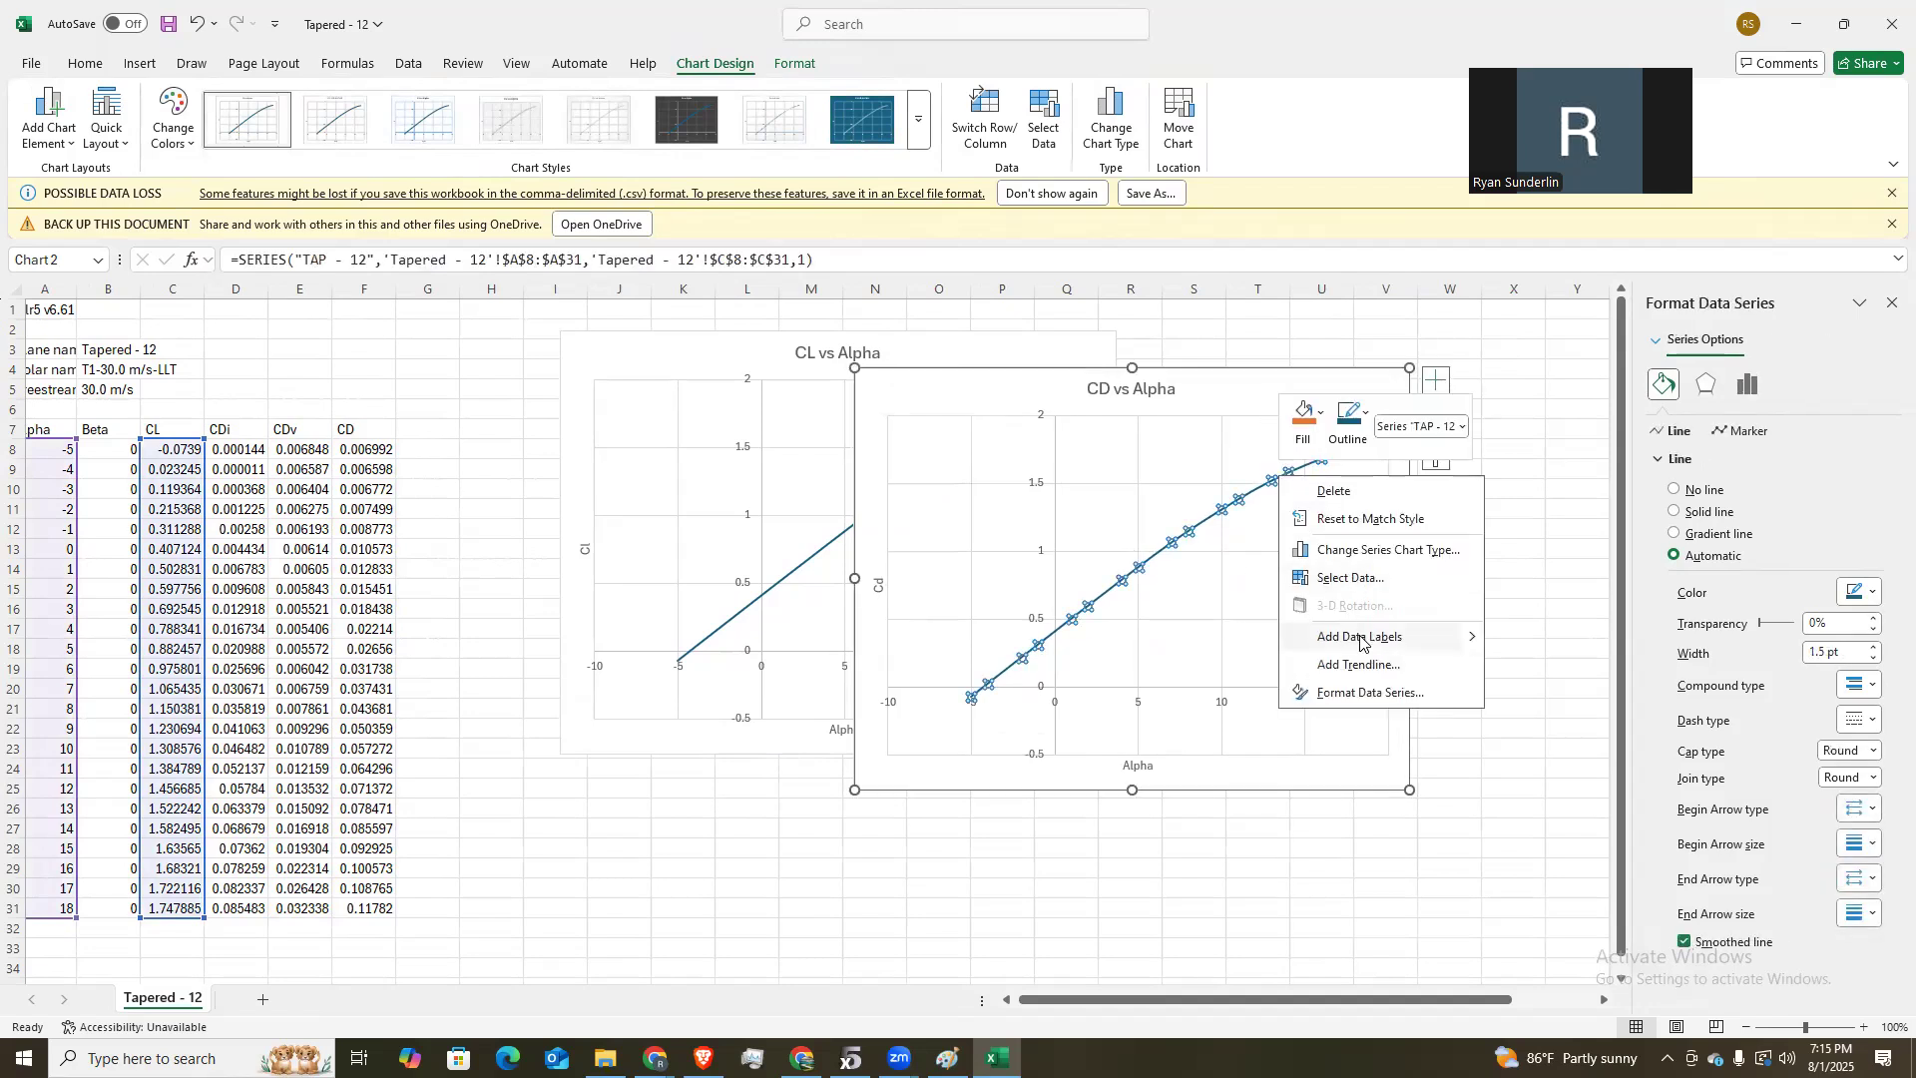
{"action": "left_click", "coordinate": [1351, 578]}
{"action": "left_click", "coordinate": [1056, 647]}
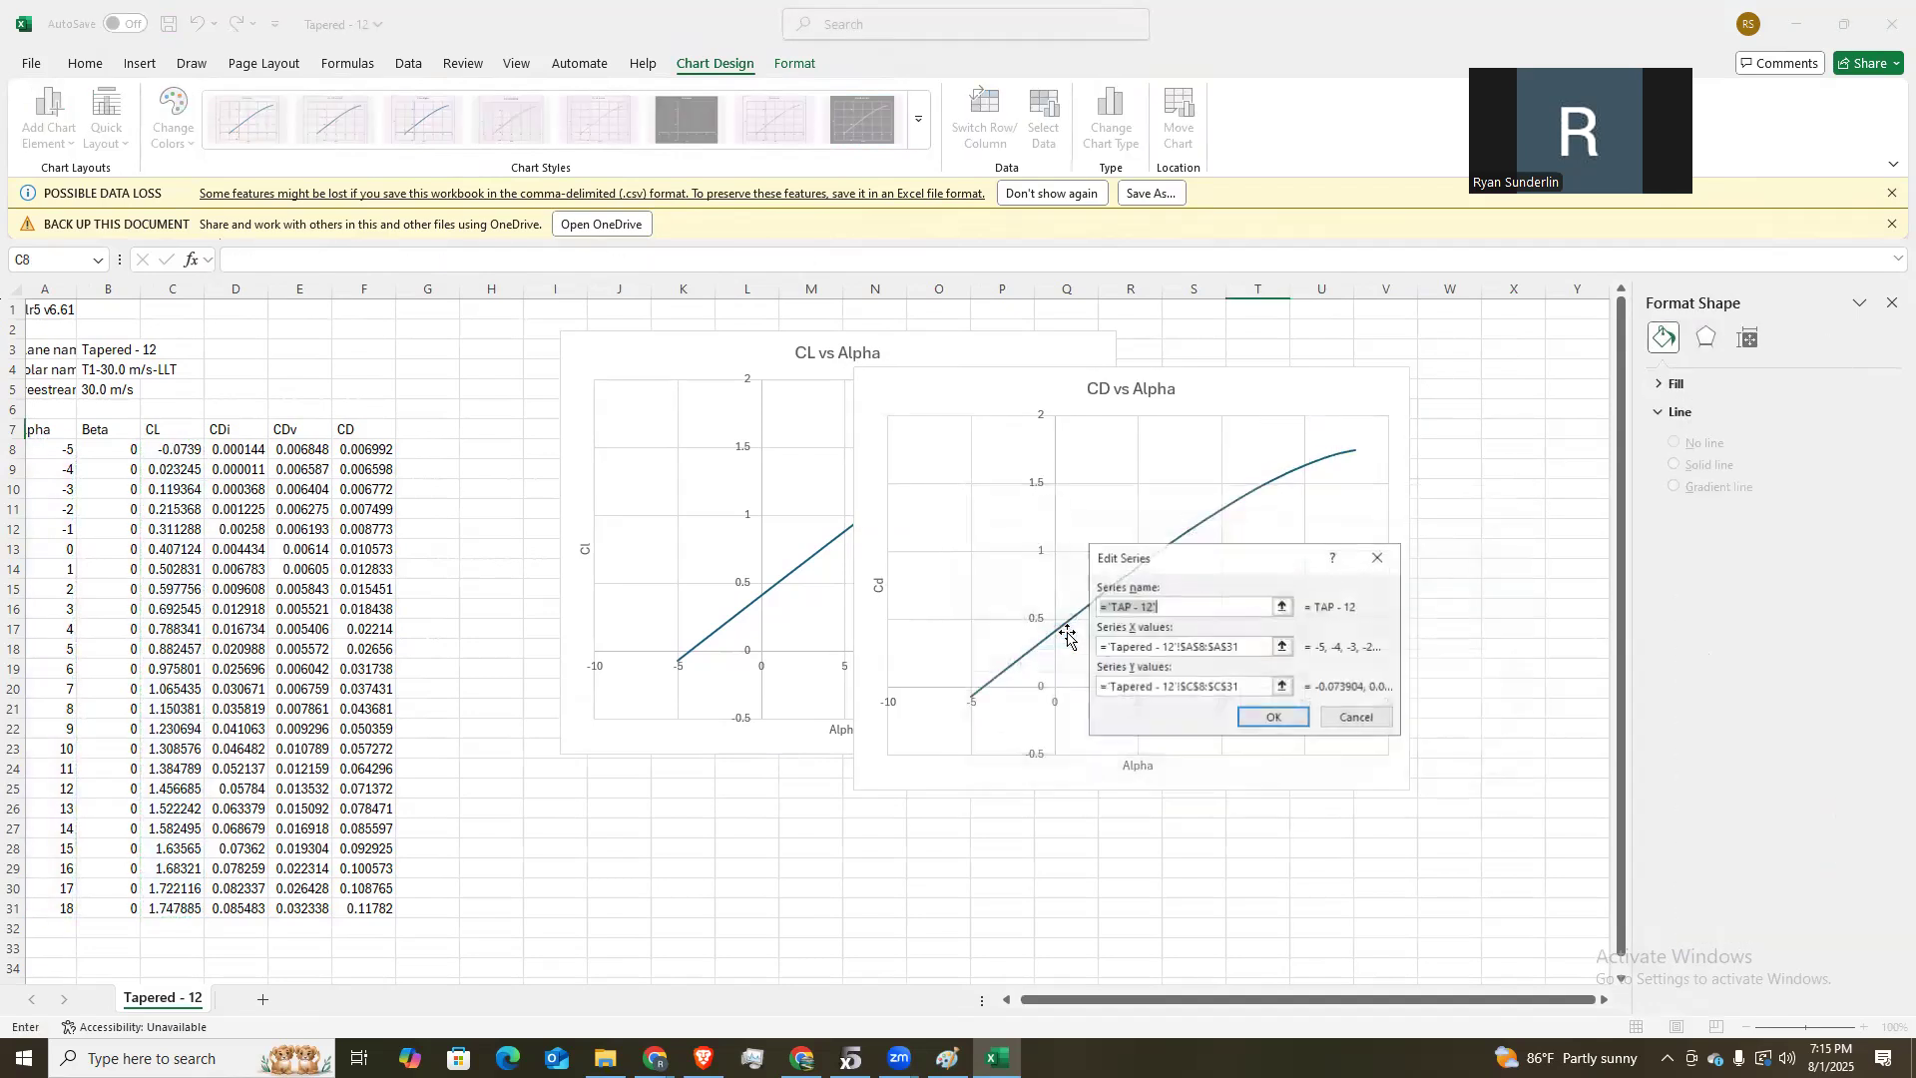
{"action": "left_click", "coordinate": [1258, 646]}
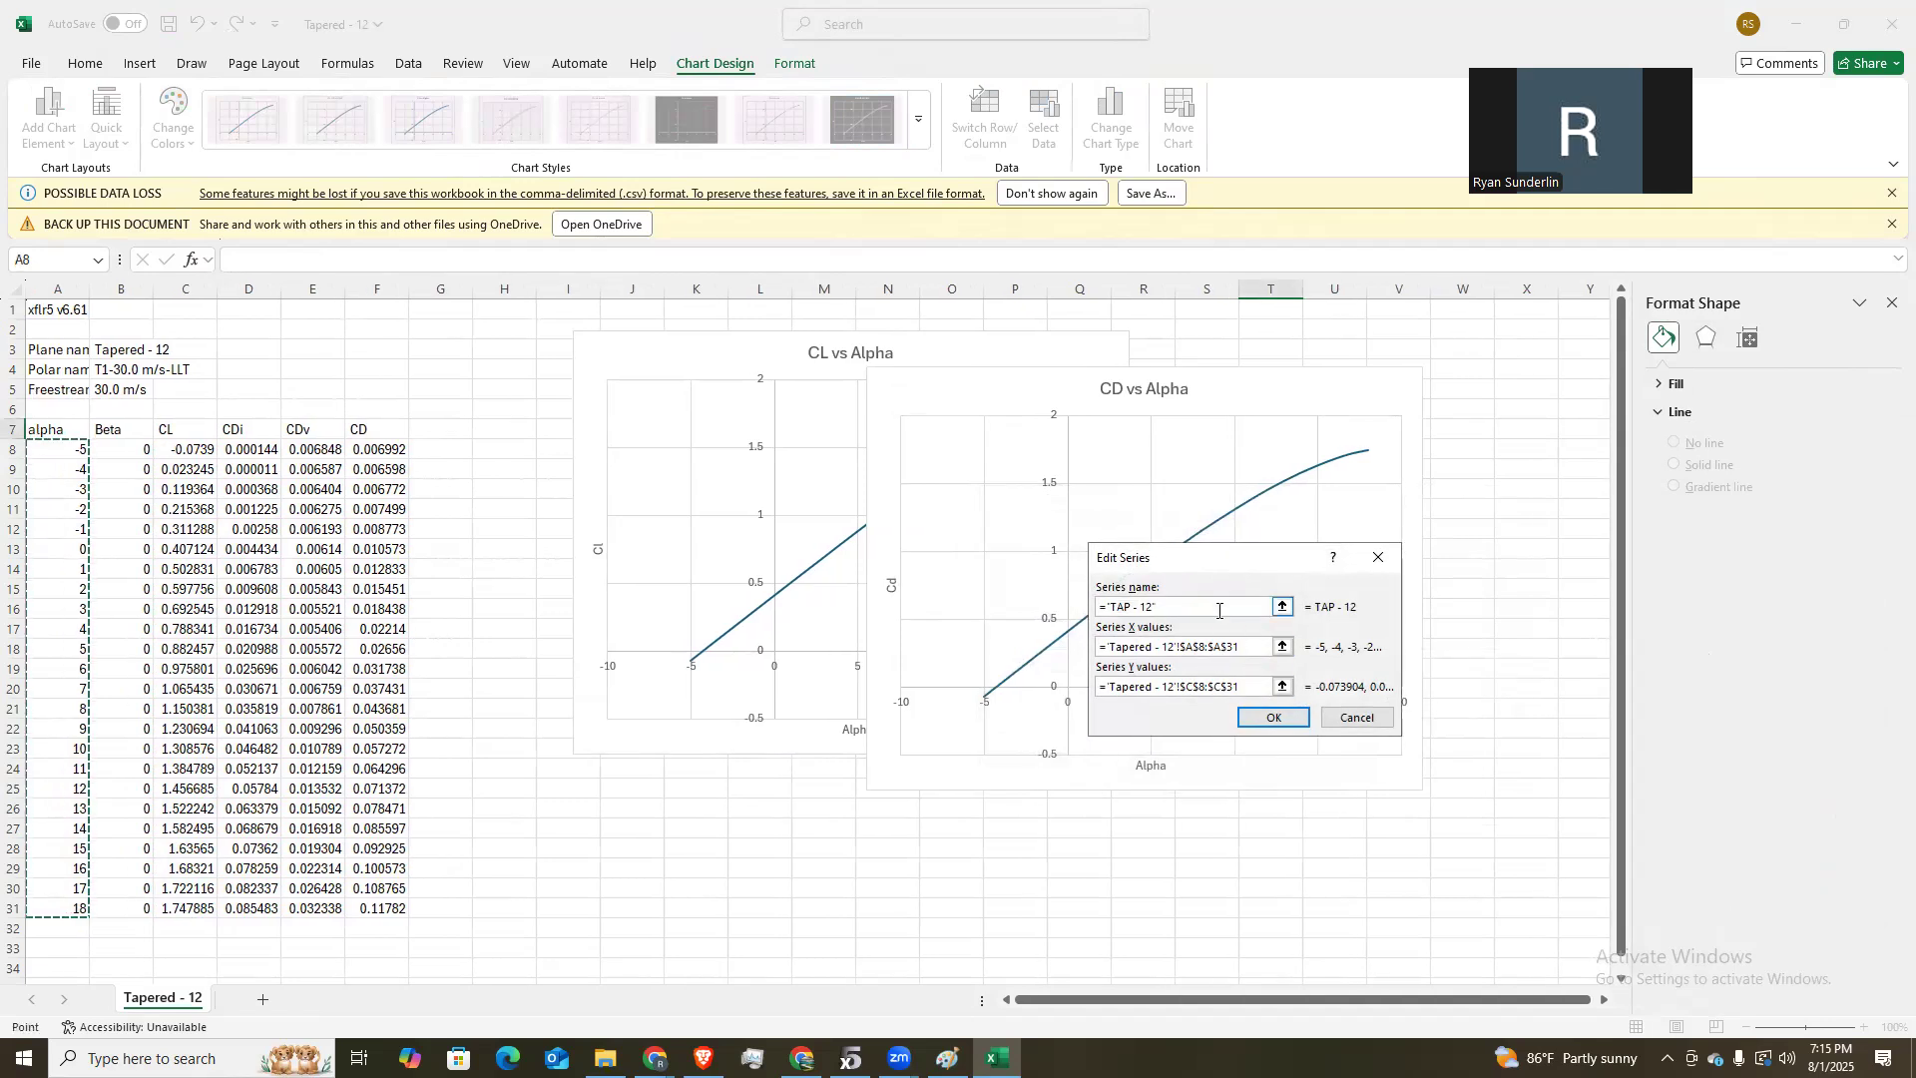
{"action": "left_click", "coordinate": [1248, 685]}
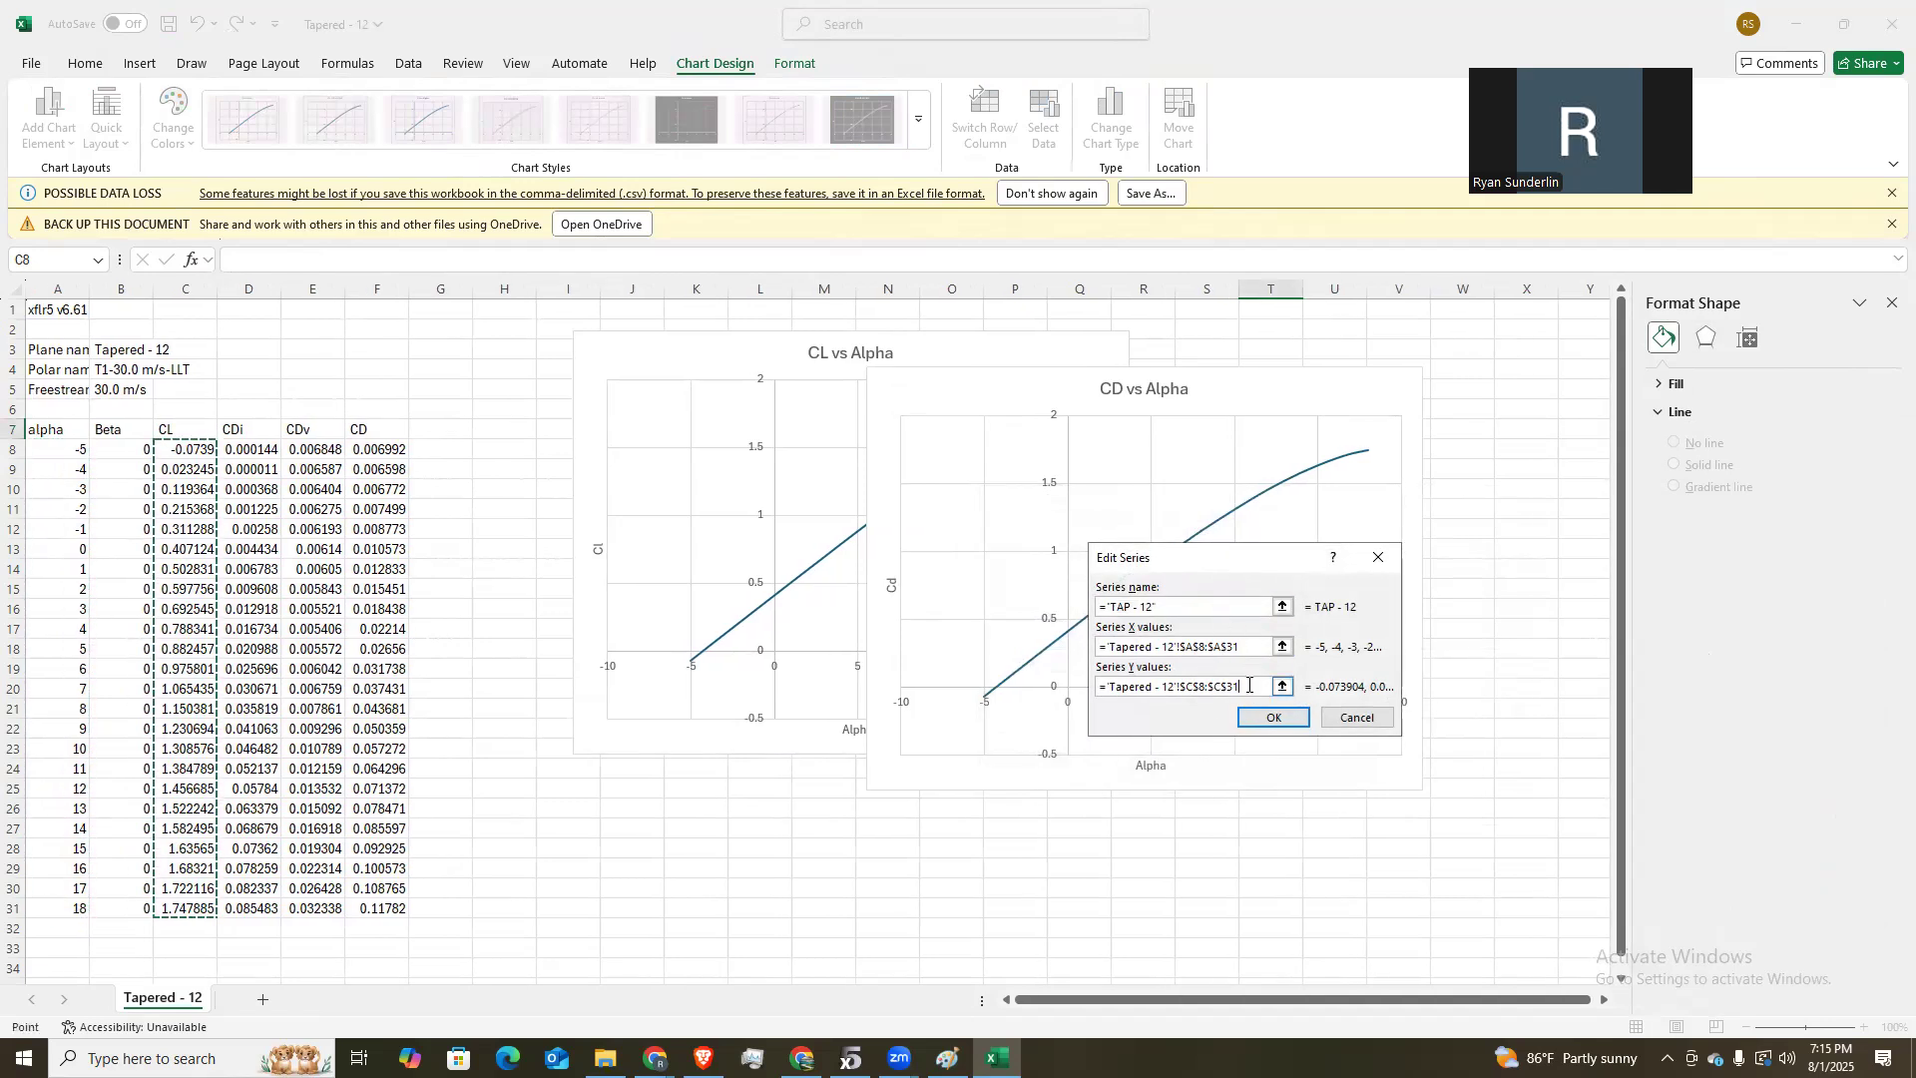
{"action": "key", "text": "BackSpace"}
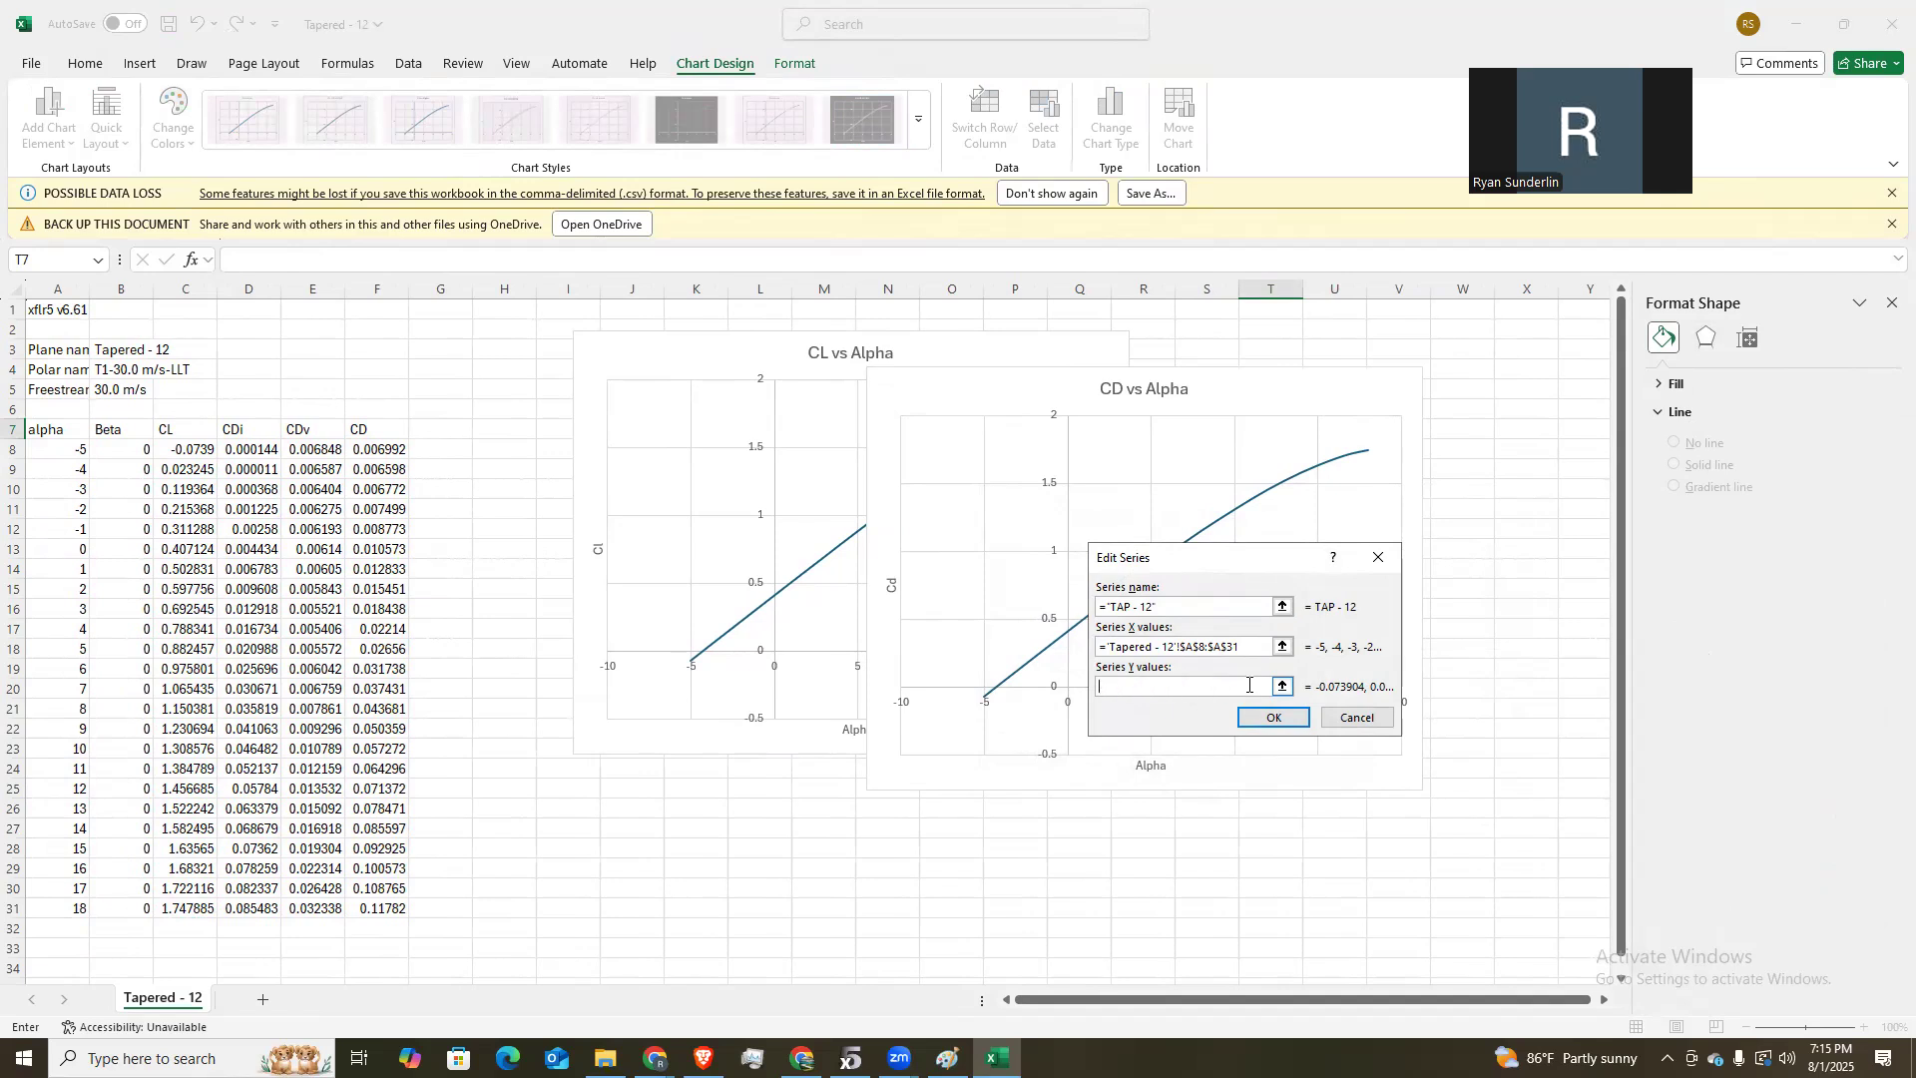
{"action": "left_click", "coordinate": [1284, 687]}
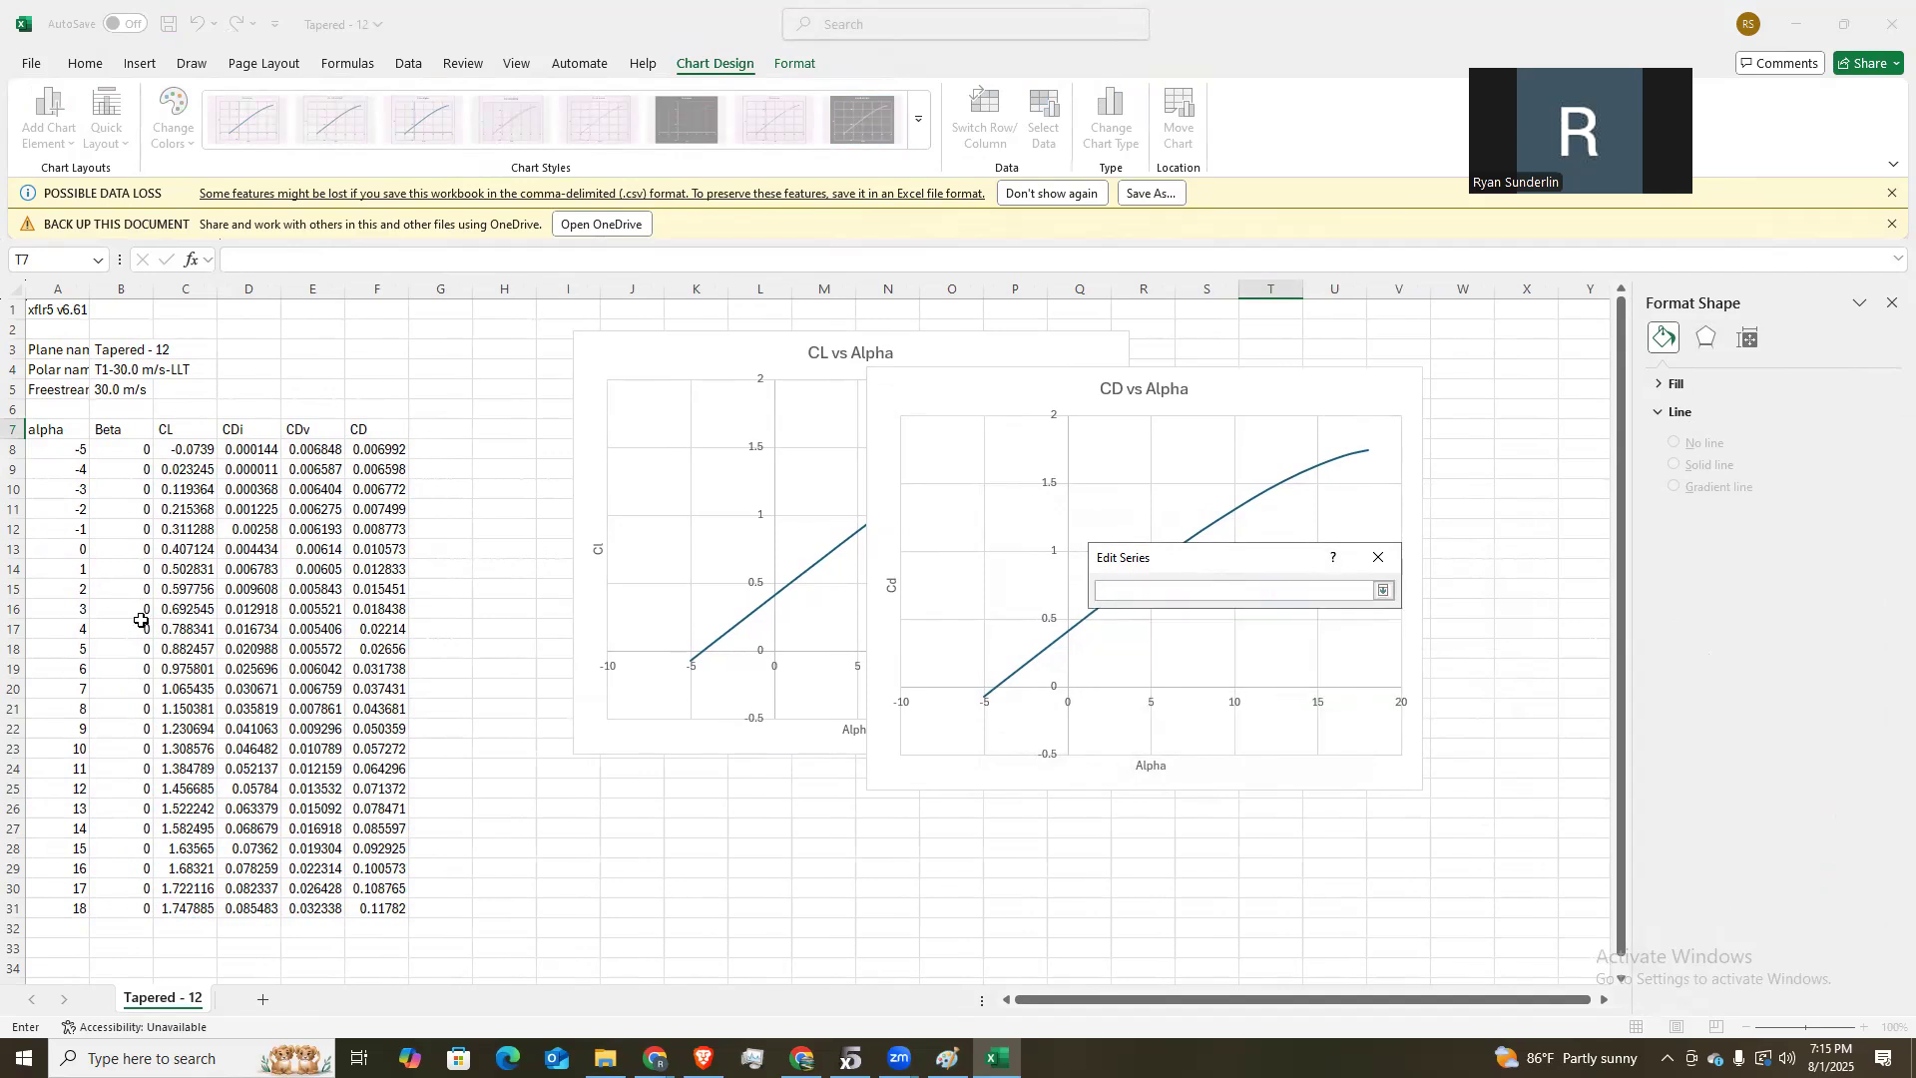
{"action": "left_click_drag", "start_coordinate": [384, 452], "coordinate": [389, 908]}
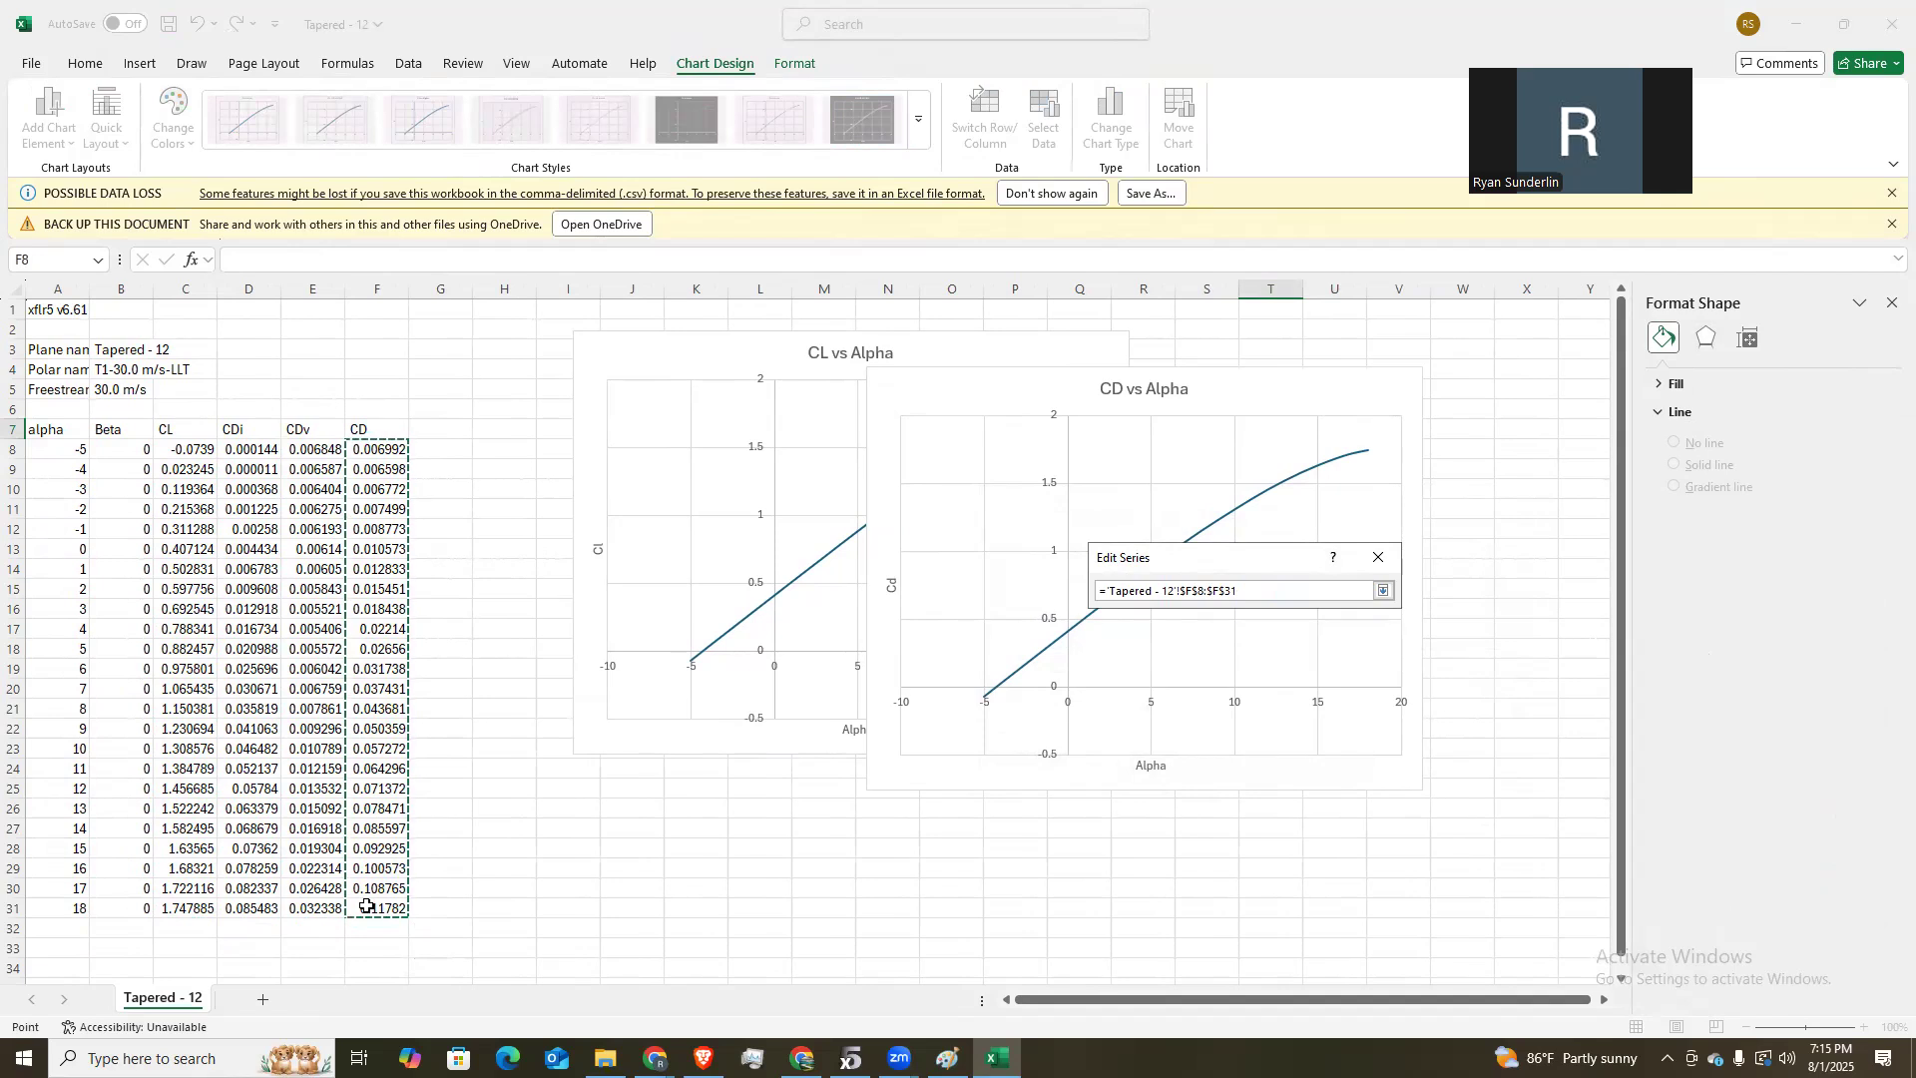
{"action": "key", "text": "Return"}
{"action": "left_click", "coordinate": [1271, 719]}
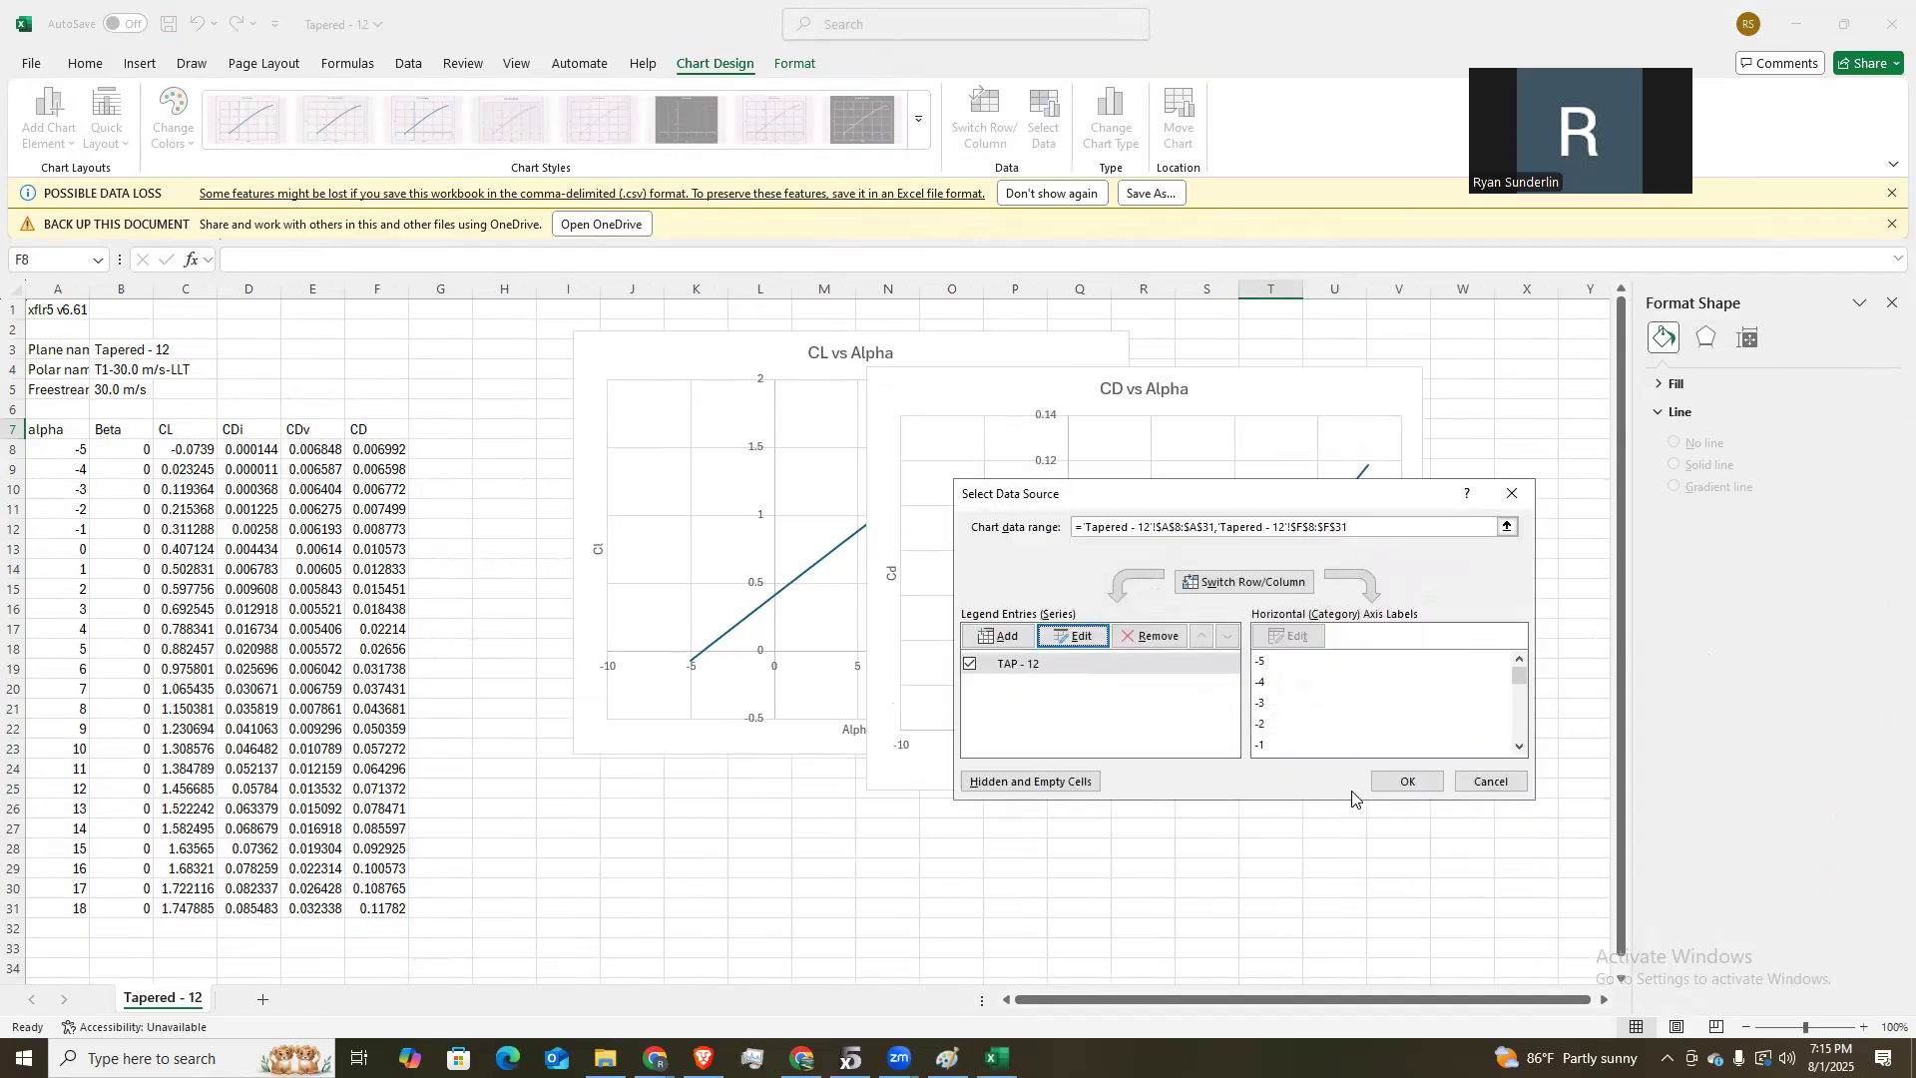
{"action": "left_click", "coordinate": [1392, 788]}
Place the CD vs Alpha chart beside the CL vs Alpha chart without overlap, with the sheet zoomed out to 85%.
{"action": "left_click_drag", "start_coordinate": [1240, 401], "coordinate": [1428, 363]}
{"action": "scroll", "coordinate": [1202, 629], "scroll_direction": "down", "scroll_amount": 3}
{"action": "scroll", "coordinate": [1148, 714], "scroll_direction": "up", "scroll_amount": 3}
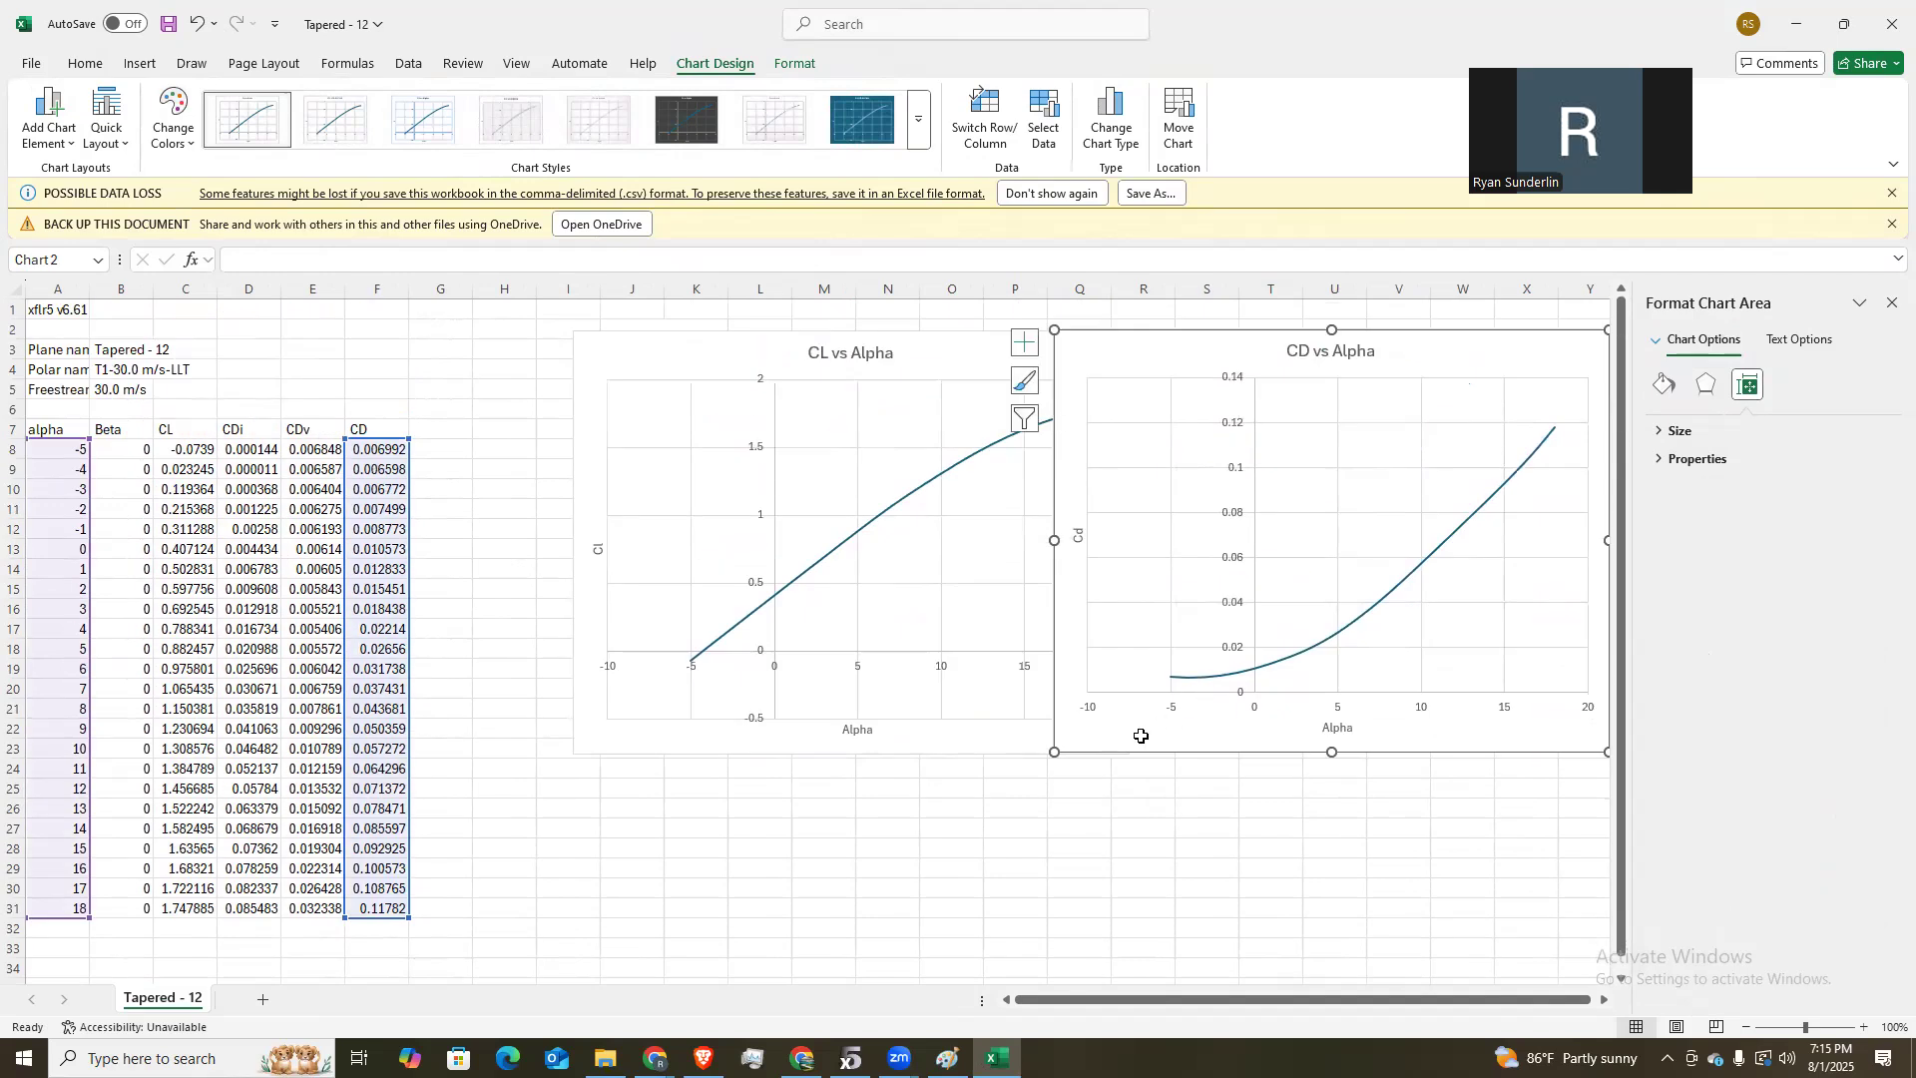
{"action": "scroll", "coordinate": [1138, 732], "scroll_direction": "down", "scroll_amount": 1, "text": "ctrl"}
{"action": "left_click_drag", "start_coordinate": [1219, 342], "coordinate": [1290, 342]}
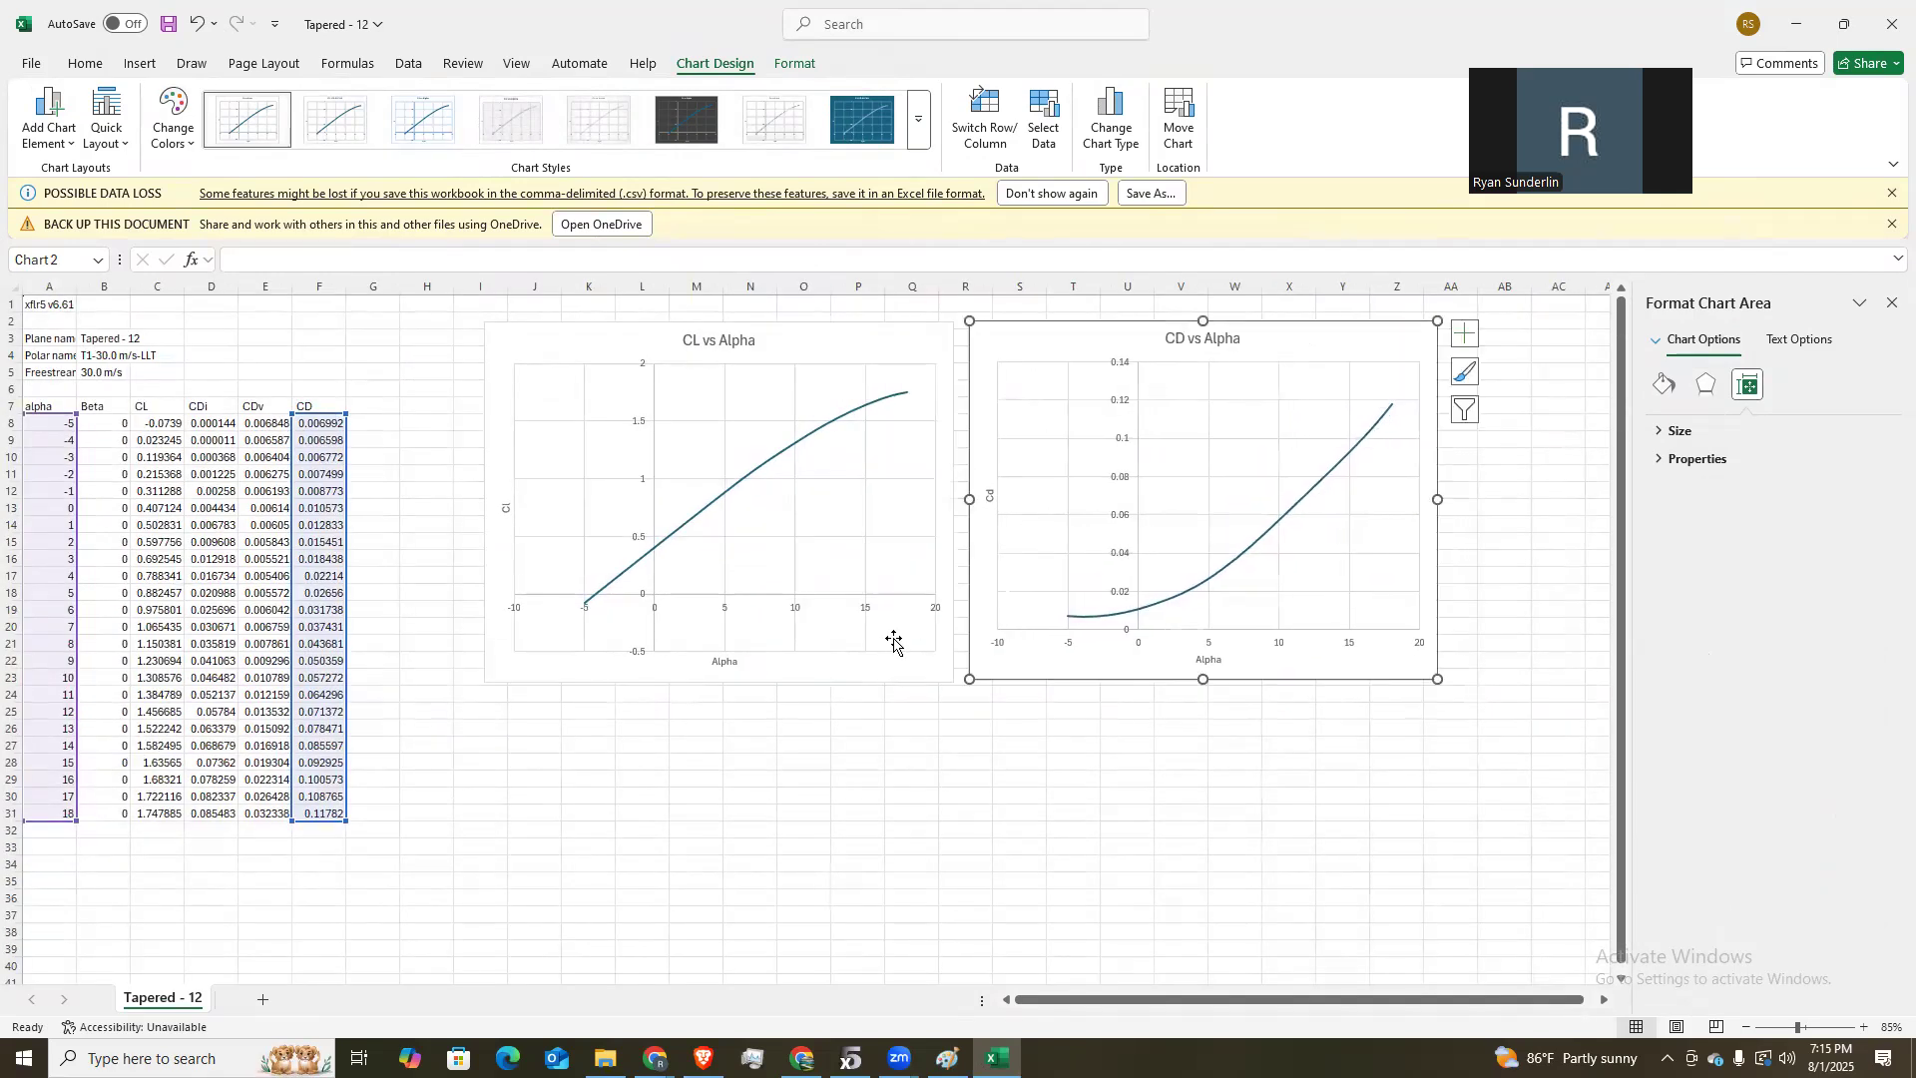
Paste another copy of the CL vs Alpha chart and place it directly below the original.
{"action": "left_click", "coordinate": [844, 672]}
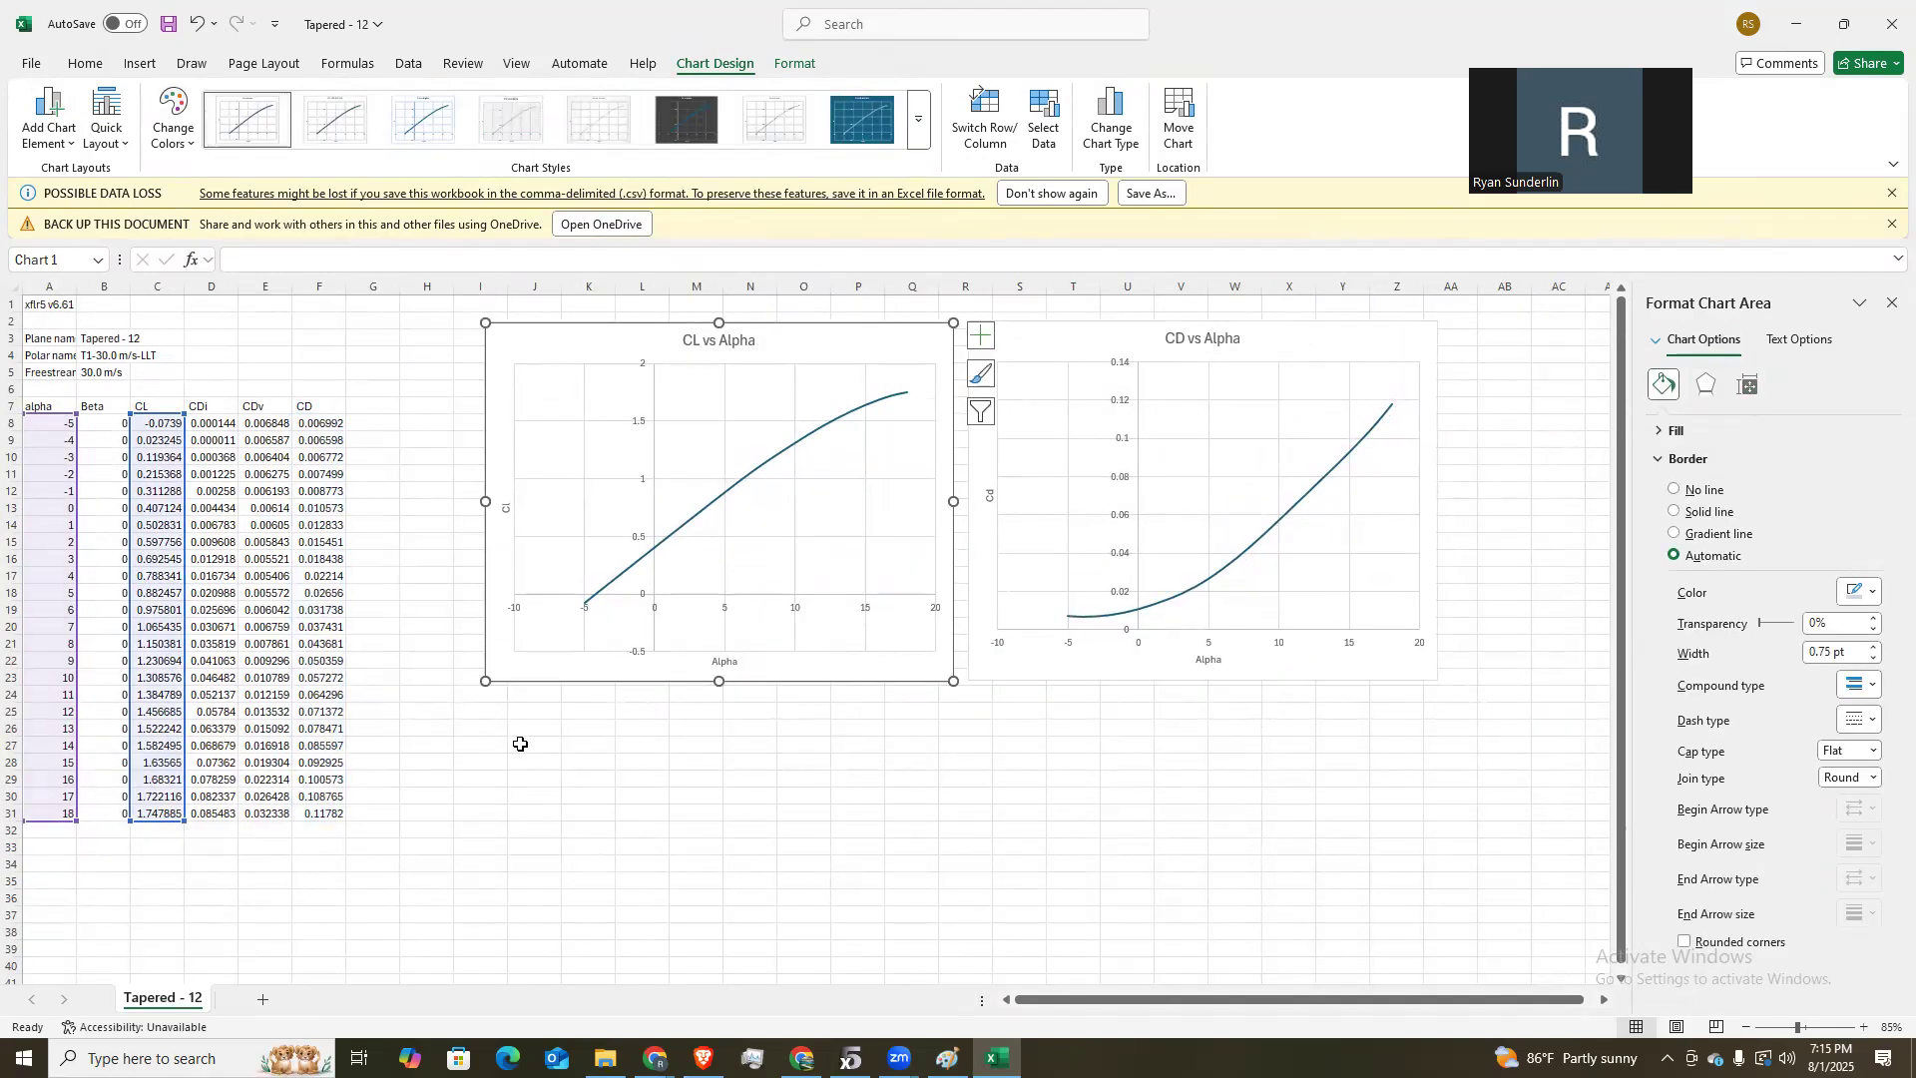
{"action": "left_click", "coordinate": [520, 743]}
{"action": "key", "text": "ctrl+v"}
{"action": "left_click_drag", "start_coordinate": [845, 744], "coordinate": [817, 710]}
Check the polar graphs in xflr5, return to Excel and change the lower chart's title to "CL vs CD".
{"action": "left_click", "coordinate": [744, 729]}
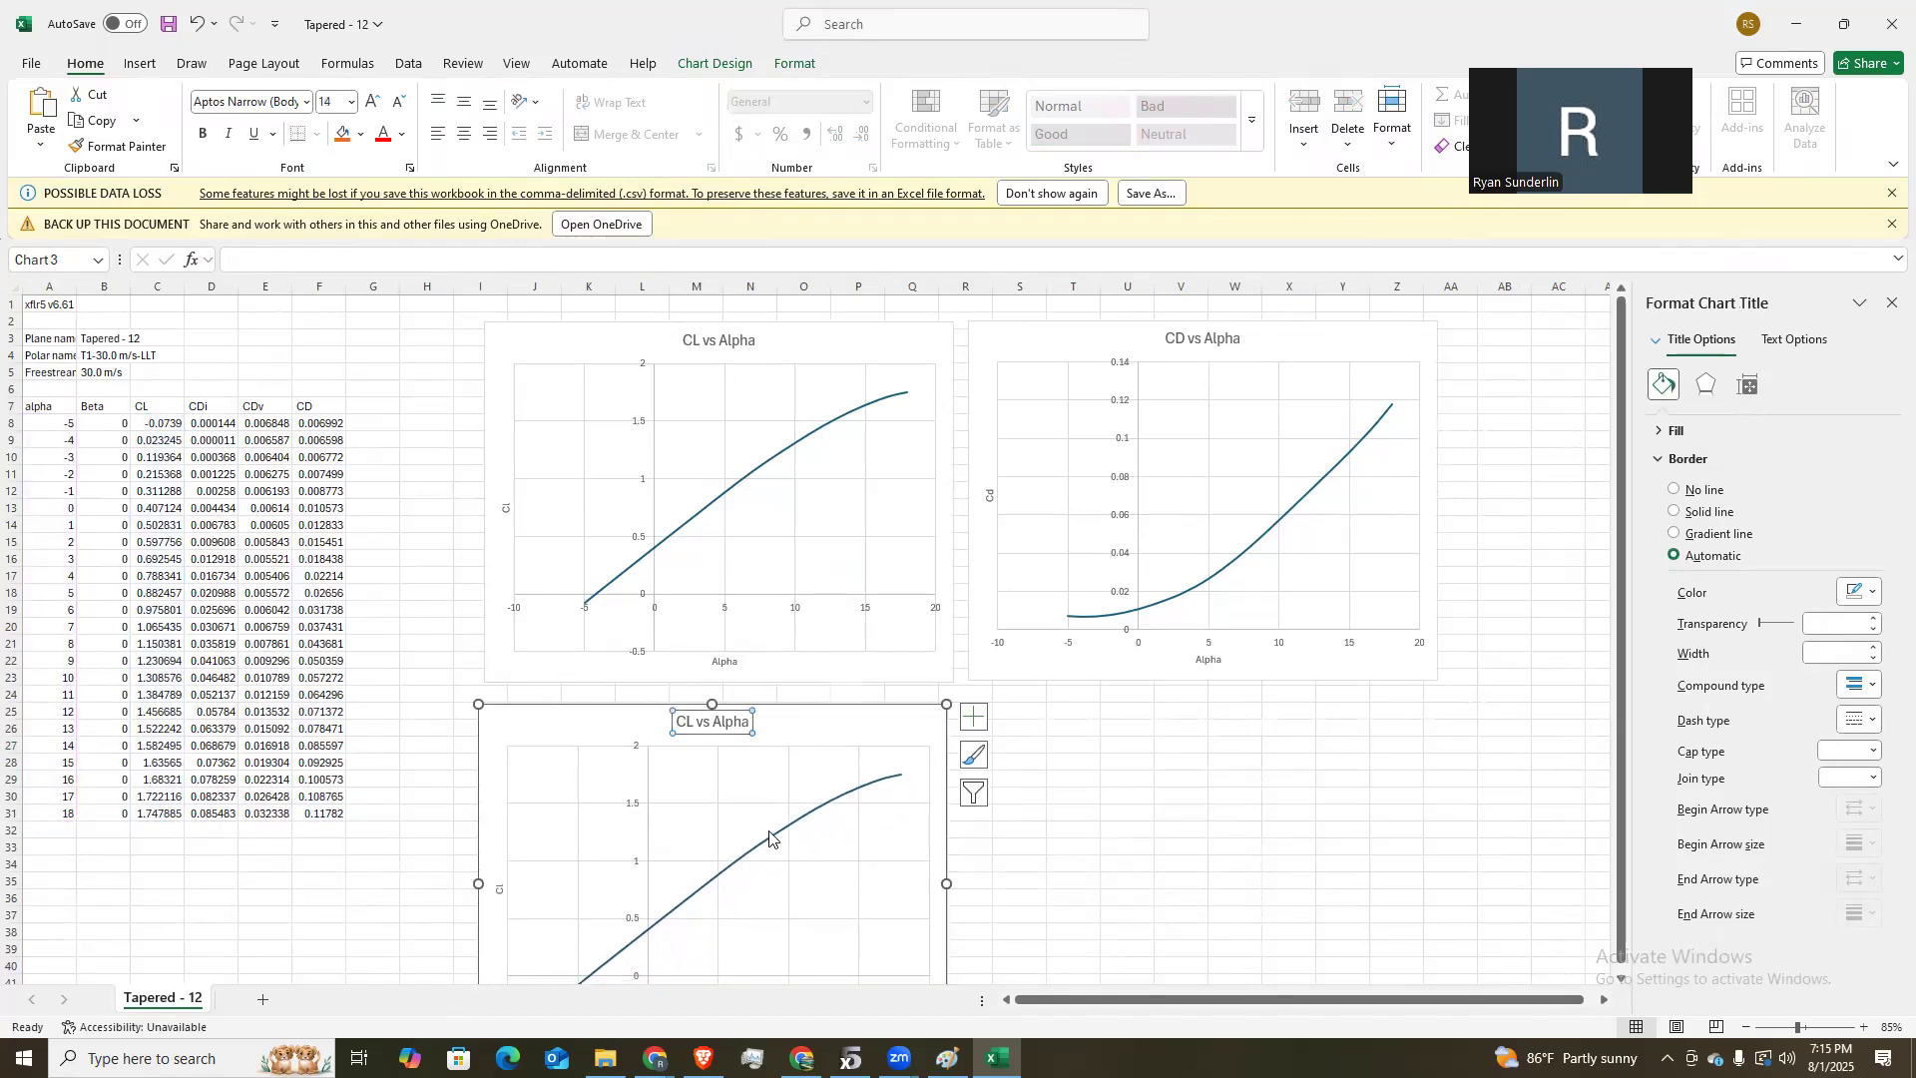
{"action": "left_click", "coordinate": [849, 1057]}
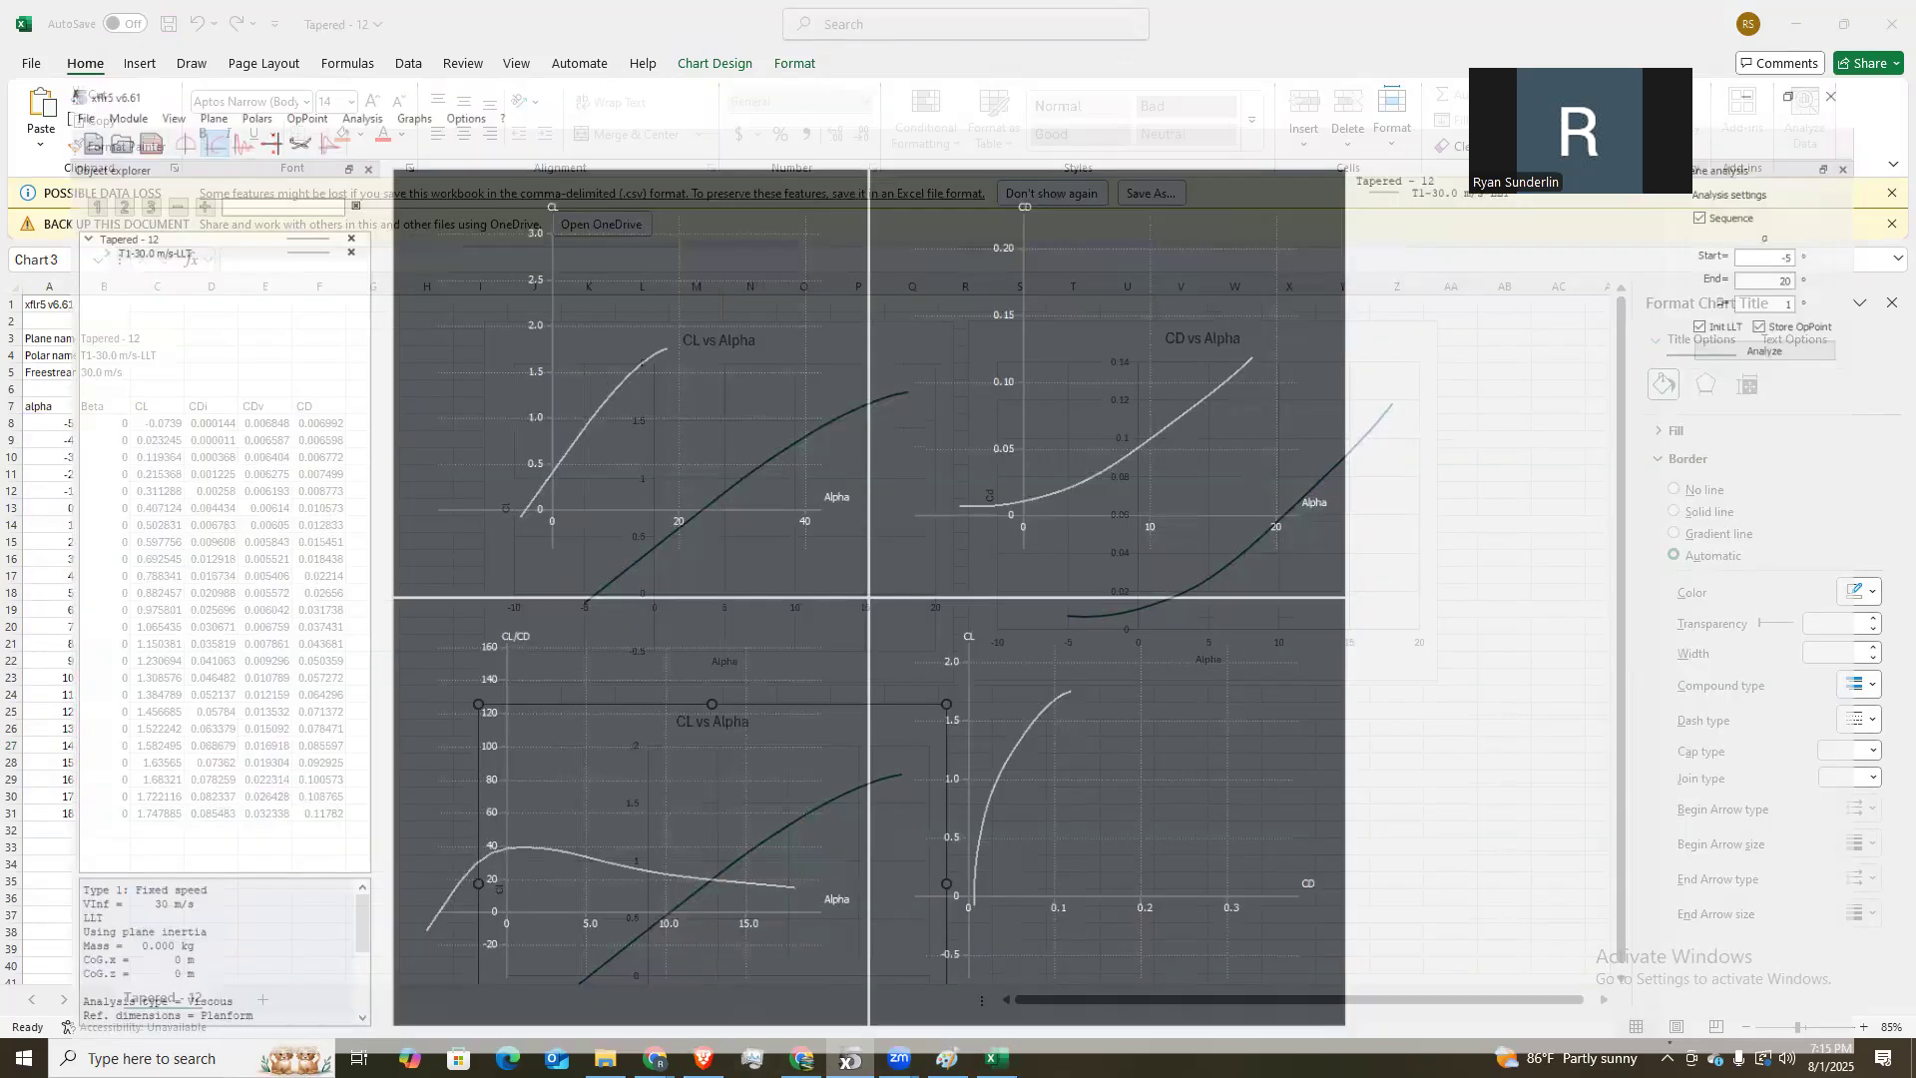
{"action": "key", "text": "alt+Tab"}
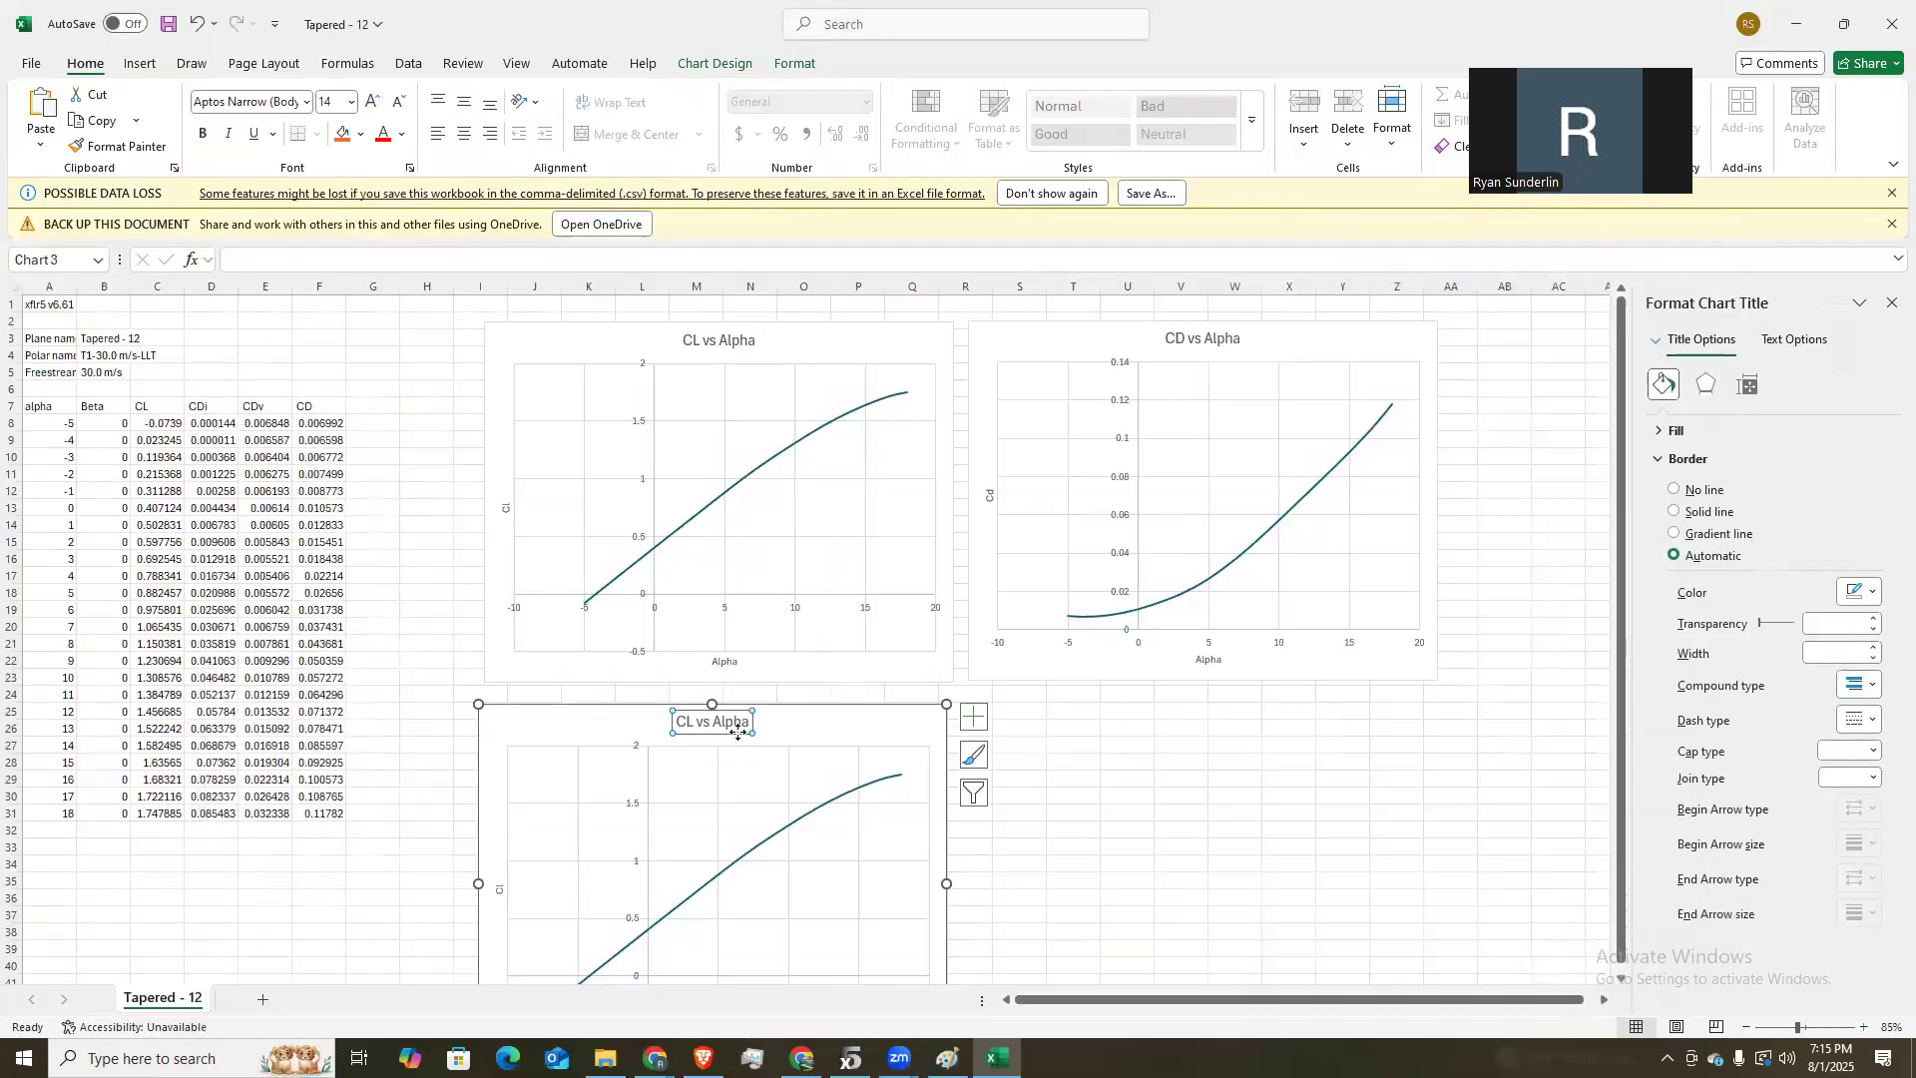
{"action": "double_click", "coordinate": [736, 722]}
{"action": "key", "text": "BackSpace"}
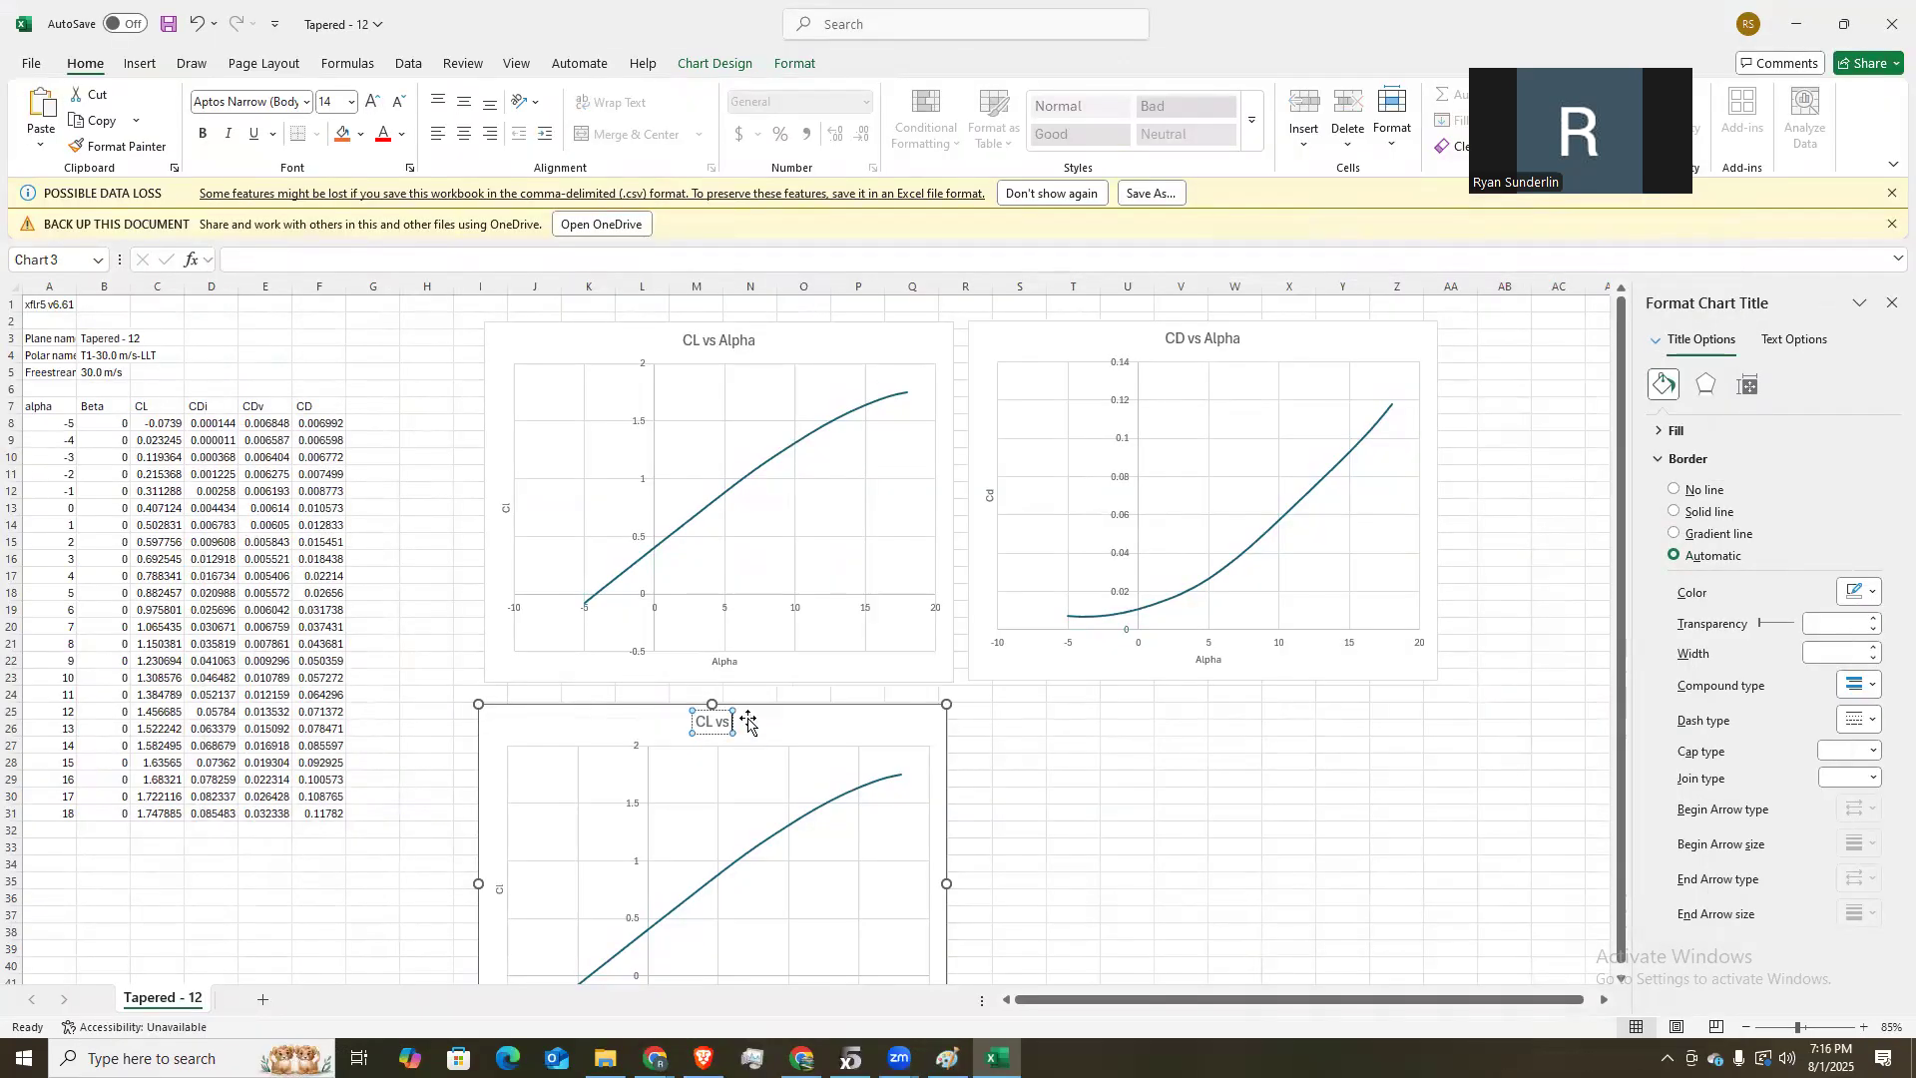
{"action": "type", "text": "CD"}
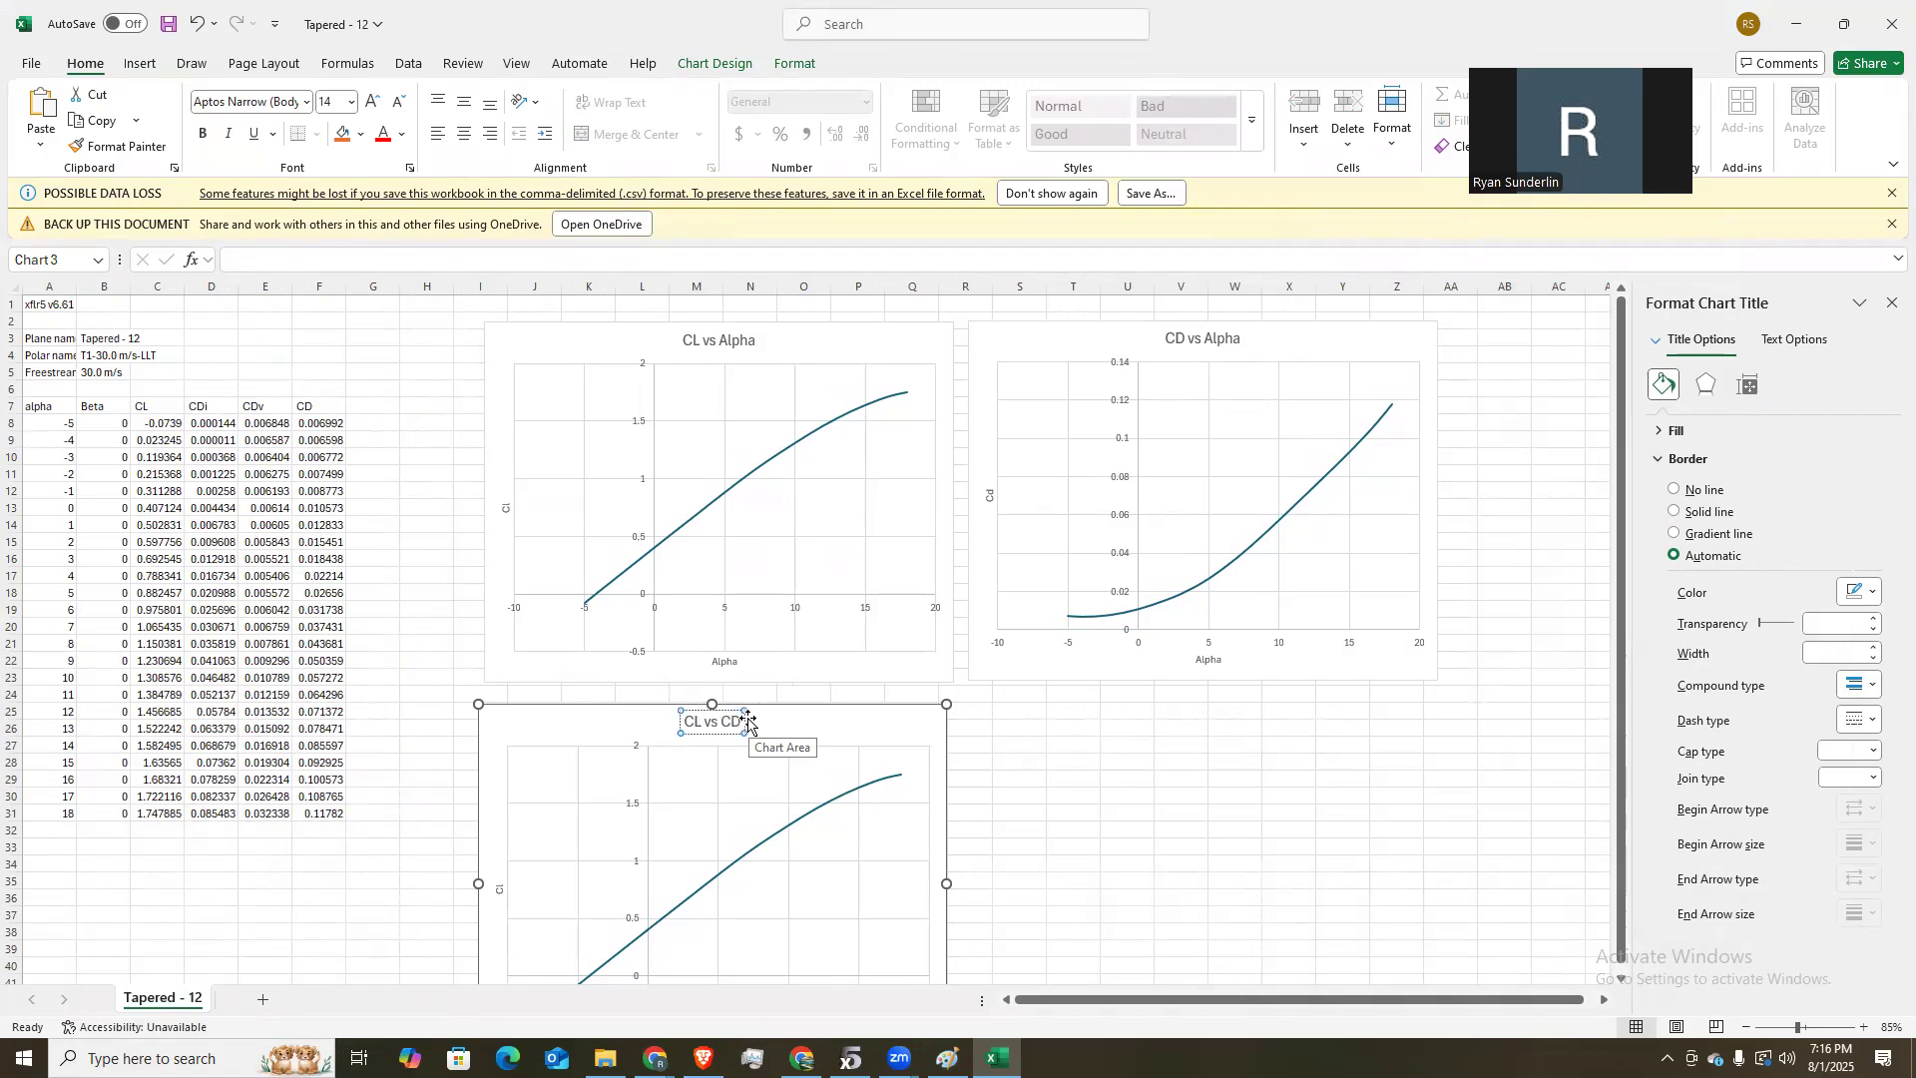
Edit the TAP - 12 series of the CL vs CD chart to use the CL cells C8:C31 as X values.
{"action": "scroll", "coordinate": [838, 639], "scroll_direction": "down", "scroll_amount": 2}
{"action": "left_click", "coordinate": [838, 612]}
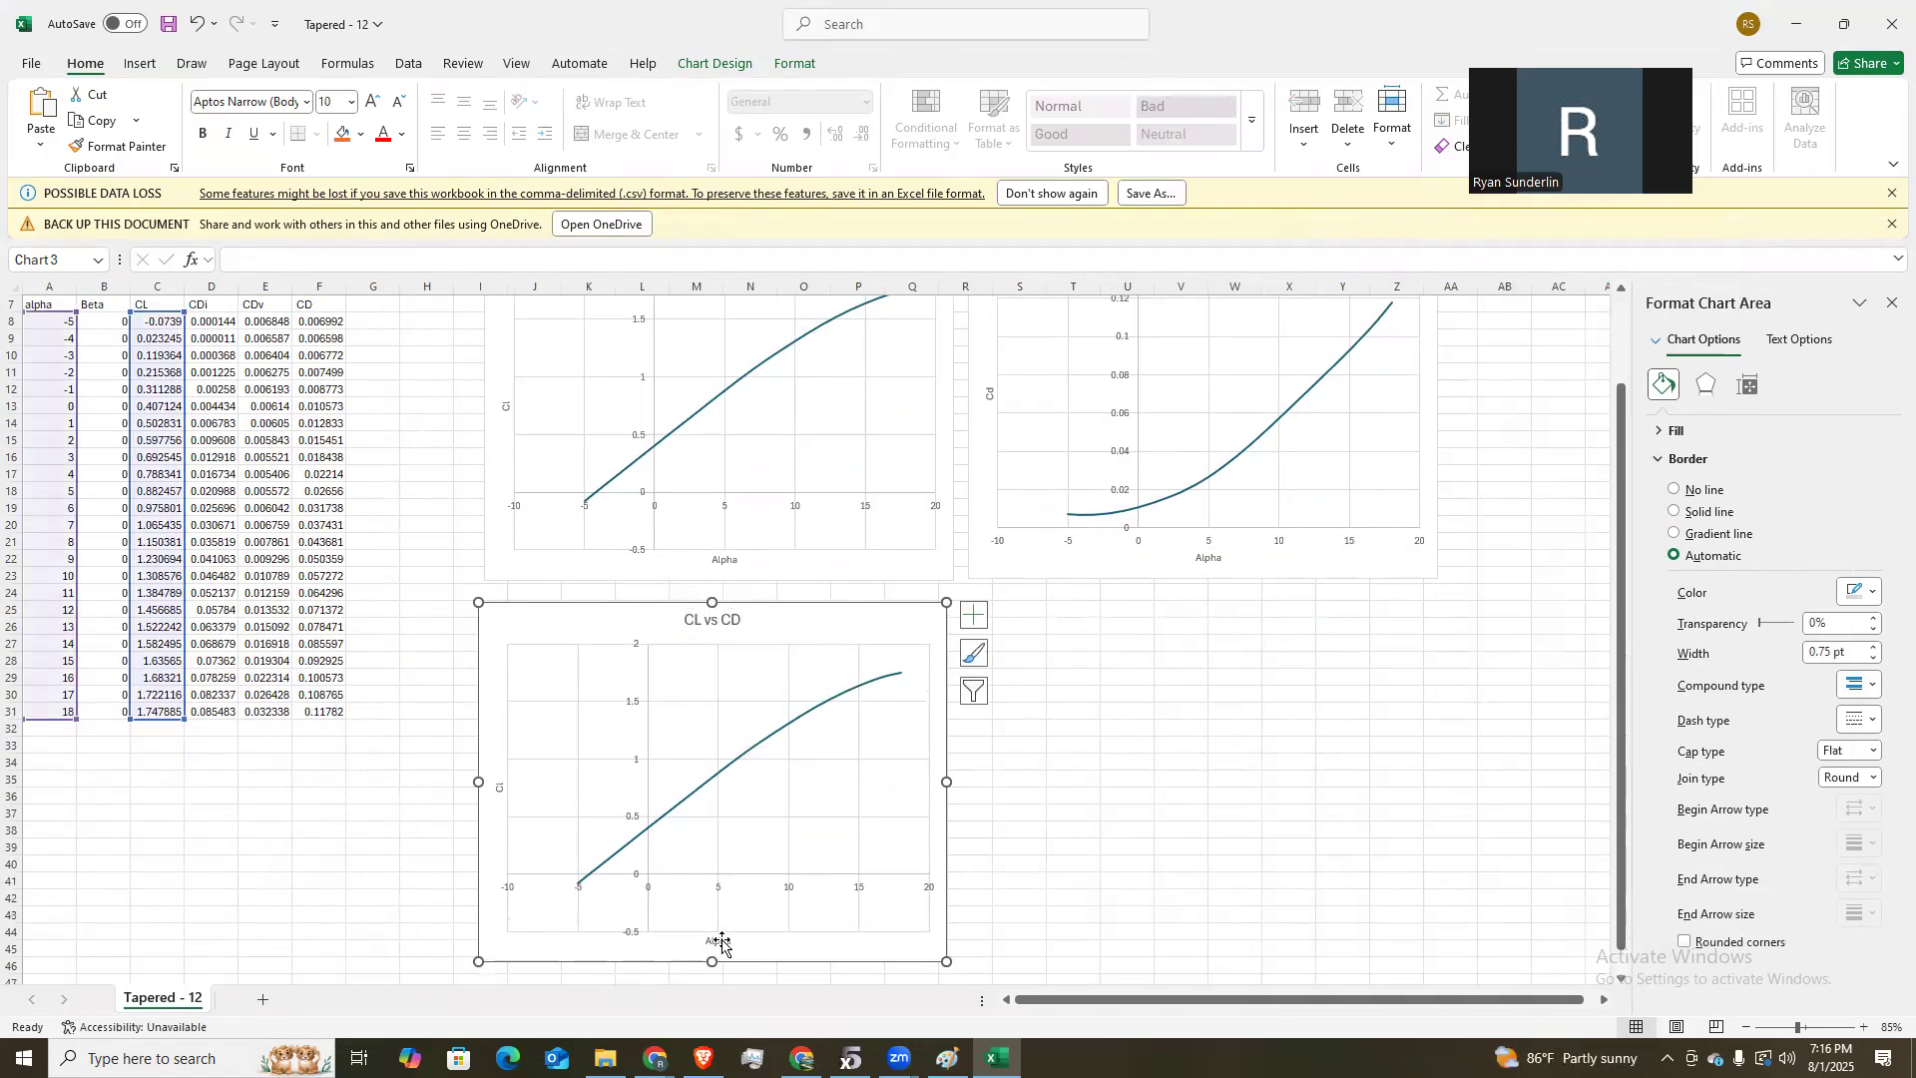
{"action": "left_click", "coordinate": [723, 942]}
{"action": "left_click", "coordinate": [782, 704]}
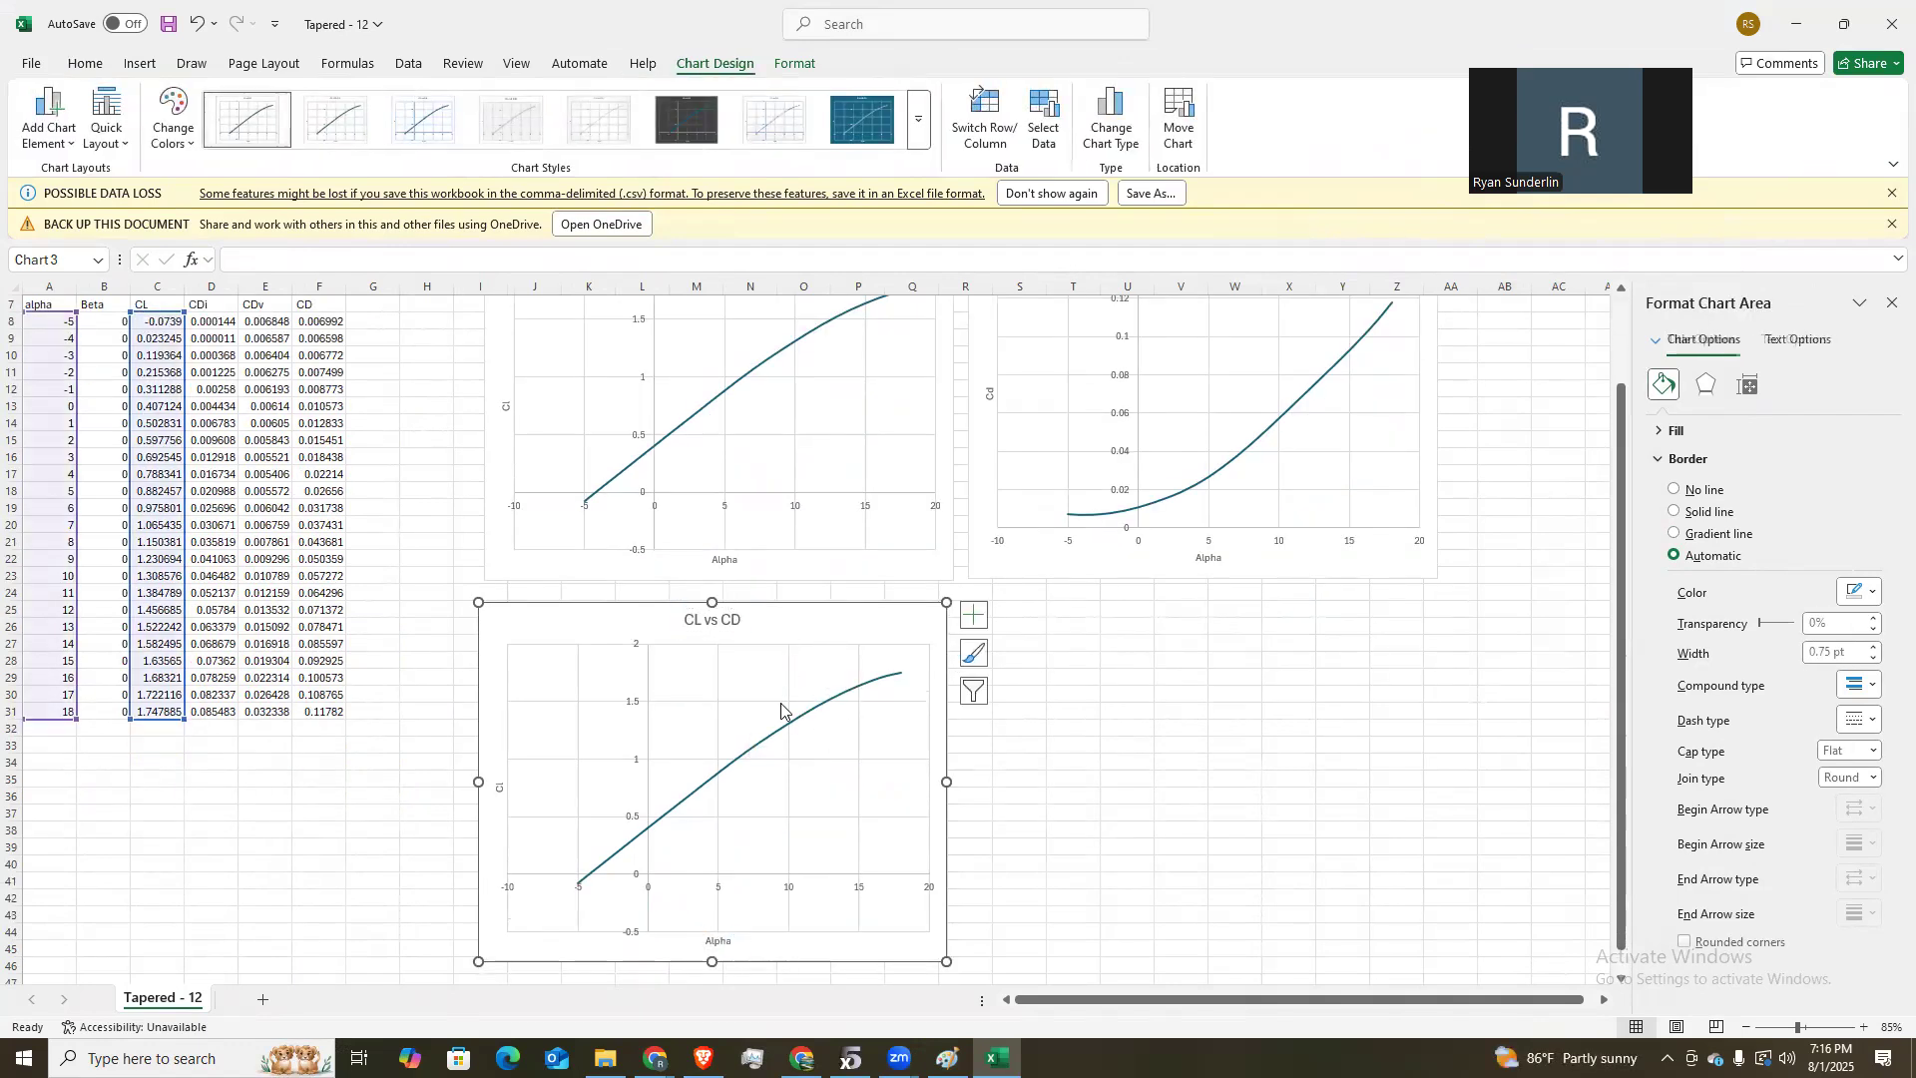
{"action": "right_click", "coordinate": [783, 701]}
{"action": "left_click", "coordinate": [846, 802]}
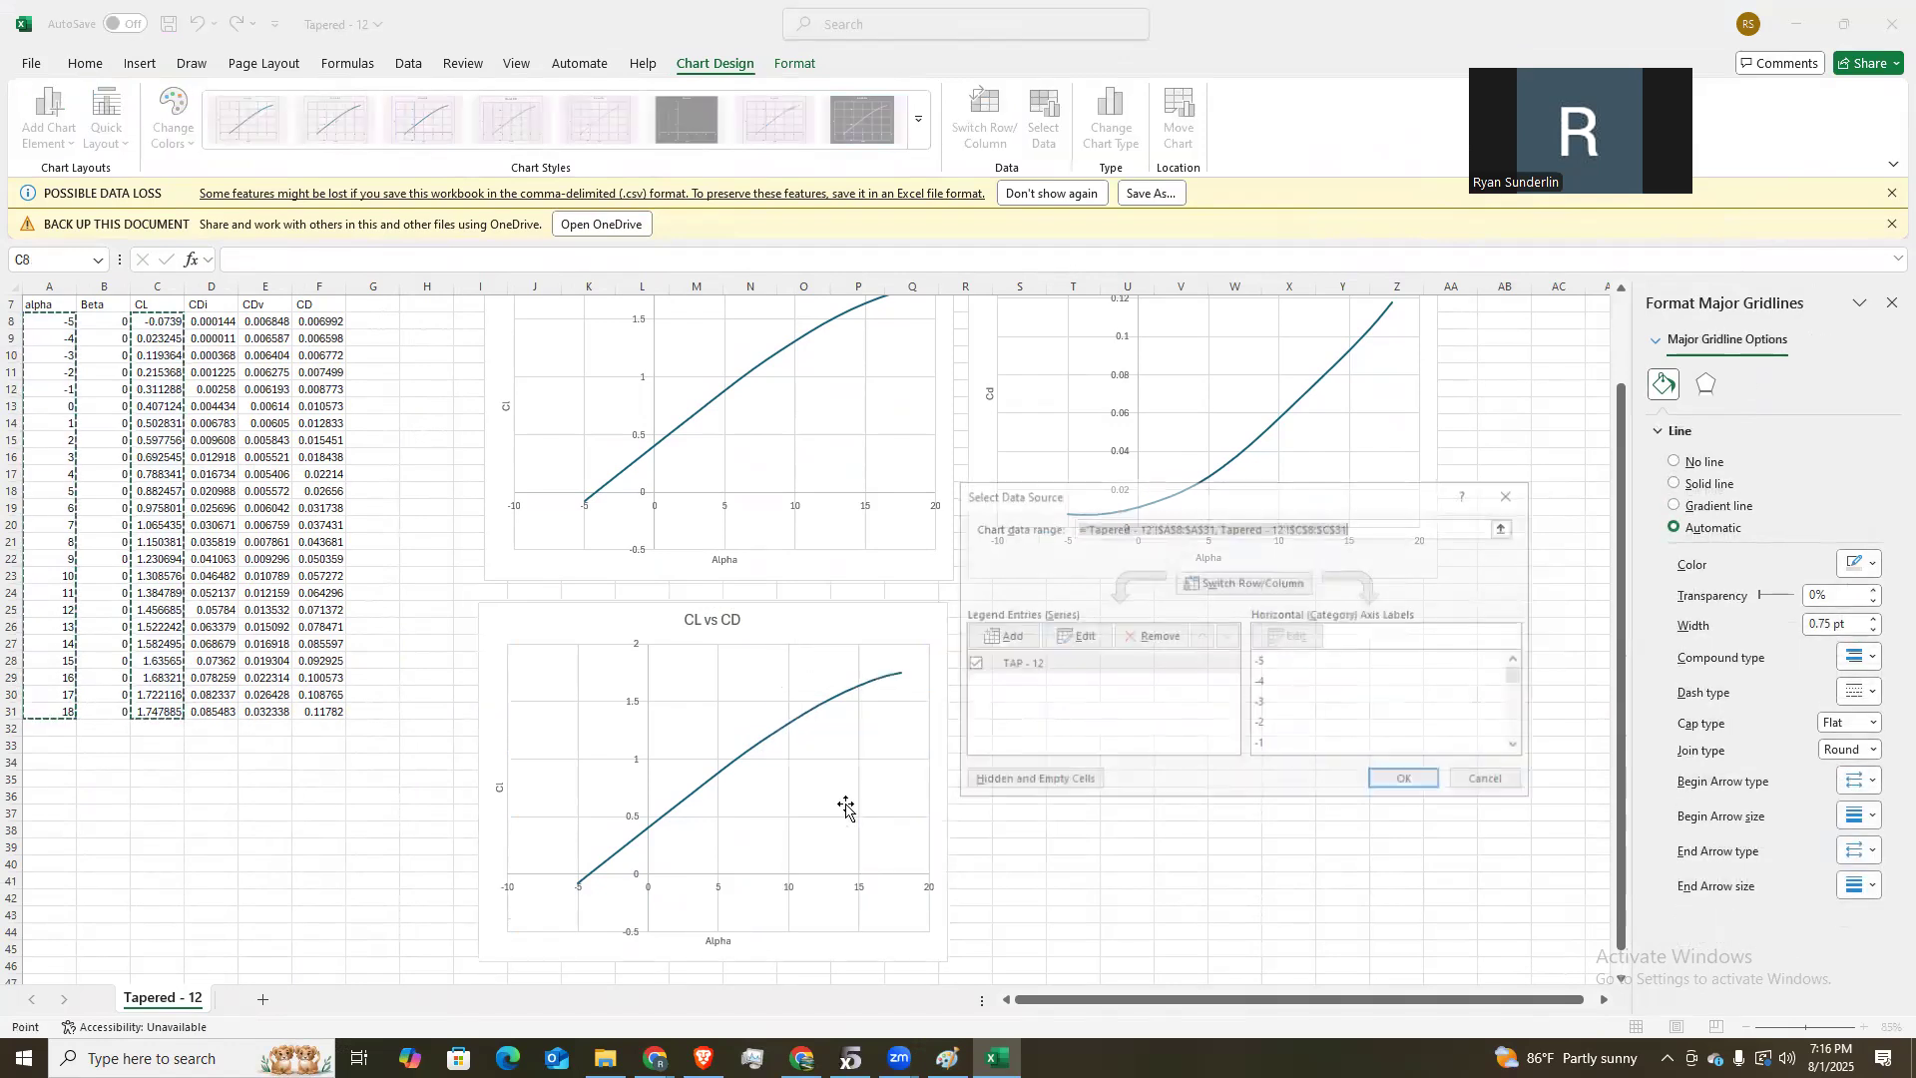
{"action": "double_click", "coordinate": [1030, 665]}
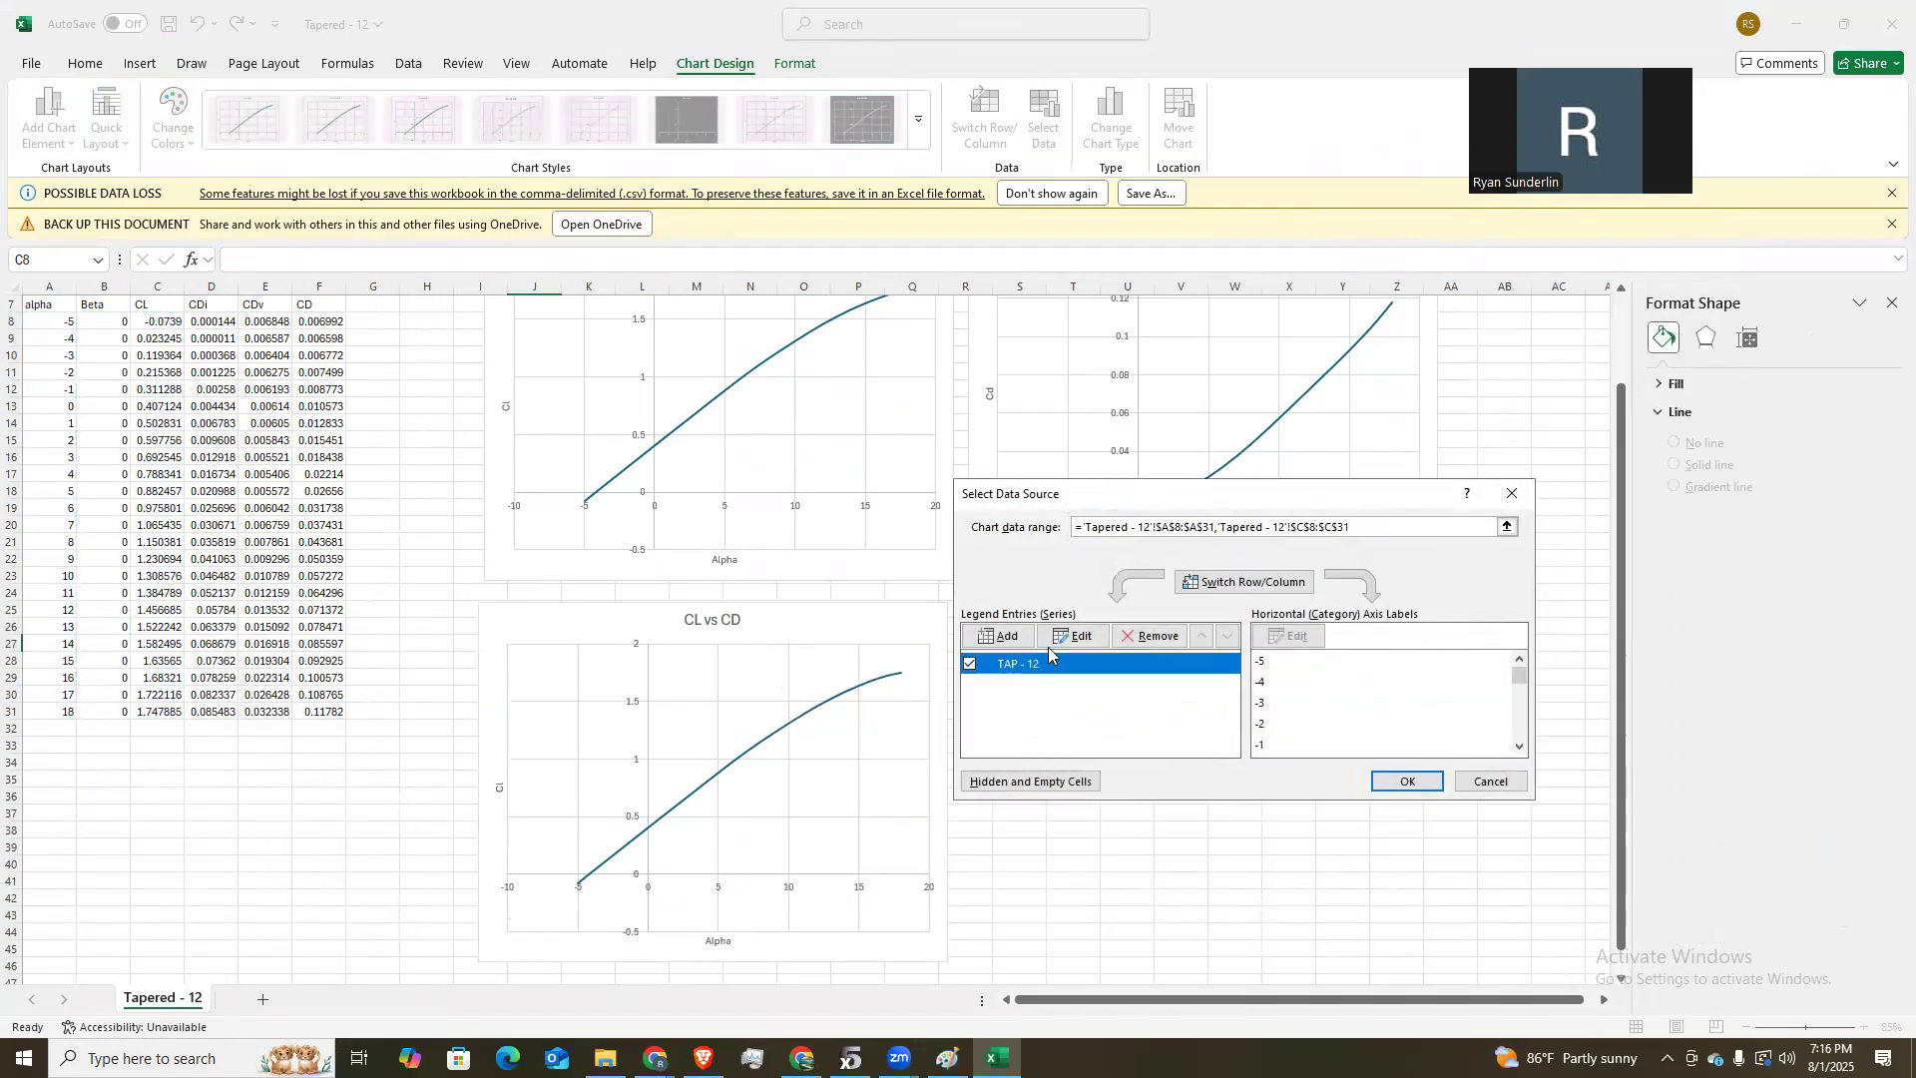
{"action": "left_click", "coordinate": [1233, 649]}
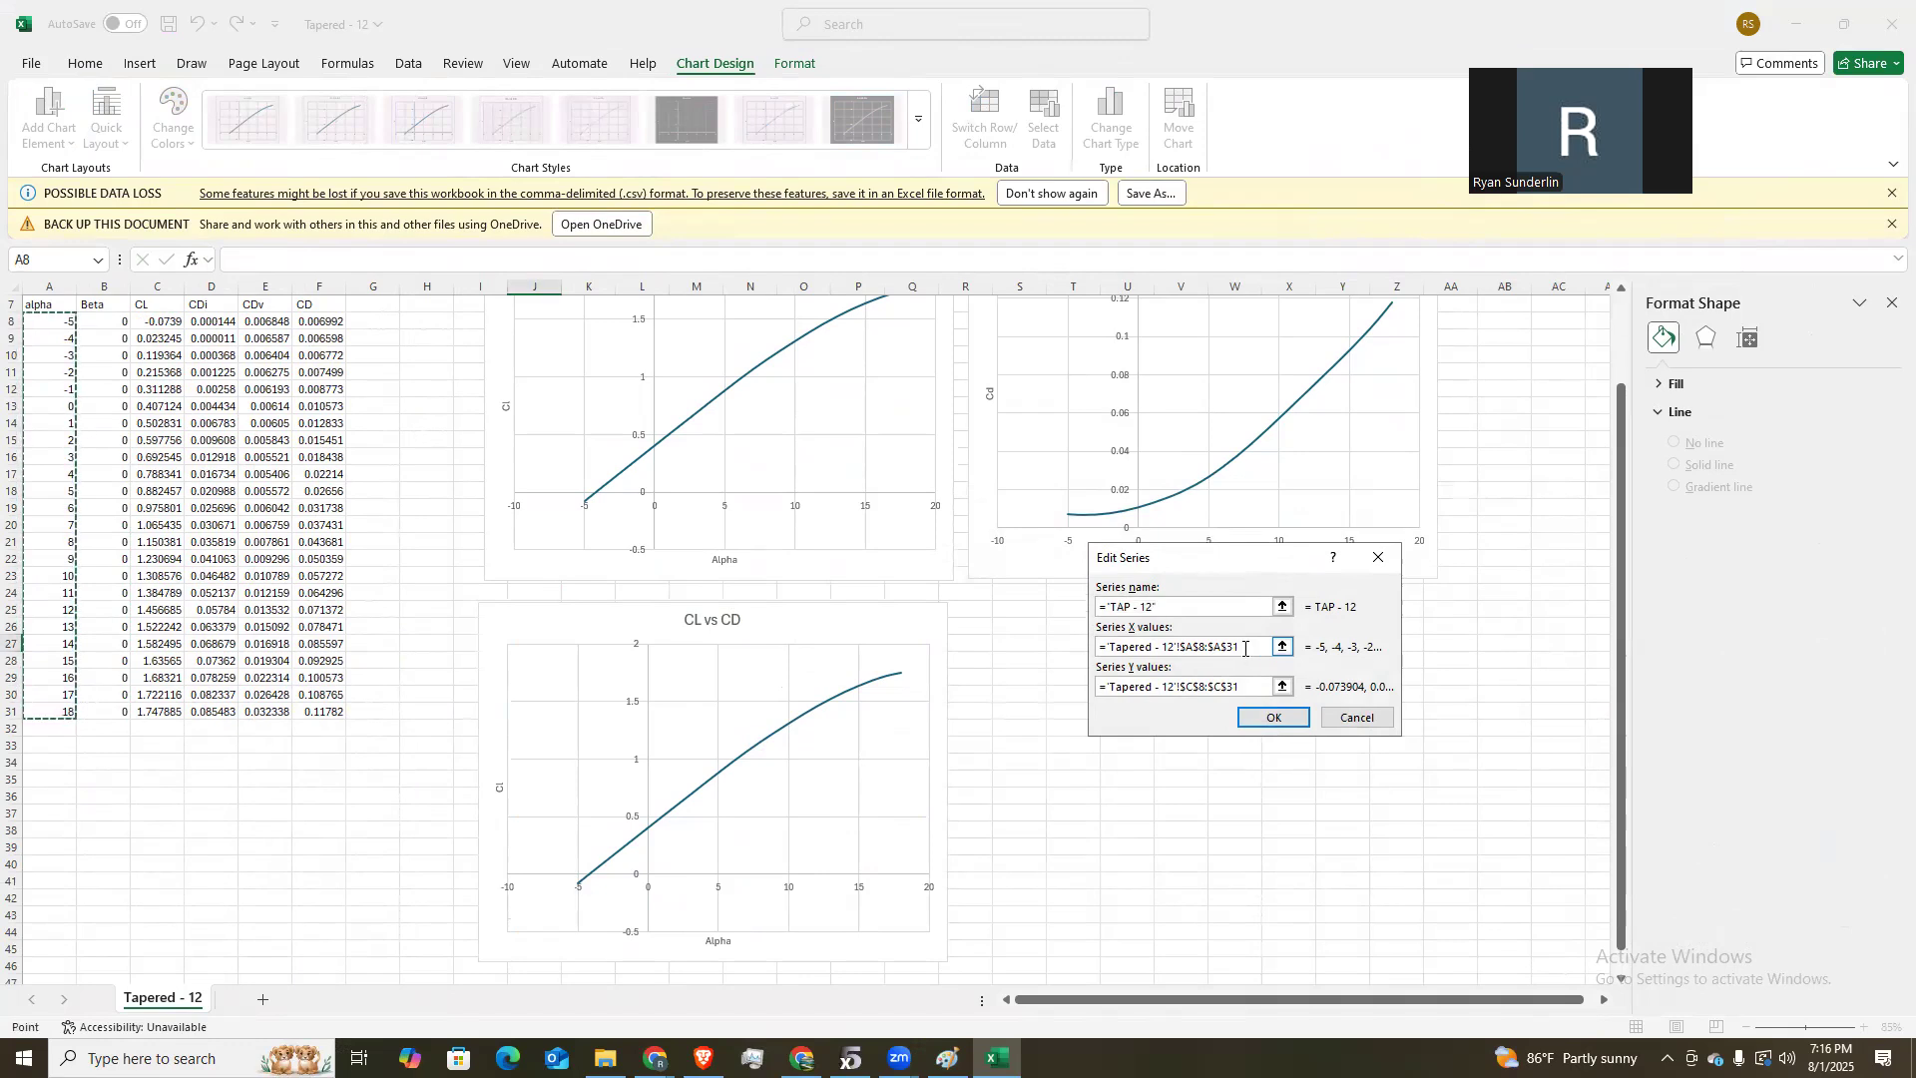
{"action": "key", "text": "BackSpace"}
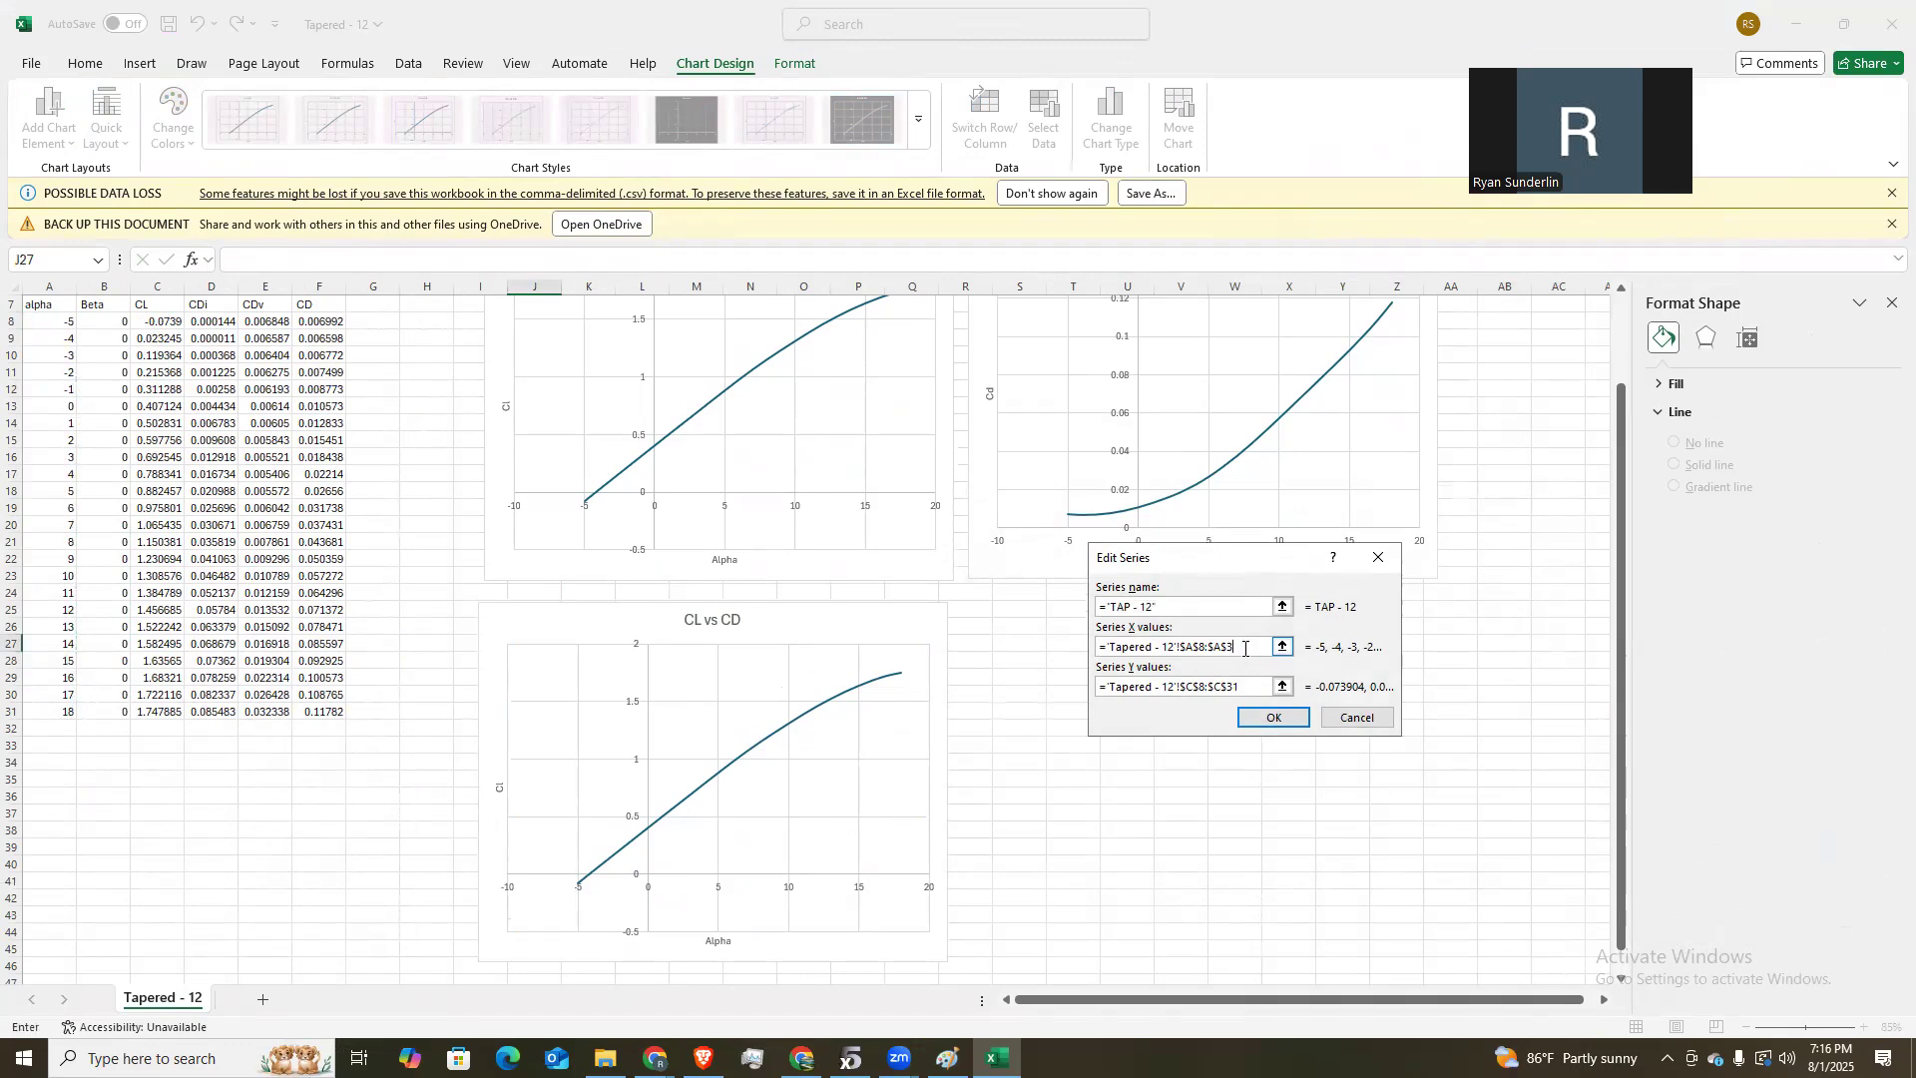
{"action": "left_click", "coordinate": [1282, 646]}
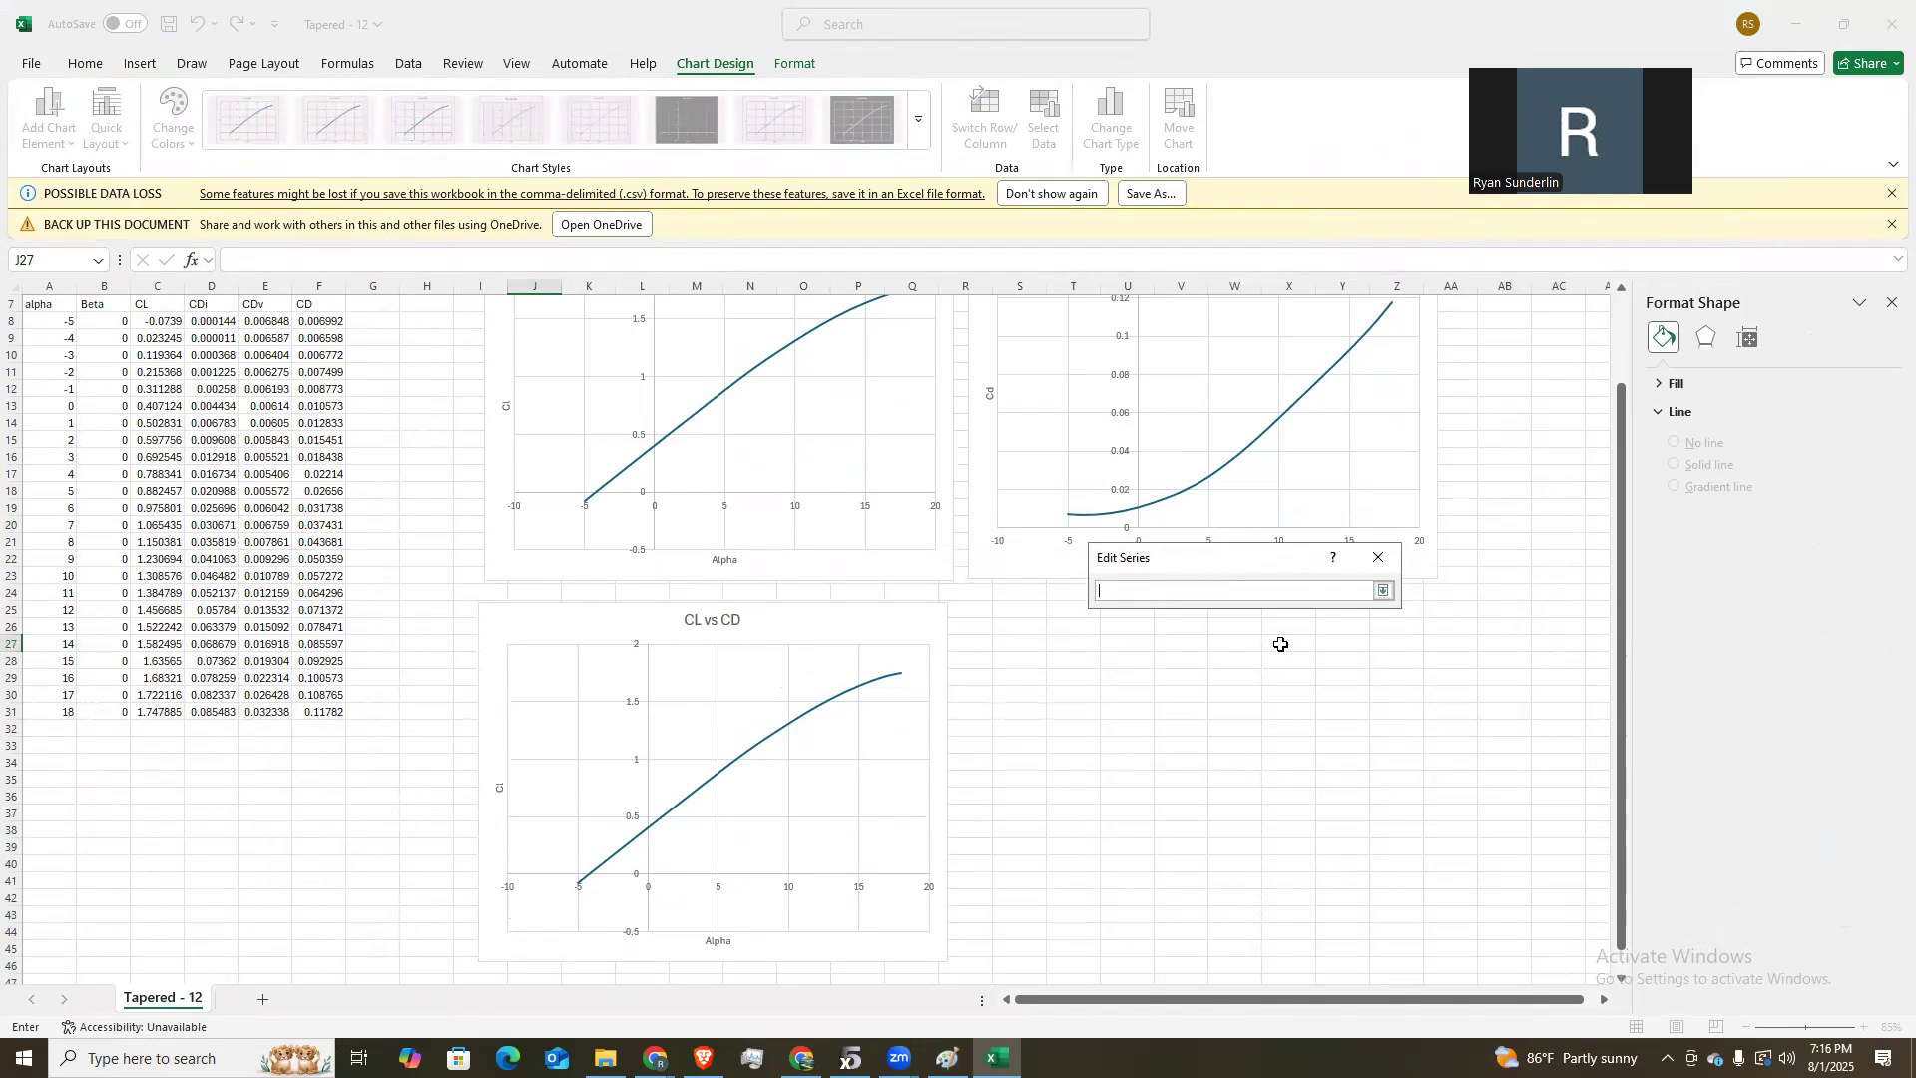
{"action": "scroll", "coordinate": [284, 582], "scroll_direction": "up", "scroll_amount": 2}
{"action": "left_click_drag", "start_coordinate": [159, 427], "coordinate": [168, 813]}
Set the Y values of the CL vs CD chart's series to the CD cells F8:F31 and apply the data source changes.
{"action": "key", "text": "BackSpace"}
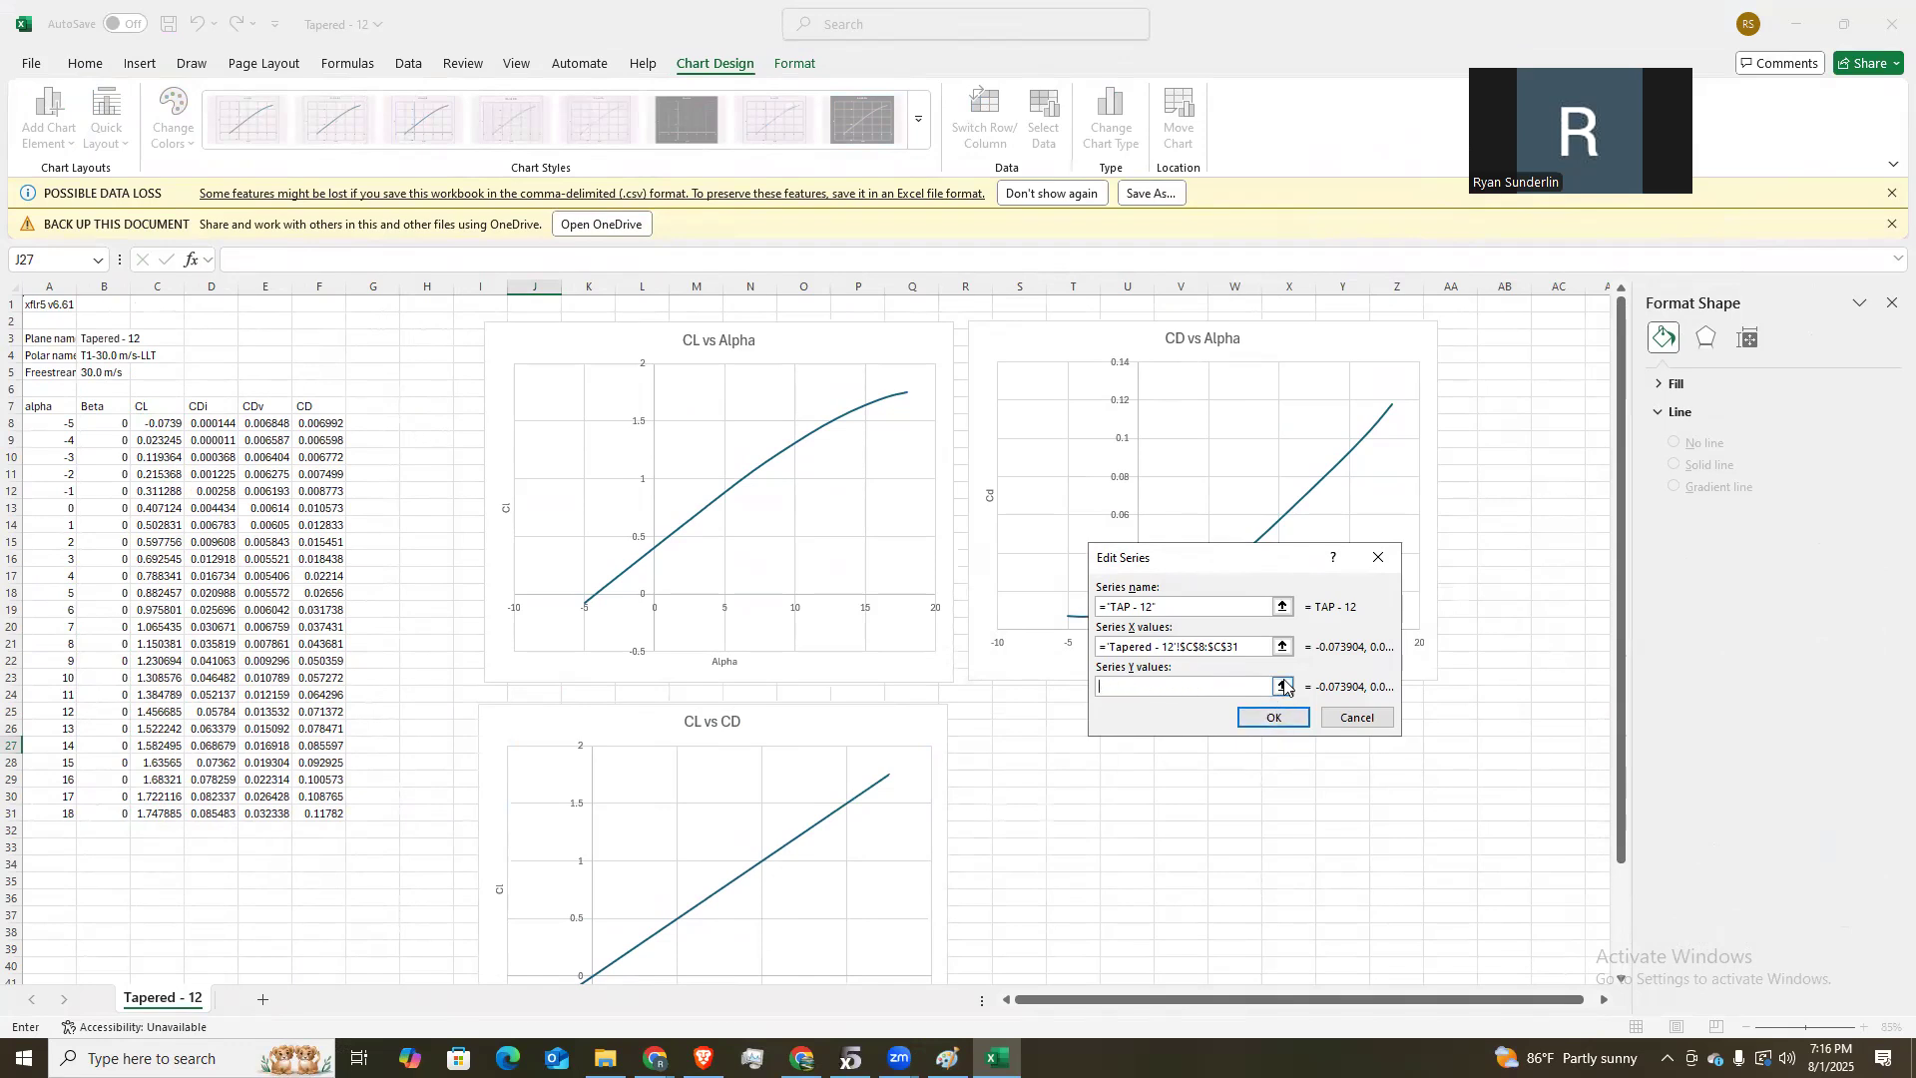
{"action": "left_click", "coordinate": [1282, 685]}
{"action": "left_click_drag", "start_coordinate": [317, 424], "coordinate": [318, 811]}
{"action": "scroll", "coordinate": [838, 805], "scroll_direction": "down", "scroll_amount": 2}
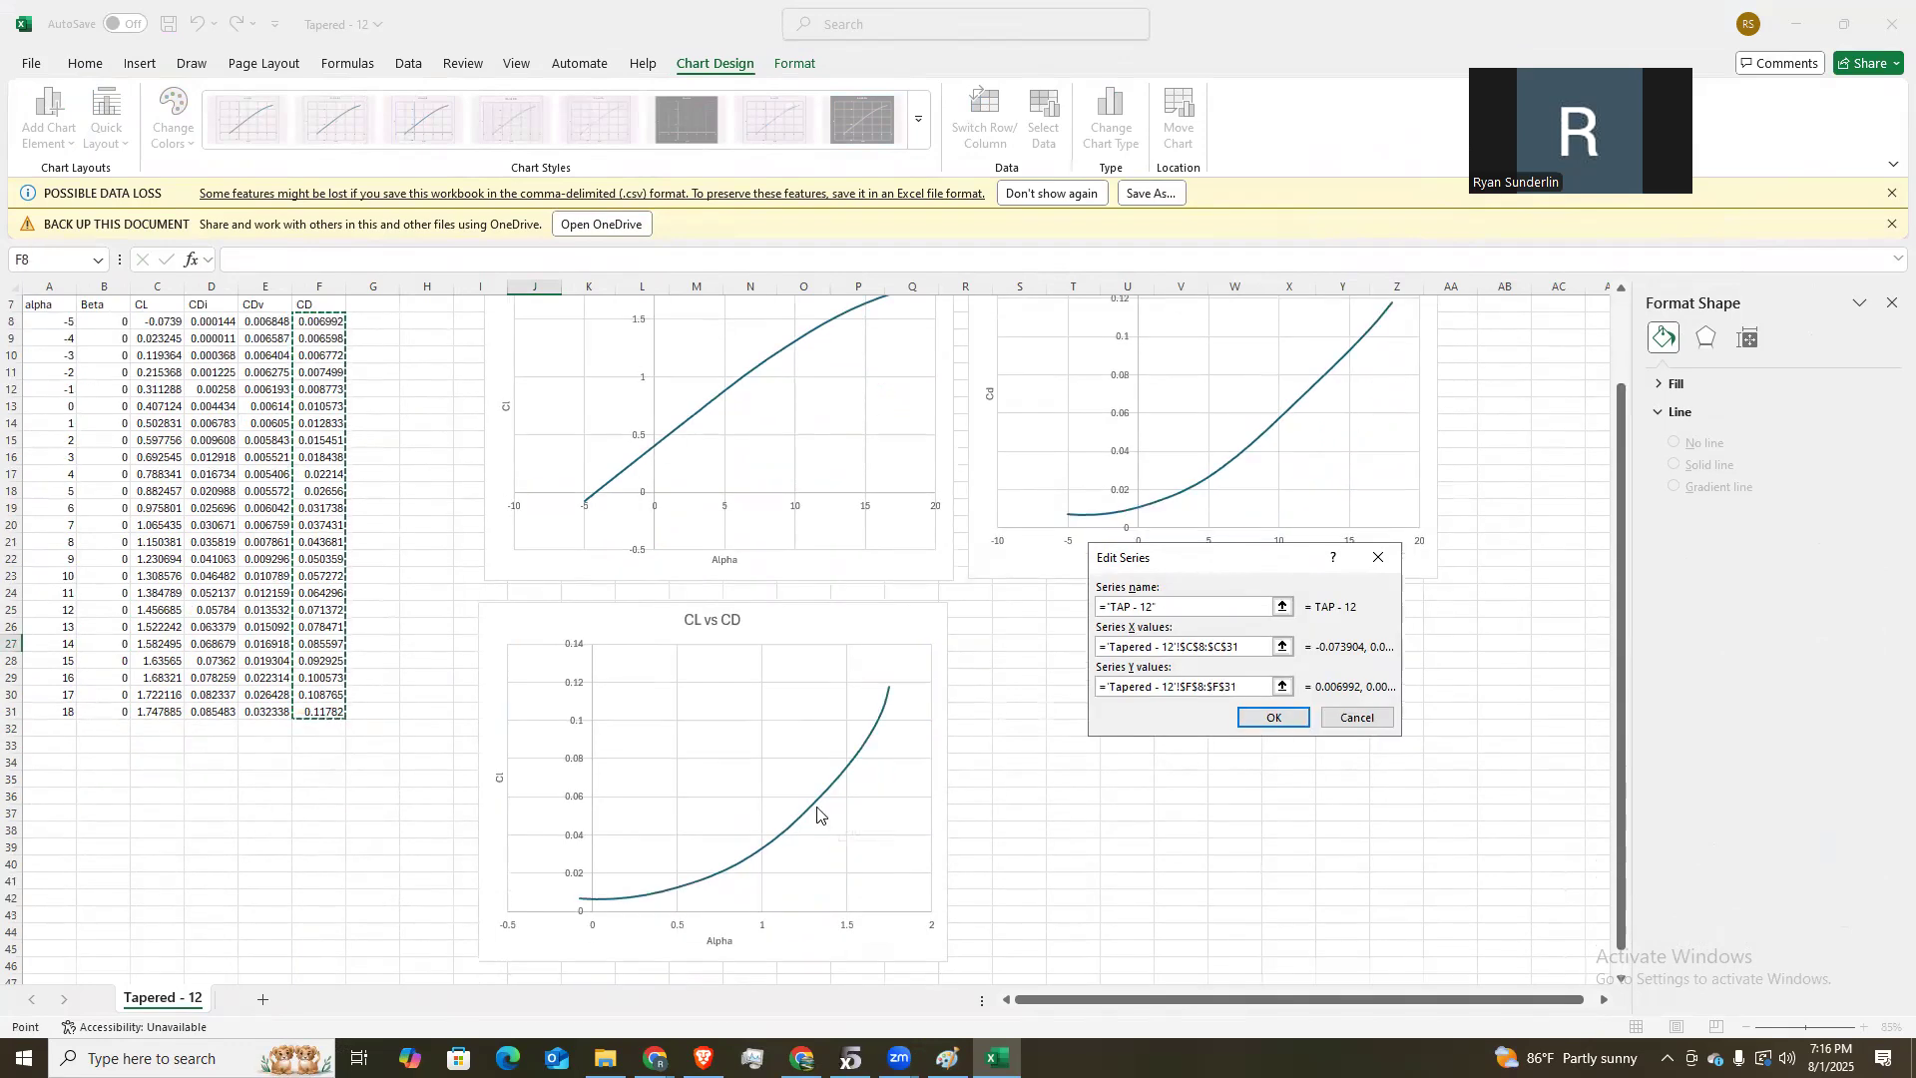
{"action": "left_click", "coordinate": [1266, 720]}
{"action": "left_click", "coordinate": [1416, 785]}
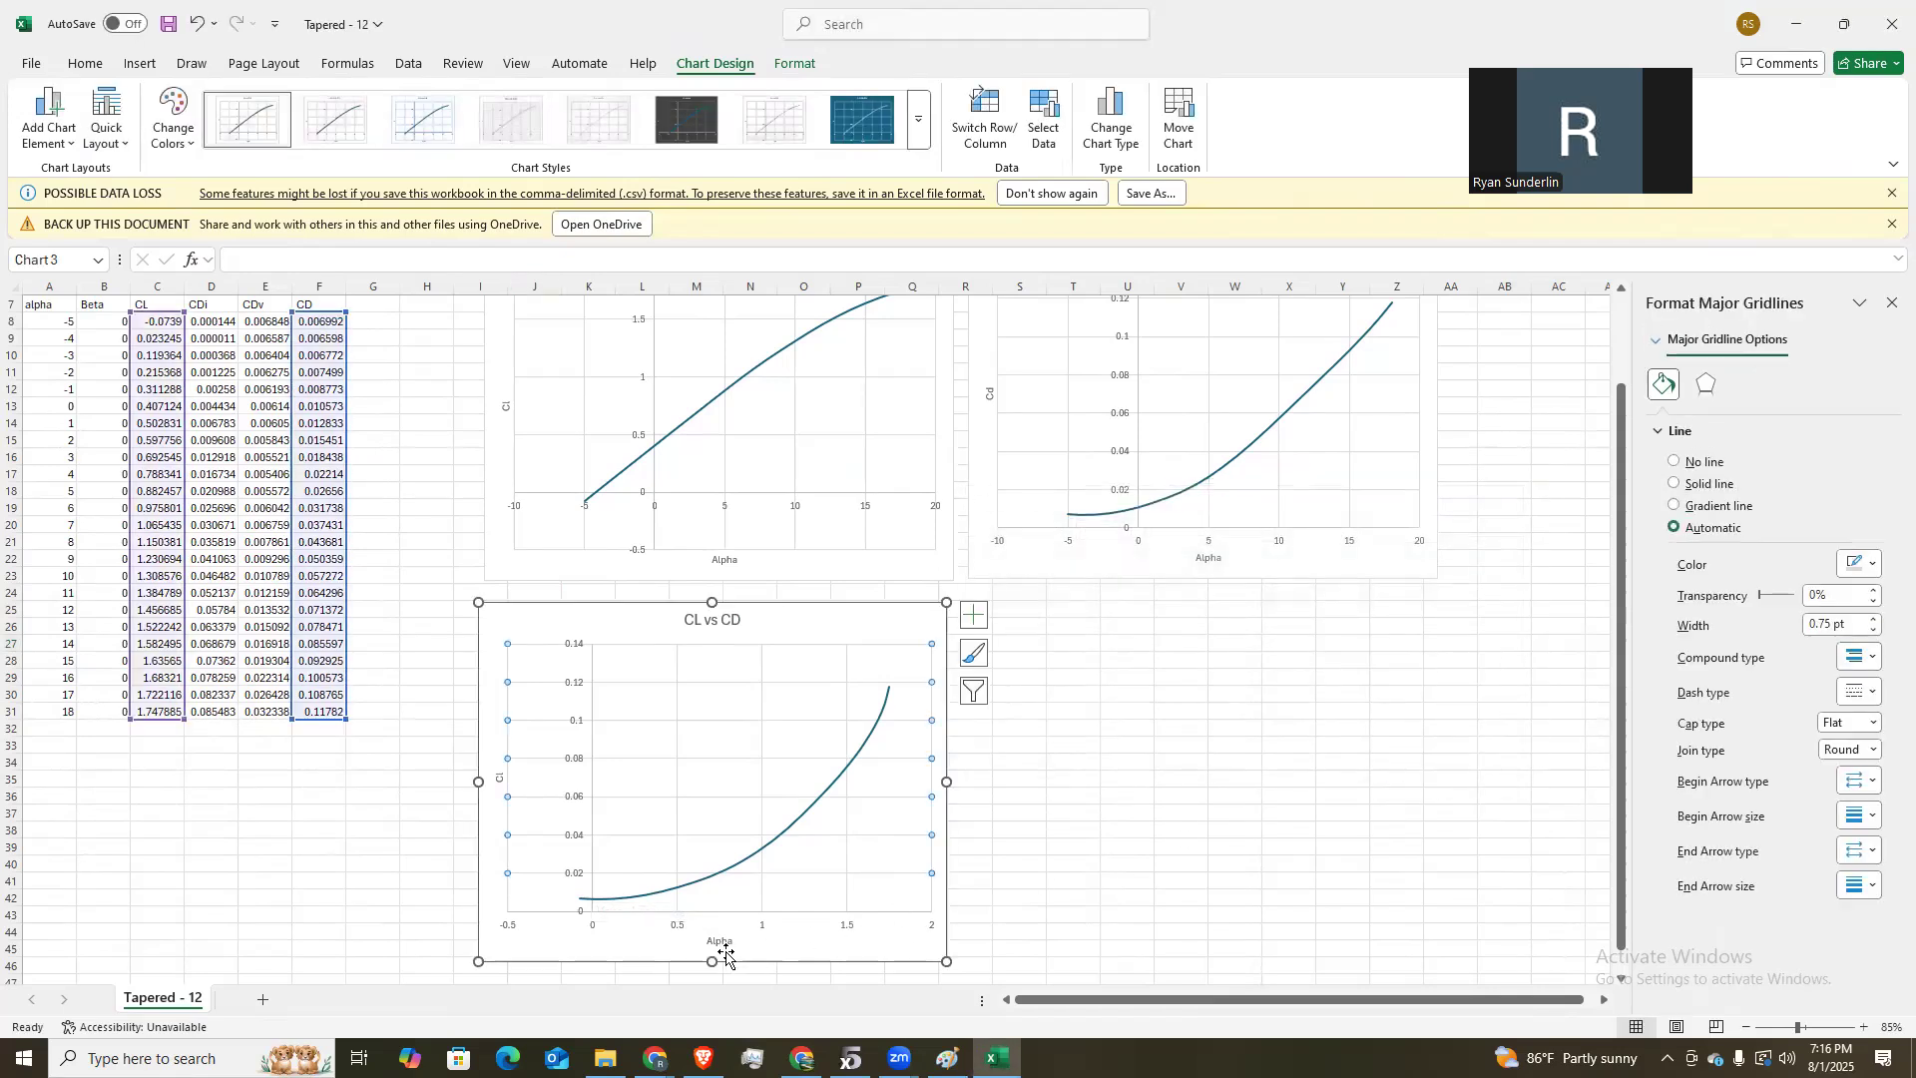
Retitle the CL vs CD chart's horizontal axis as "CL" and its vertical axis as "CD".
{"action": "left_click", "coordinate": [723, 938]}
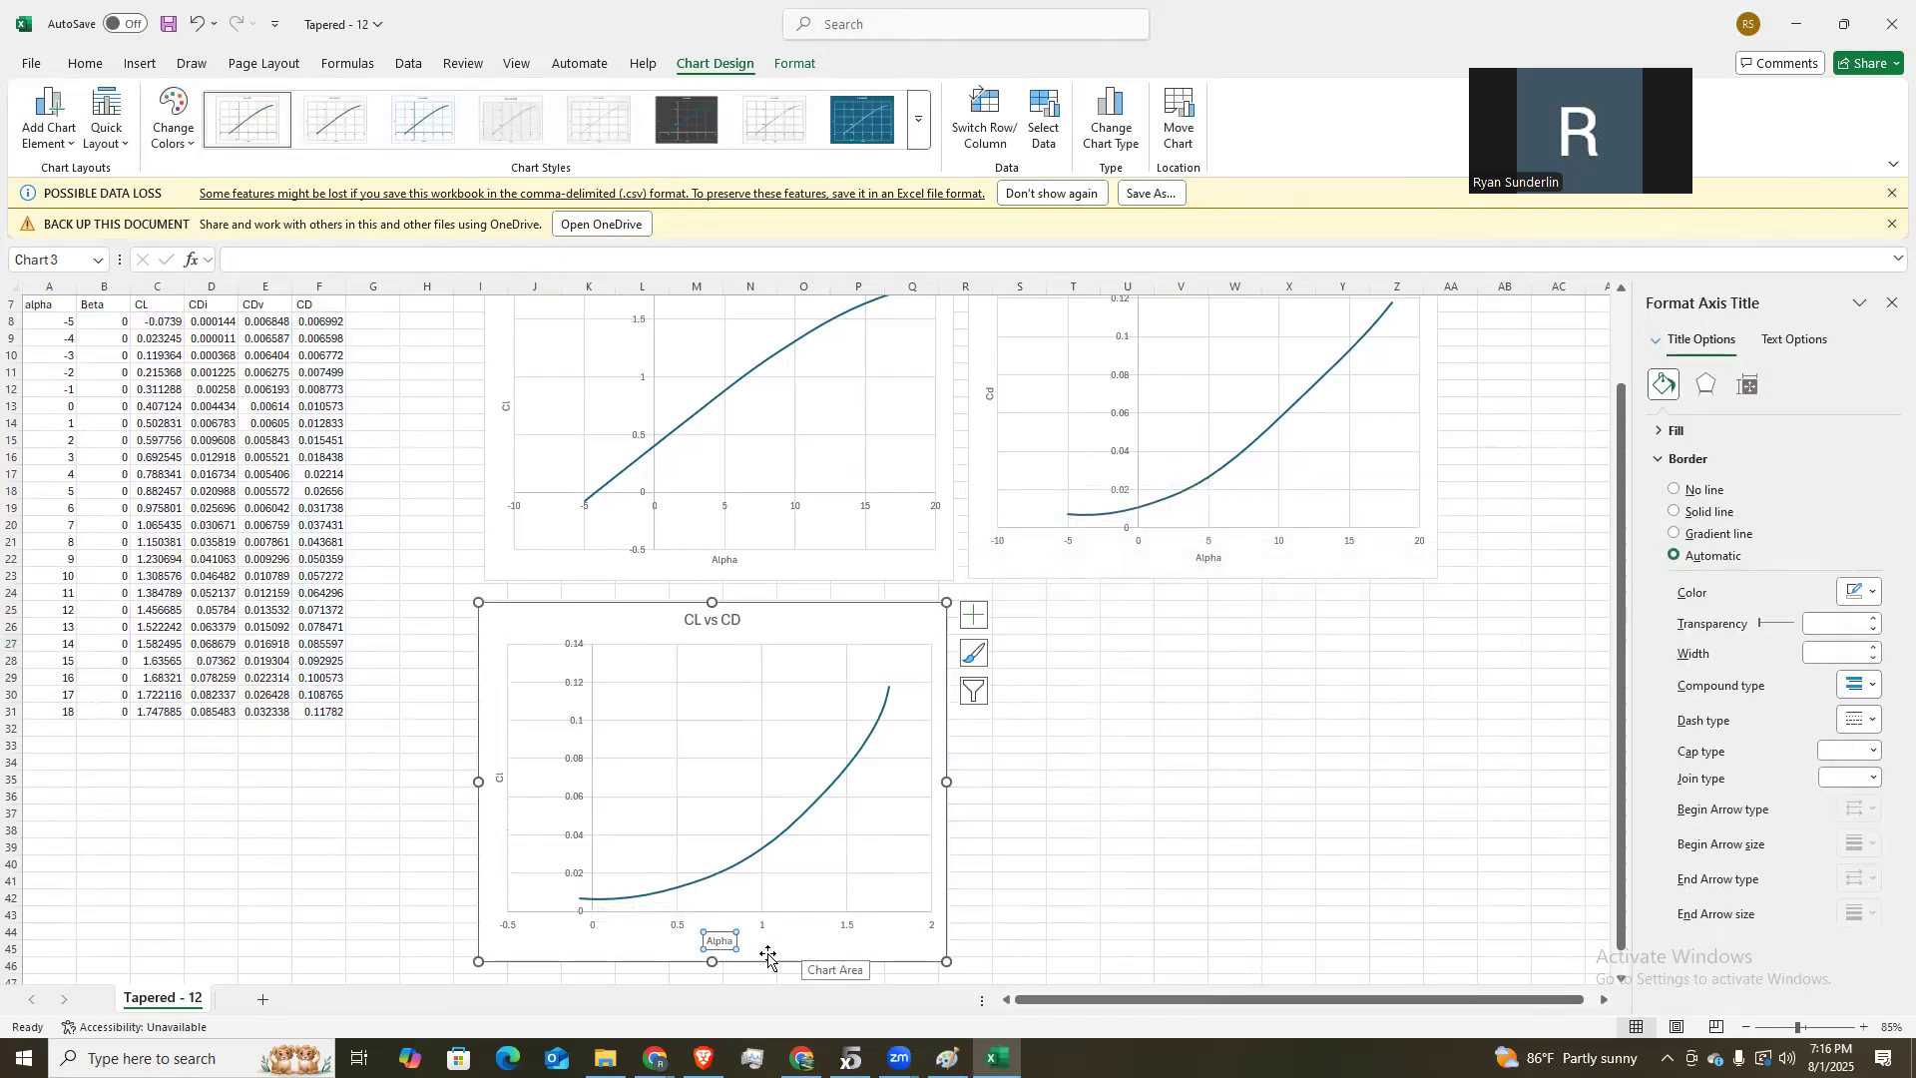
{"action": "double_click", "coordinate": [728, 941]}
{"action": "key", "text": "BackSpace"}
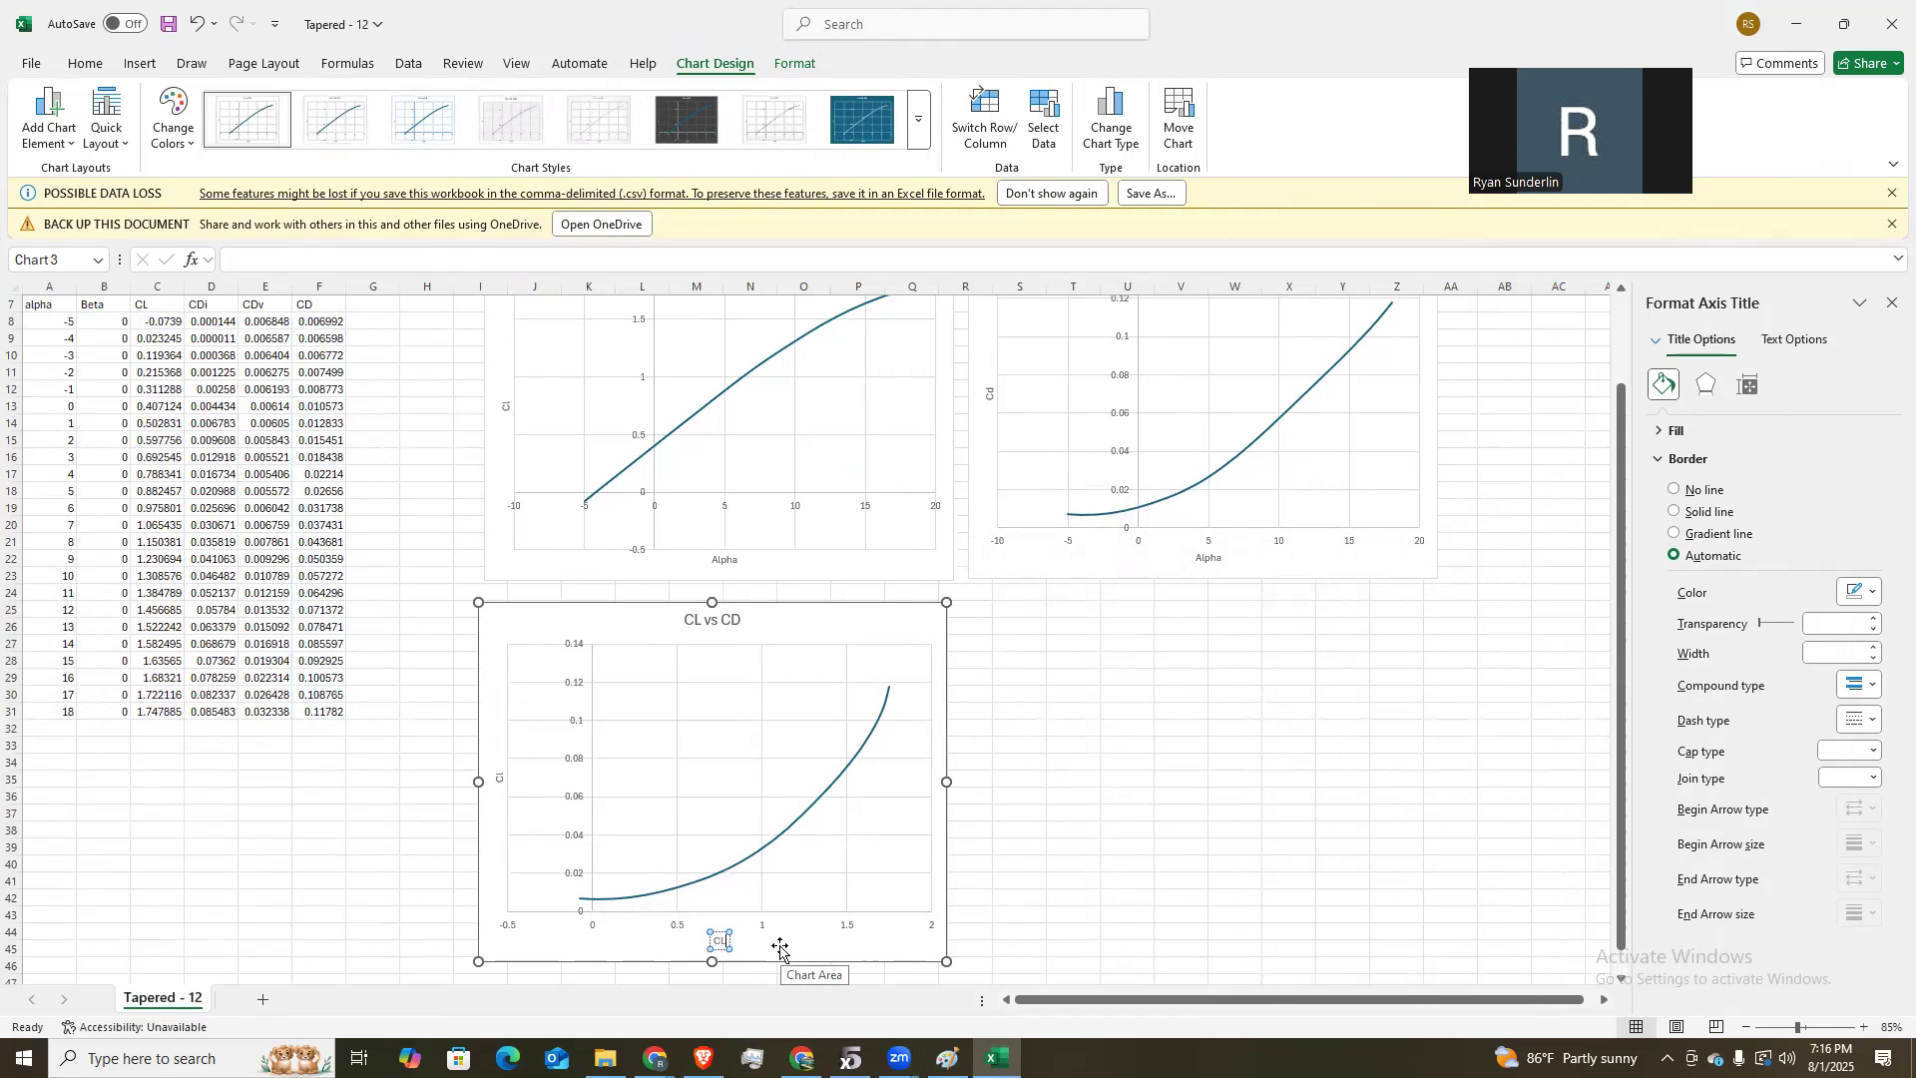
{"action": "left_click", "coordinate": [501, 777]}
{"action": "double_click", "coordinate": [499, 776]}
{"action": "key", "text": "BackSpace"}
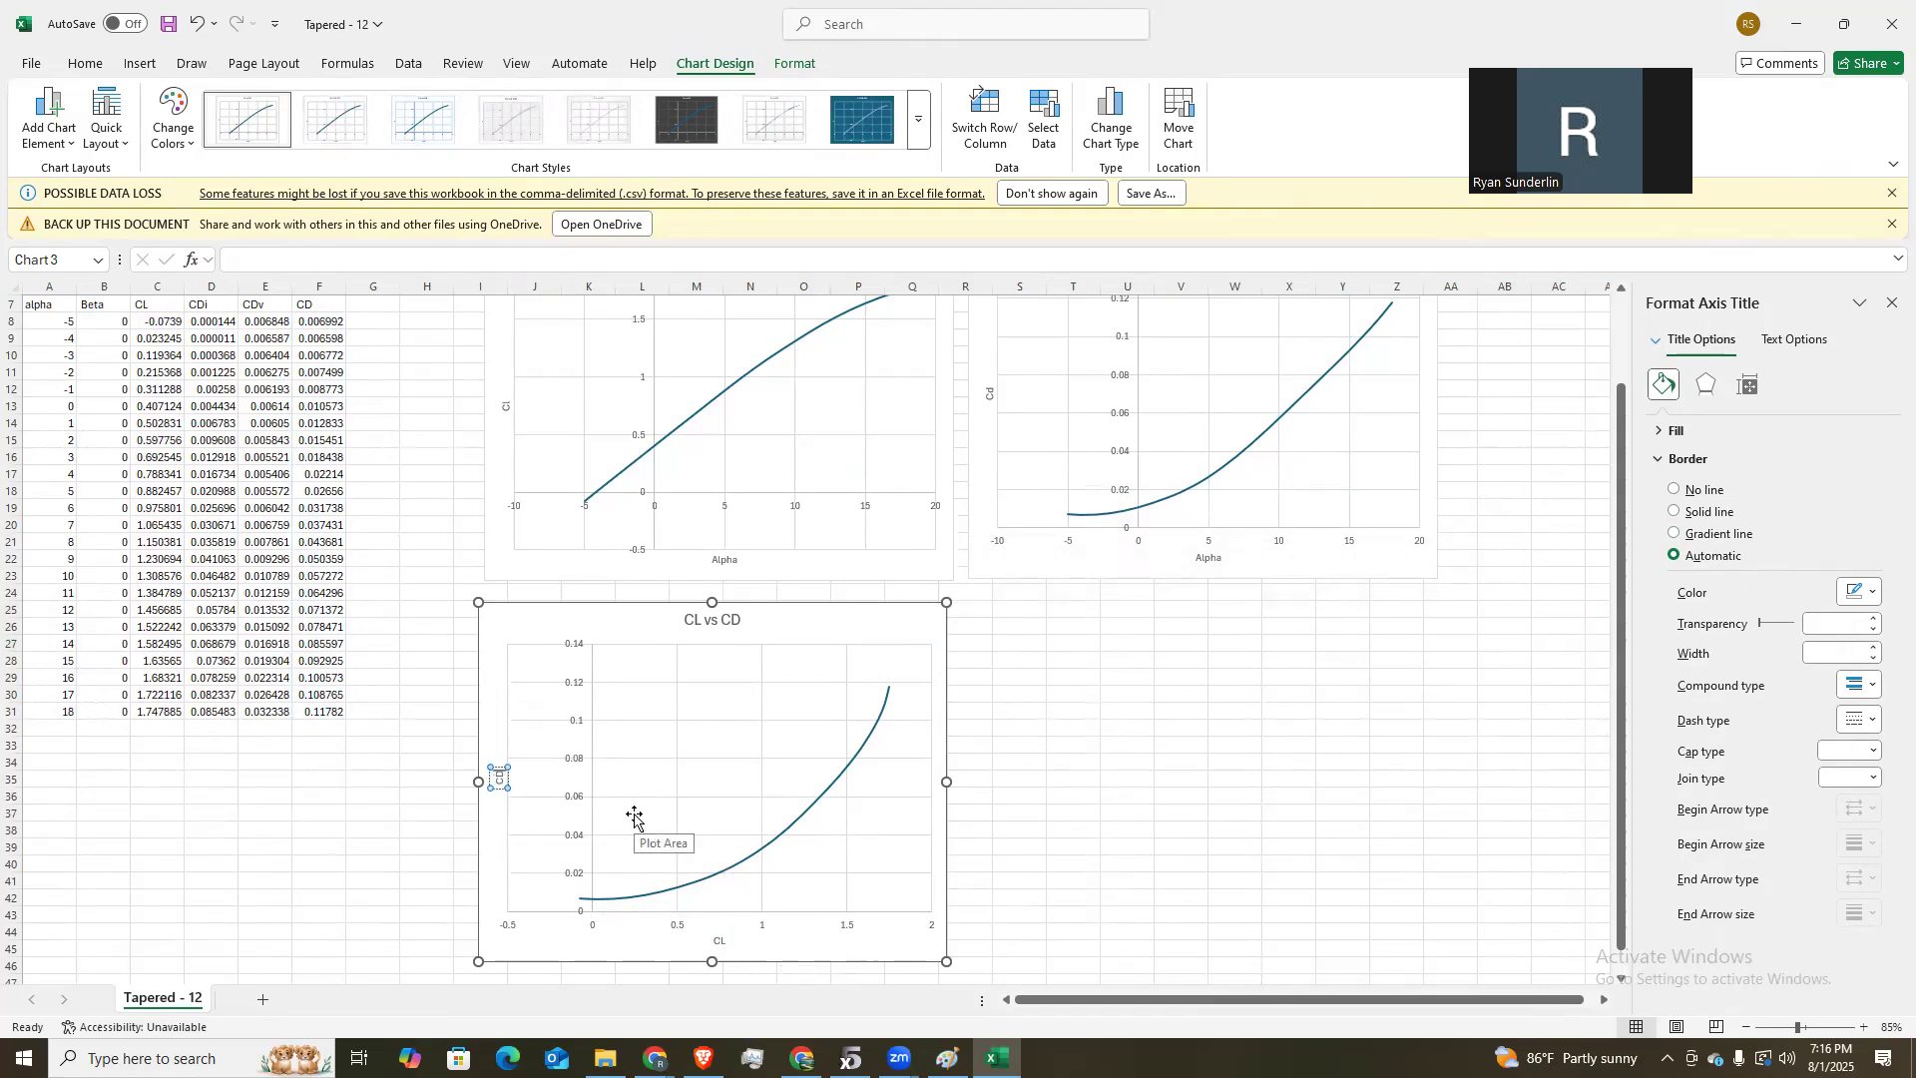
{"action": "left_click", "coordinate": [1068, 564]}
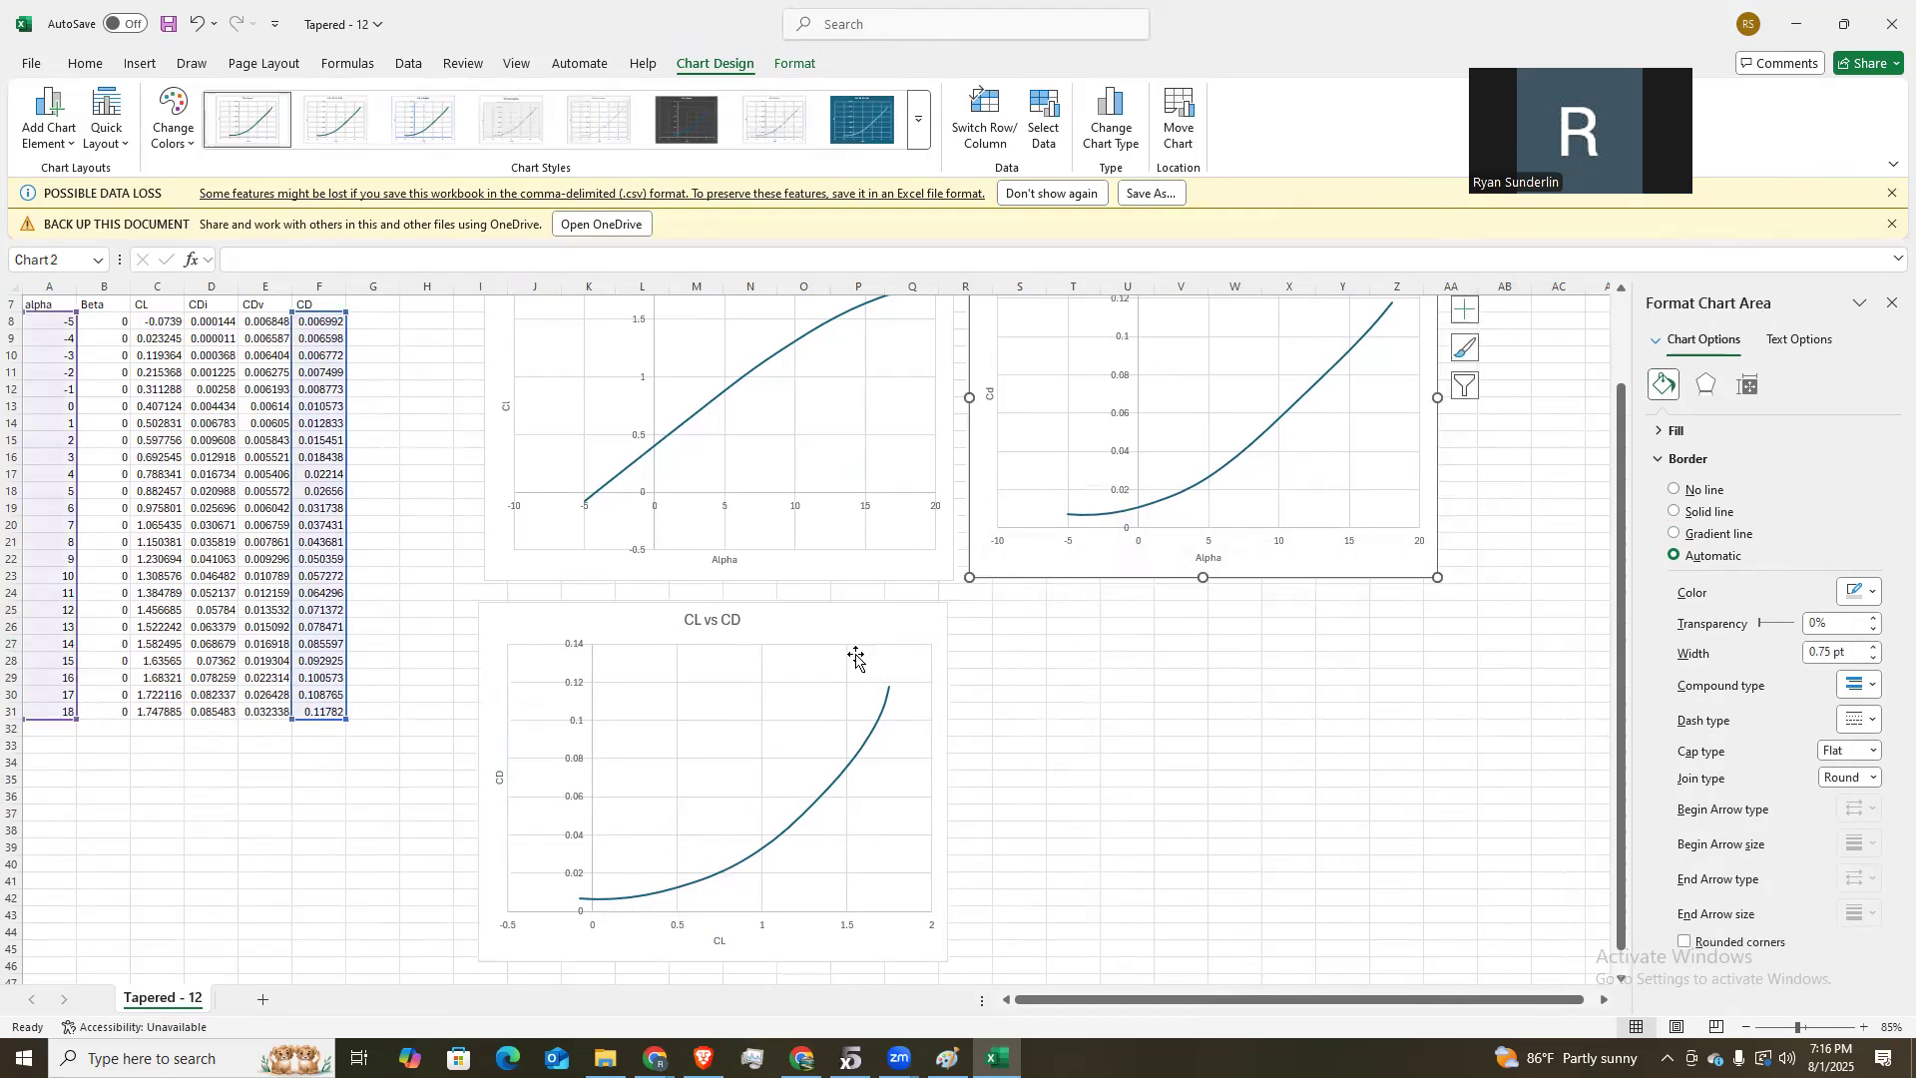
Enter the lift-to-drag formula =(C8/F8) in cell G8 and fill it down through G31.
{"action": "scroll", "coordinate": [584, 624], "scroll_direction": "up", "scroll_amount": 2}
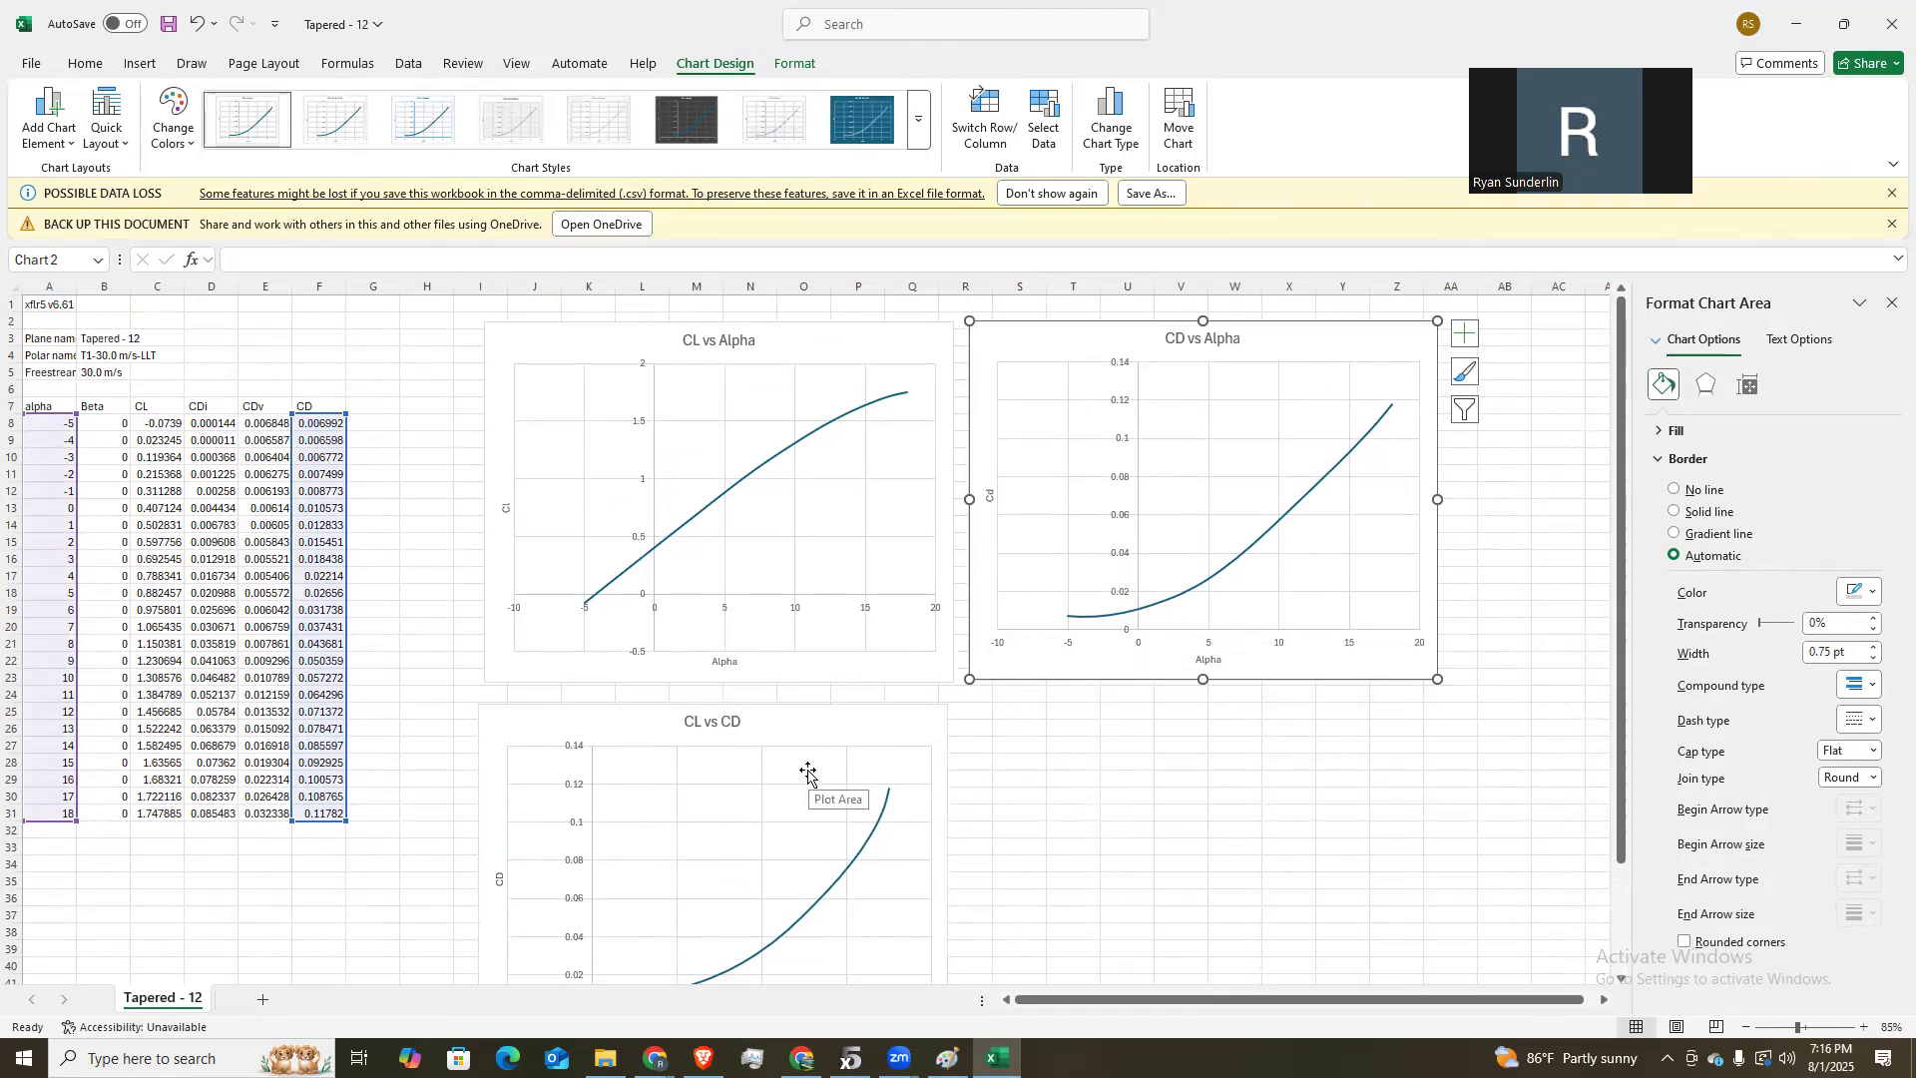
{"action": "left_click", "coordinate": [370, 423]}
{"action": "left_click", "coordinate": [358, 260]}
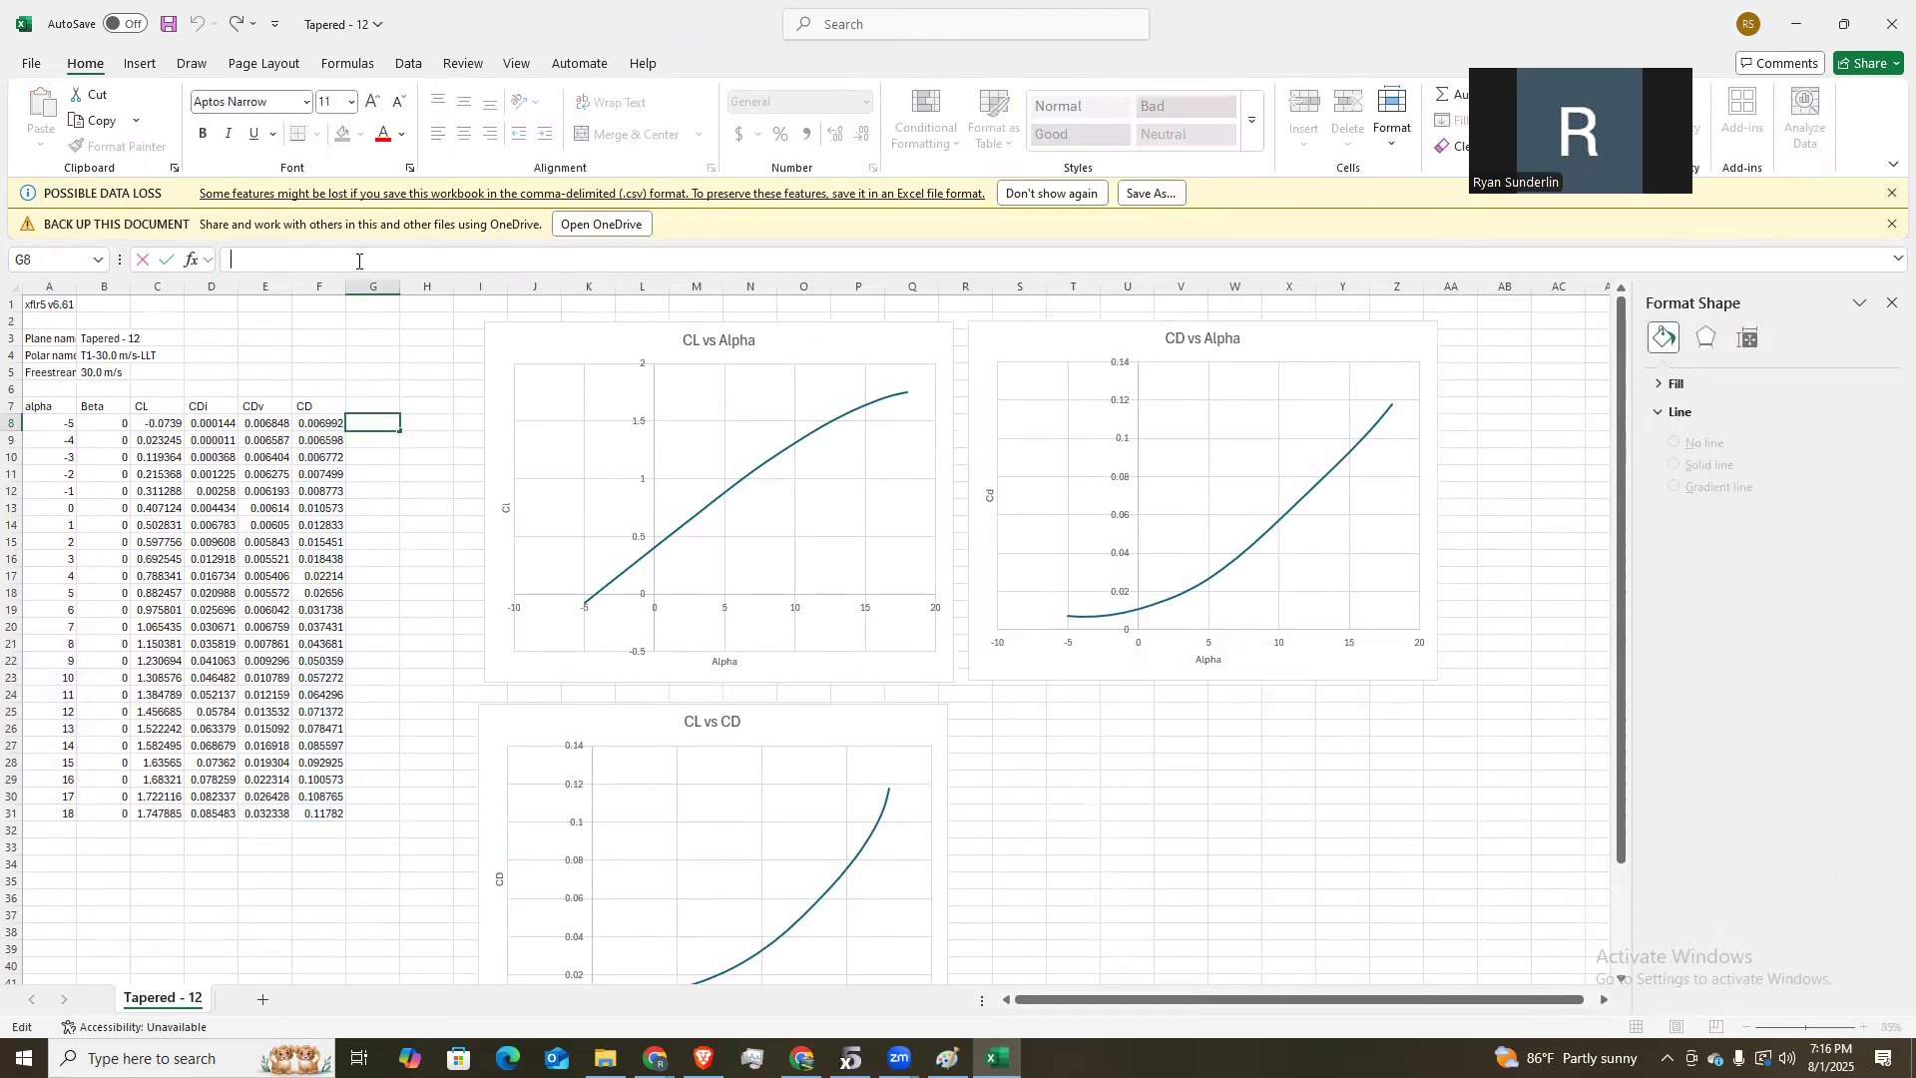
{"action": "type", "text": "=("}
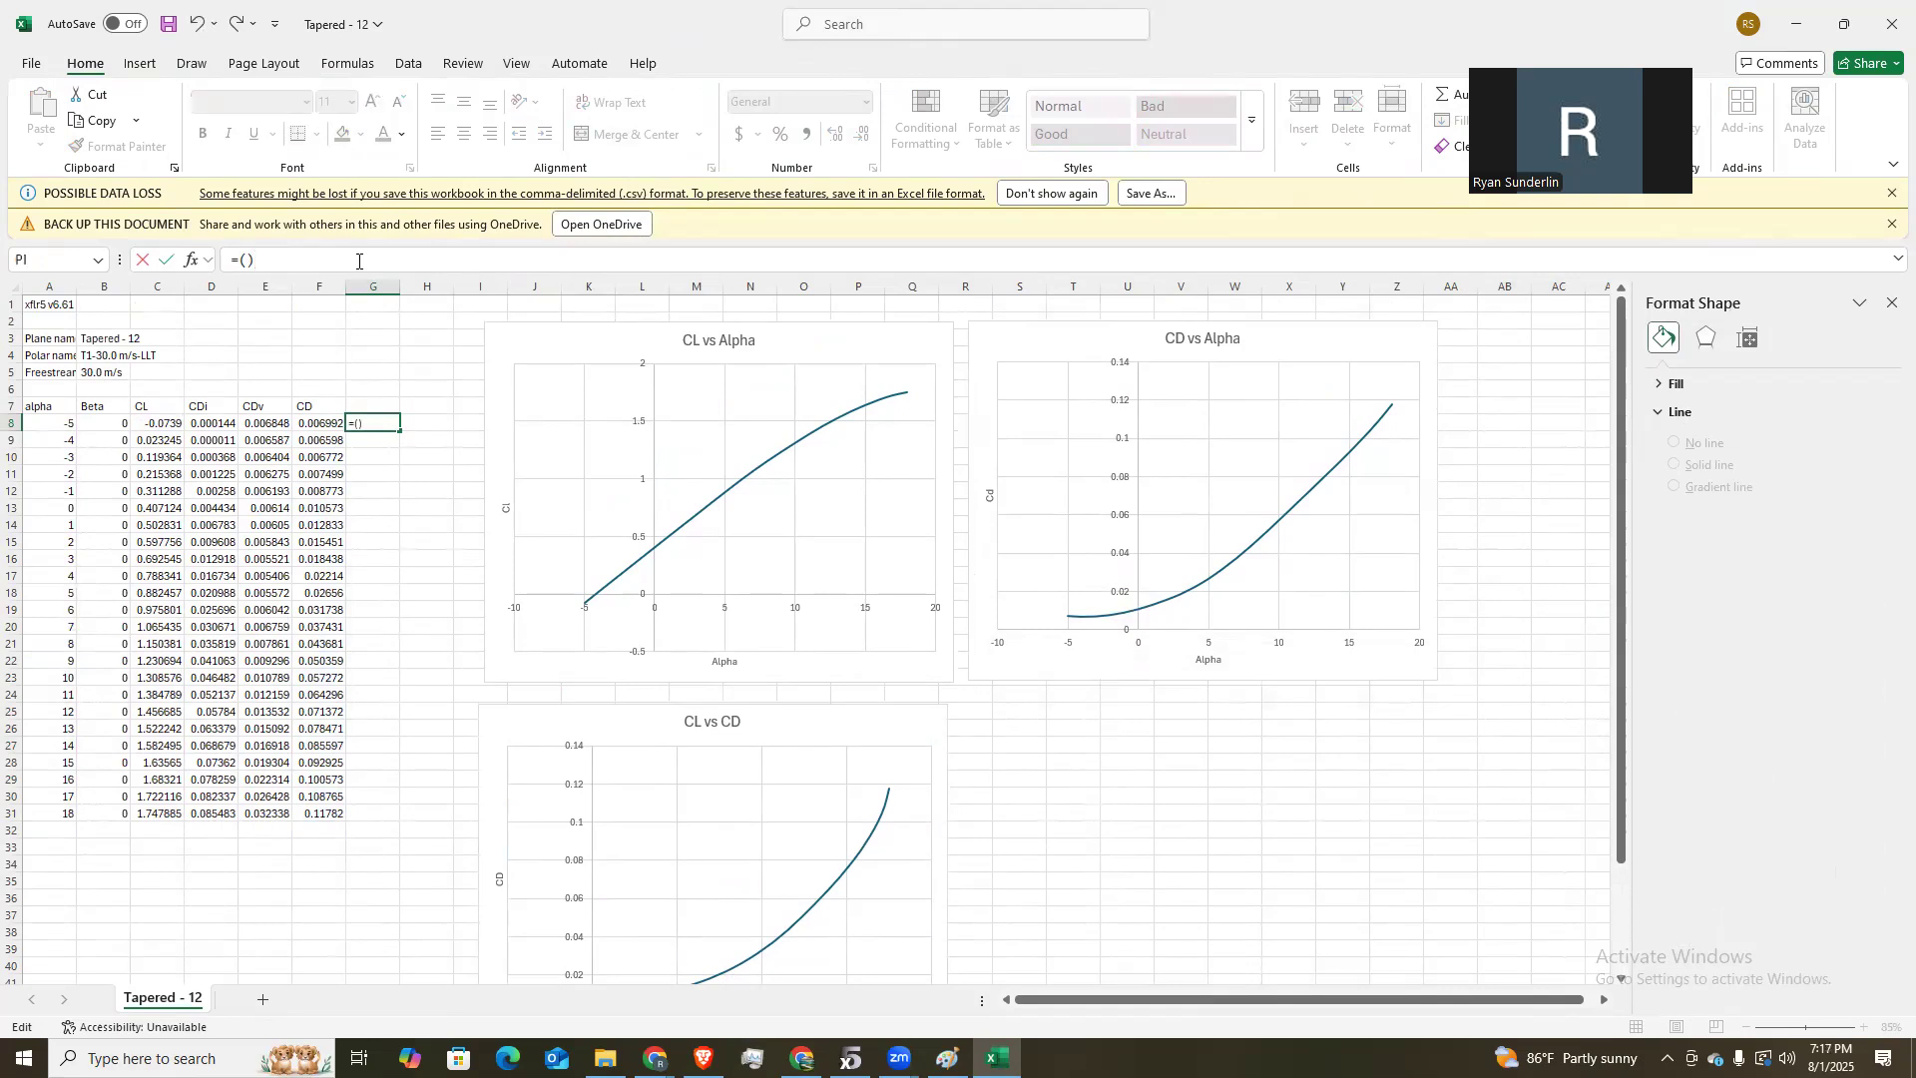
{"action": "left_click", "coordinate": [161, 423]}
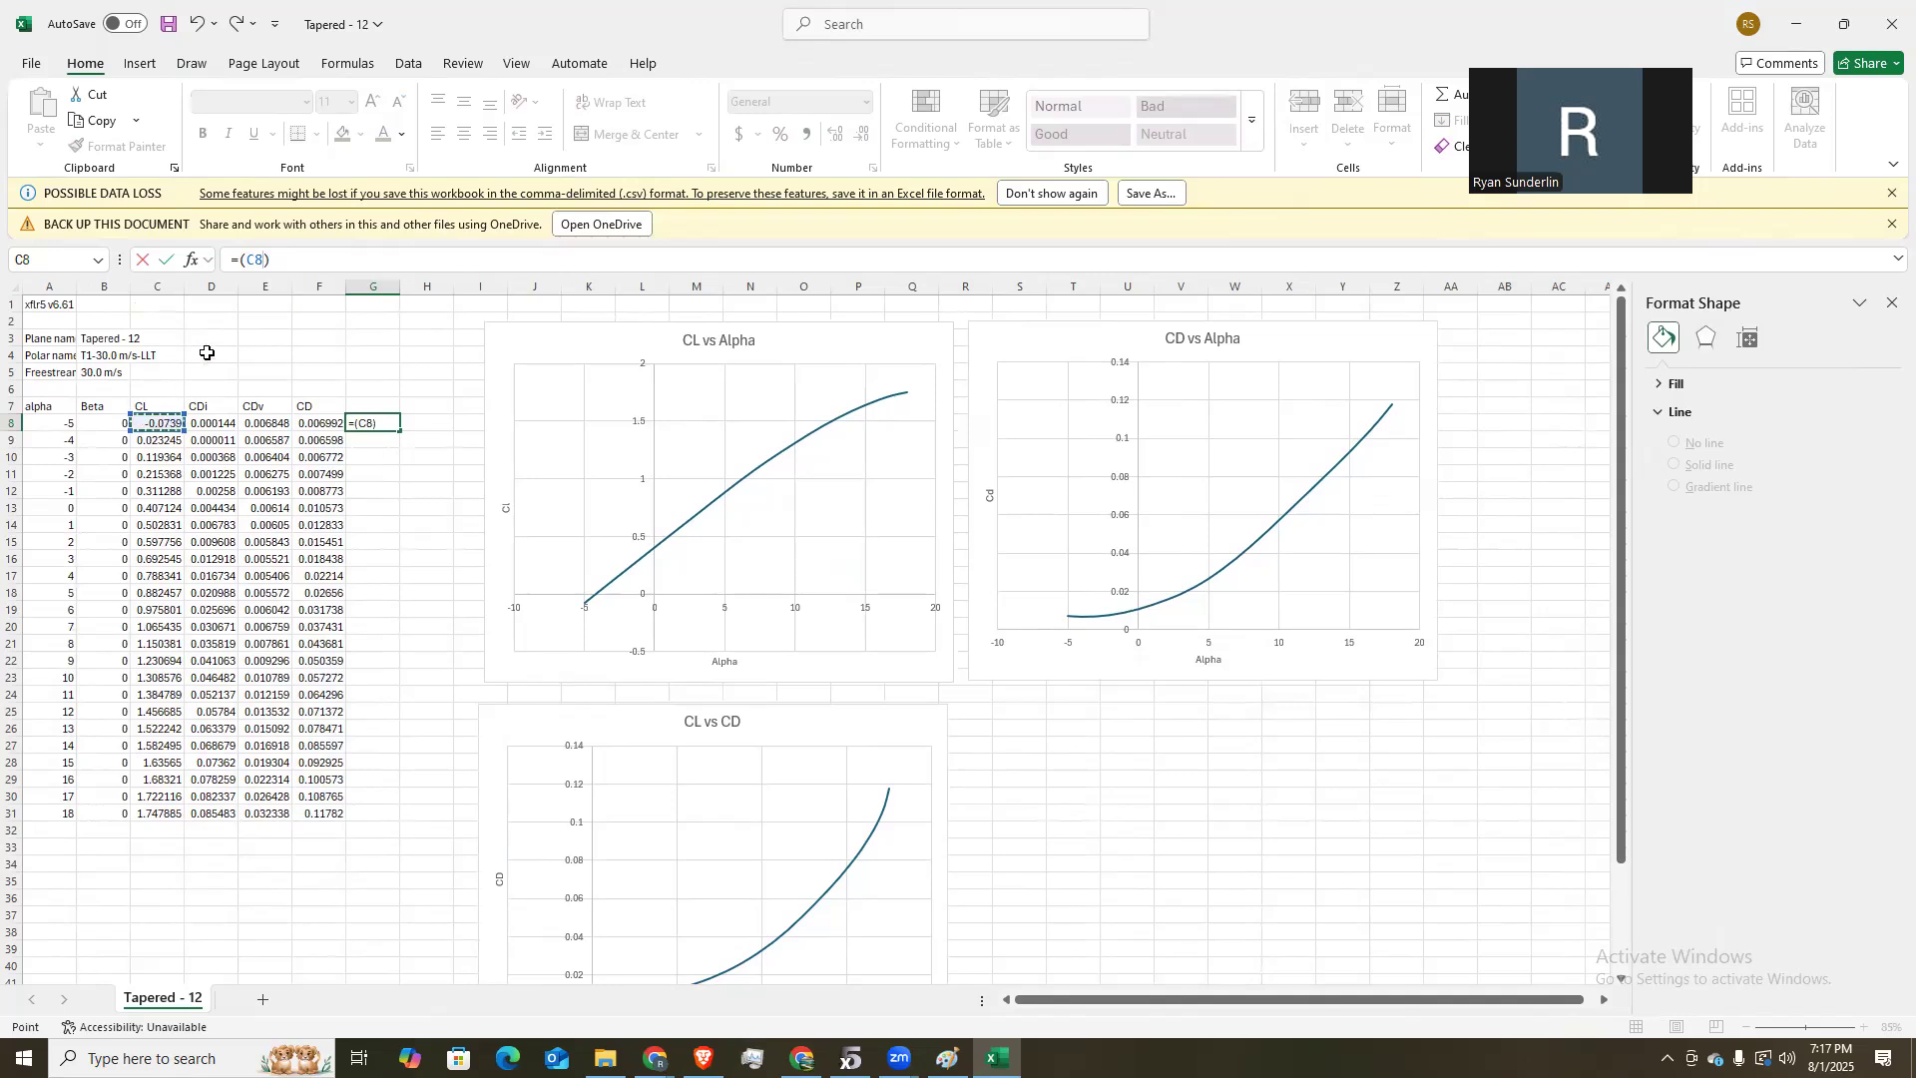
{"action": "left_click", "coordinate": [320, 424]}
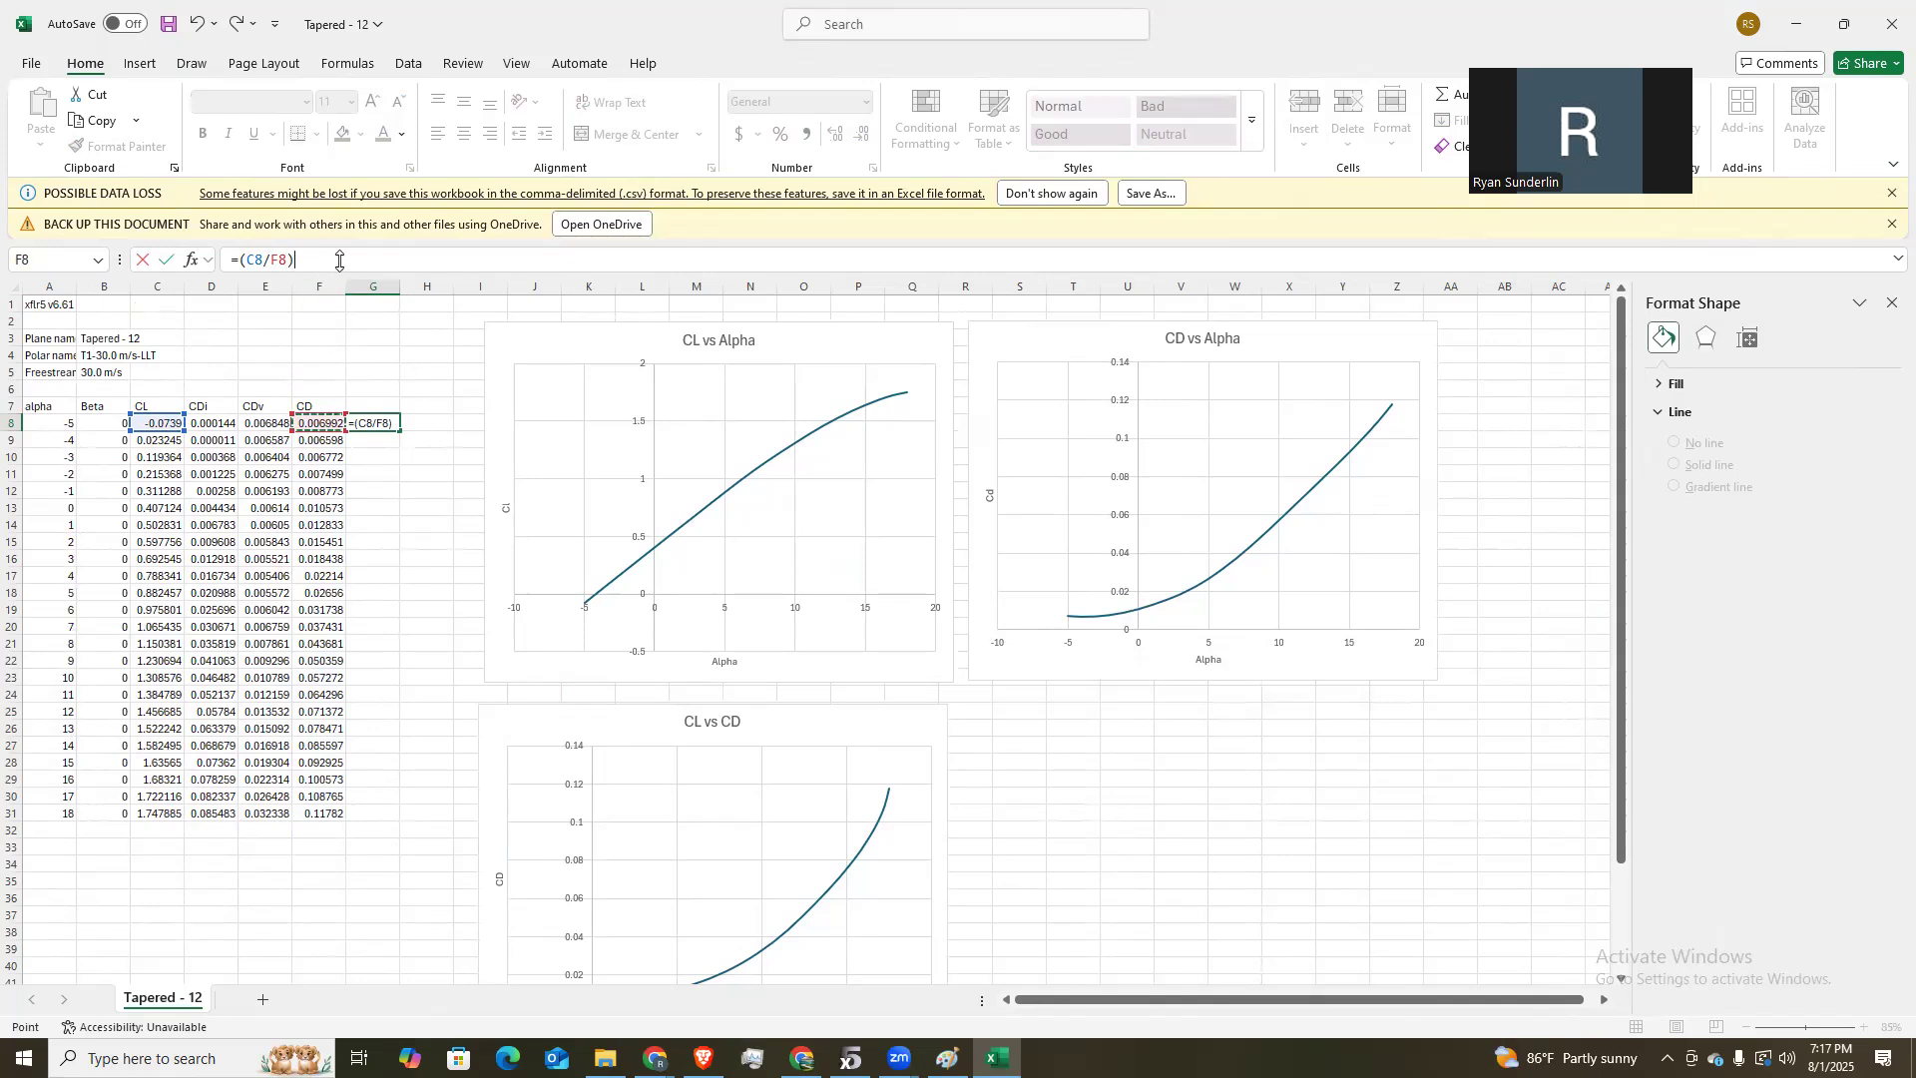
{"action": "key", "text": "Return"}
{"action": "key", "text": "Up"}
{"action": "left_click_drag", "start_coordinate": [399, 429], "coordinate": [391, 821]}
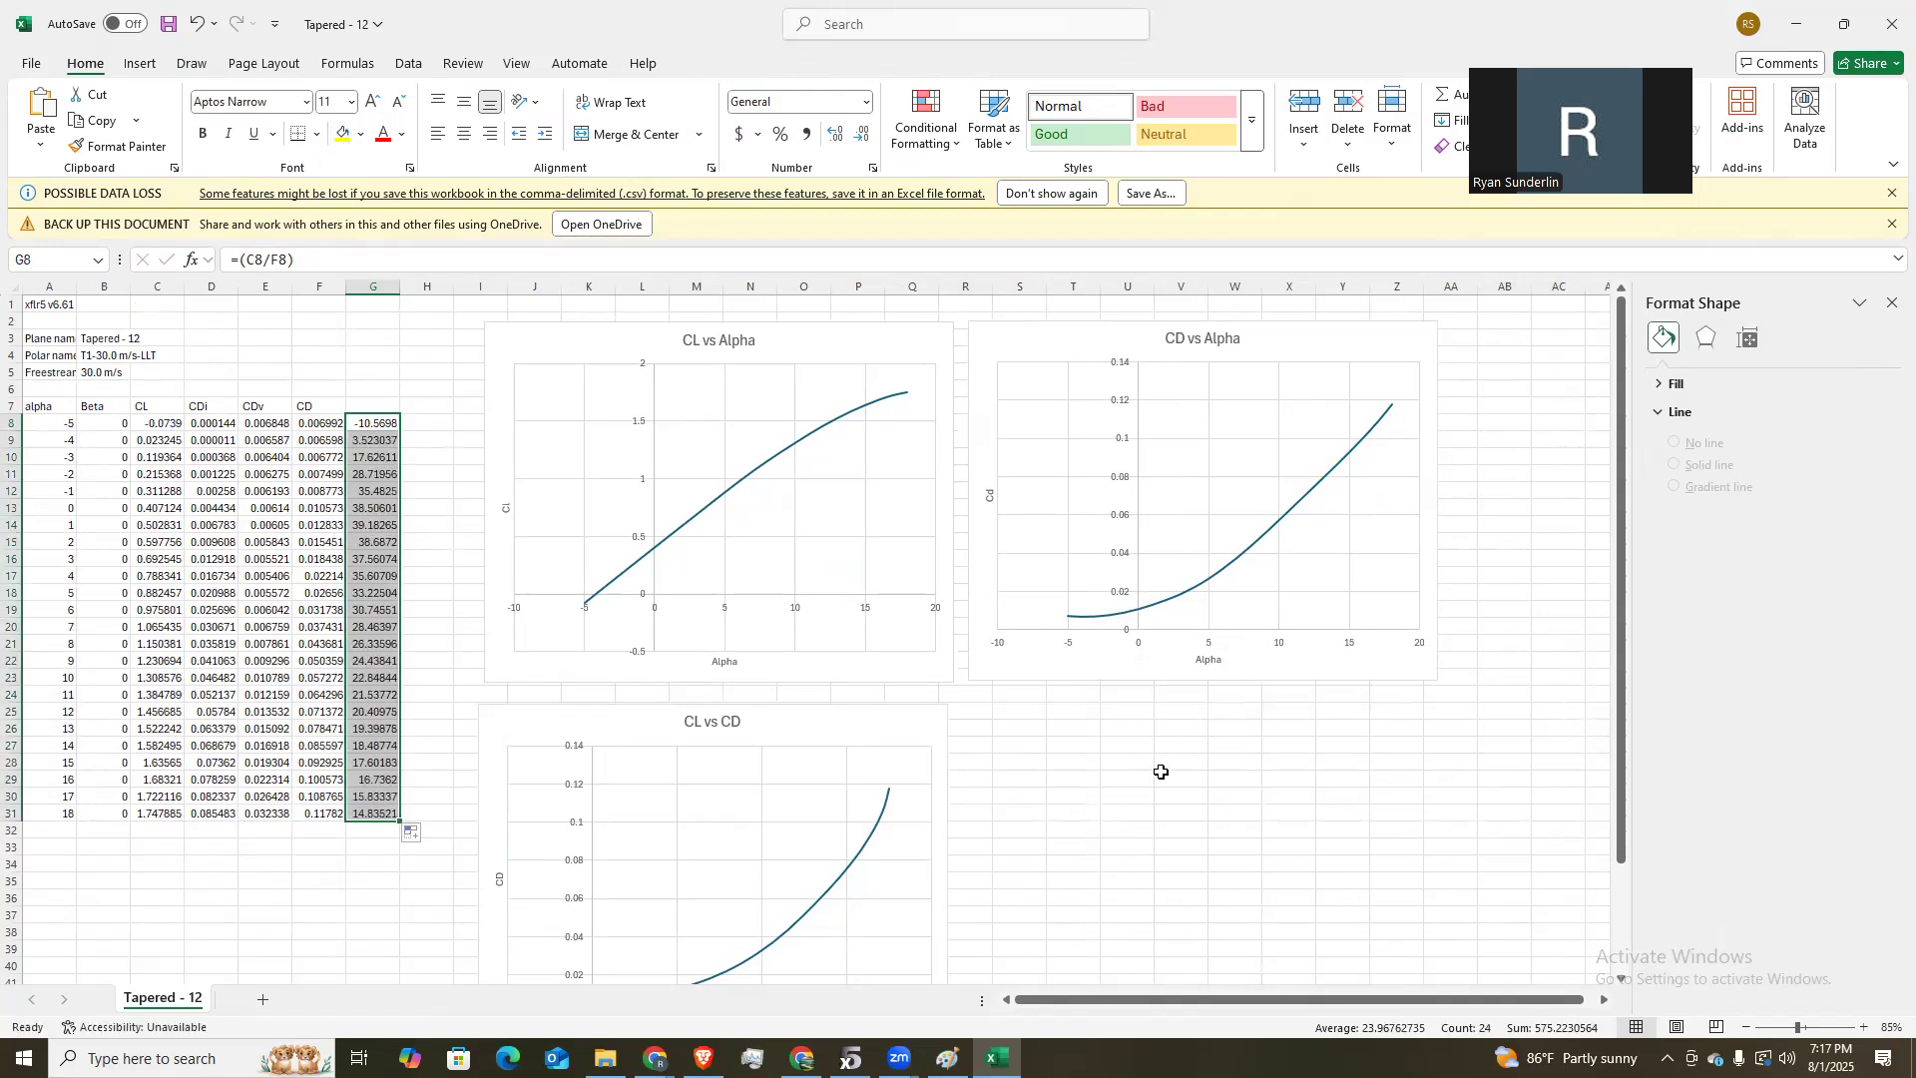
Paste another copy of the CL vs Alpha chart and place it beside the CL vs CD chart, below CD vs Alpha.
{"action": "scroll", "coordinate": [1014, 680], "scroll_direction": "down", "scroll_amount": 1}
{"action": "left_click", "coordinate": [902, 679]}
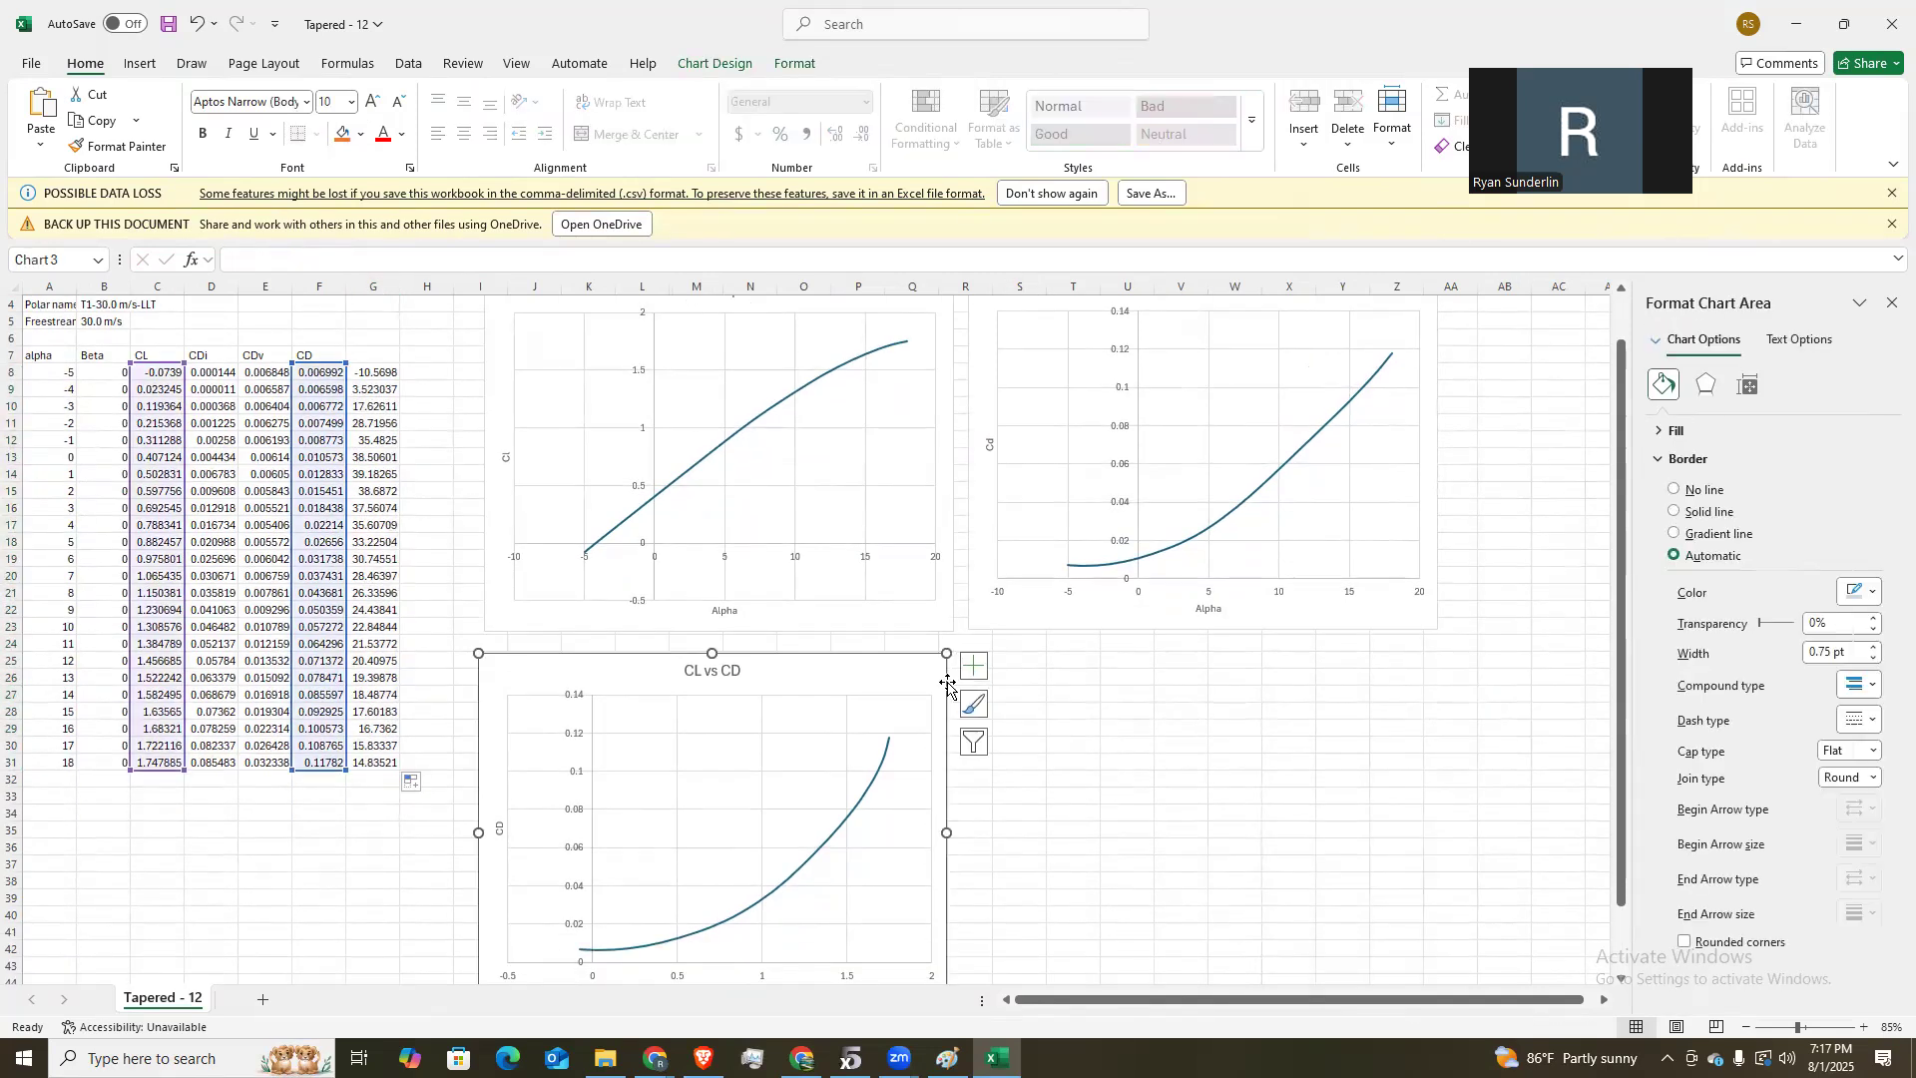
{"action": "left_click", "coordinate": [1121, 707]}
{"action": "key", "text": "ctrl+v"}
{"action": "left_click_drag", "start_coordinate": [1191, 708], "coordinate": [1074, 678]}
{"action": "right_click", "coordinate": [1066, 676]}
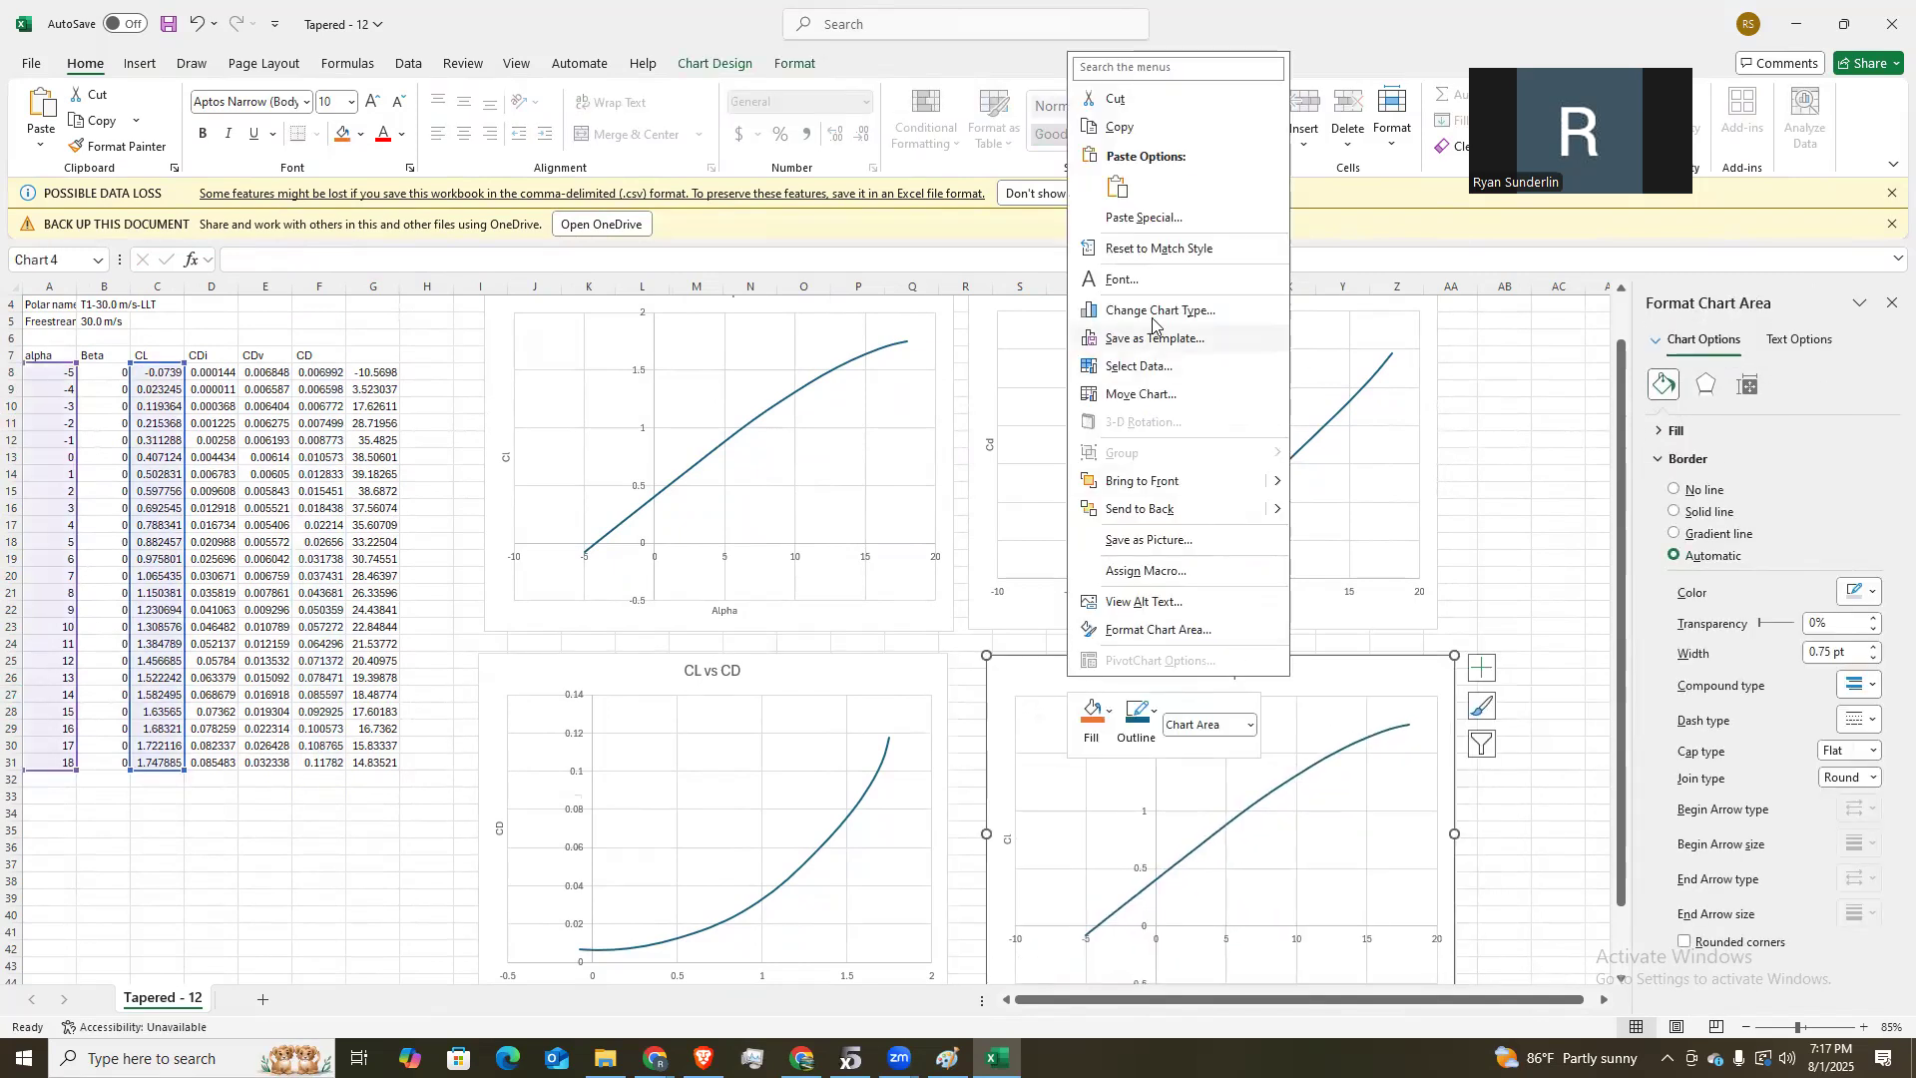
{"action": "left_click", "coordinate": [1372, 670]}
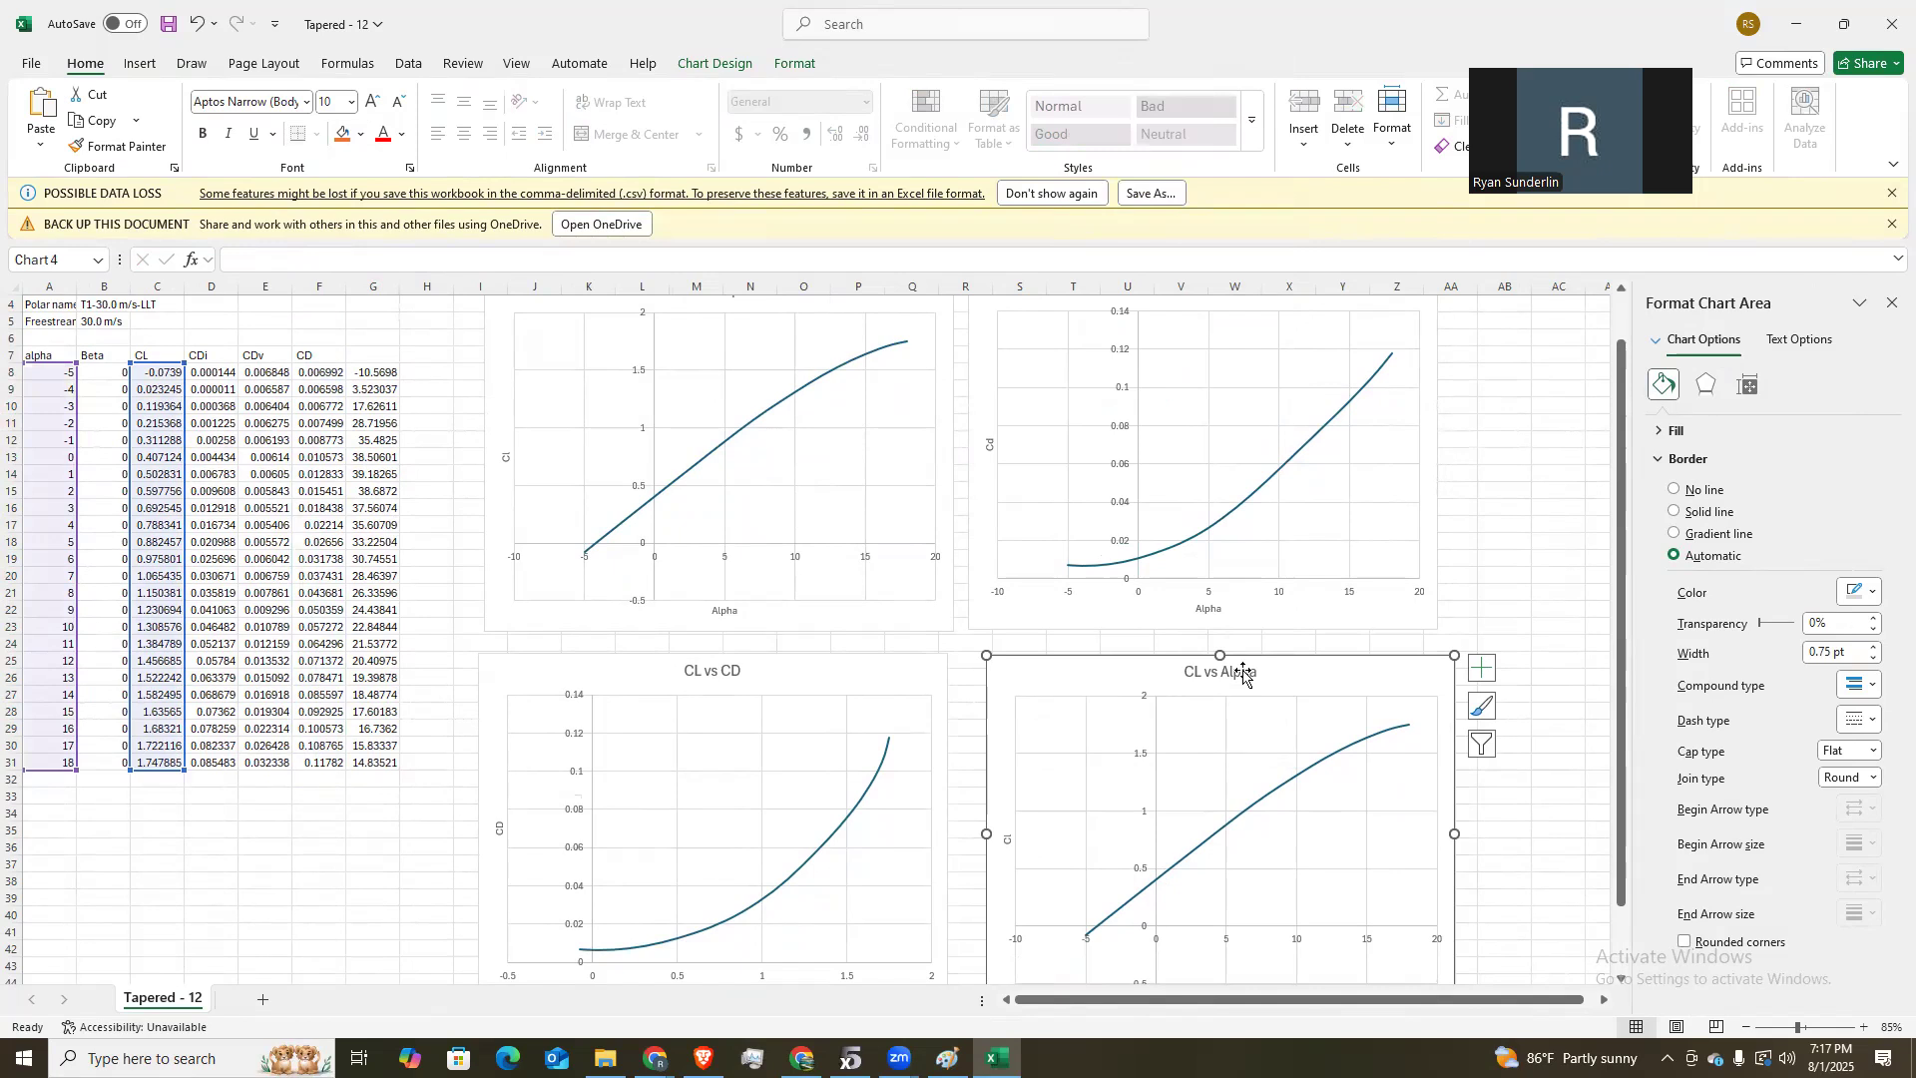
Replace the title of the newly pasted chart with "Cl/CD vs alpha".
{"action": "left_click", "coordinate": [1237, 672]}
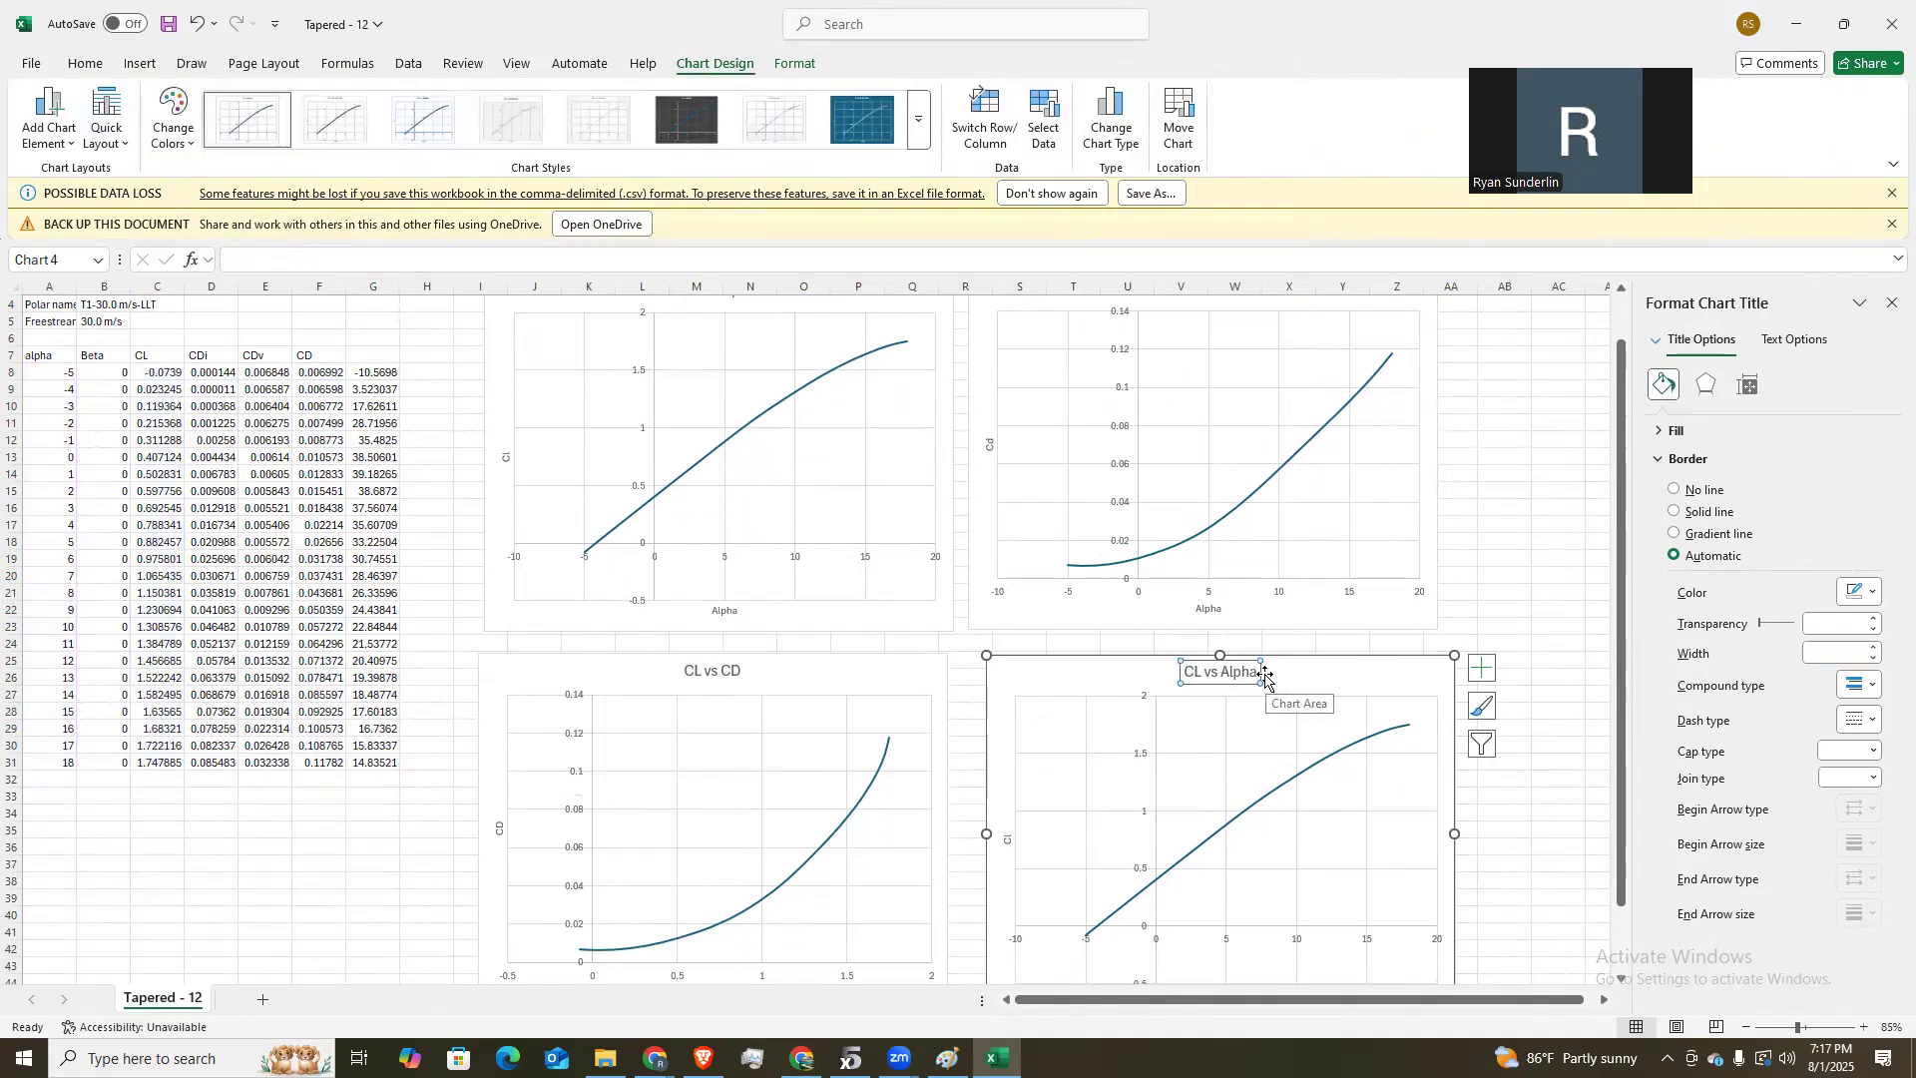
{"action": "left_click", "coordinate": [1255, 674]}
{"action": "key", "text": "ctrl+a"}
{"action": "key", "text": "Delete"}
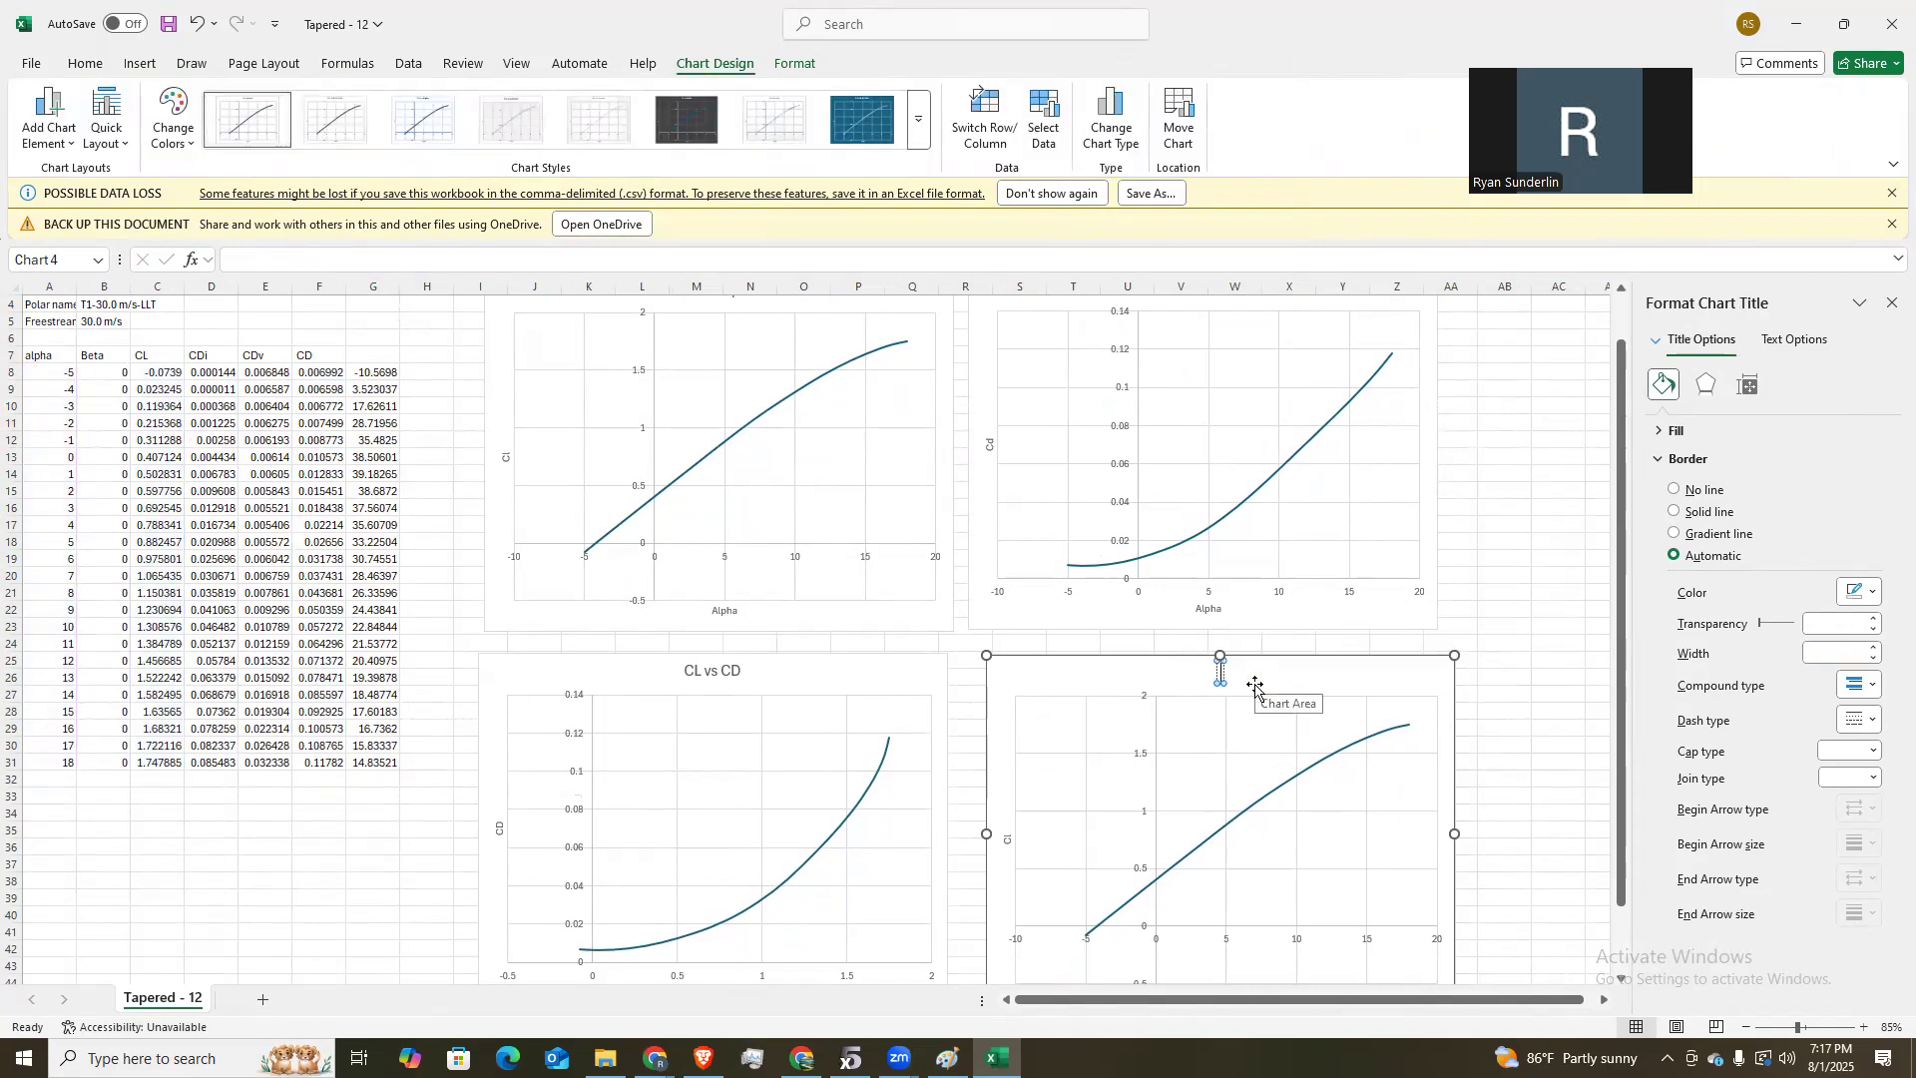
{"action": "type", "text": "Cl/CD vs alpha"}
{"action": "key", "text": "Return"}
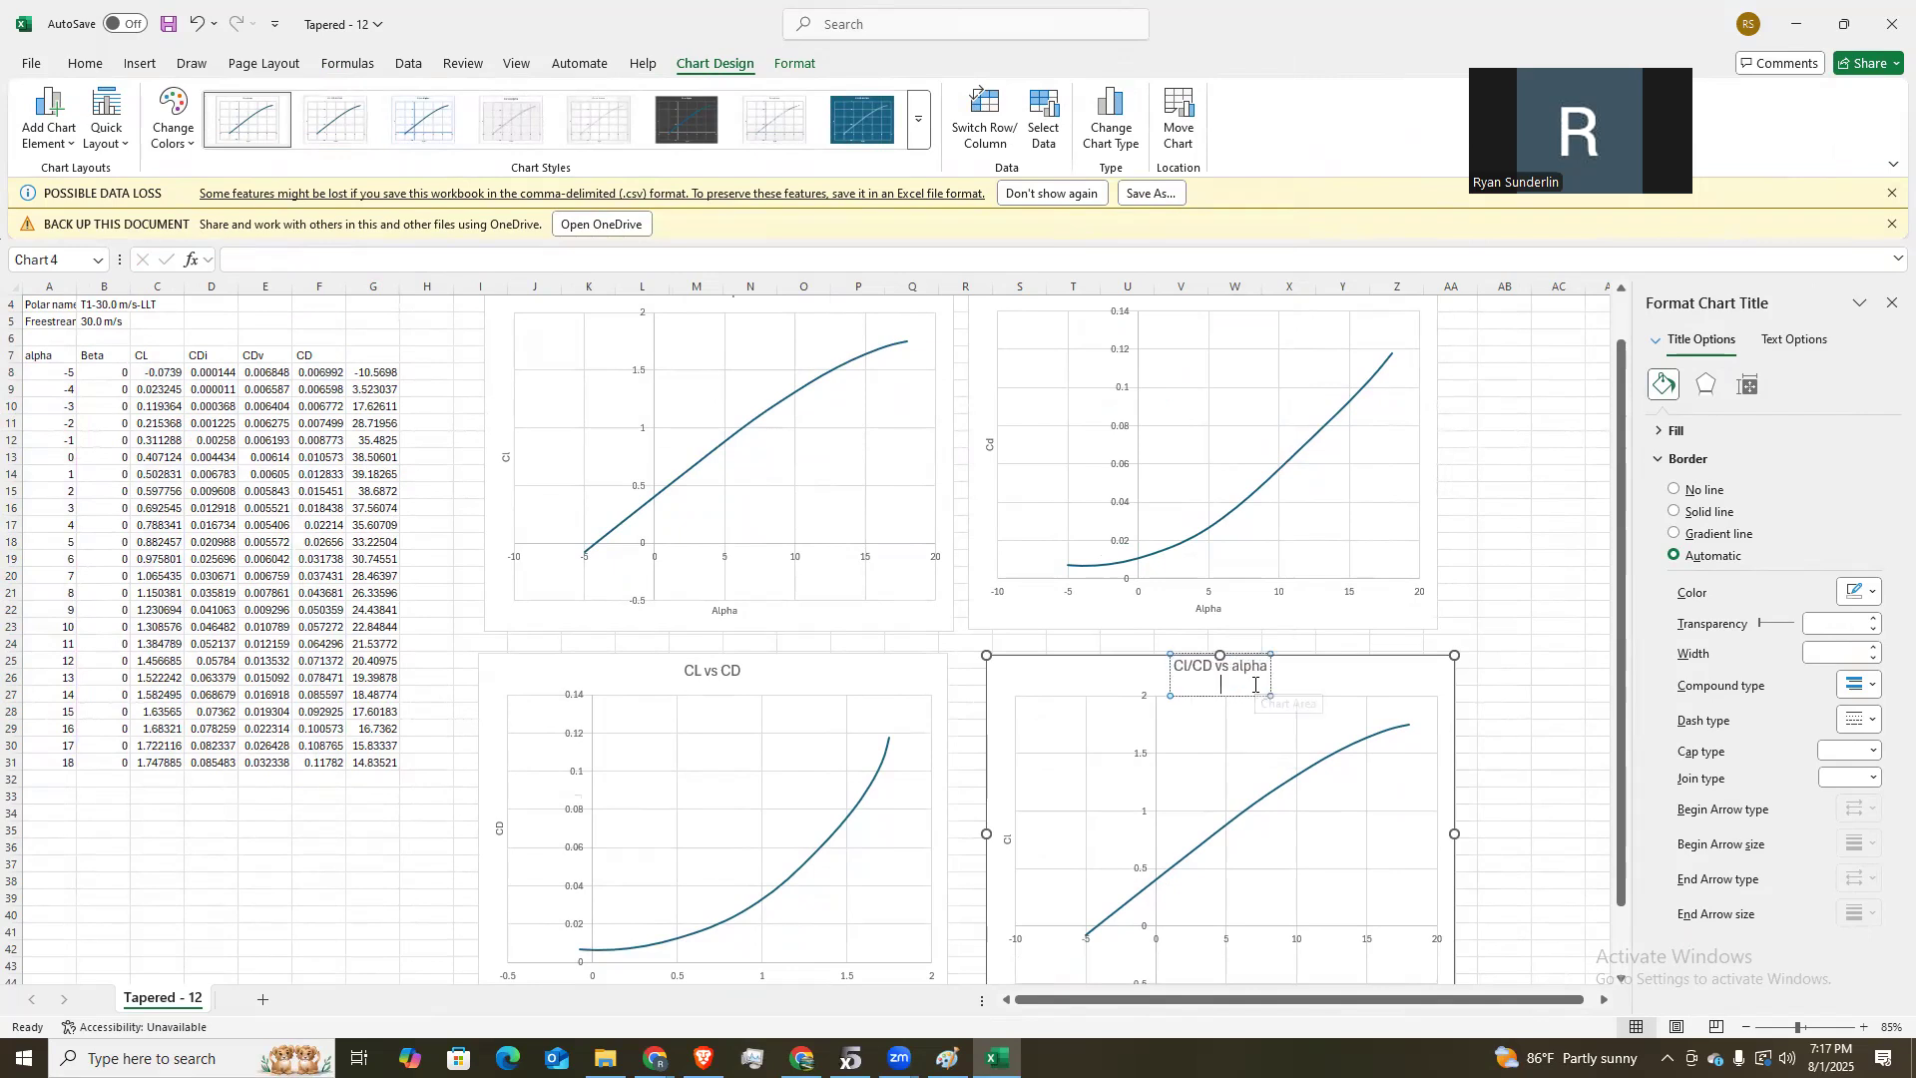
{"action": "key", "text": "BackSpace"}
{"action": "left_click", "coordinate": [1503, 630]}
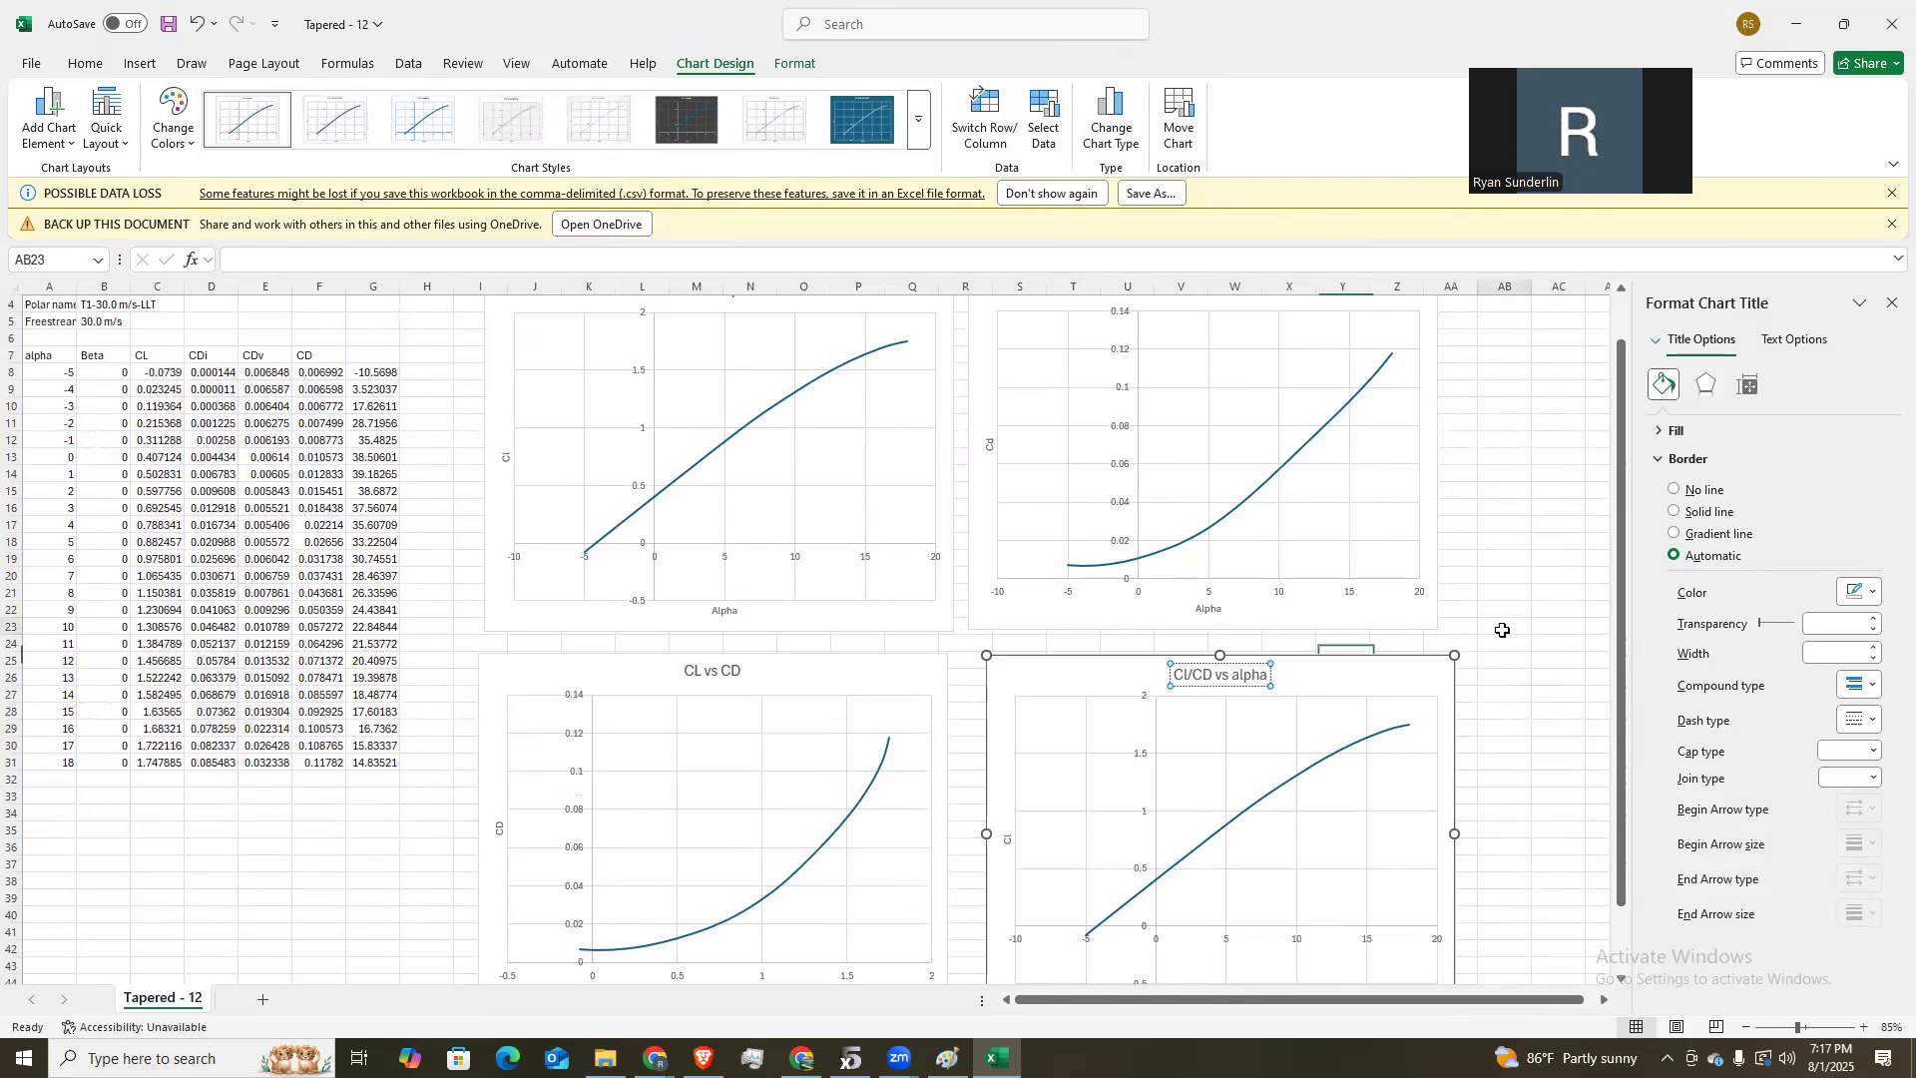
Change the vertical axis title of the Cl/CD vs alpha chart to "Cl/Cd".
{"action": "scroll", "coordinate": [1271, 685], "scroll_direction": "down", "scroll_amount": 3}
{"action": "left_click", "coordinate": [1008, 686]}
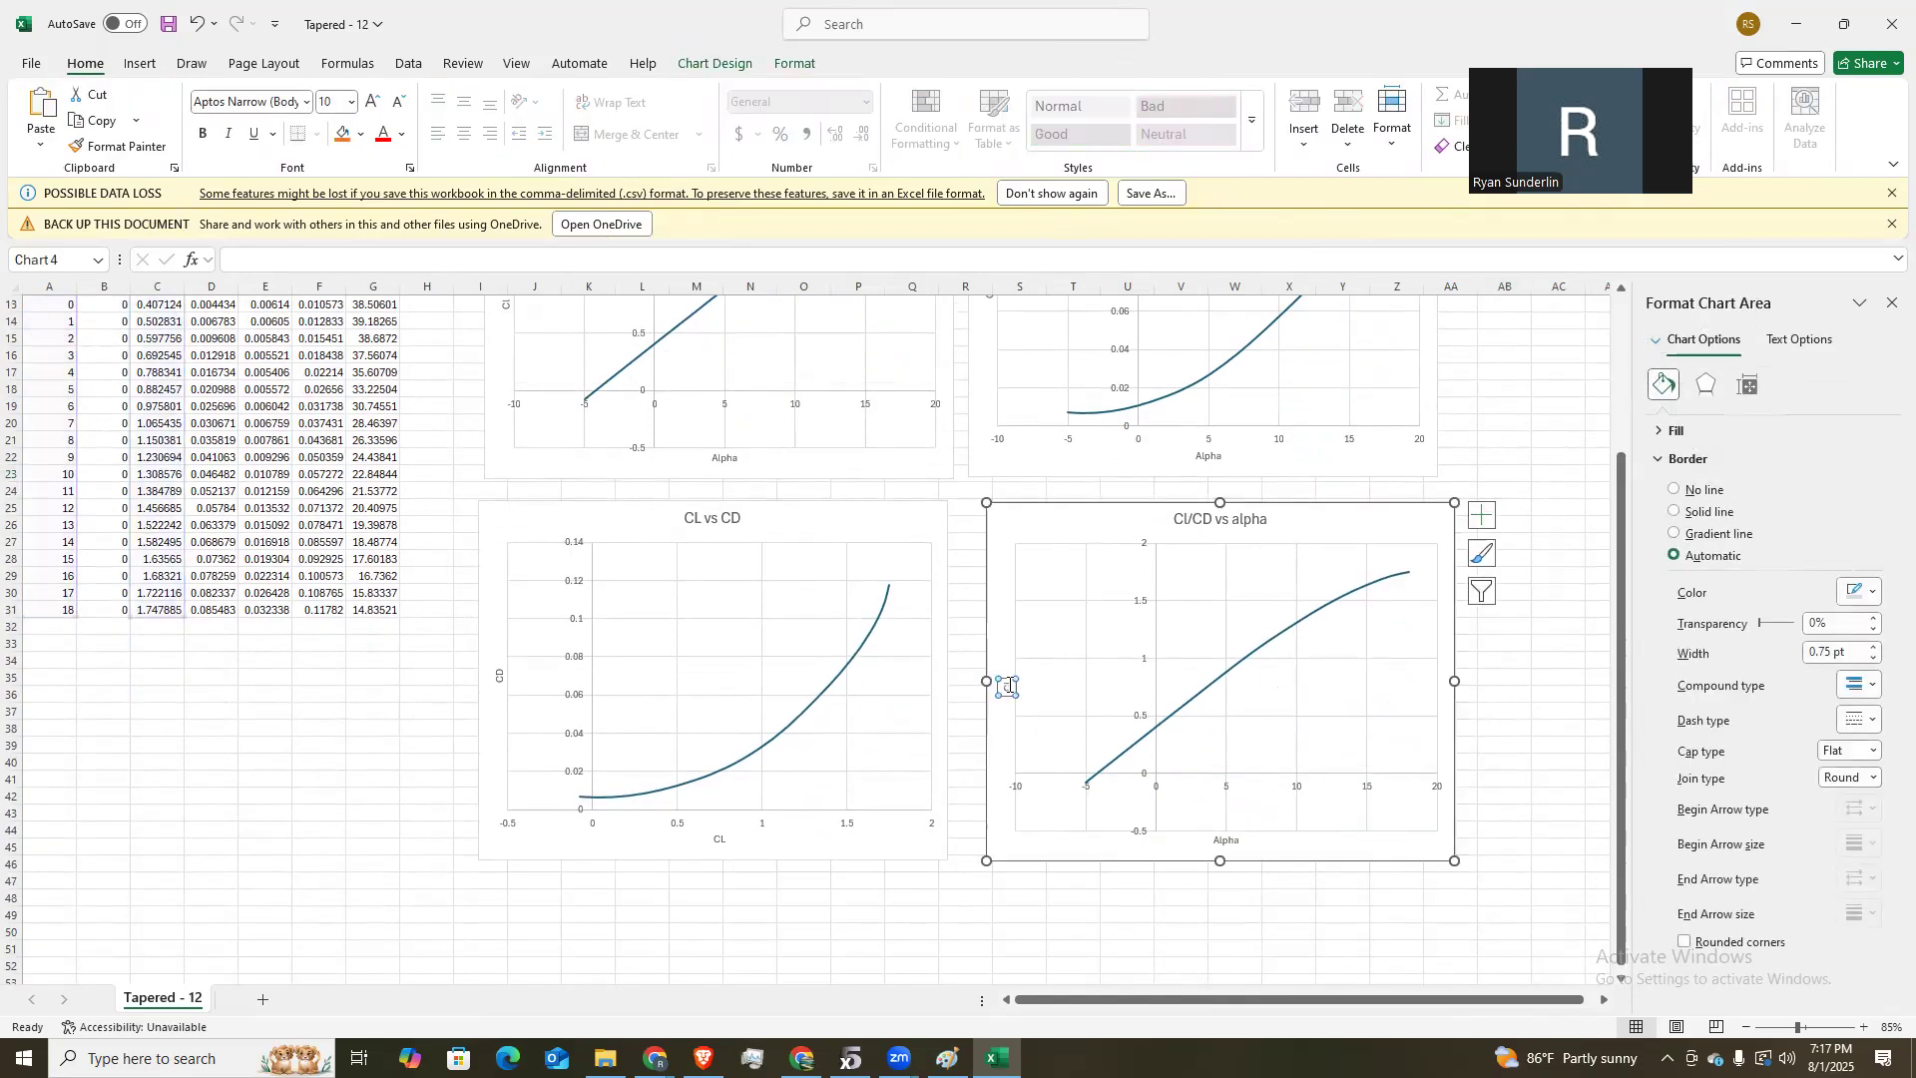
{"action": "left_click", "coordinate": [1006, 687]}
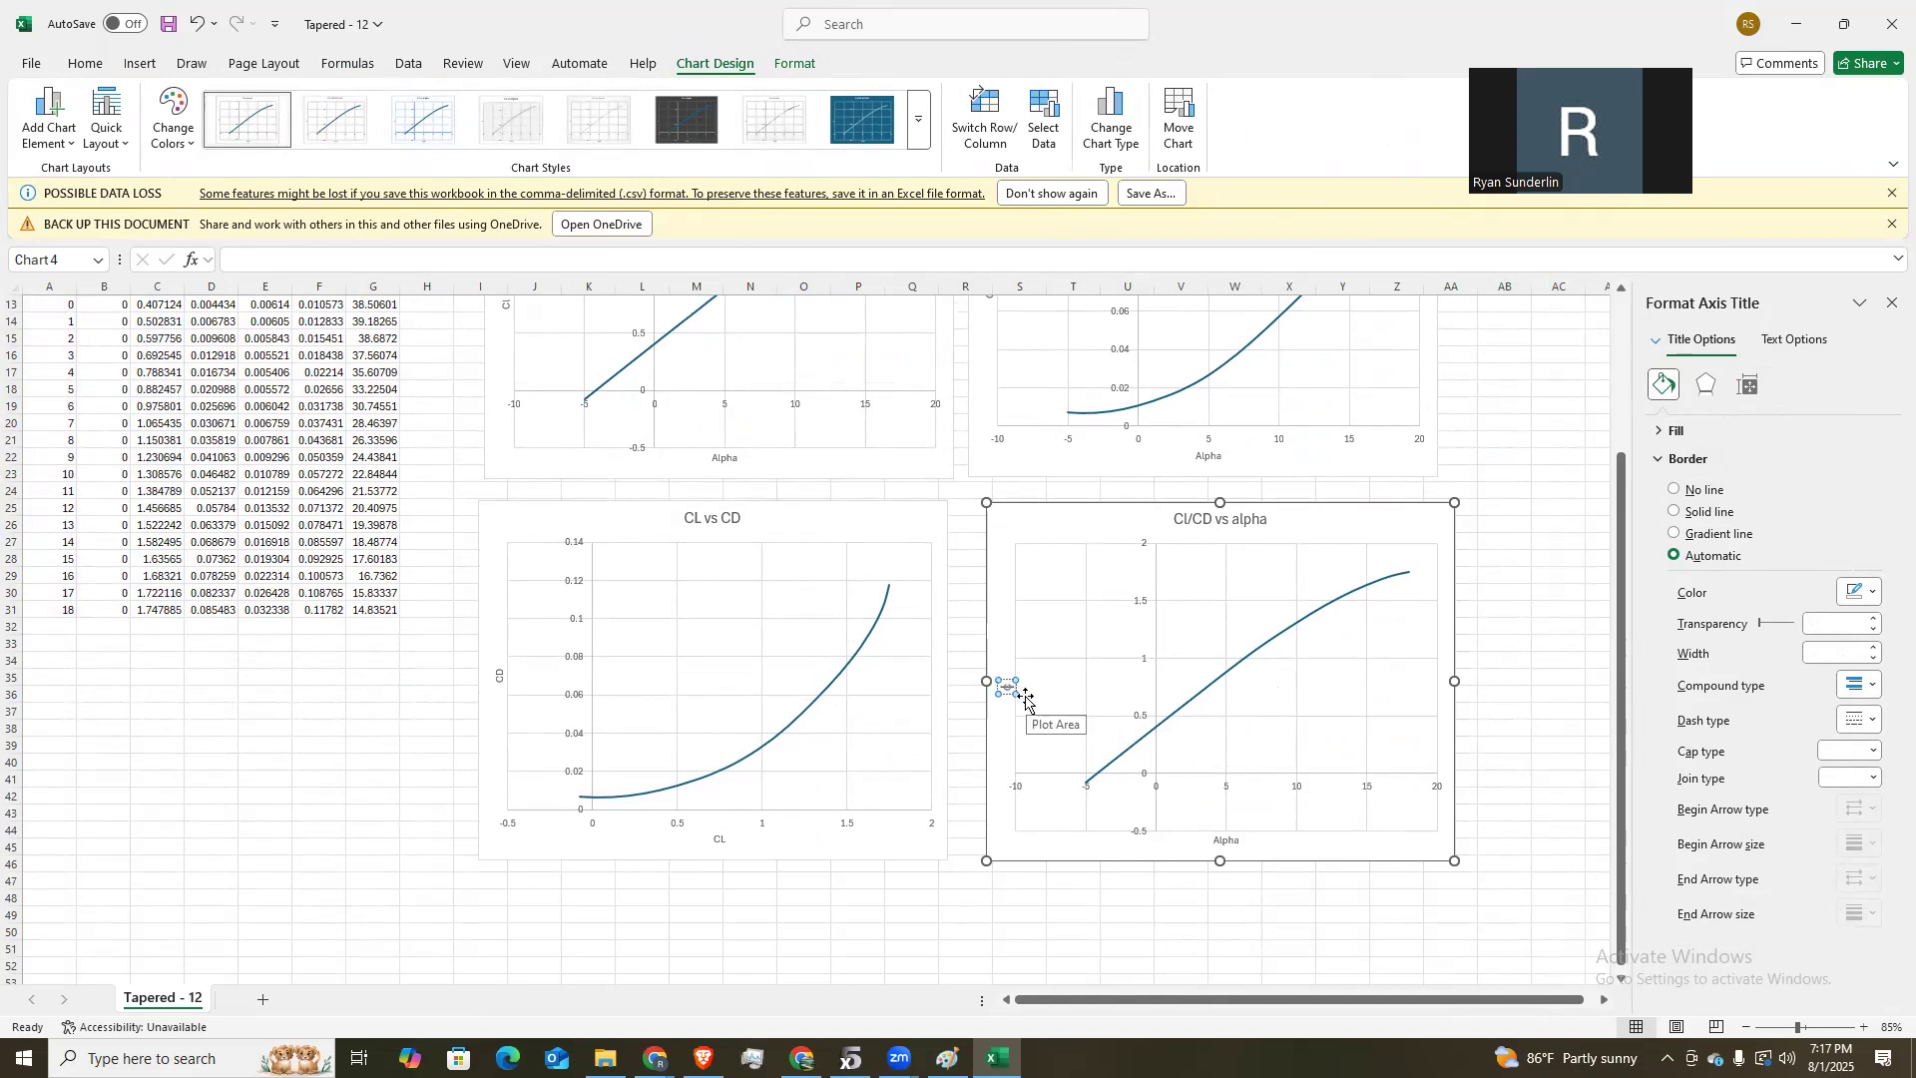
{"action": "type", "text": "/CD"}
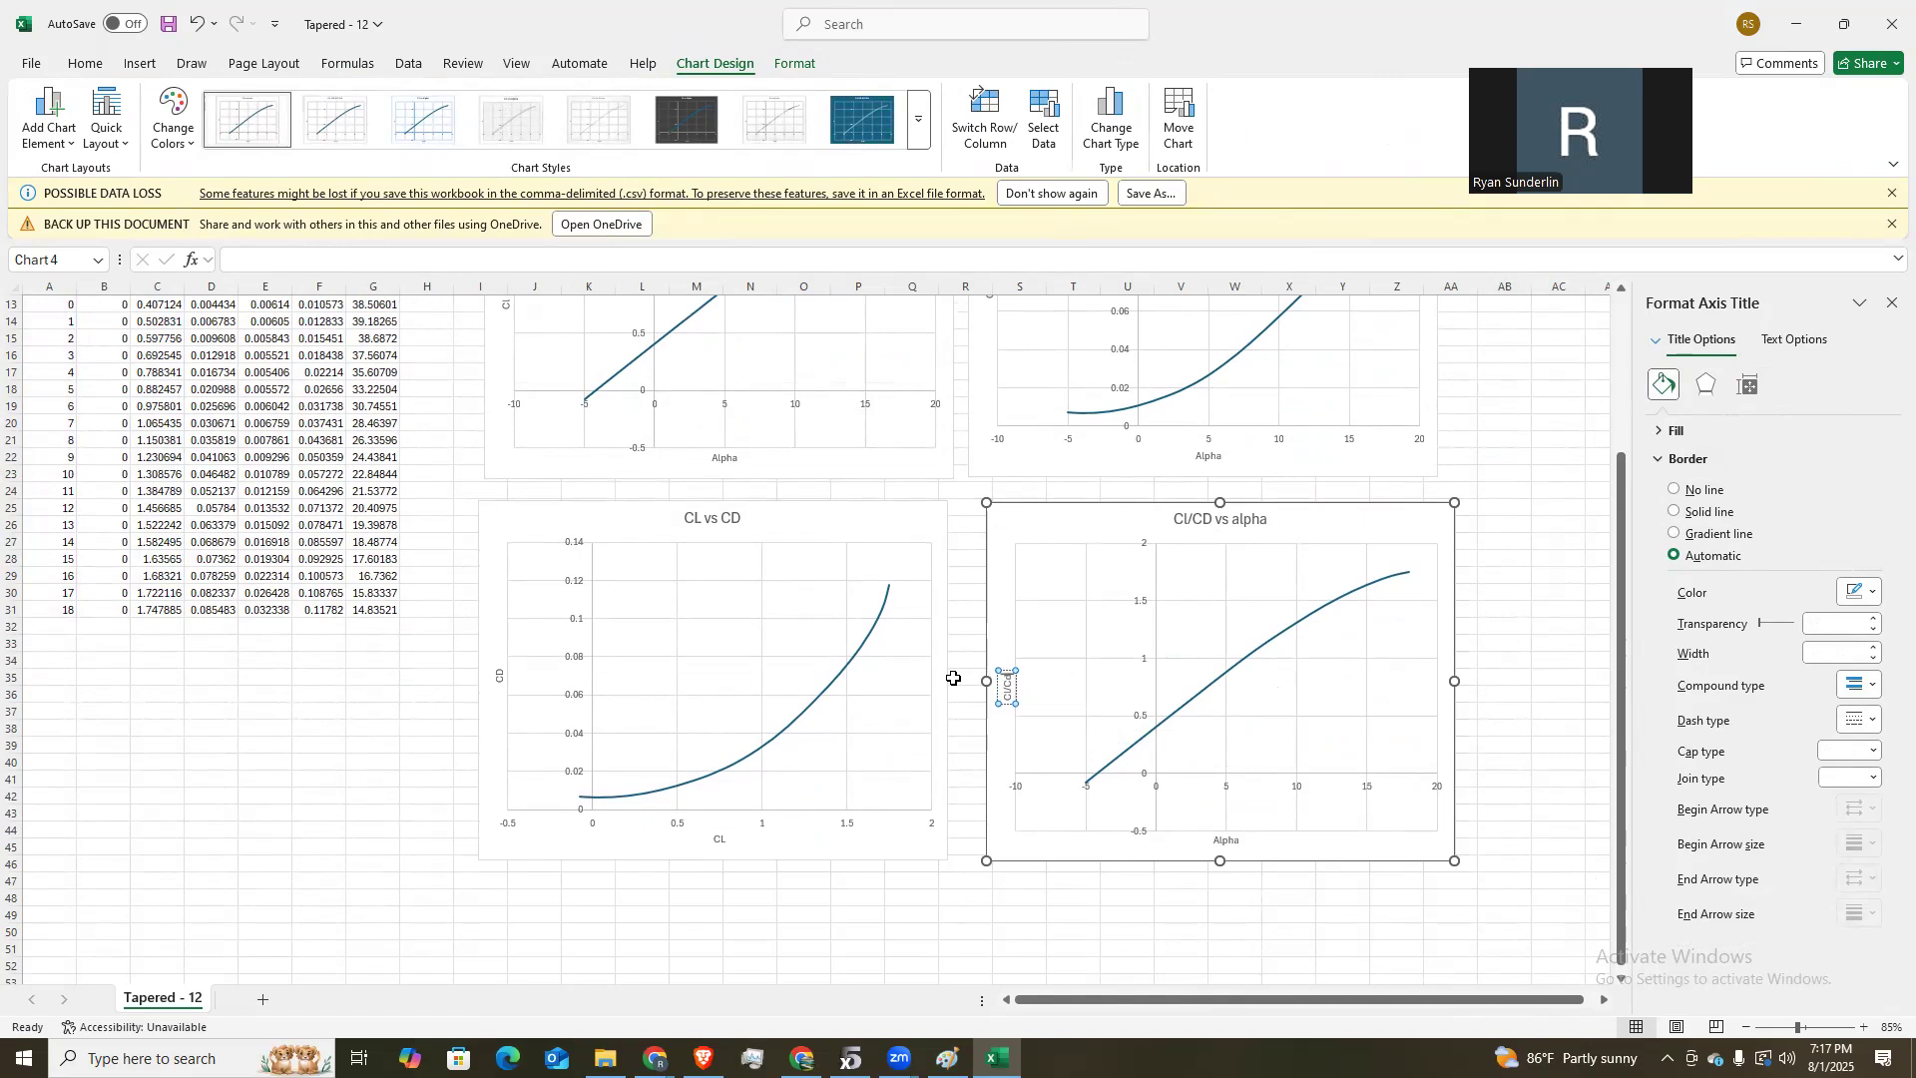
{"action": "left_click", "coordinate": [1282, 841]}
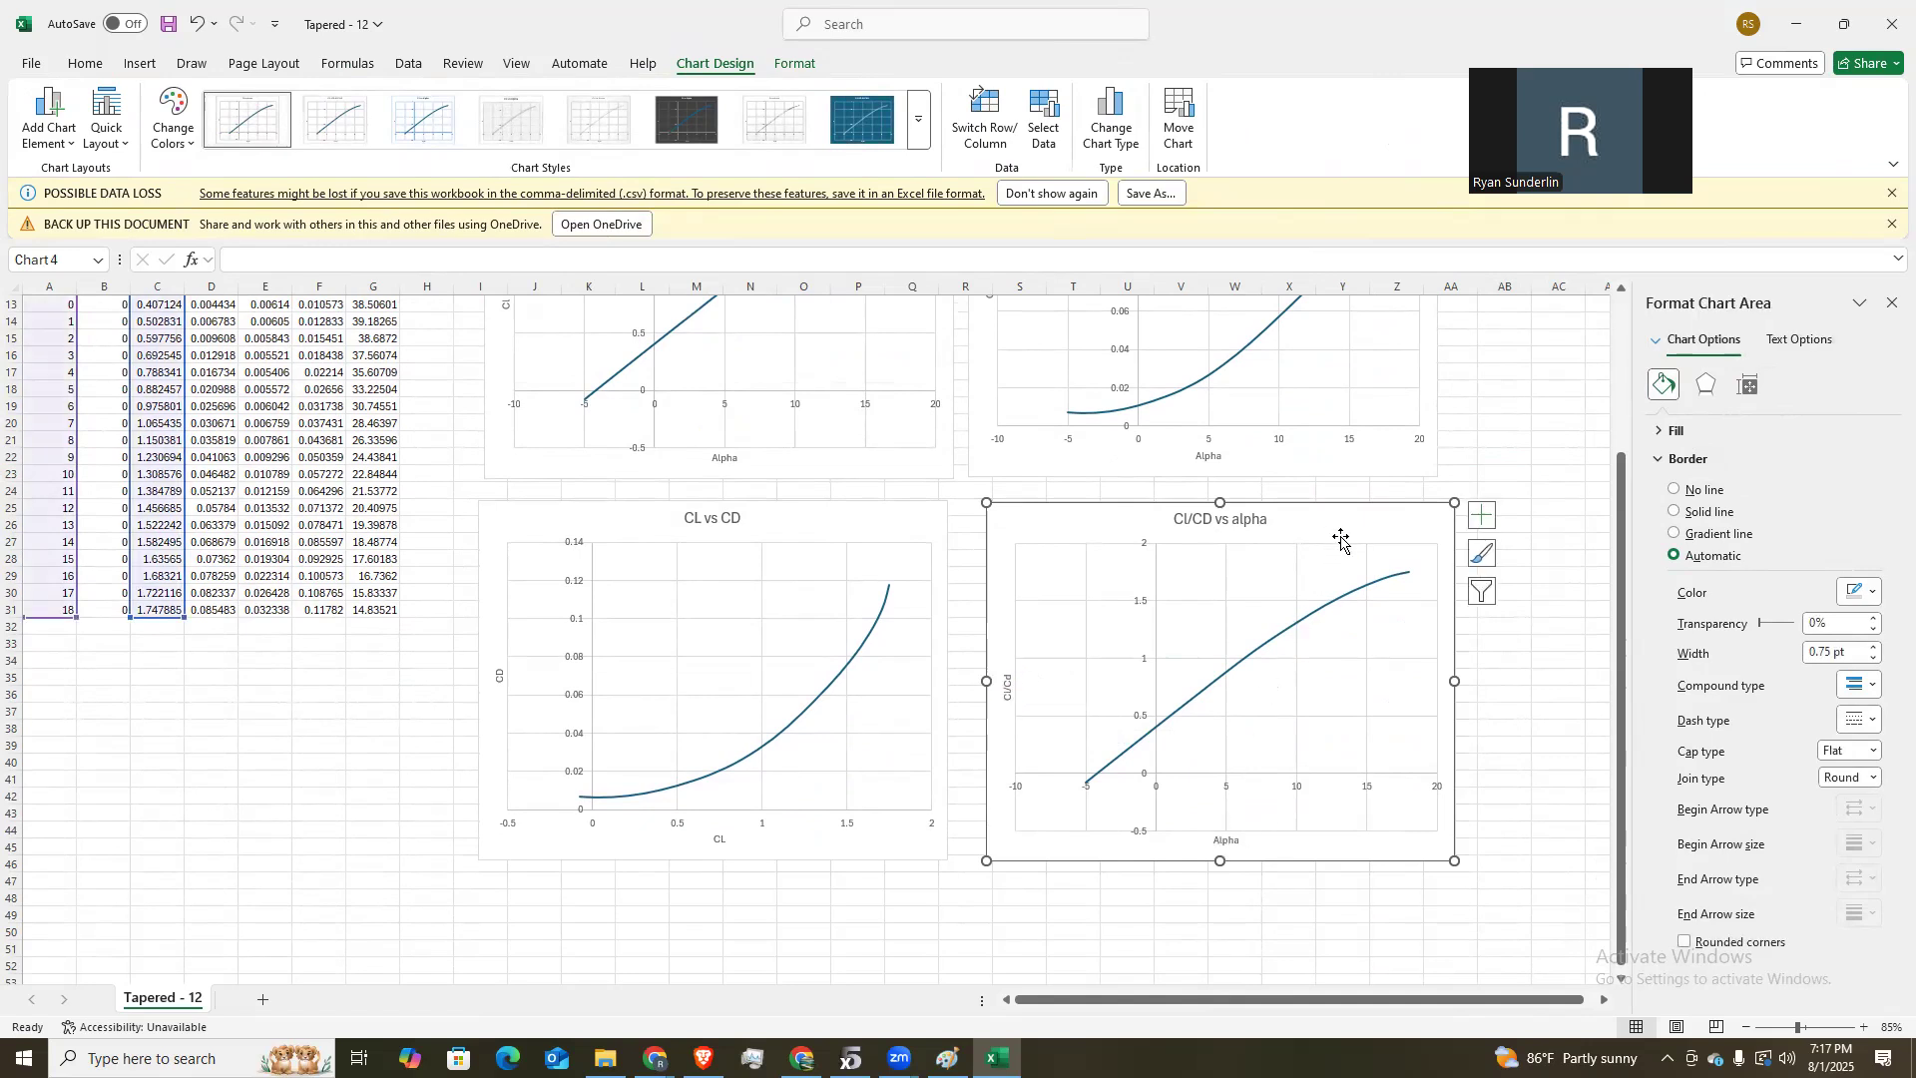
Change the Y values of the TAP - 12 series in the Cl/CD vs alpha chart to G8:G31, keeping the alpha X values.
{"action": "right_click", "coordinate": [1327, 609]}
{"action": "left_click", "coordinate": [1306, 711]}
{"action": "right_click", "coordinate": [1309, 700]}
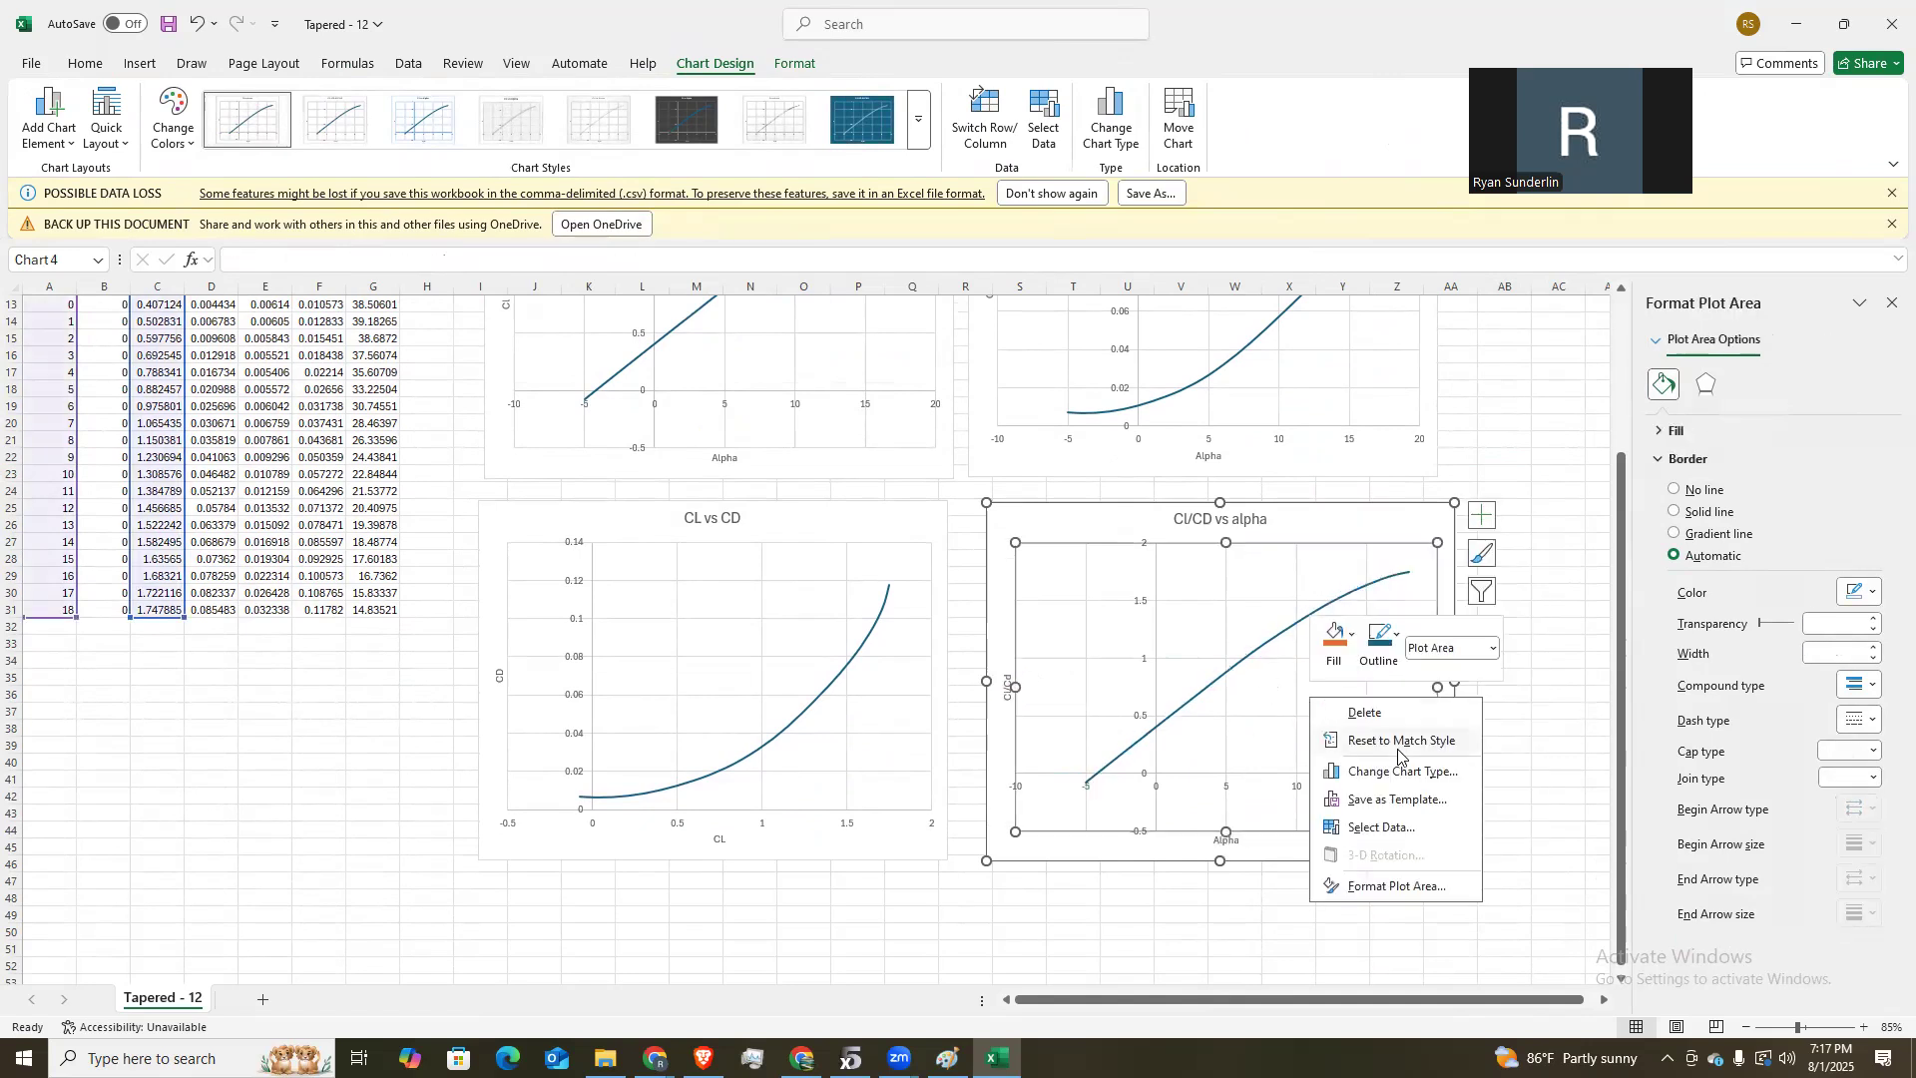
{"action": "left_click", "coordinate": [1391, 826]}
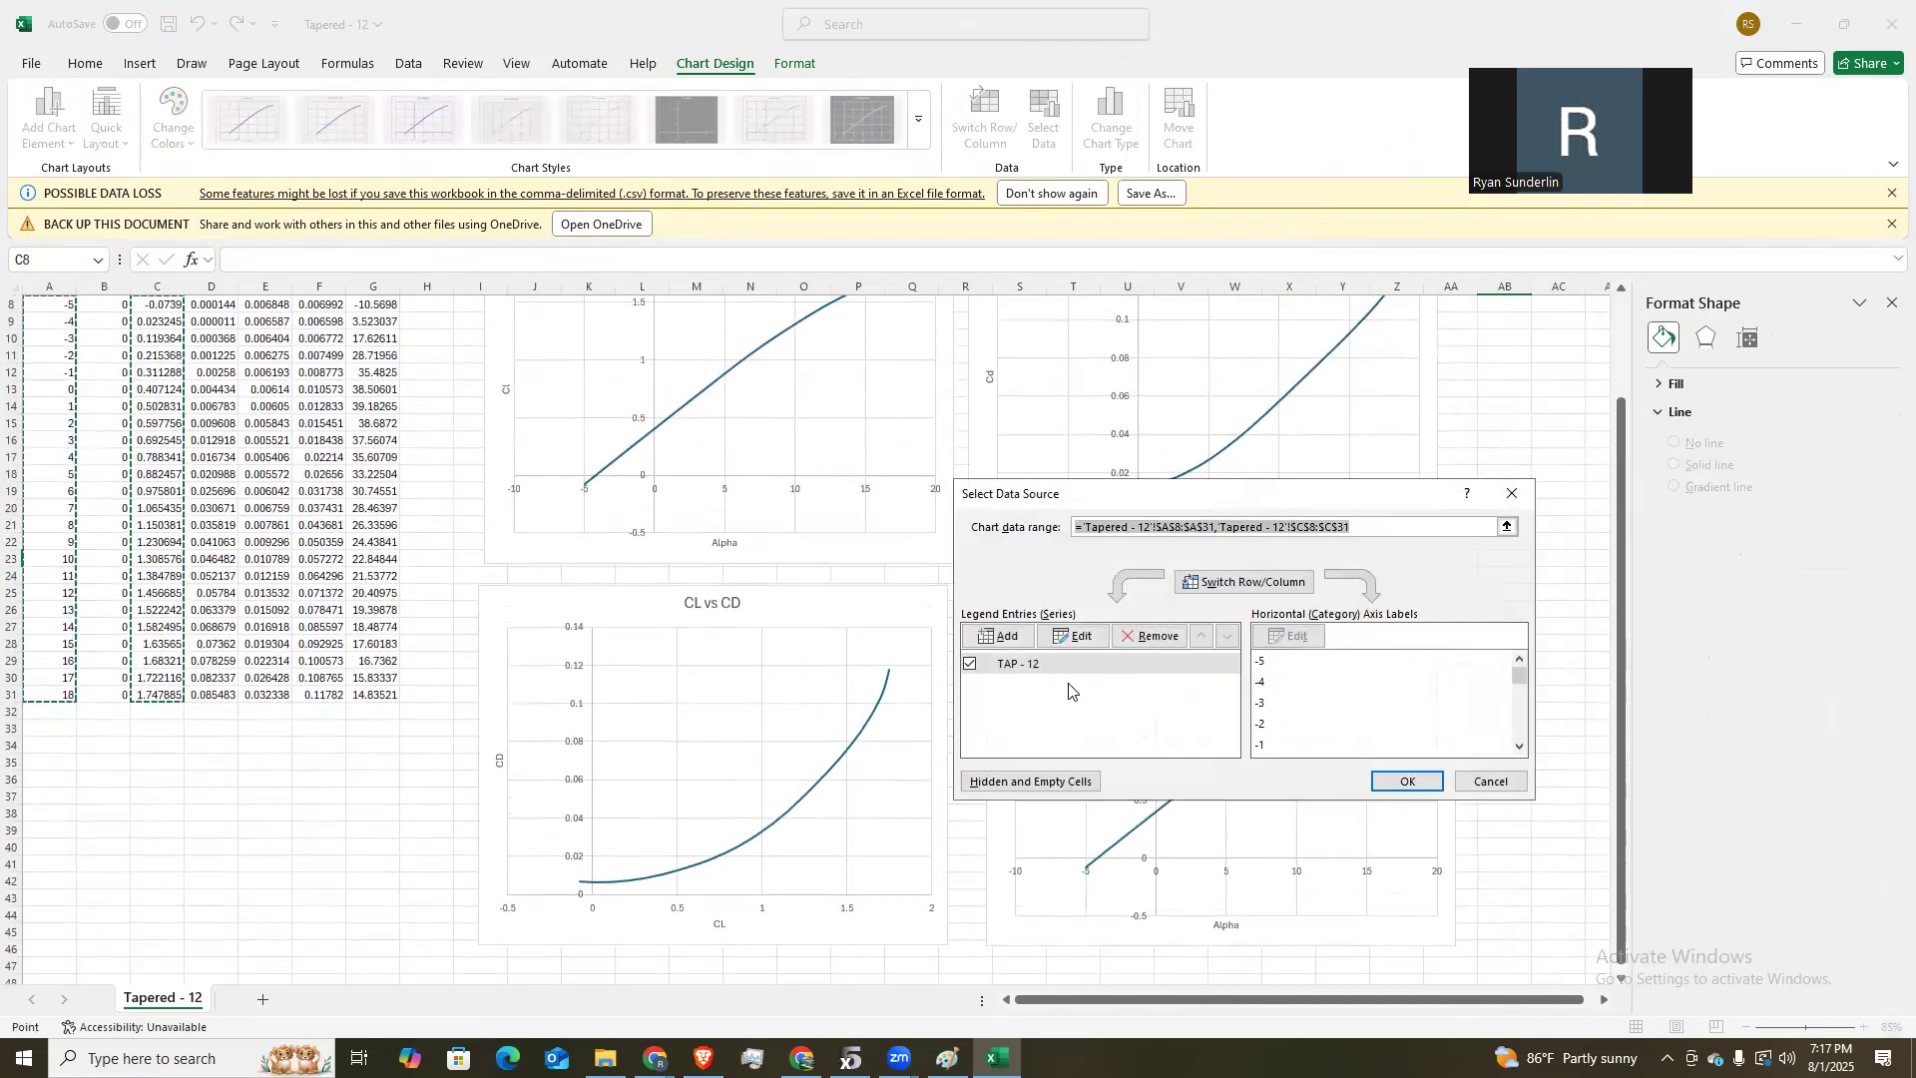
{"action": "left_click", "coordinate": [1072, 635]}
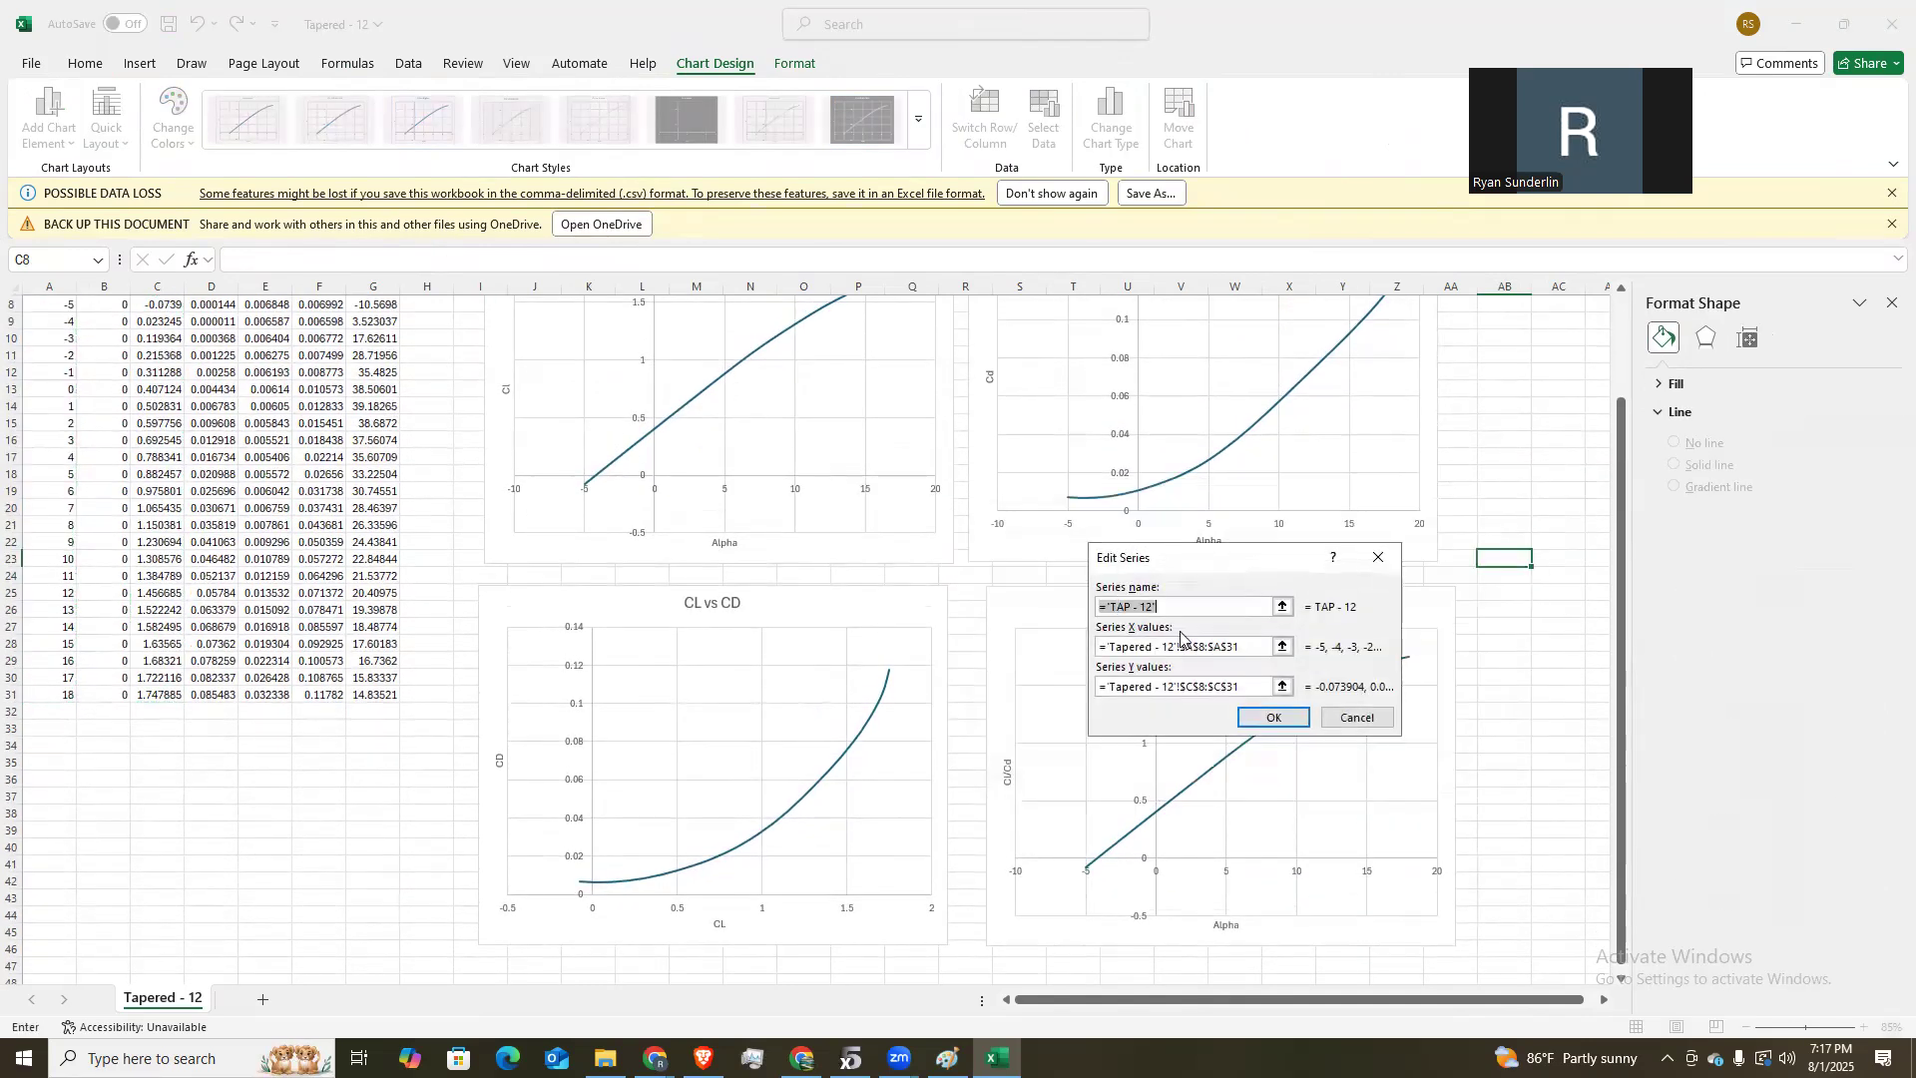
{"action": "left_click", "coordinate": [1249, 647]}
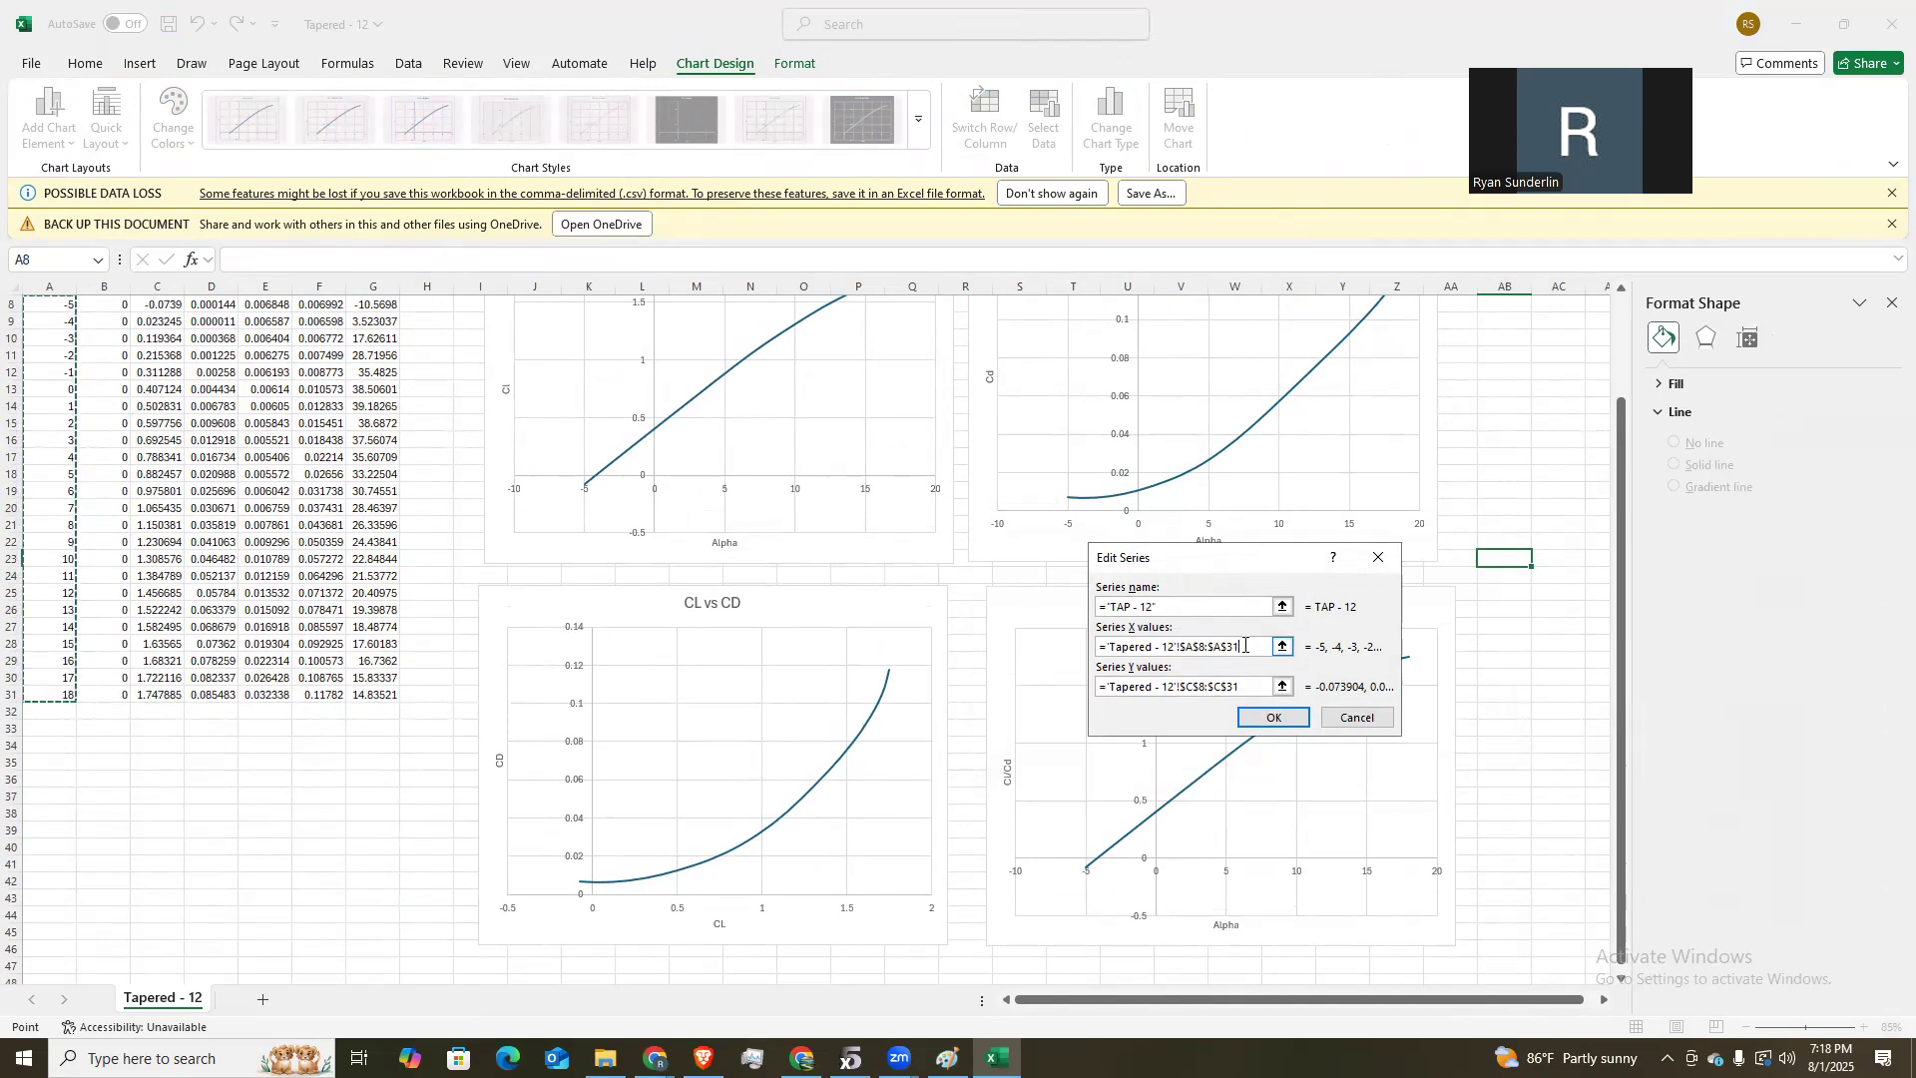
{"action": "left_click", "coordinate": [1225, 685]}
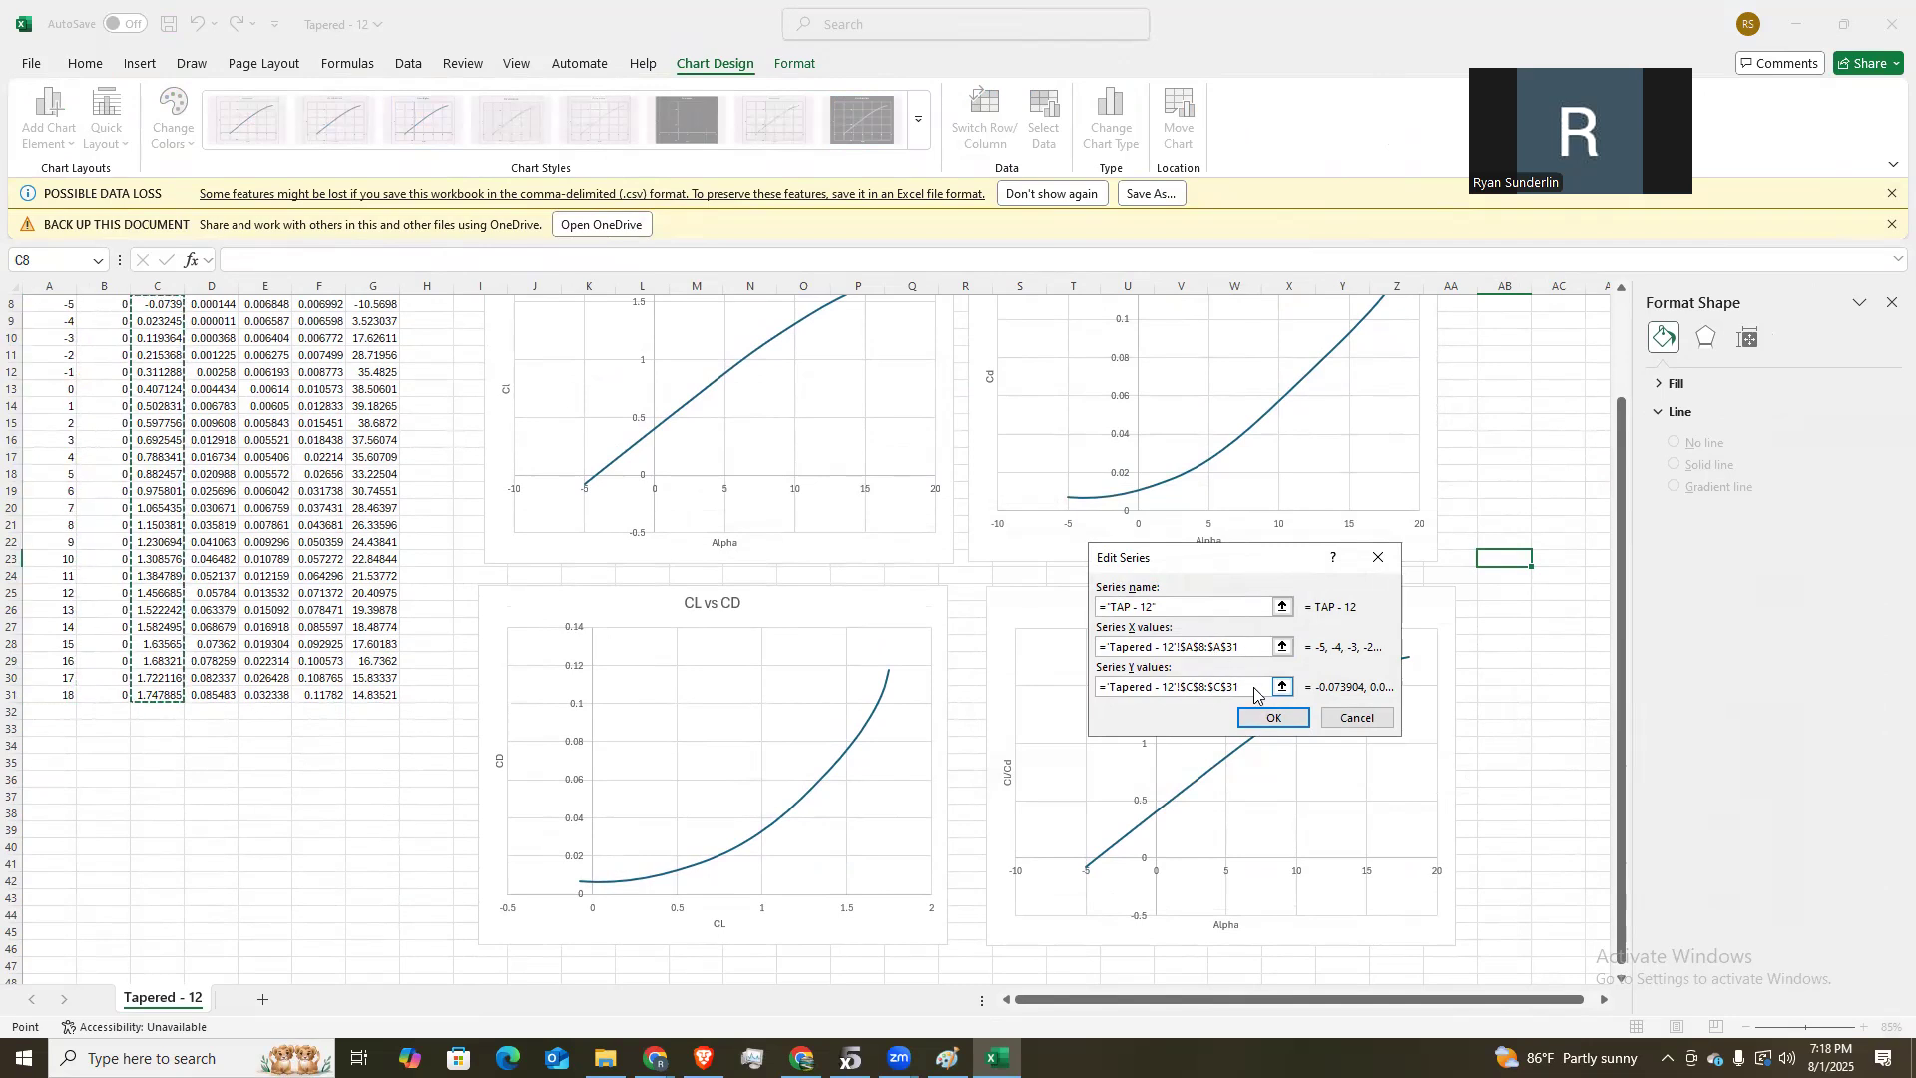
{"action": "left_click_drag", "start_coordinate": [1242, 686], "coordinate": [1101, 687]}
{"action": "key", "text": "Delete"}
{"action": "left_click", "coordinate": [1282, 686]}
{"action": "scroll", "coordinate": [434, 584], "scroll_direction": "up", "scroll_amount": 3}
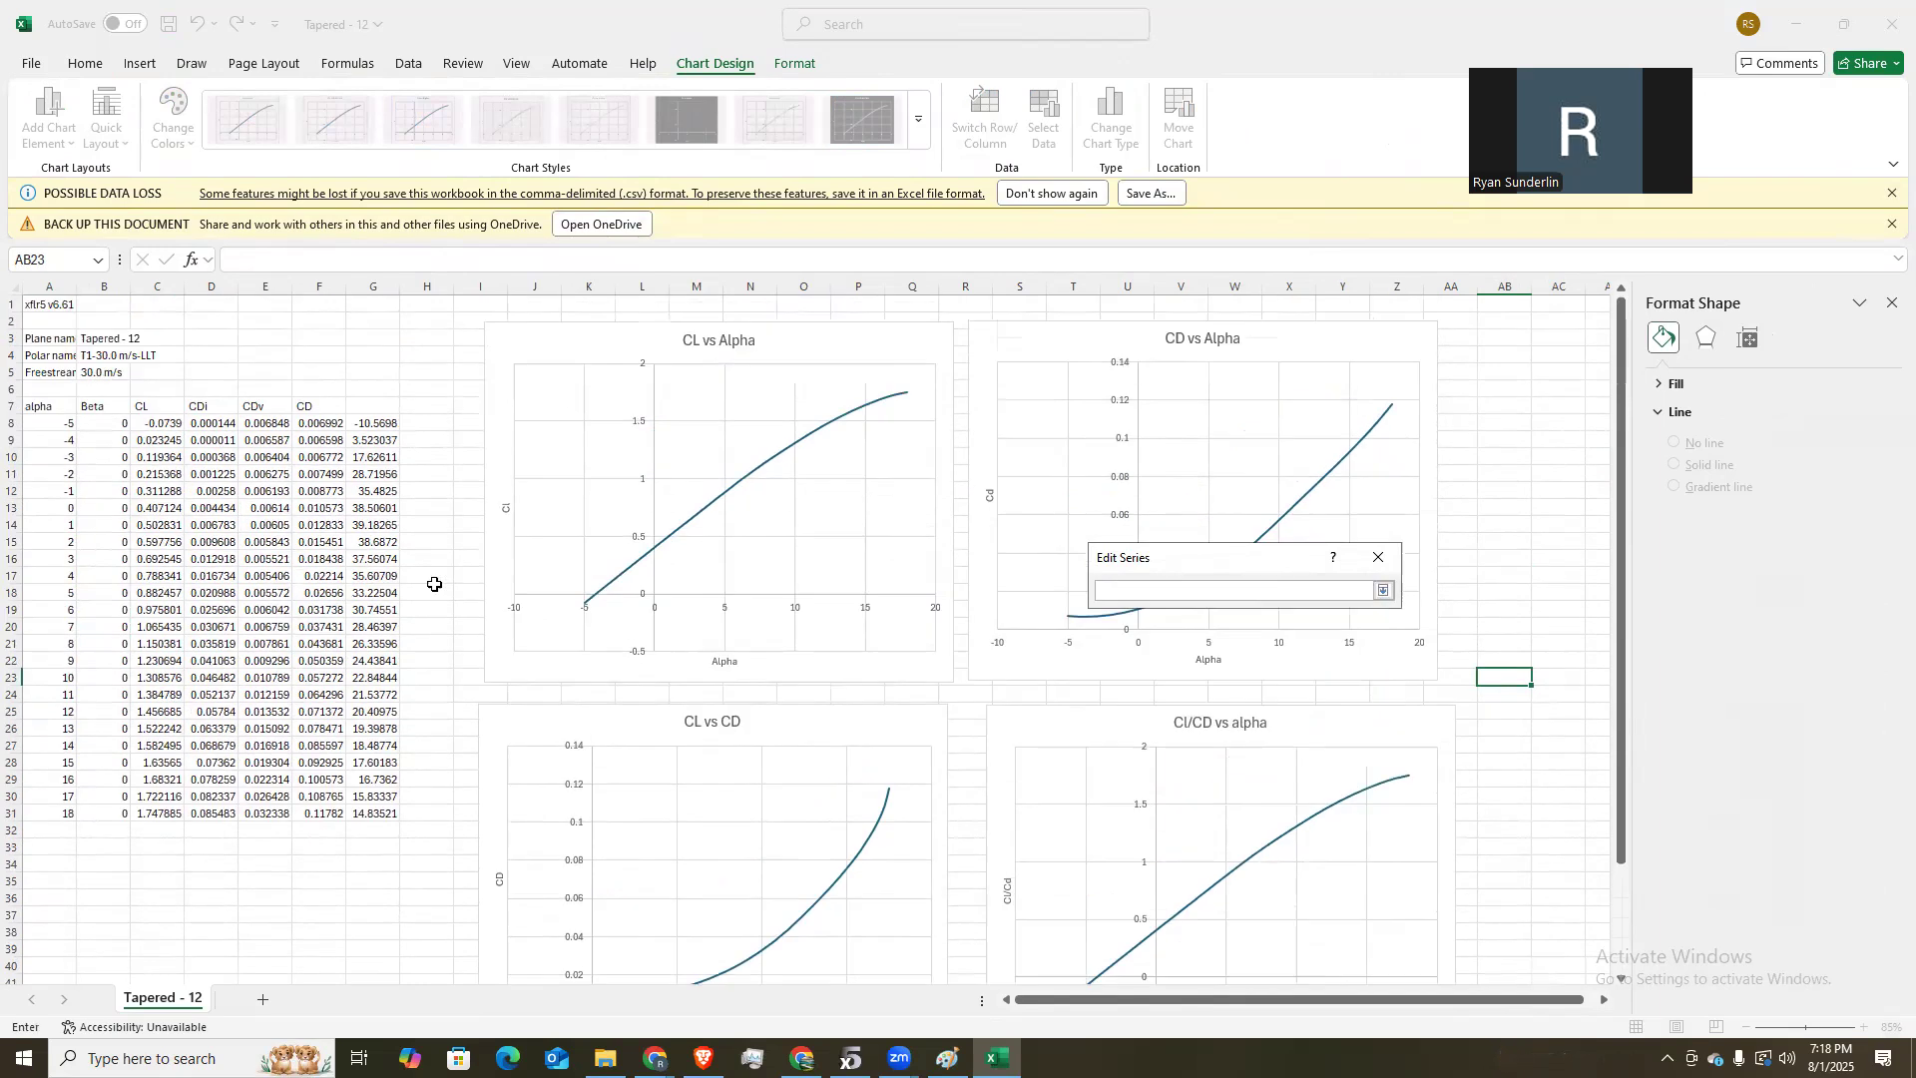
{"action": "left_click_drag", "start_coordinate": [370, 431], "coordinate": [381, 816]}
{"action": "key", "text": "Return"}
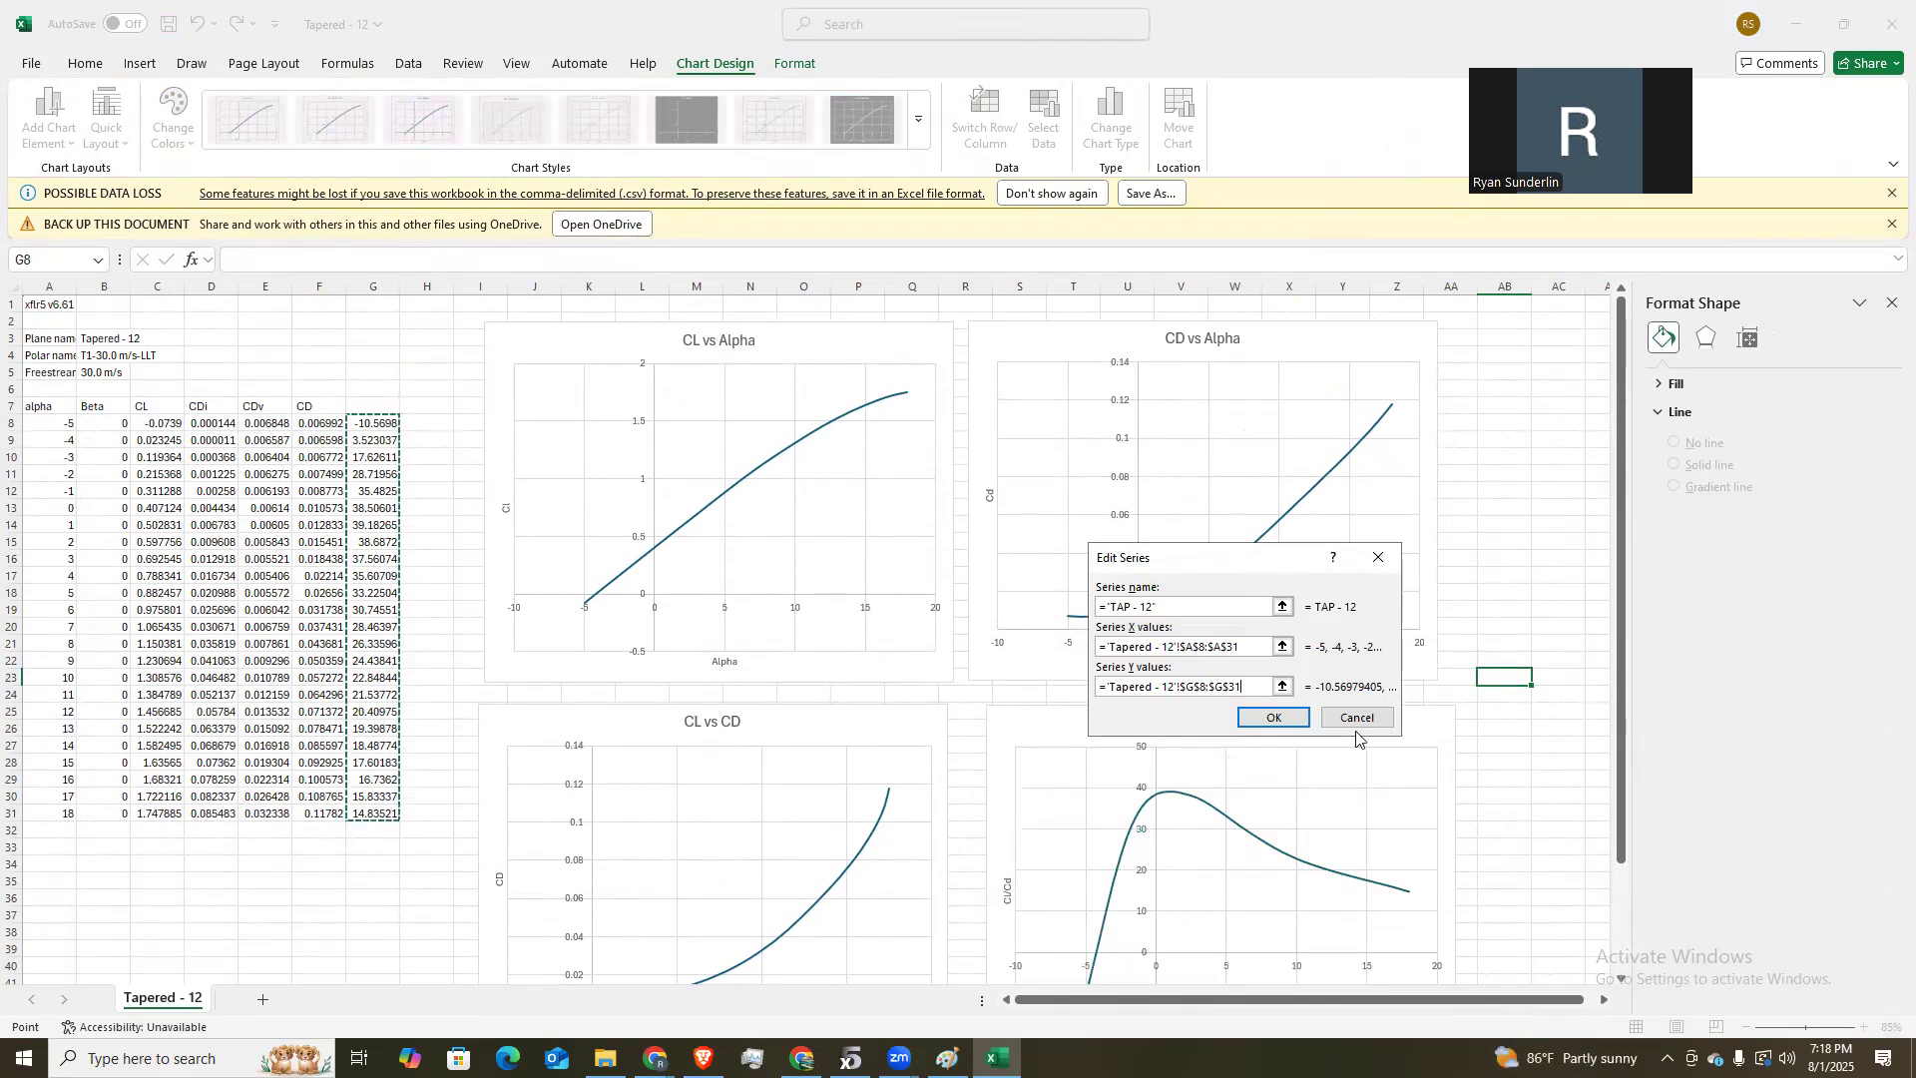
{"action": "scroll", "coordinate": [1292, 721], "scroll_direction": "down", "scroll_amount": 2}
{"action": "left_click", "coordinate": [1292, 721]}
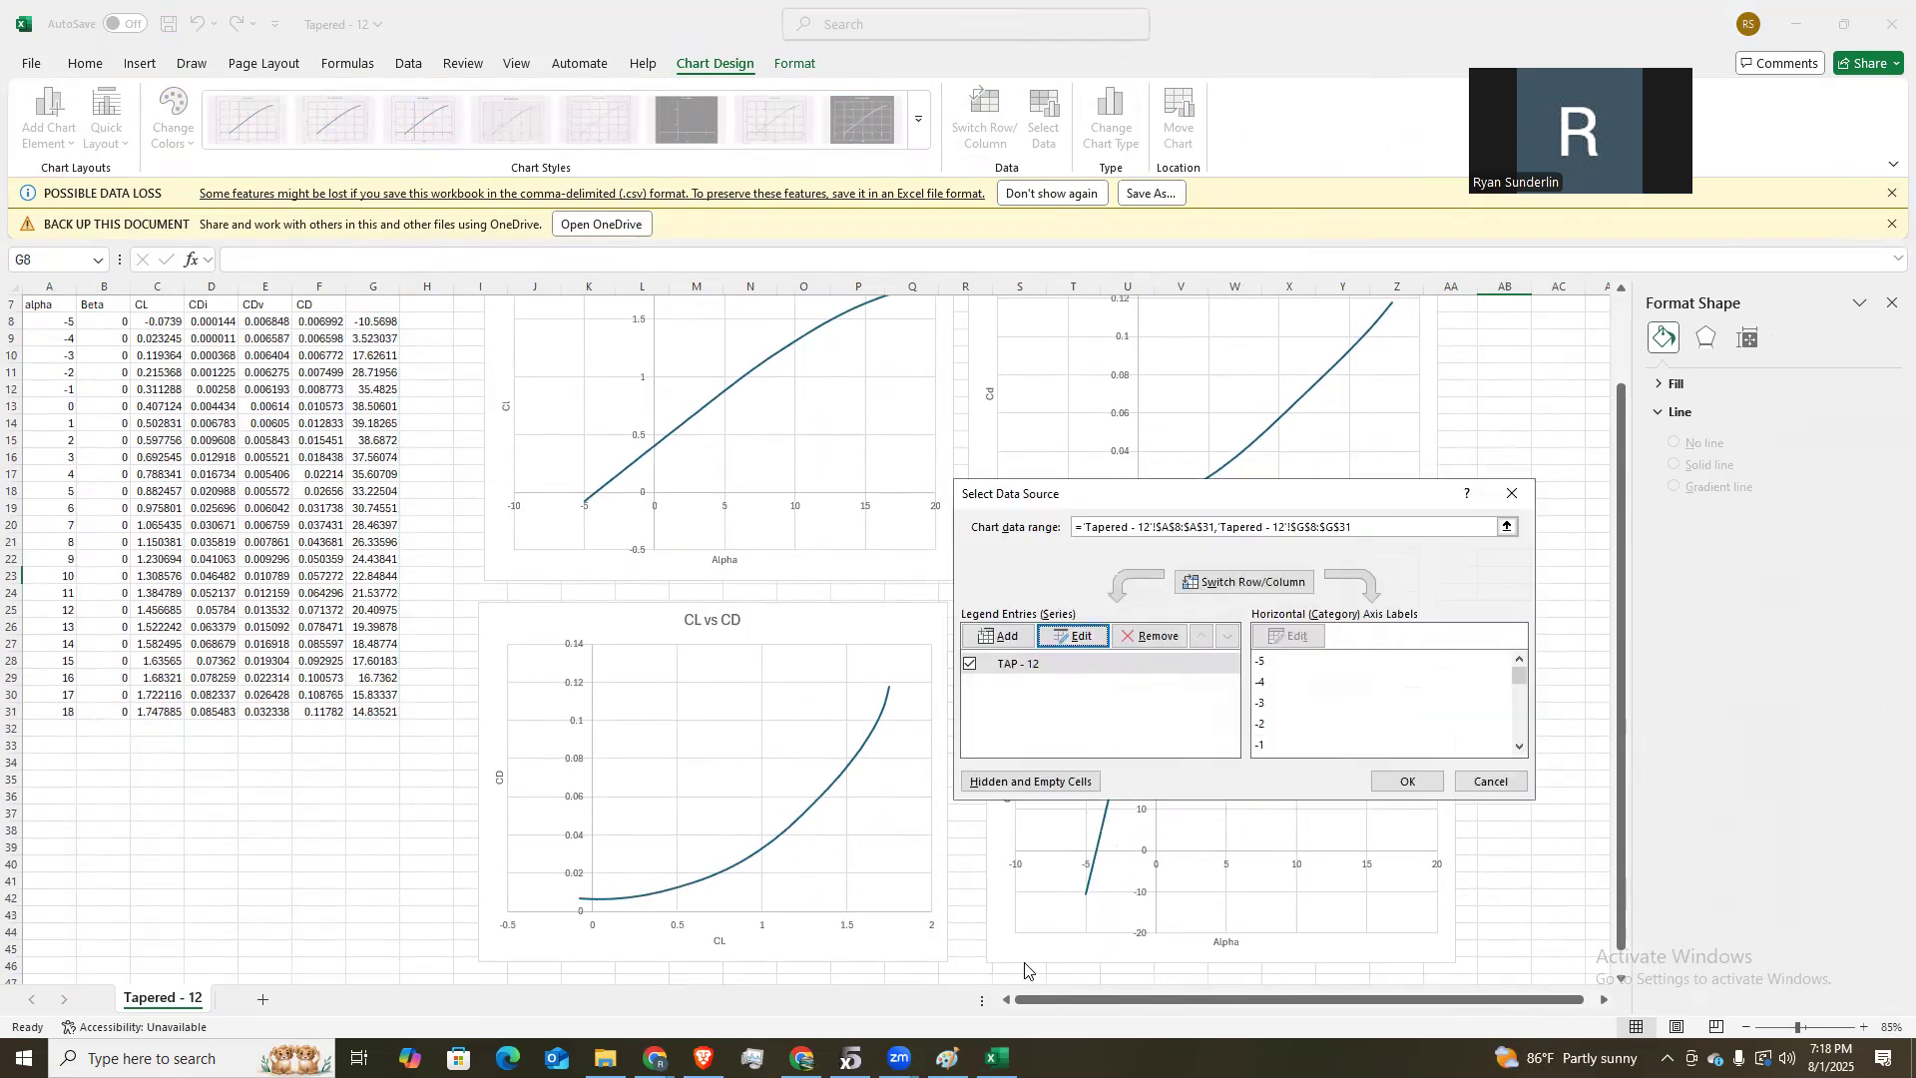
{"action": "left_click", "coordinate": [1407, 781]}
{"action": "left_click", "coordinate": [1411, 772]}
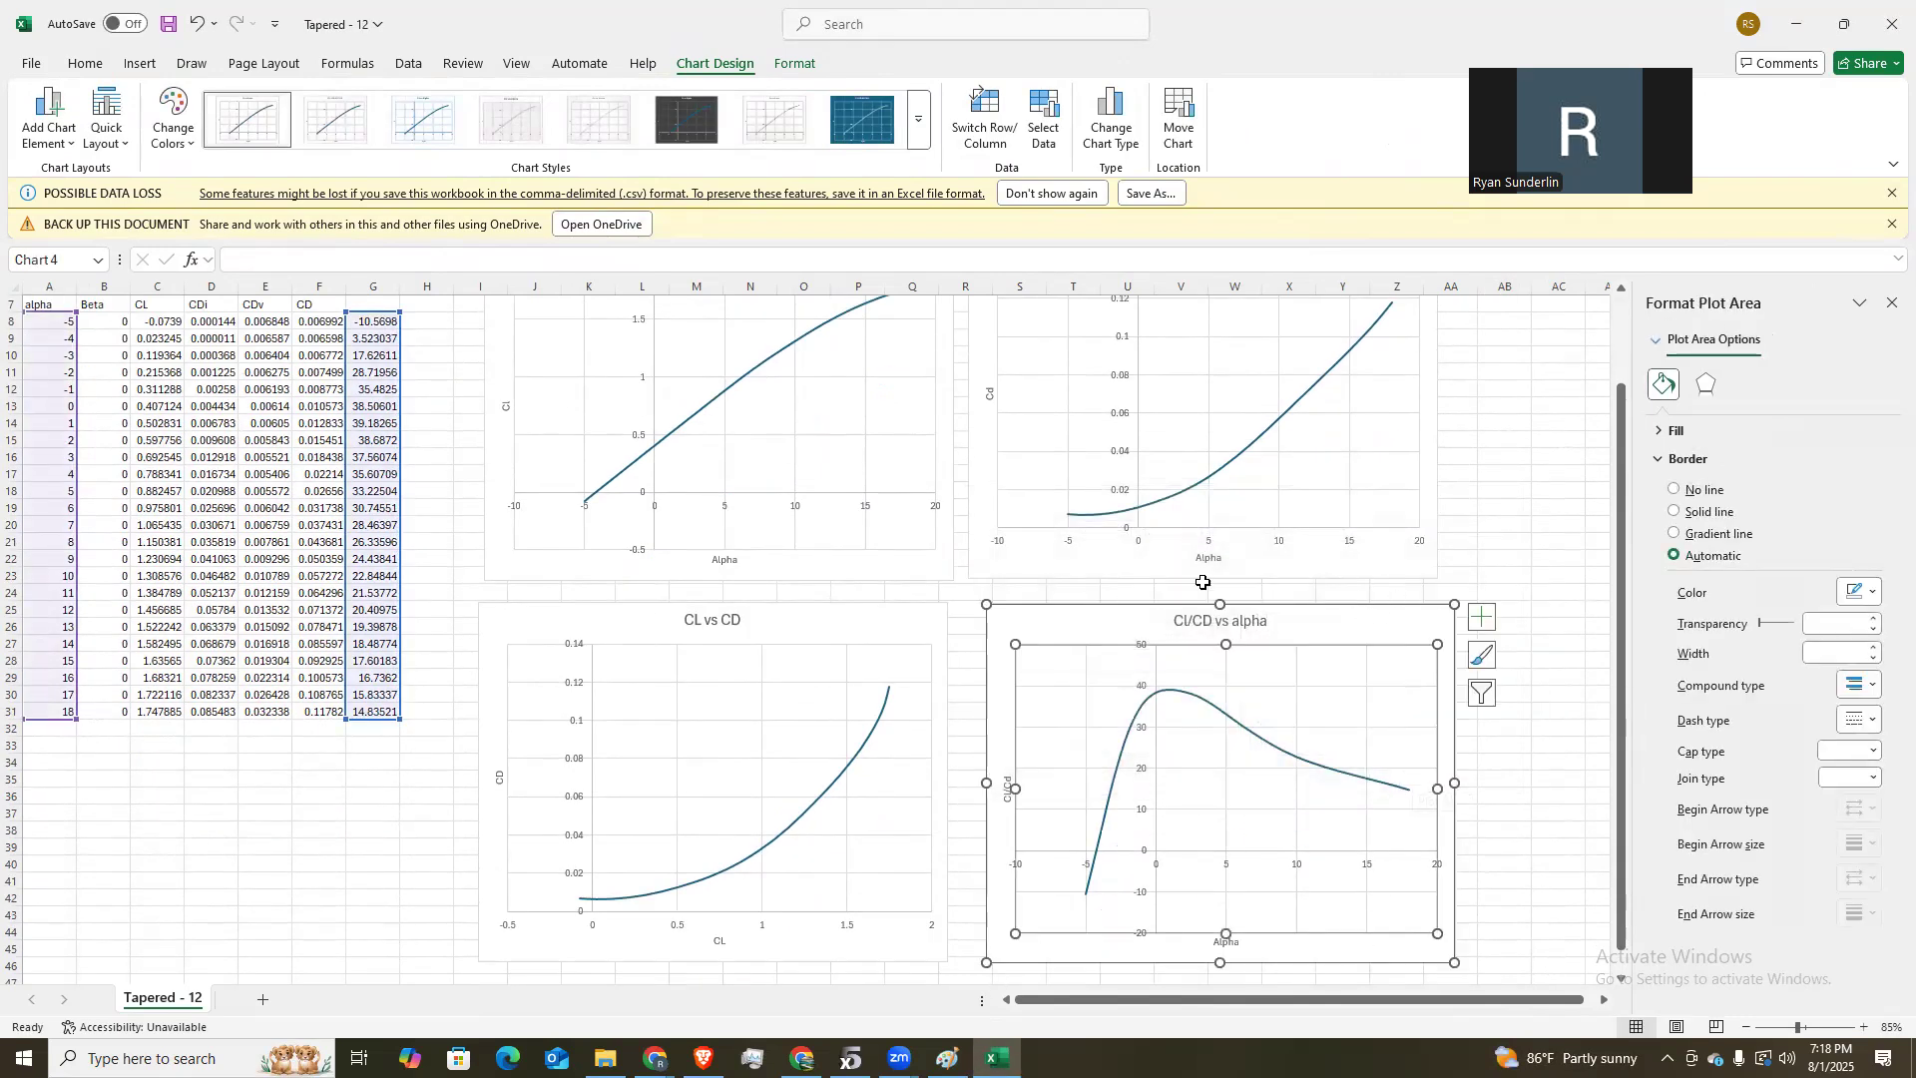
Compare the four Excel charts with the CL, CD, CL/CD and CL vs CD polar graphs in xflr5.
{"action": "left_click", "coordinate": [850, 1060]}
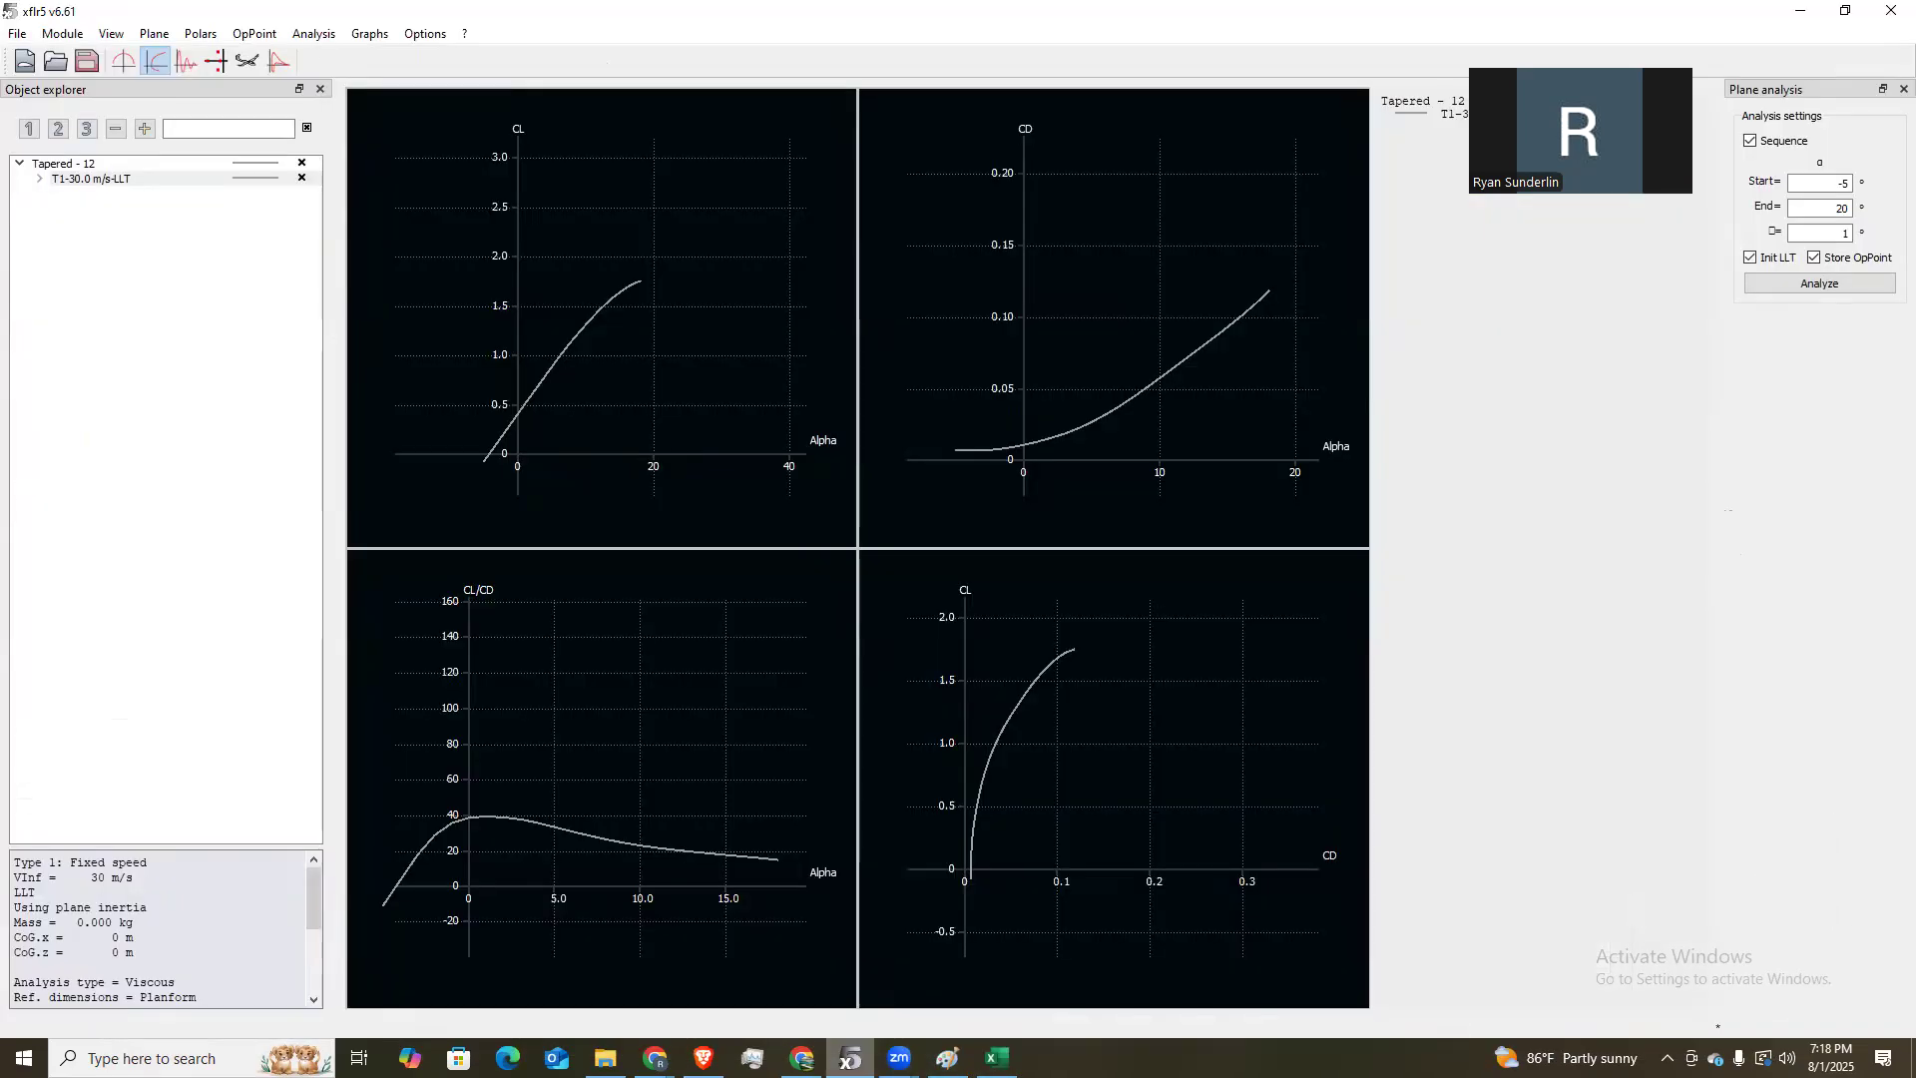
{"action": "key", "text": "alt+Tab"}
{"action": "scroll", "coordinate": [898, 649], "scroll_direction": "up", "scroll_amount": 2}
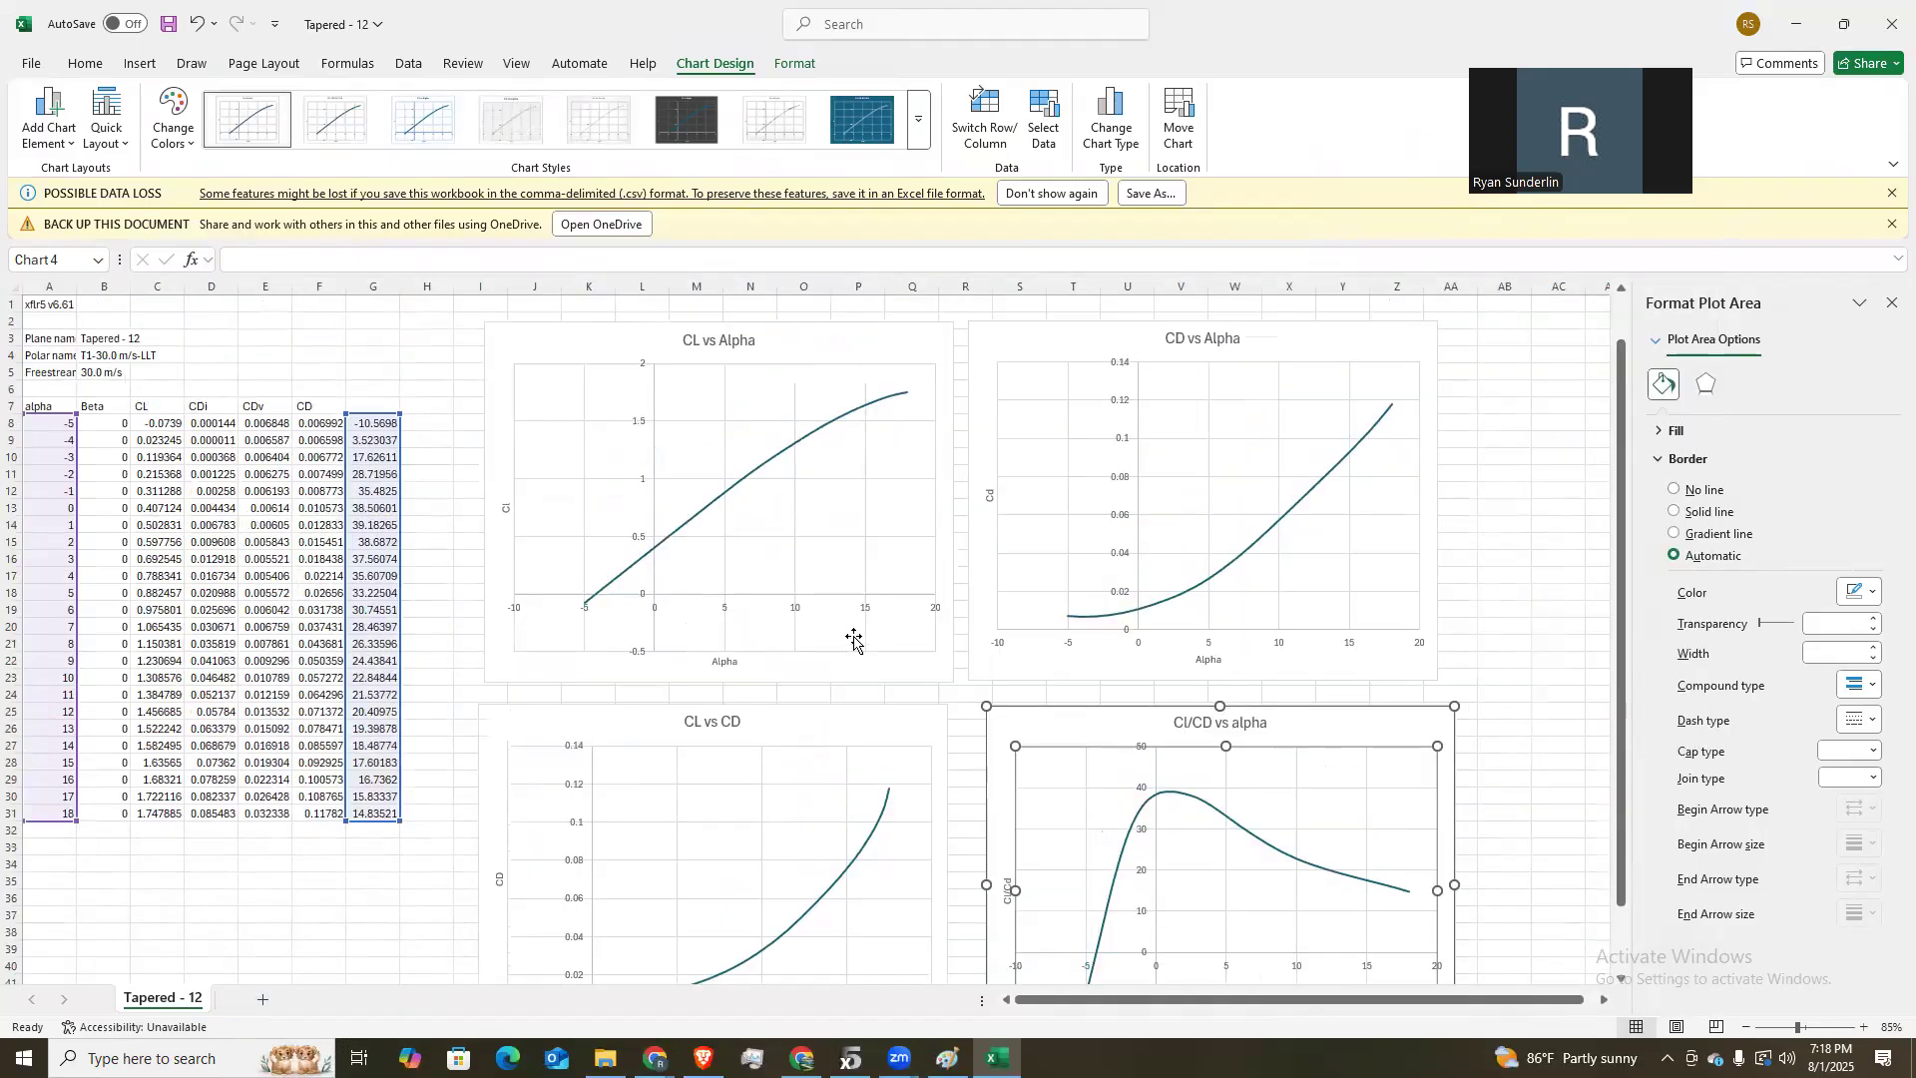
{"action": "scroll", "coordinate": [858, 639], "scroll_direction": "down", "scroll_amount": 2}
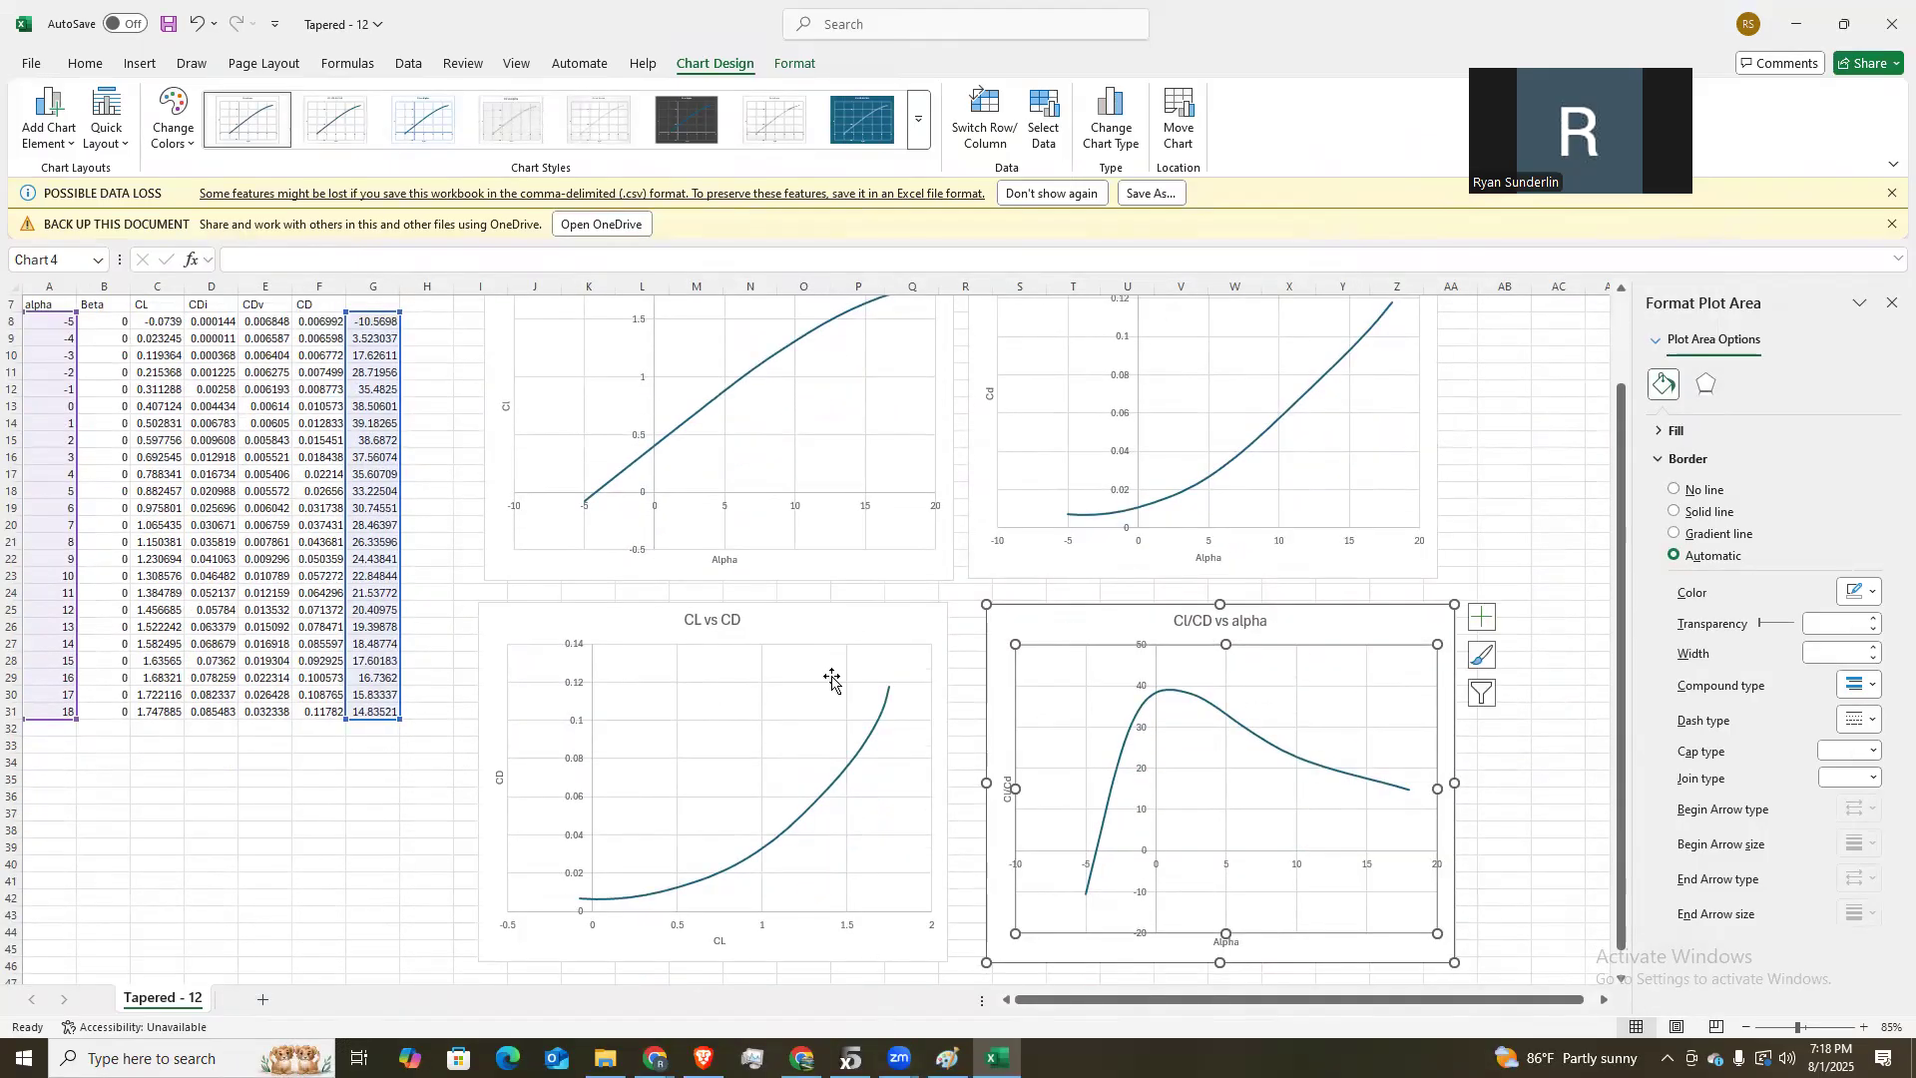
{"action": "left_click", "coordinate": [849, 1058]}
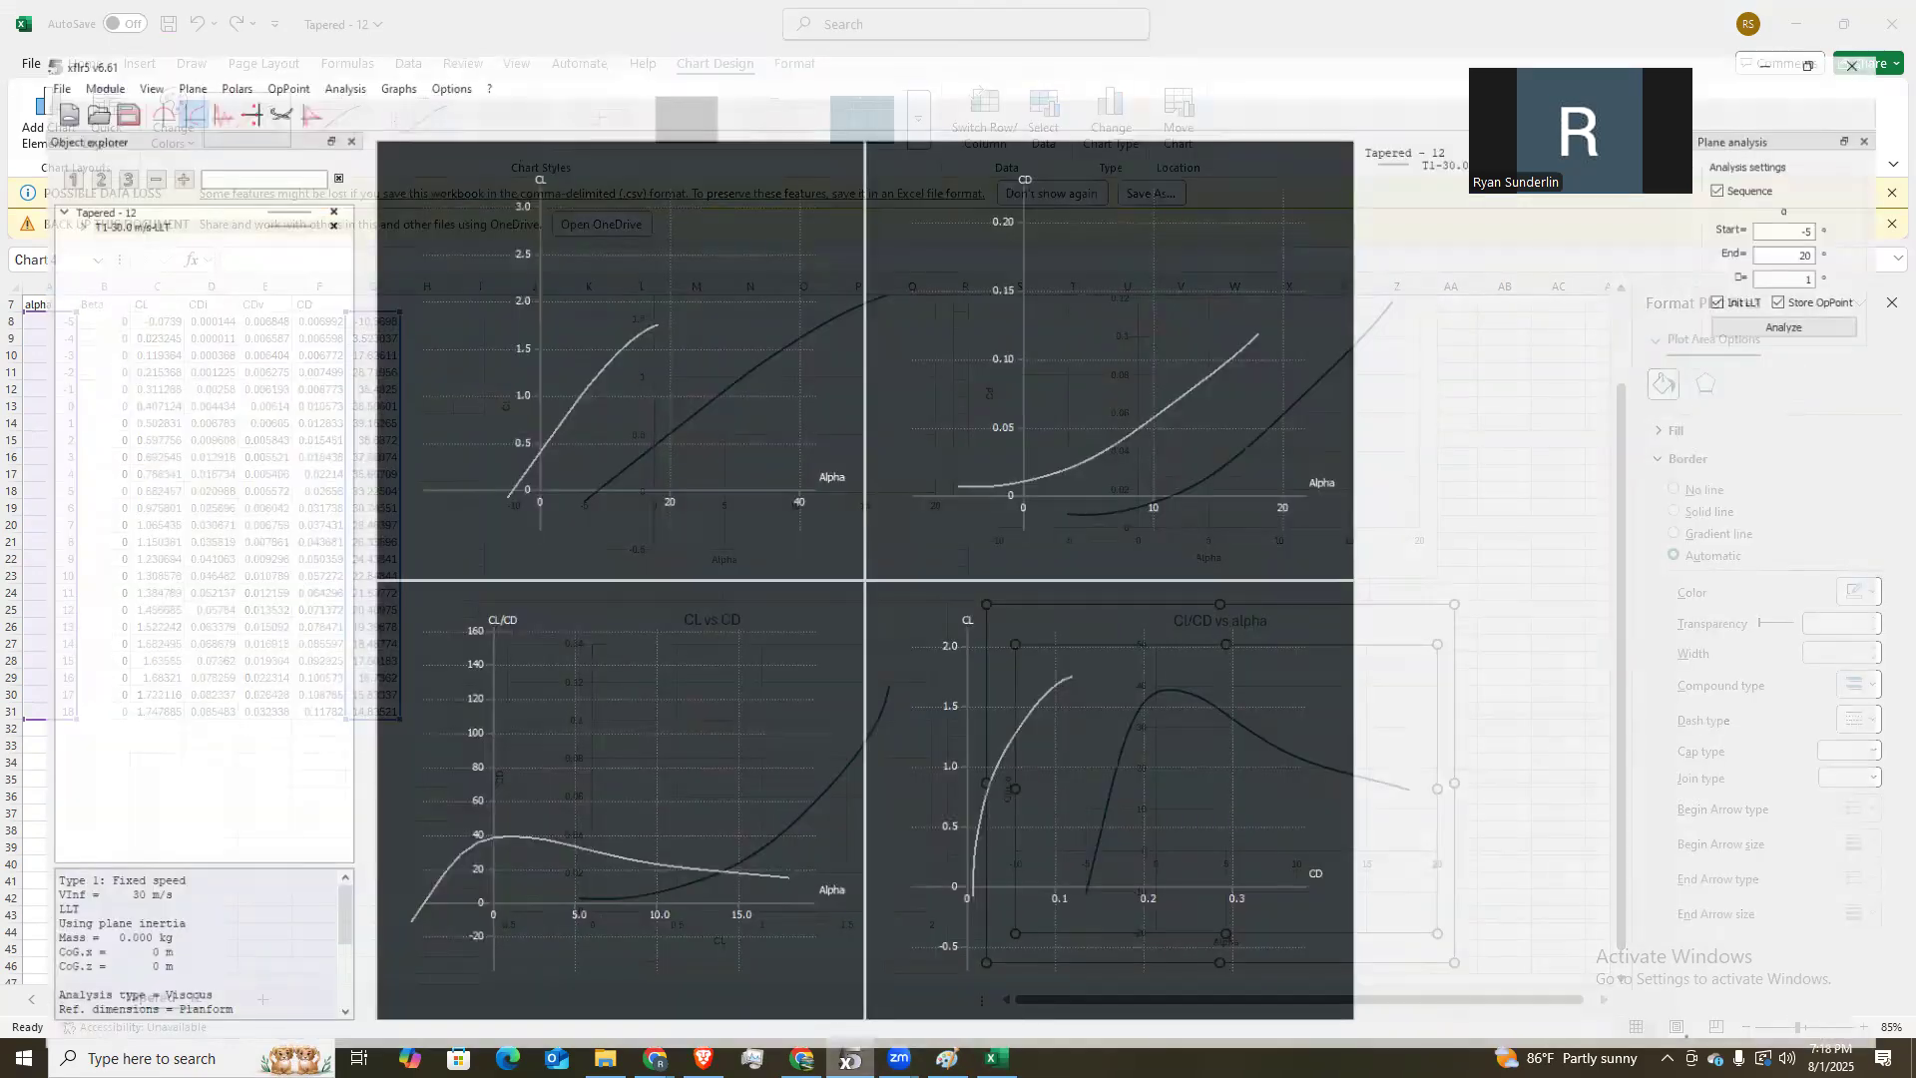
{"action": "key", "text": "alt+Tab"}
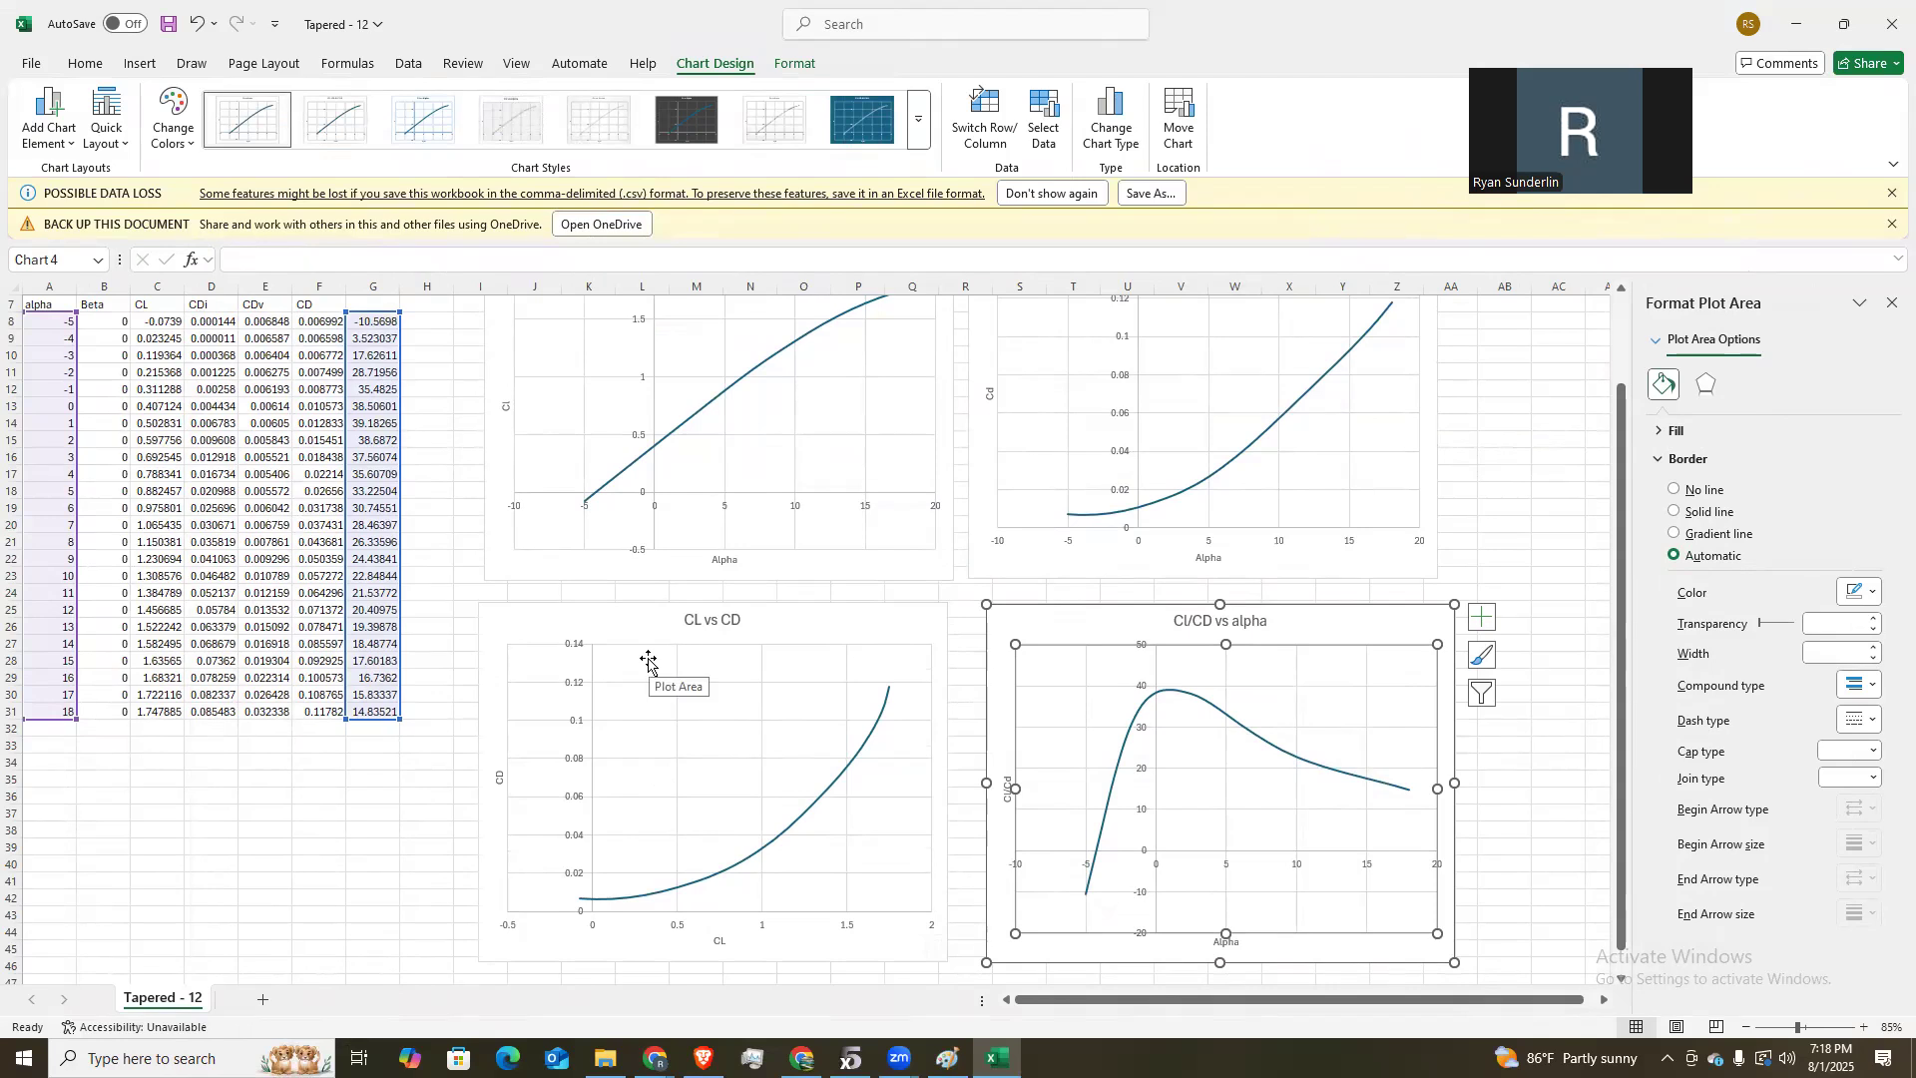
{"action": "scroll", "coordinate": [649, 661], "scroll_direction": "up", "scroll_amount": 2}
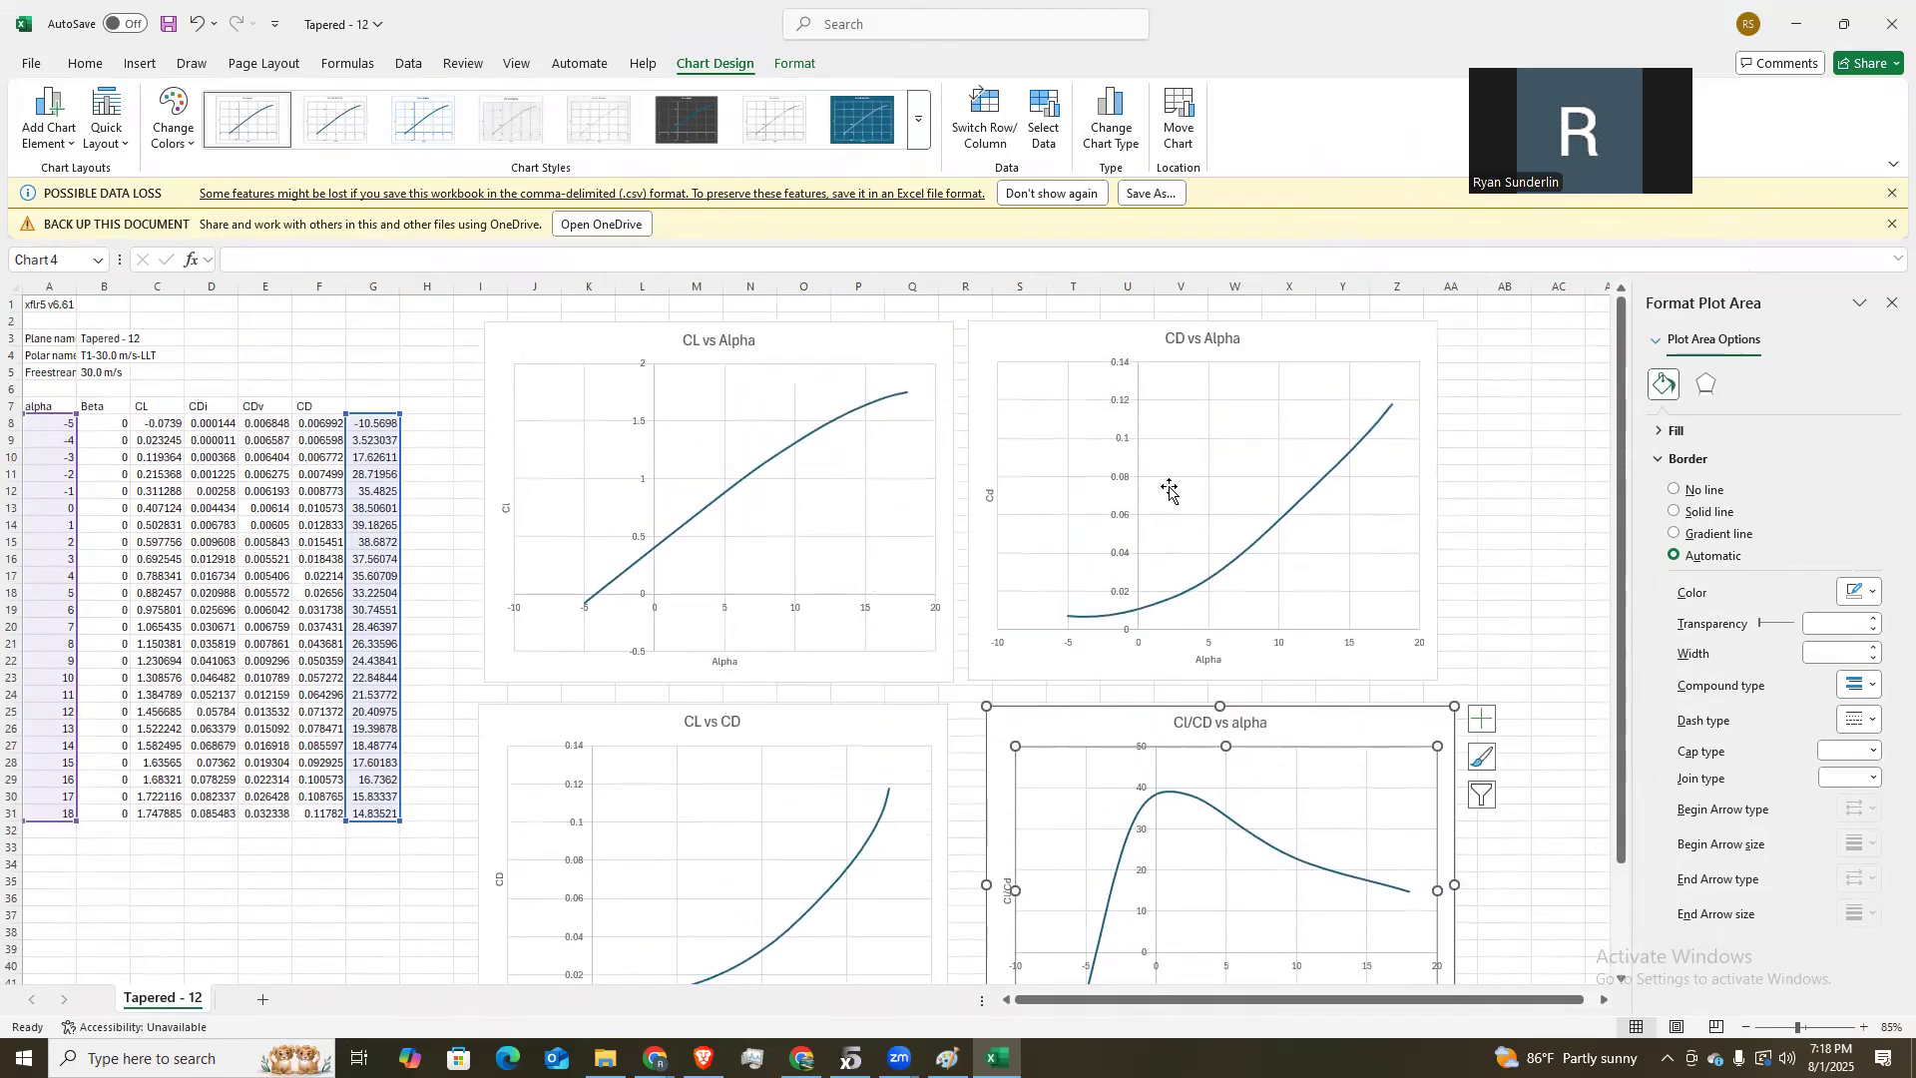
{"action": "scroll", "coordinate": [308, 649], "scroll_direction": "down", "scroll_amount": 2}
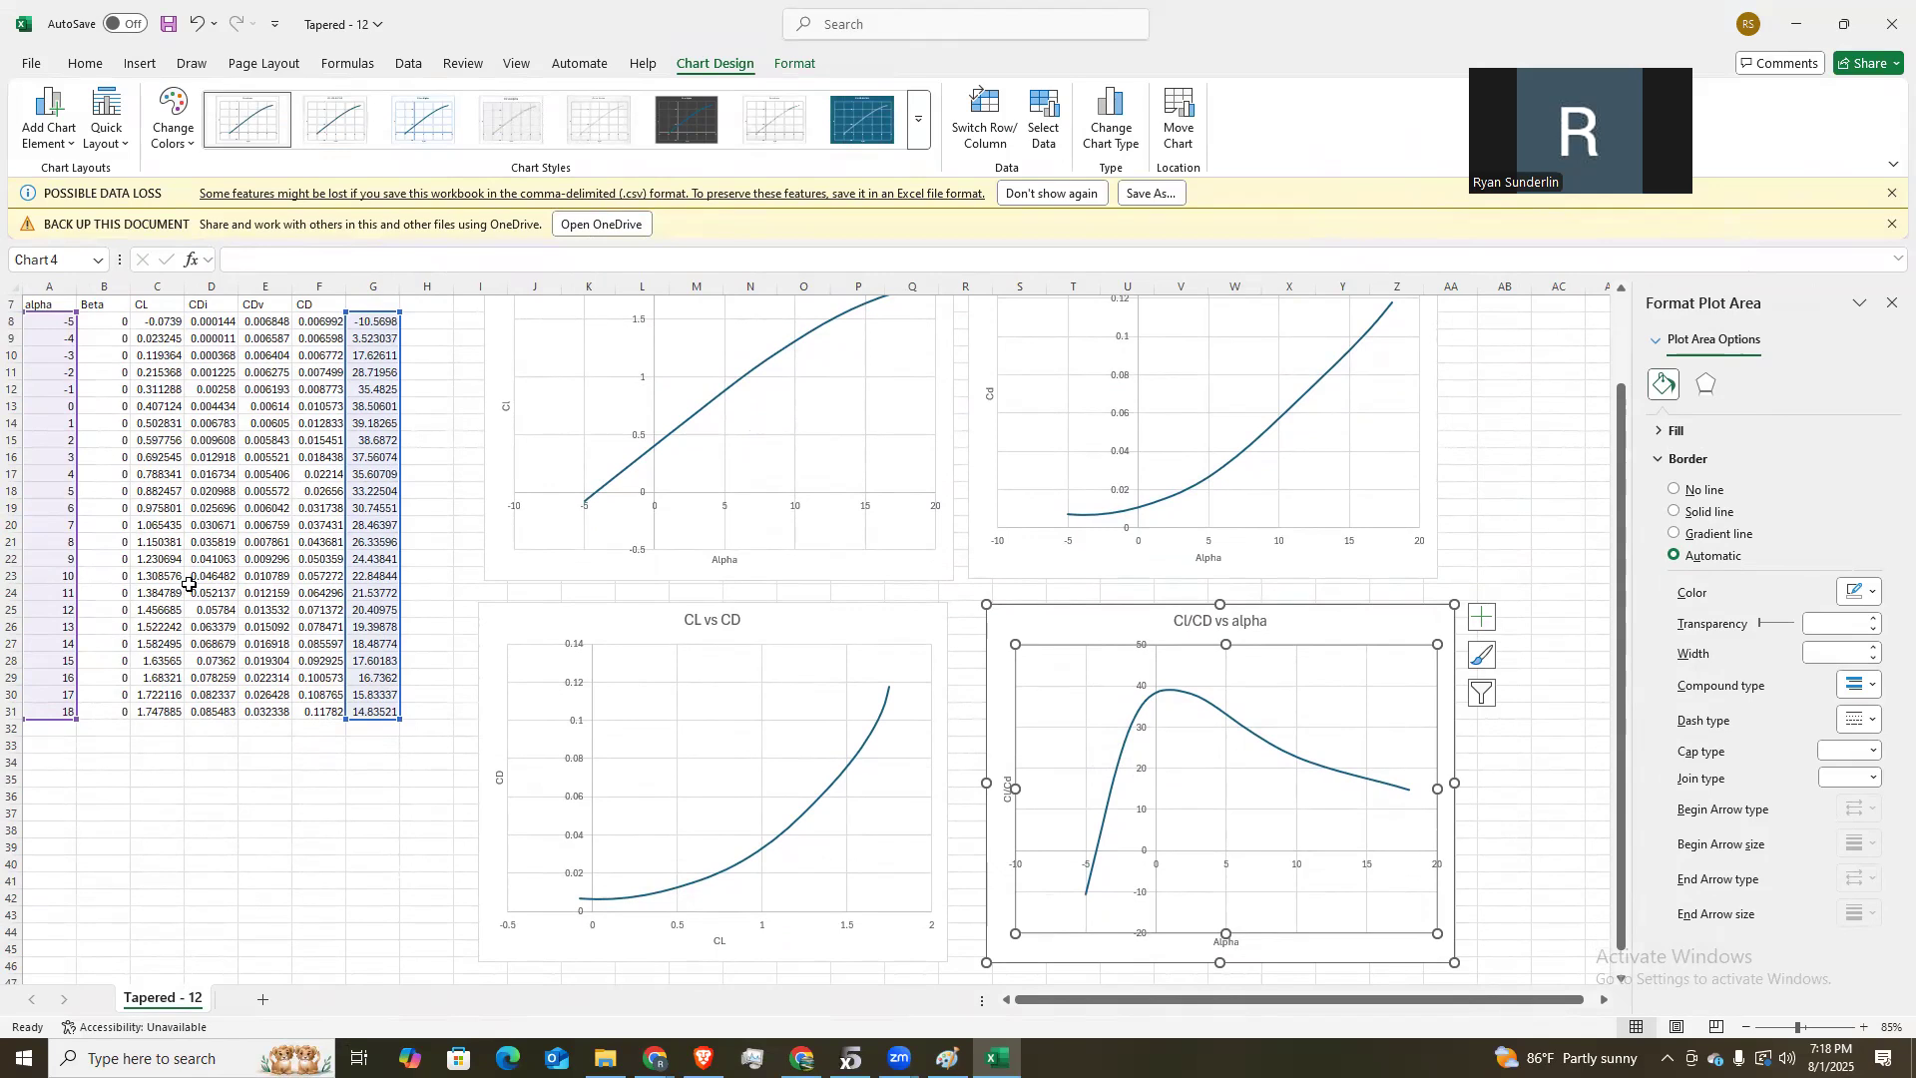
{"action": "scroll", "coordinate": [127, 660], "scroll_direction": "up", "scroll_amount": 2}
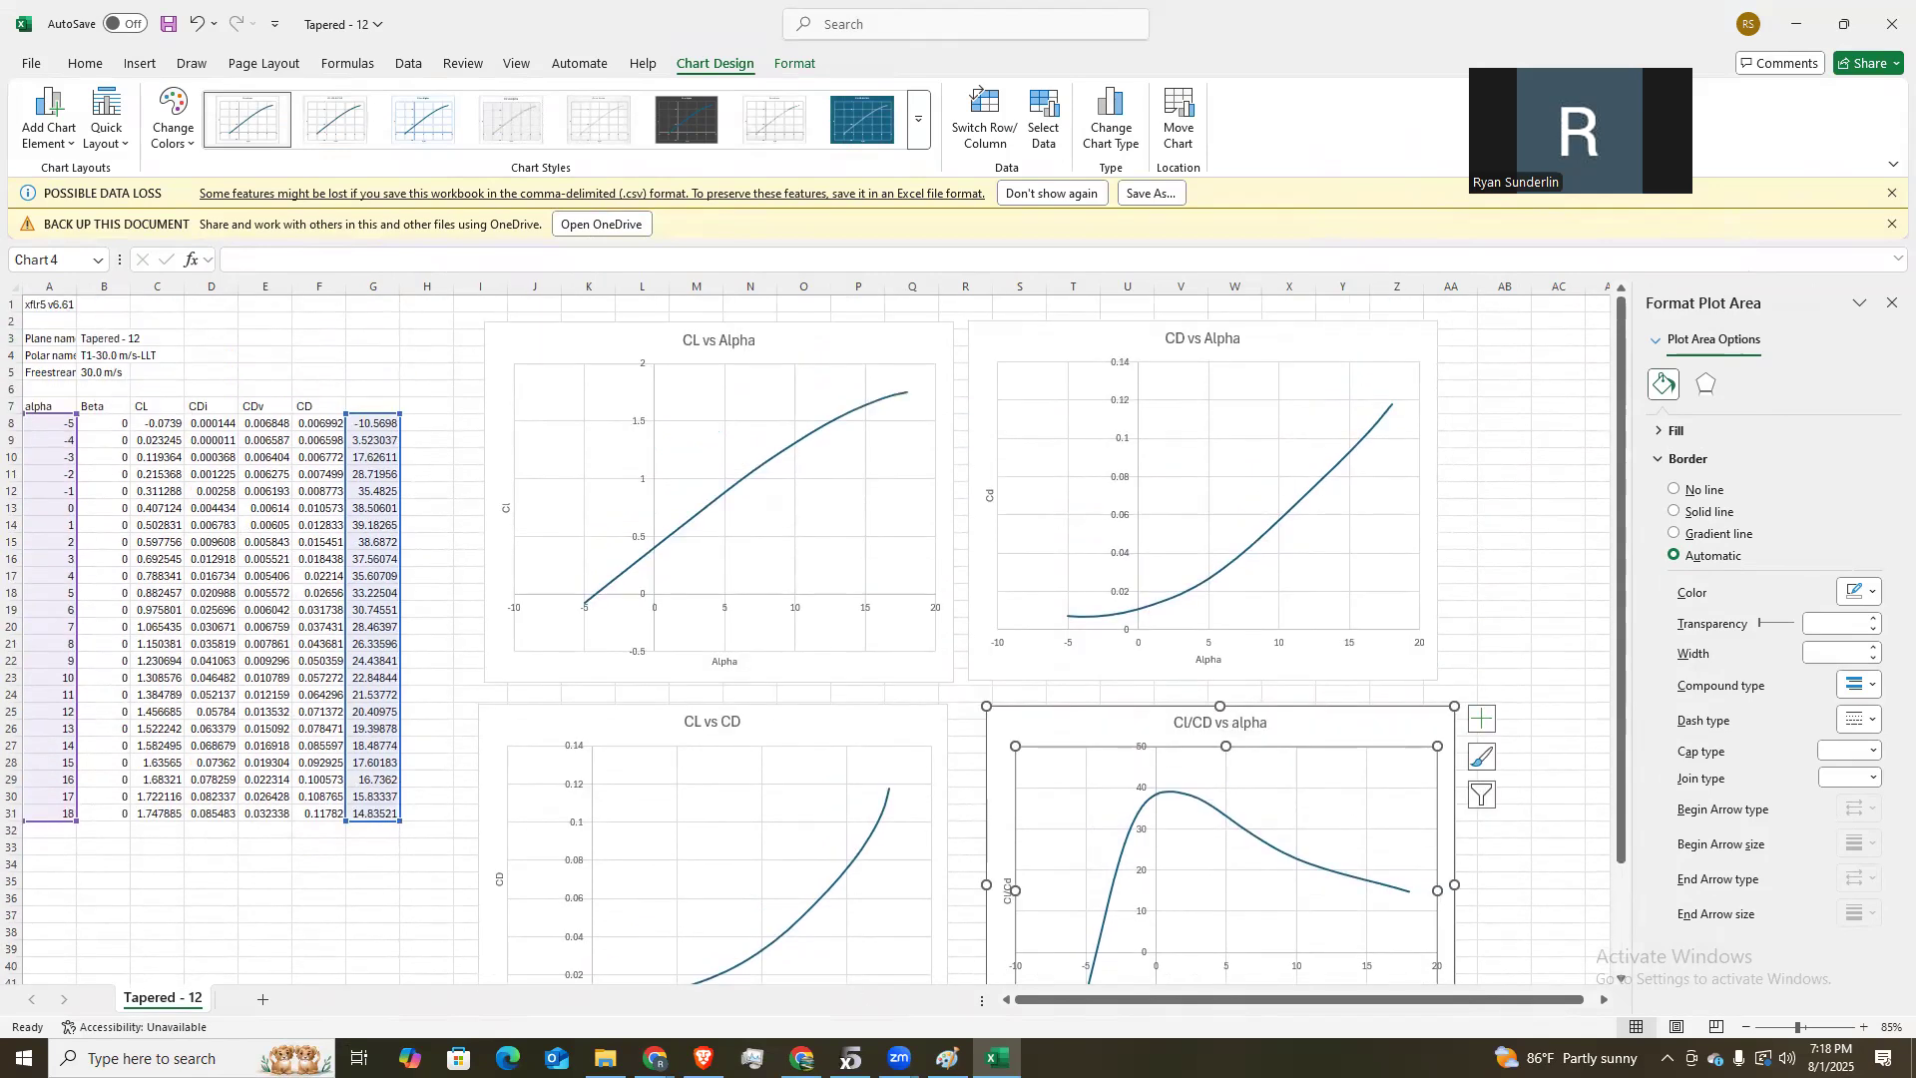
{"action": "left_click", "coordinate": [853, 1060]}
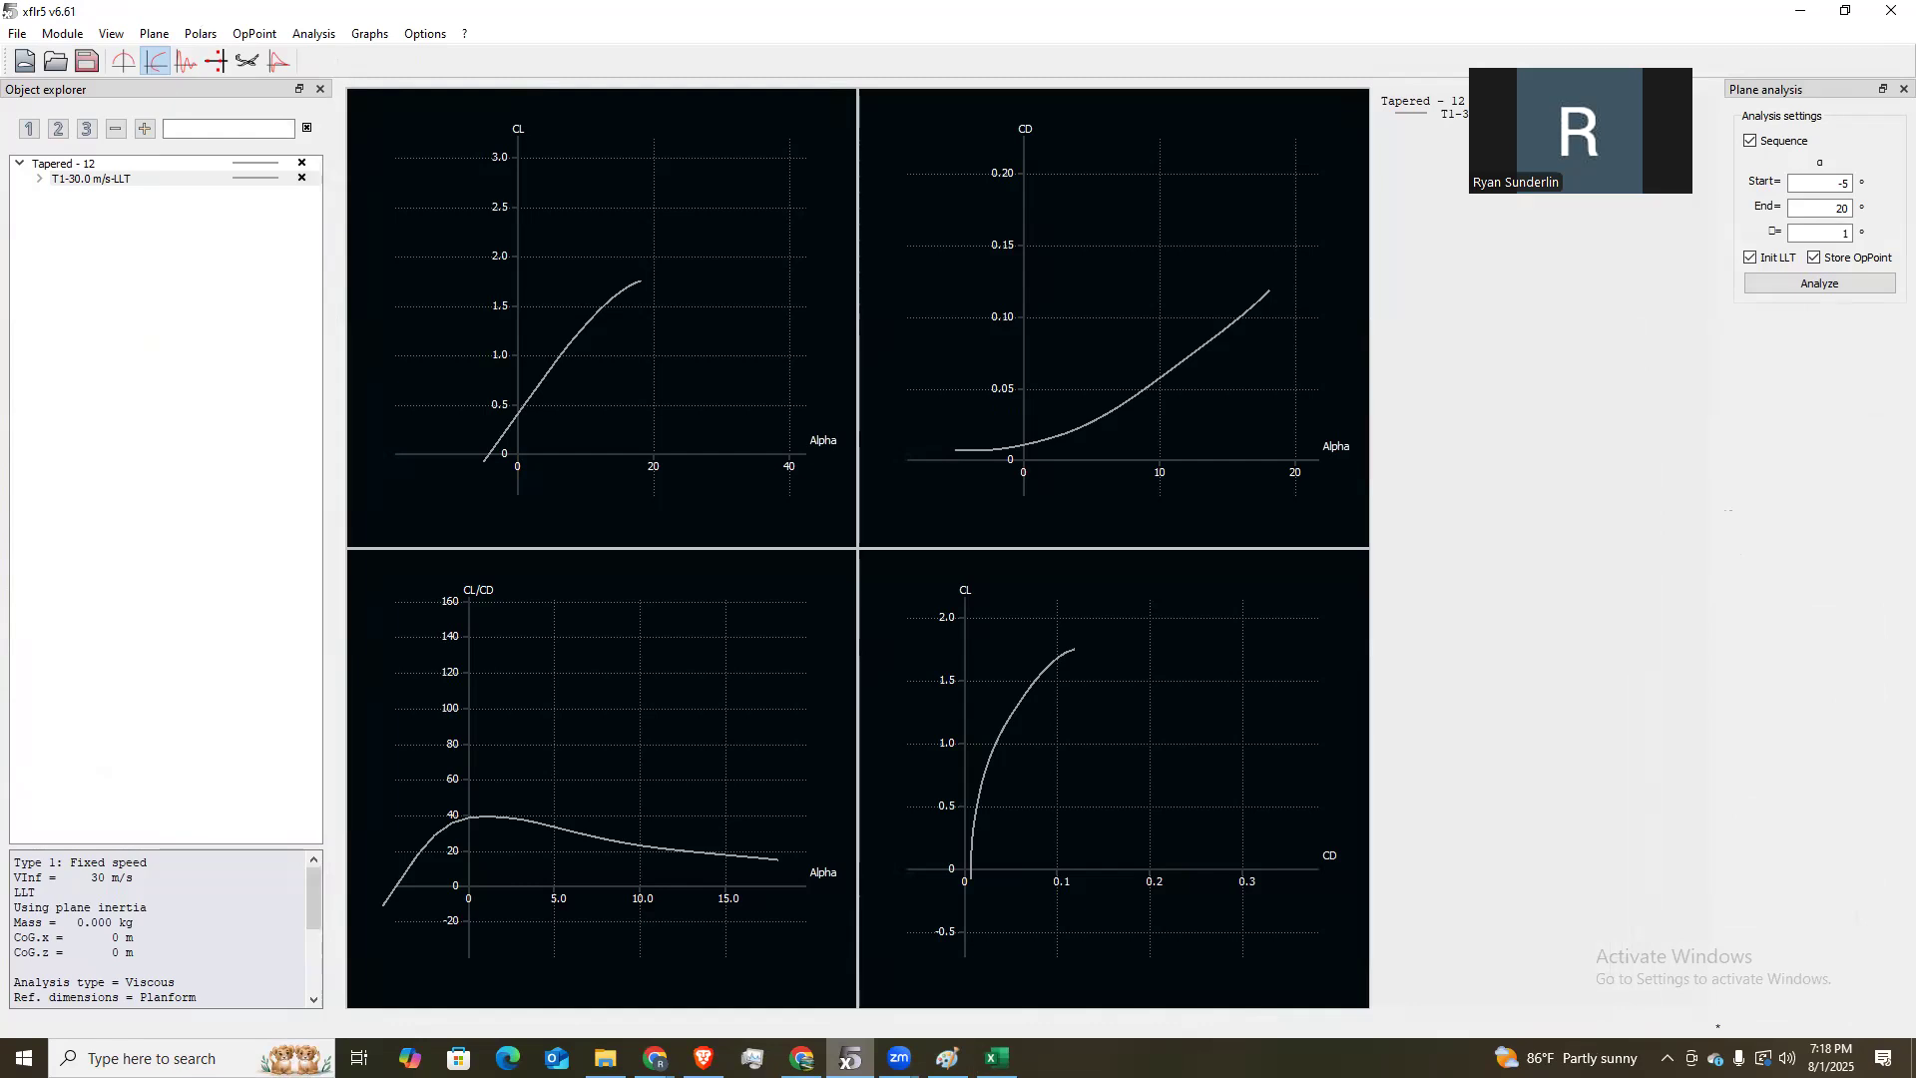
{"action": "key", "text": "alt+Tab"}
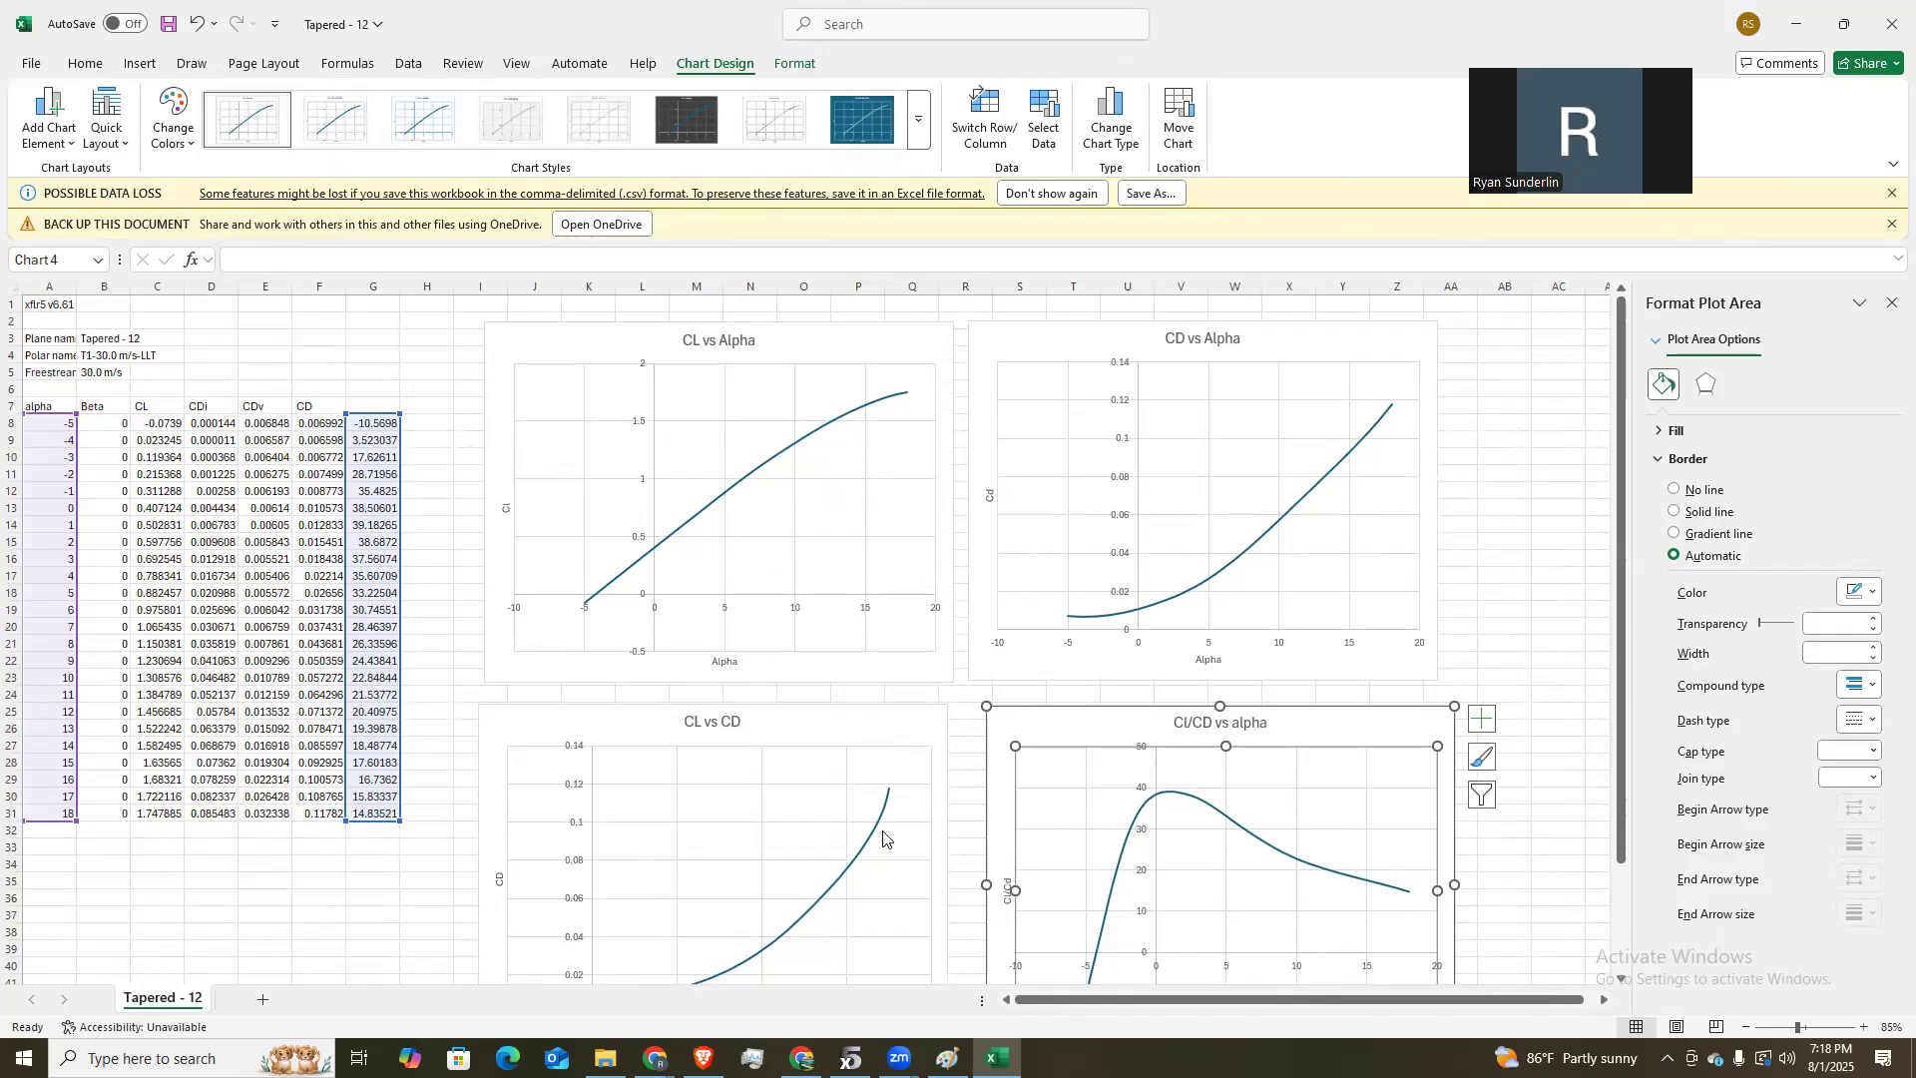
{"action": "scroll", "coordinate": [883, 839], "scroll_direction": "down", "scroll_amount": 4}
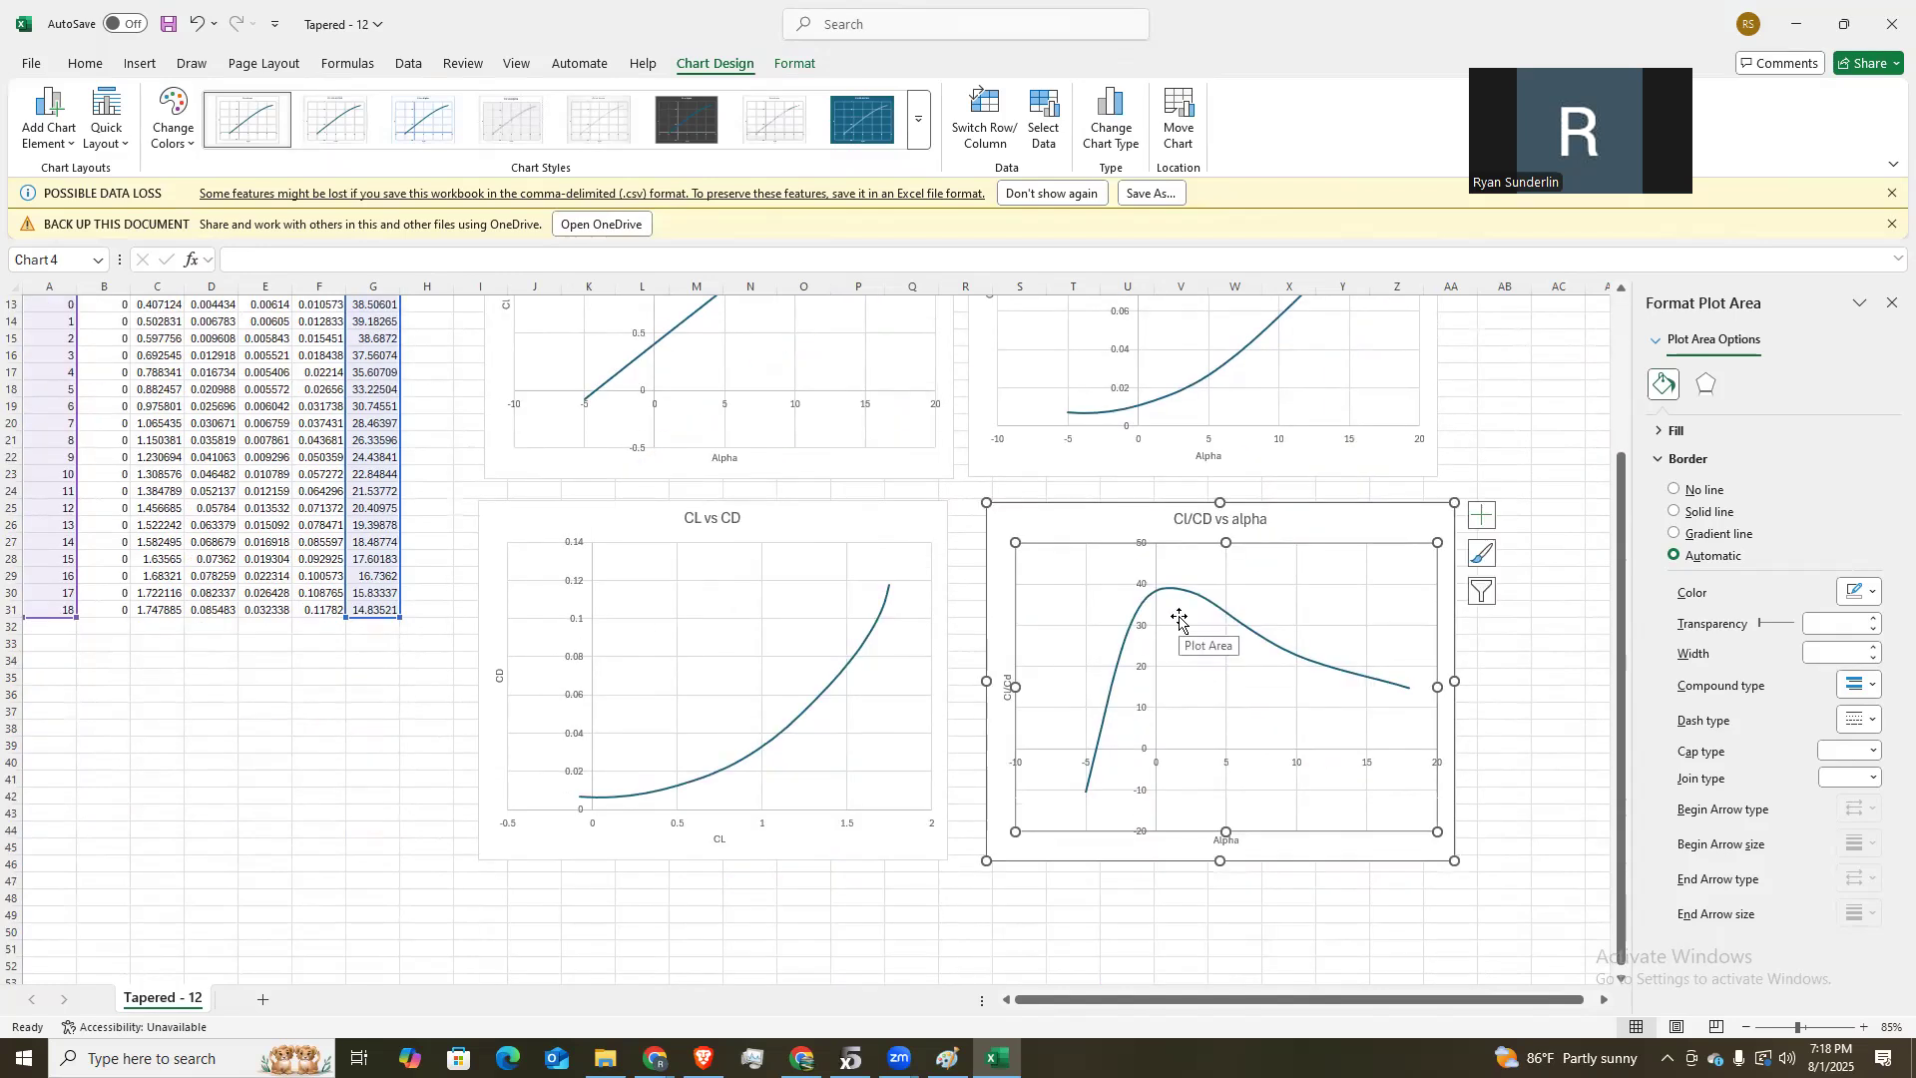
{"action": "scroll", "coordinate": [933, 556], "scroll_direction": "up", "scroll_amount": 3}
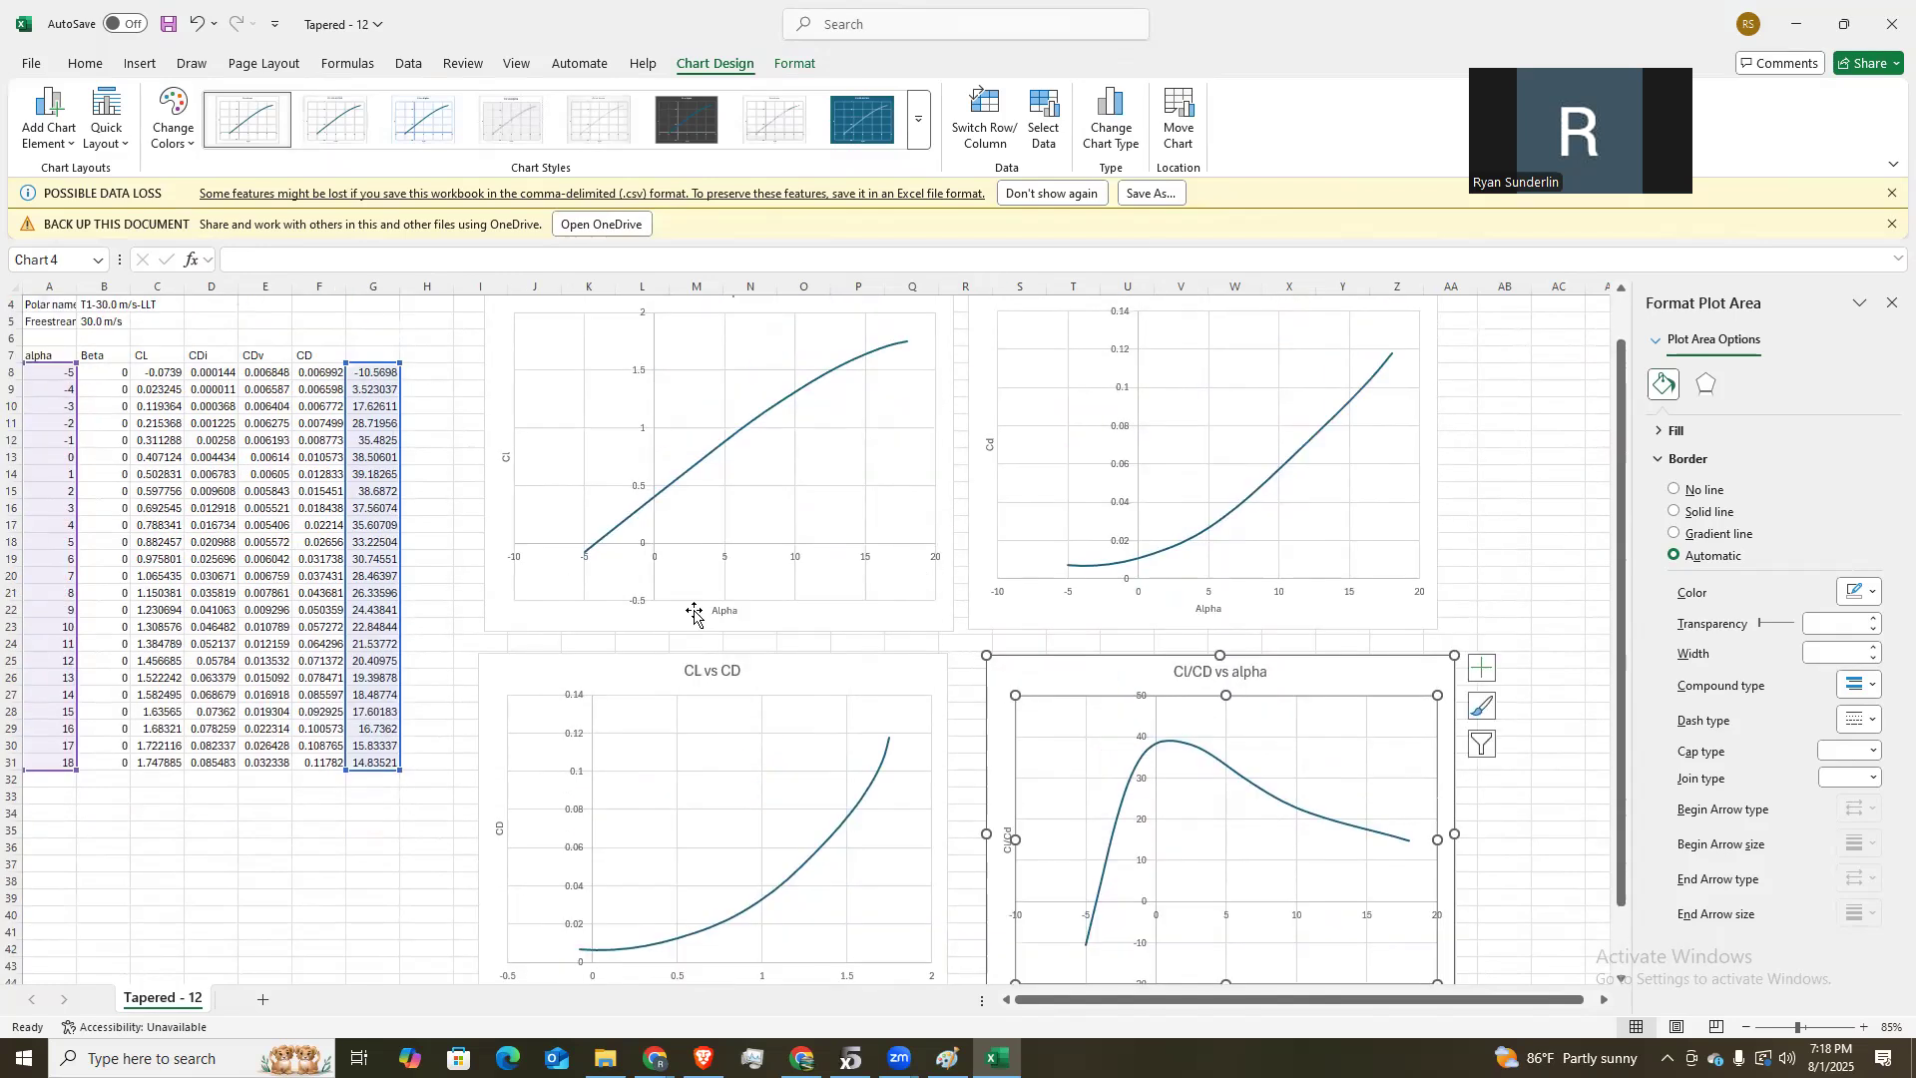